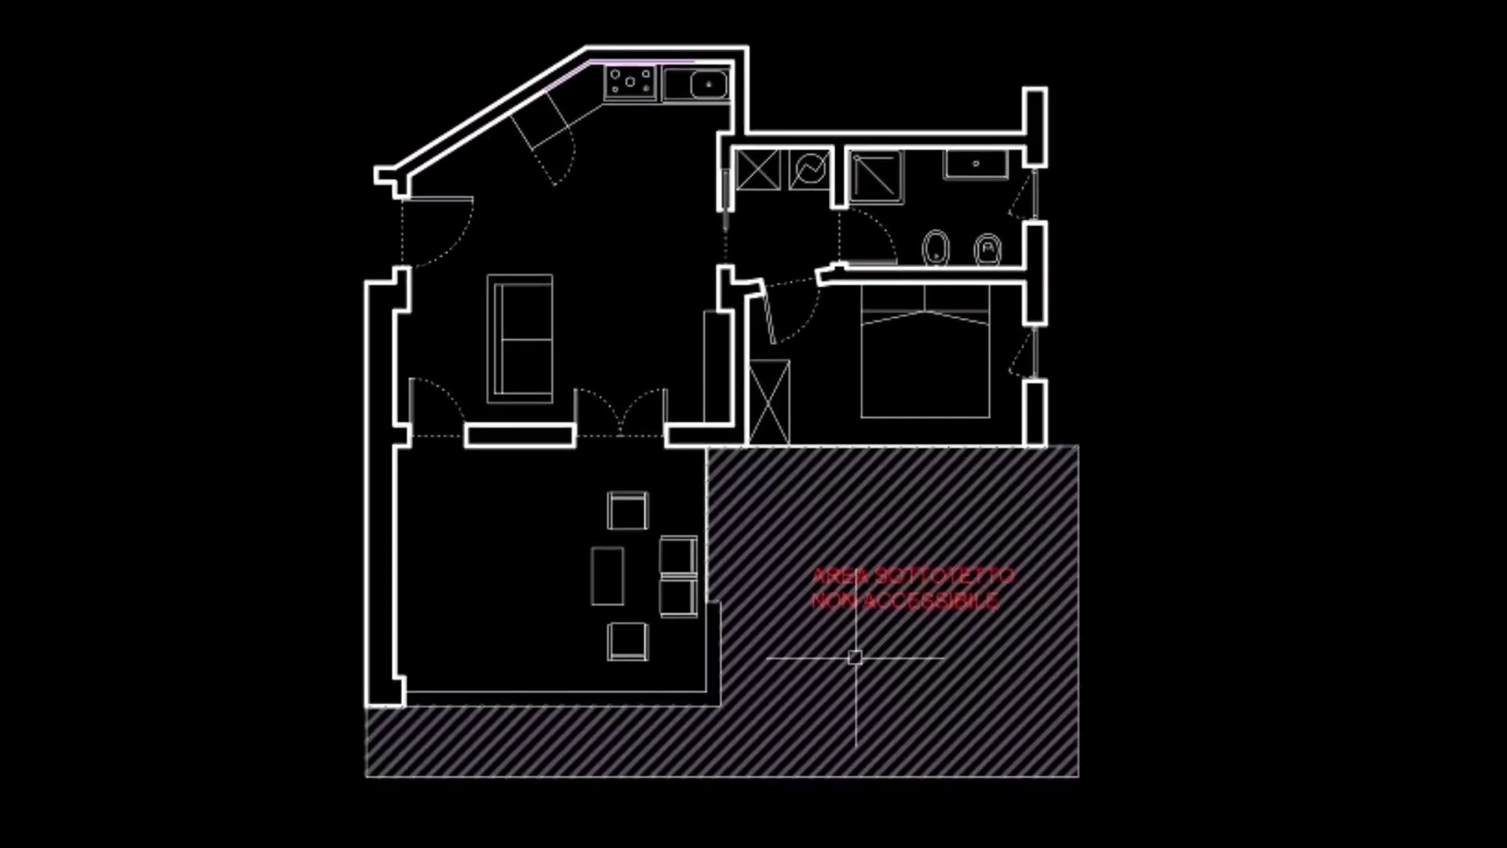
Delete the attic hatch and the red 'AREA SOTTOTETTO NON ACCESSIBILE' text, then show Layout1
click(856, 657)
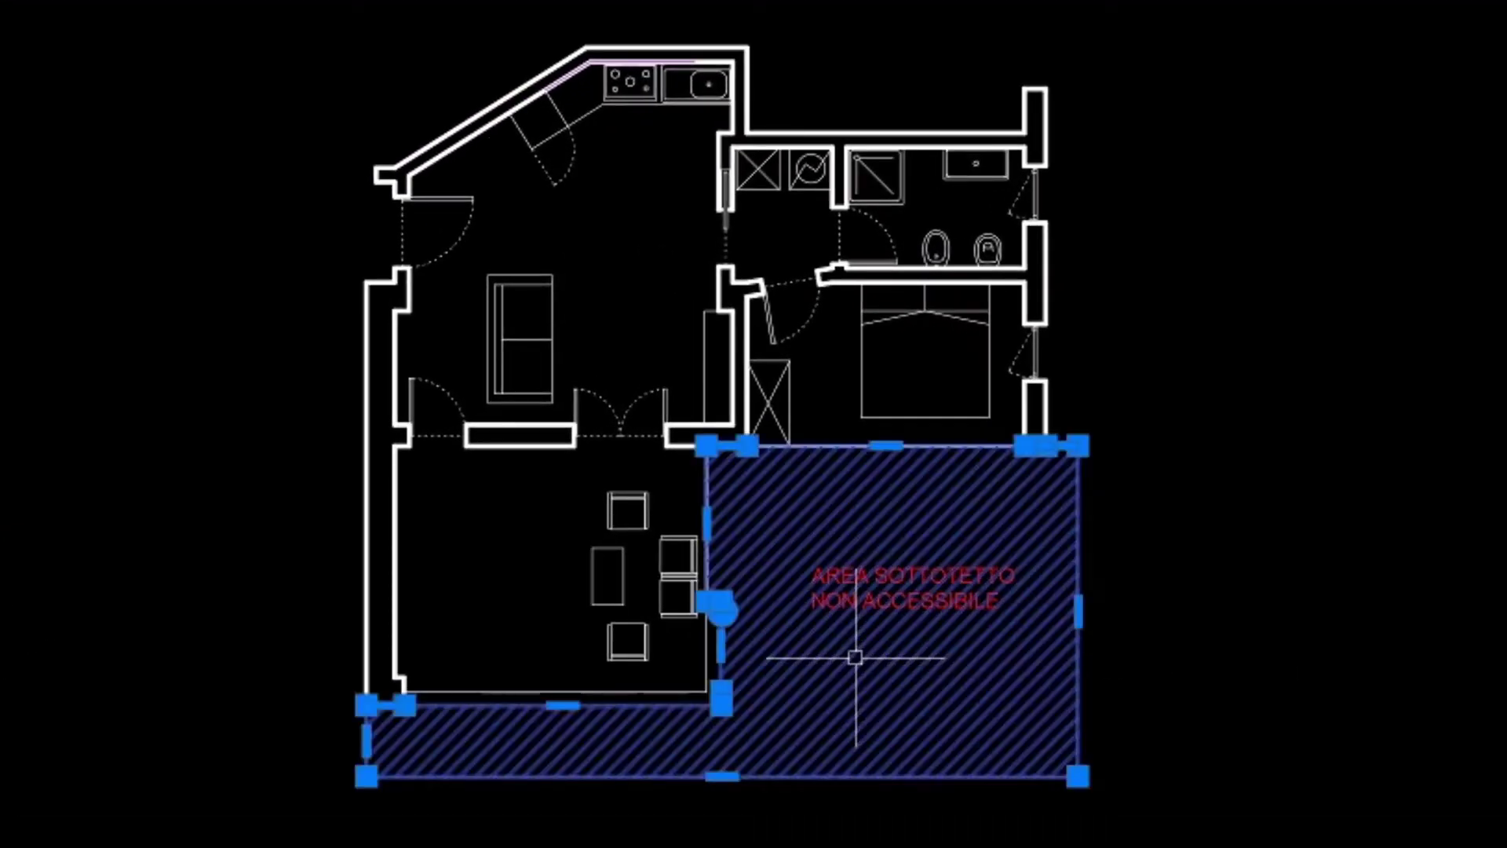
key(Delete)
click(995, 581)
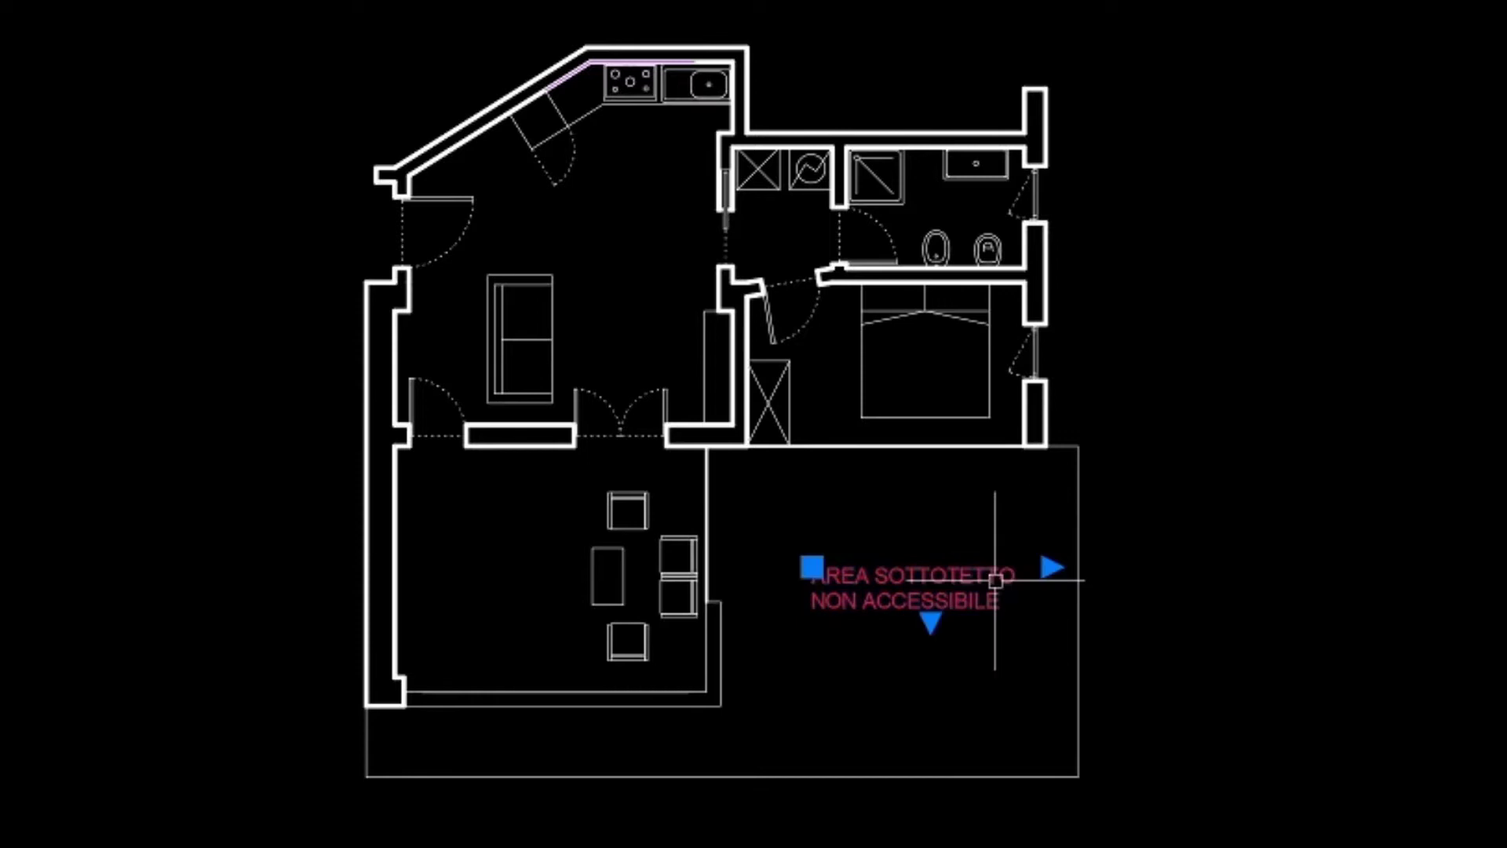
key(Delete)
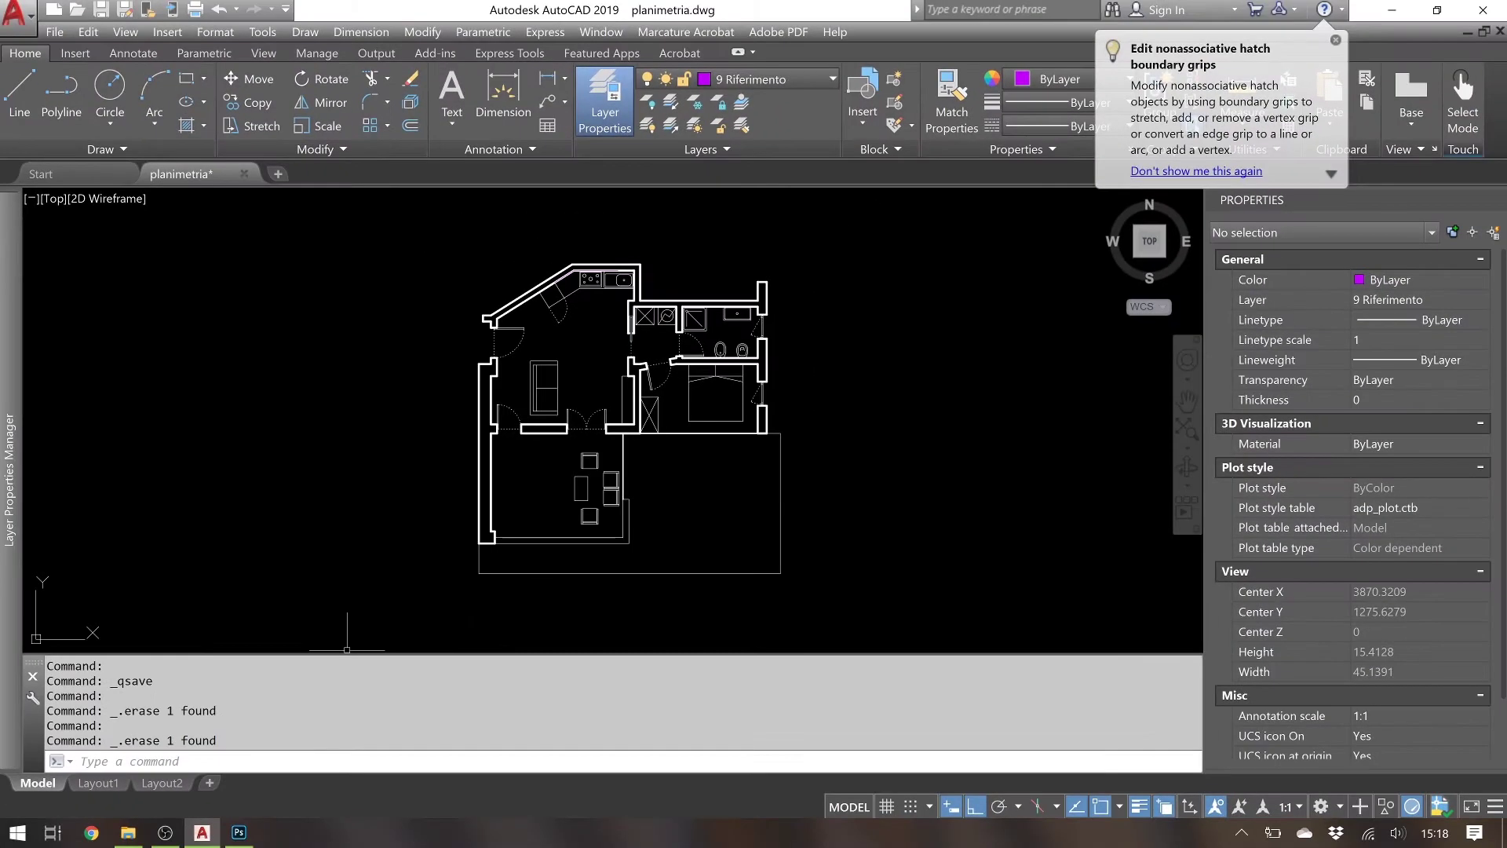
click(98, 783)
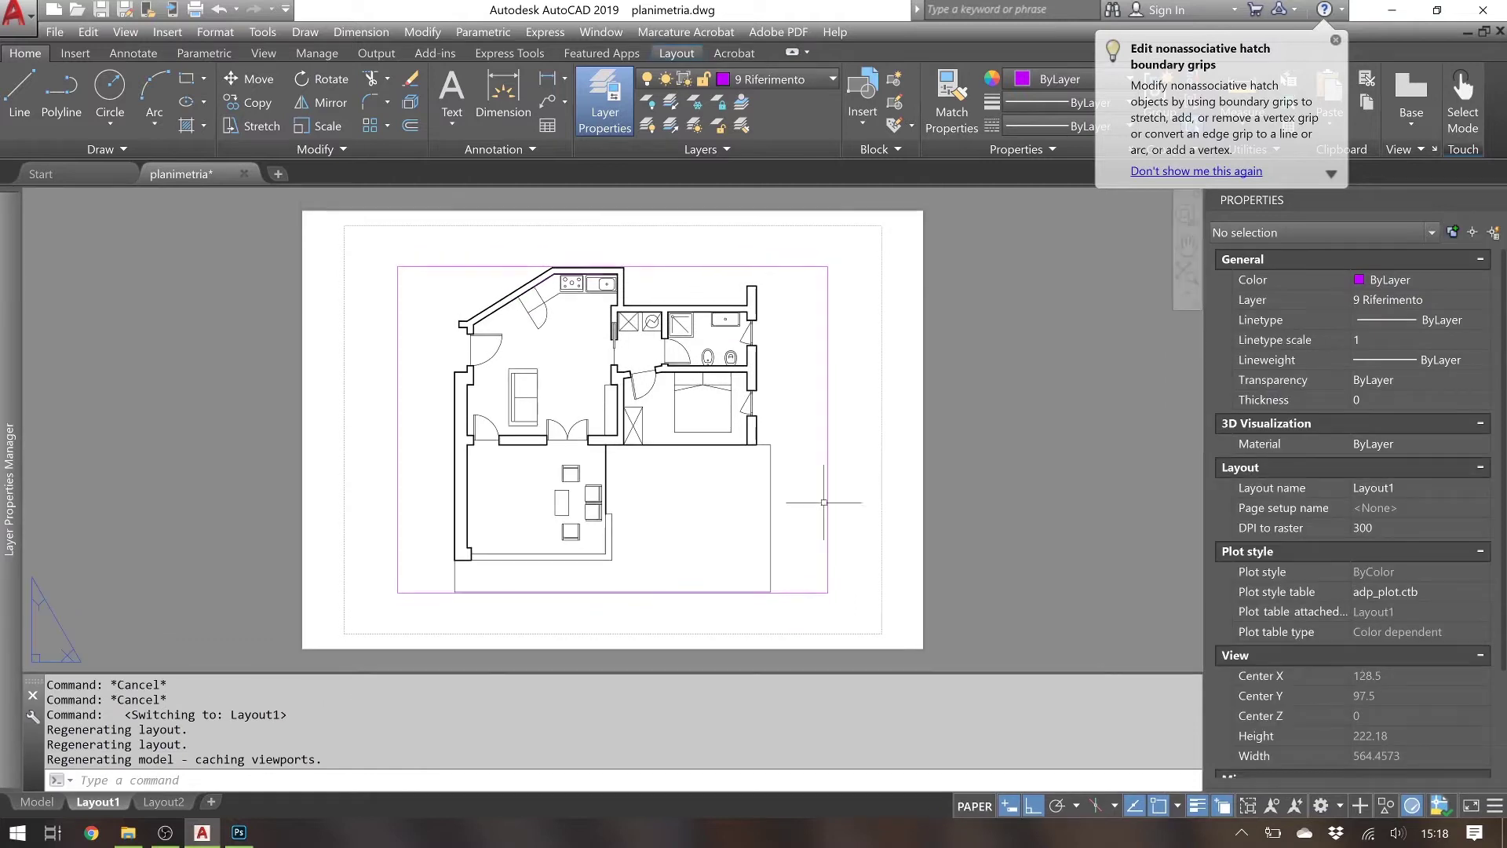
Give the Layout1 viewport a custom scale of 1000/100 (10:1), then deselect it
click(851, 498)
click(817, 515)
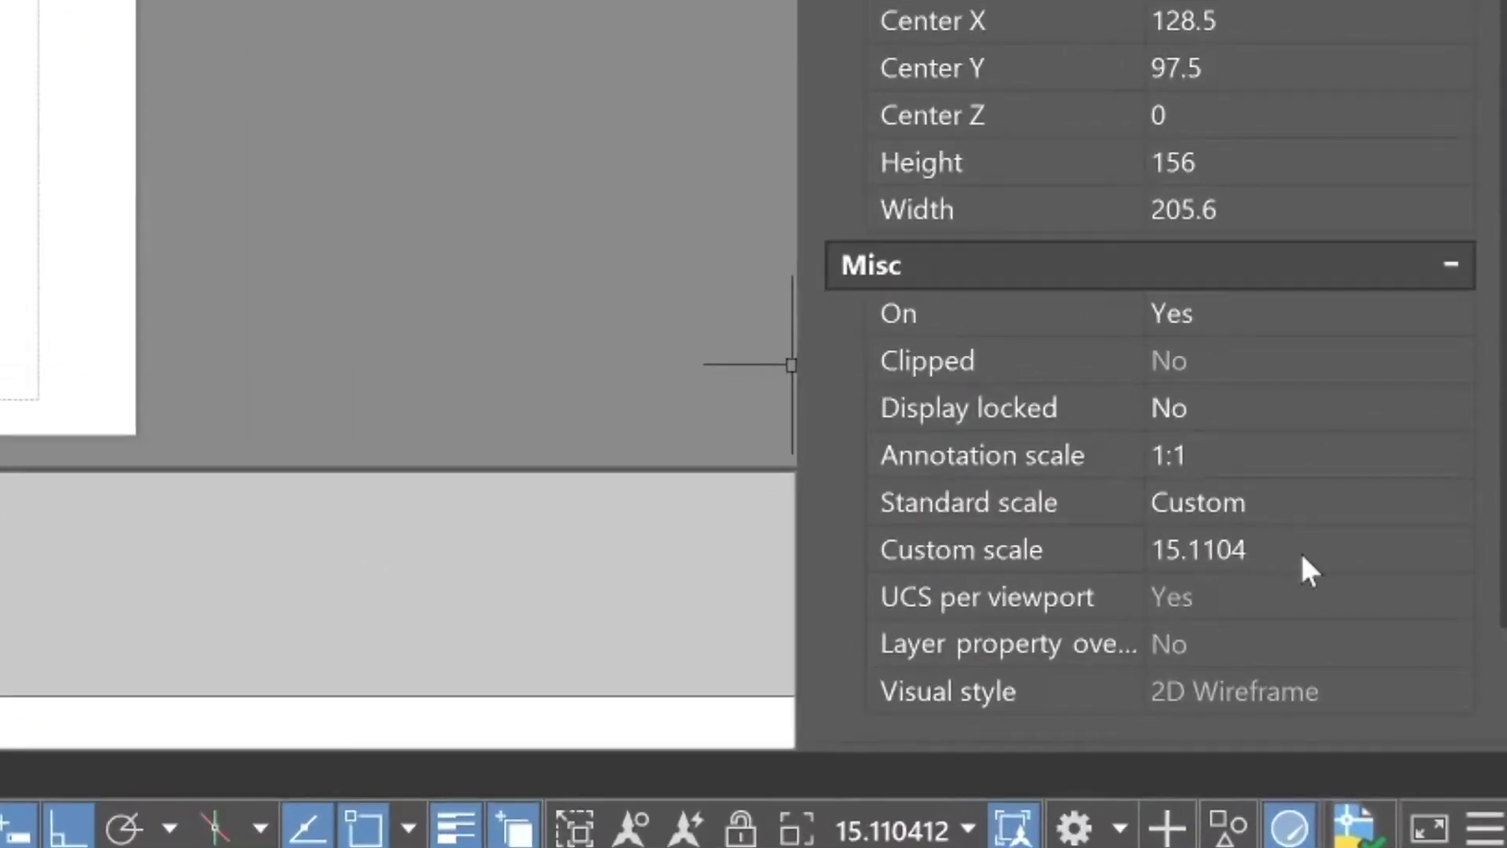
click(1413, 689)
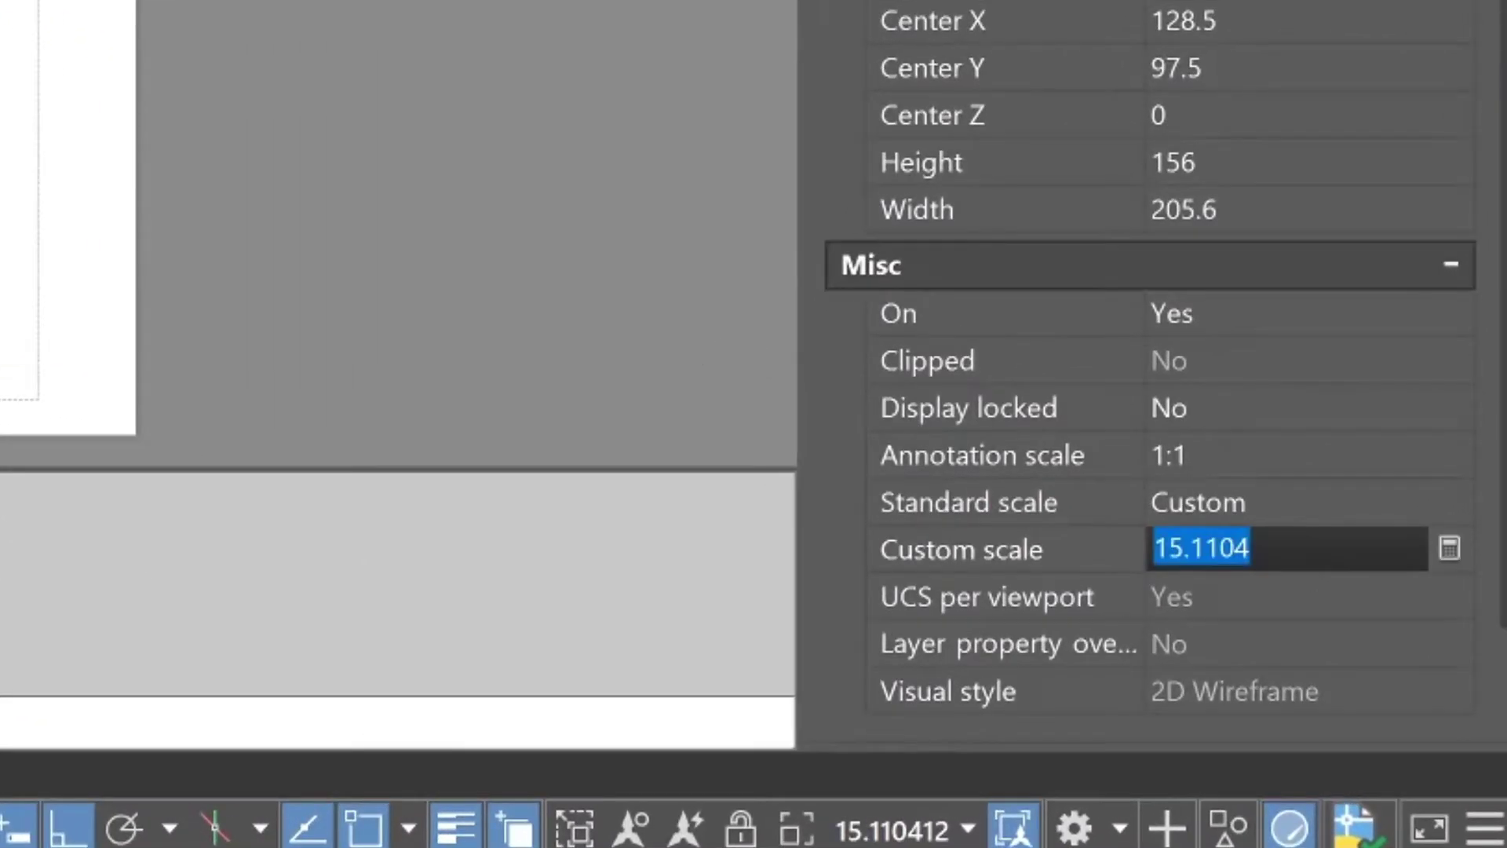
text(1000/)
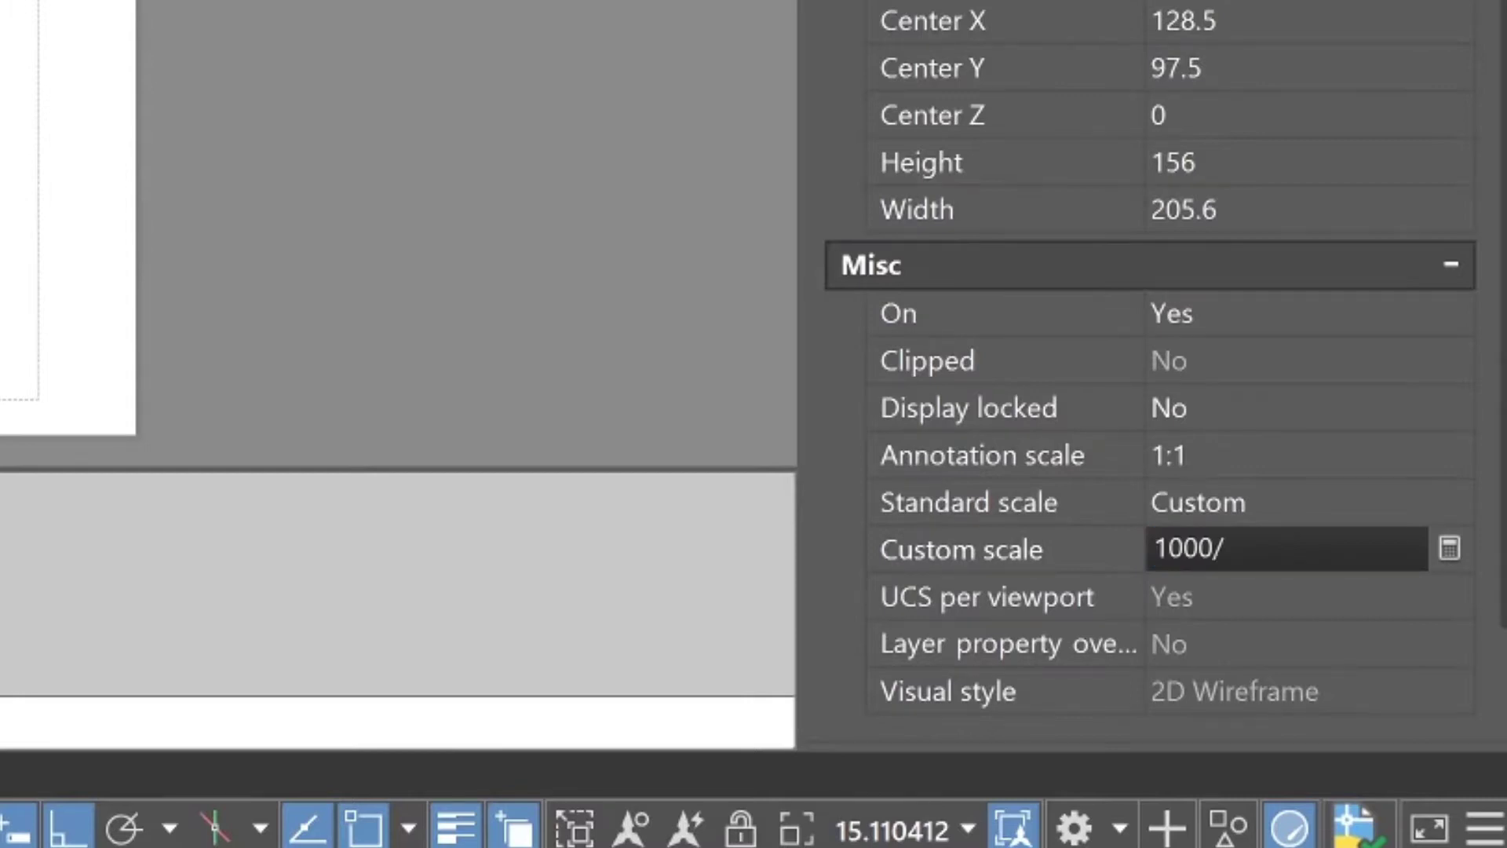
text(100)
key(Return)
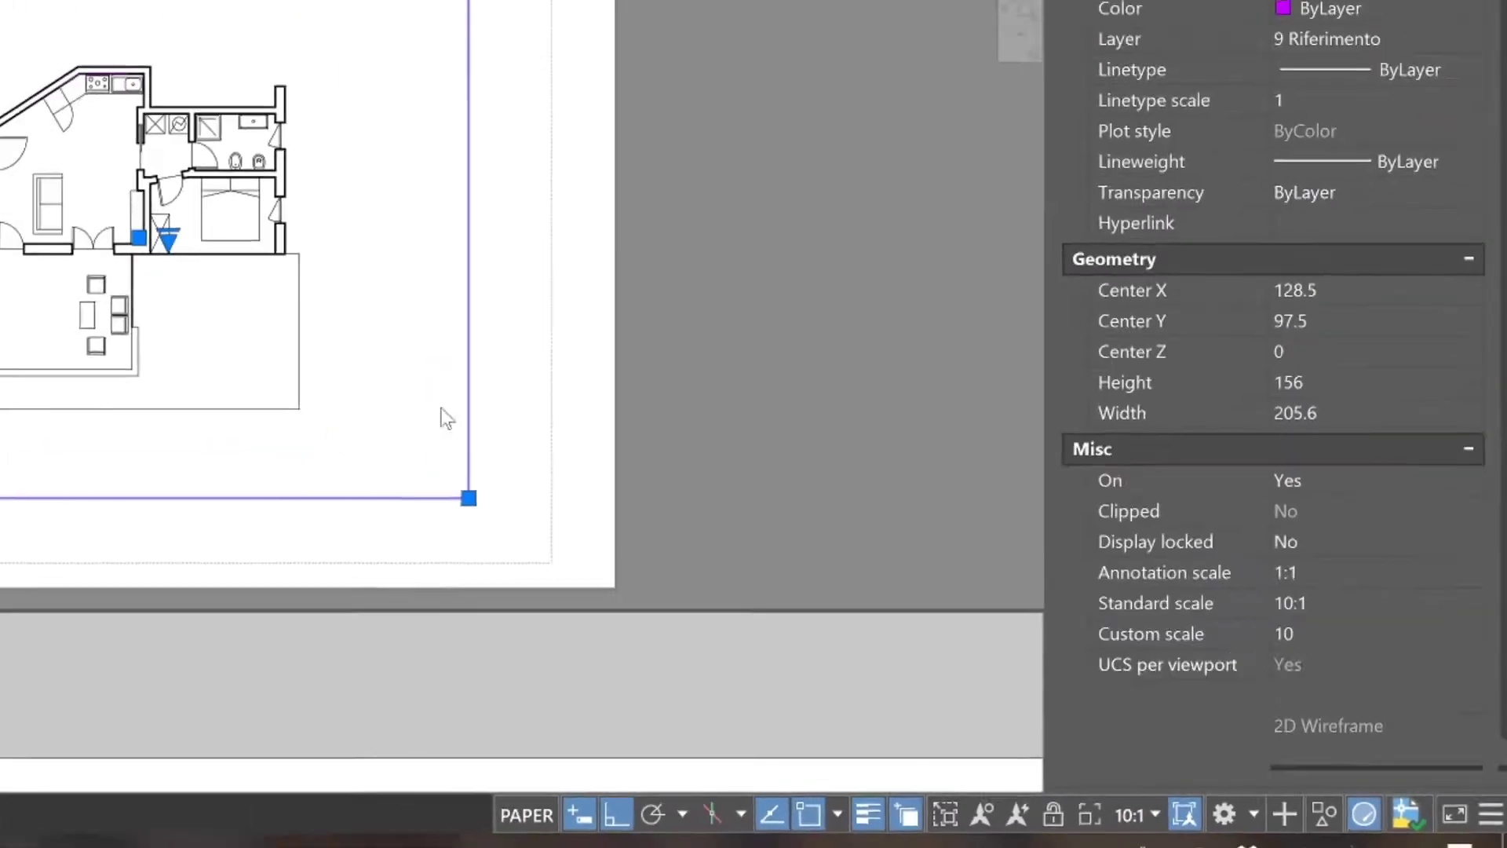
click(895, 550)
key(Escape)
key(Escape)
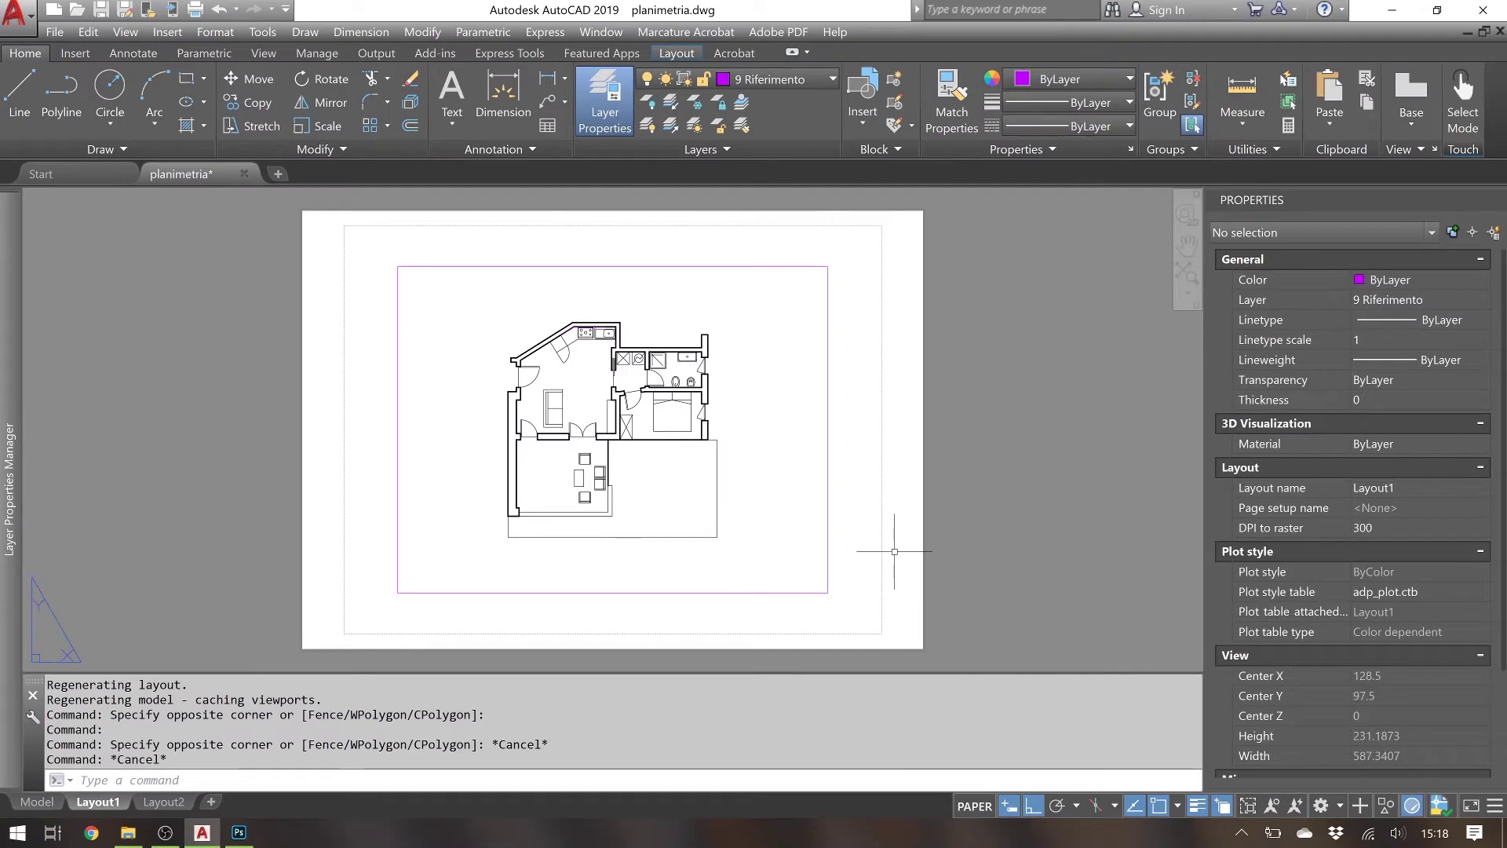
Plot Layout1 through DWG To PDF.pc3, overwriting the existing planimetria base.pdf
key(ctrl+p)
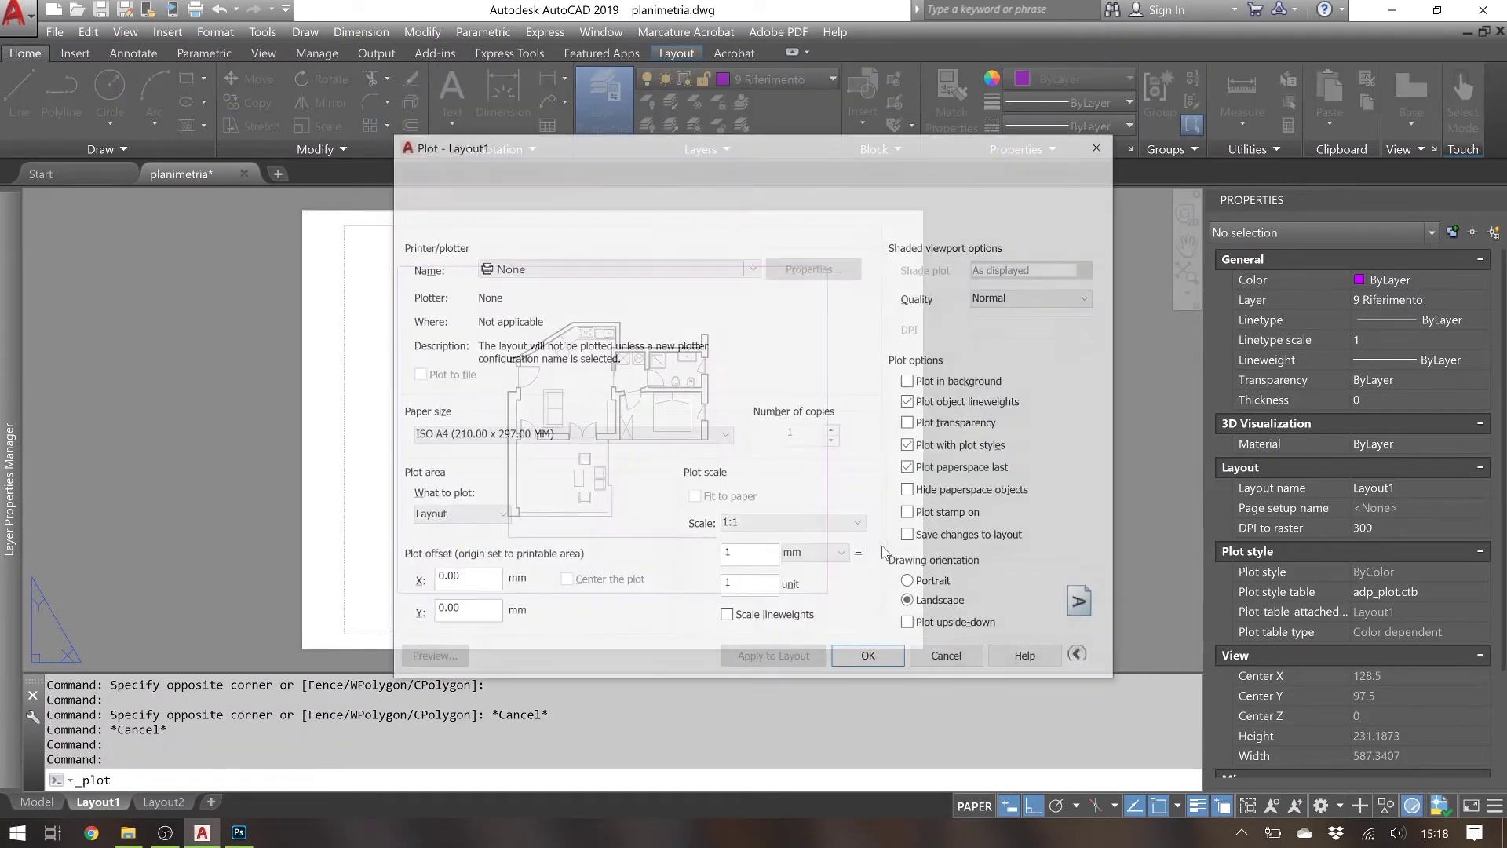
click(604, 267)
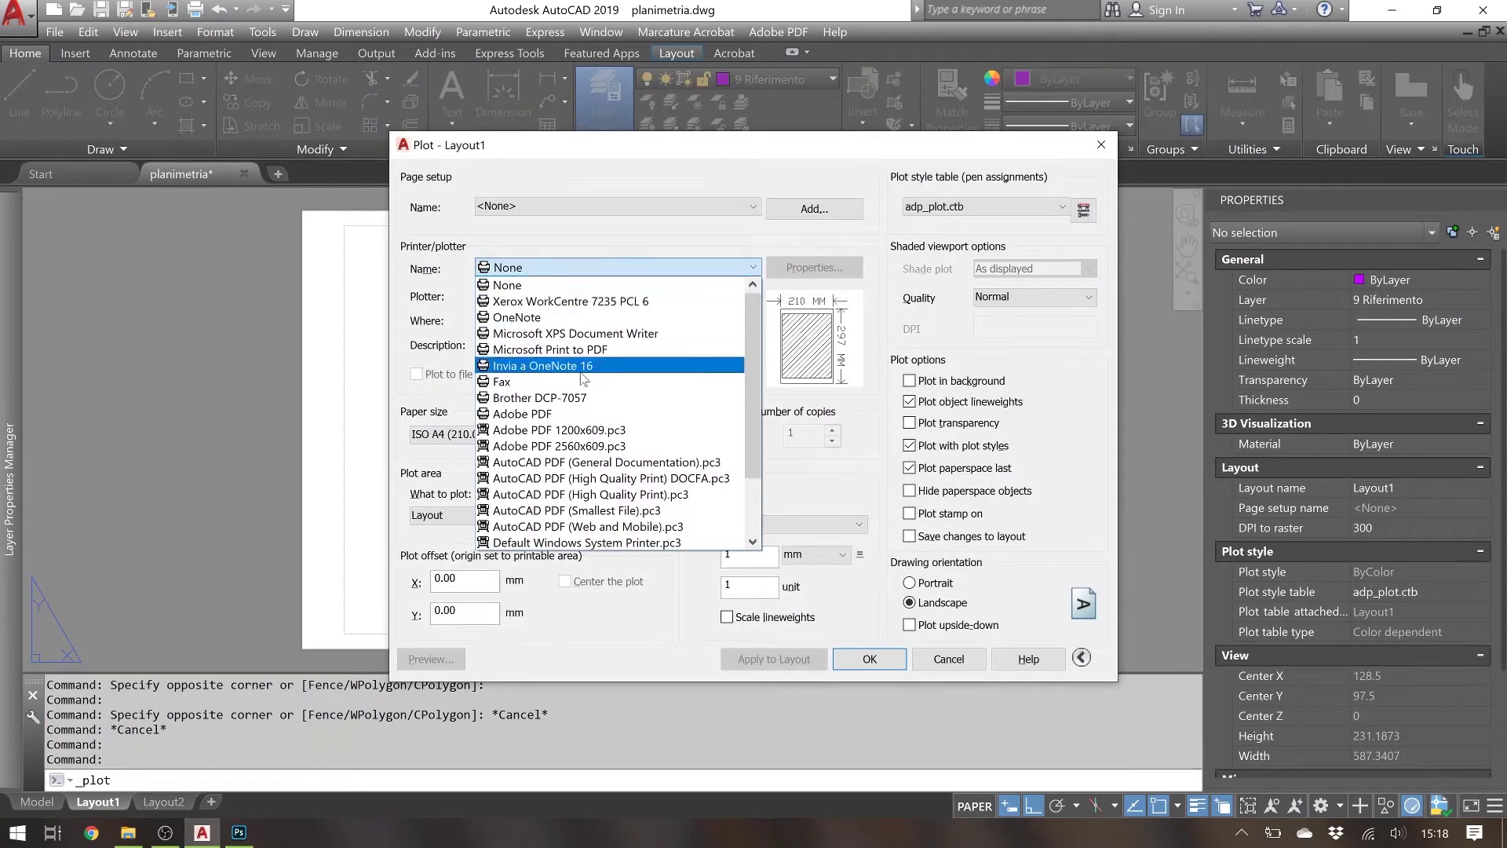
click(568, 511)
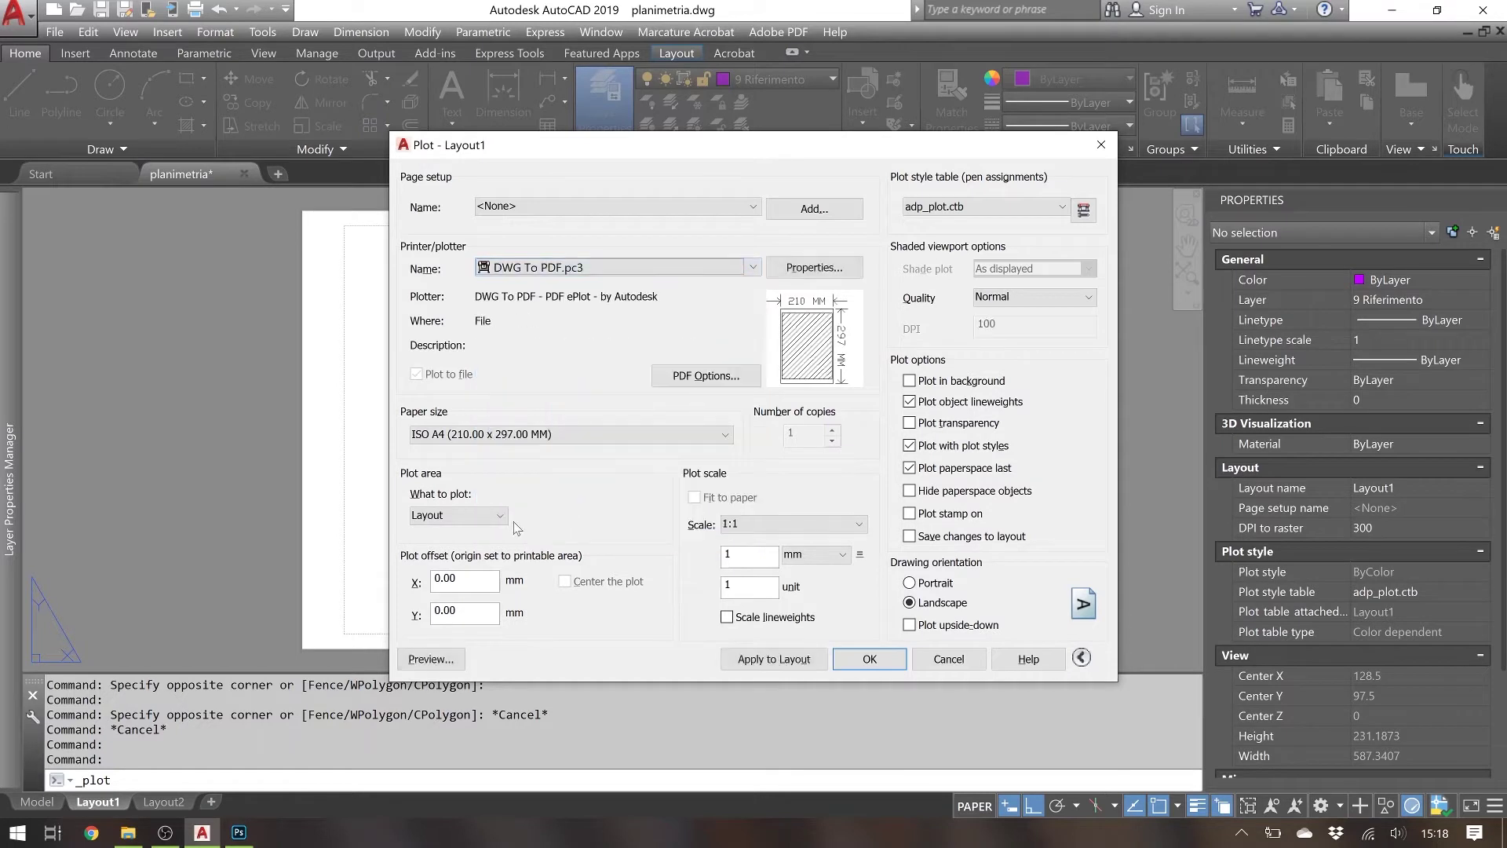
click(864, 667)
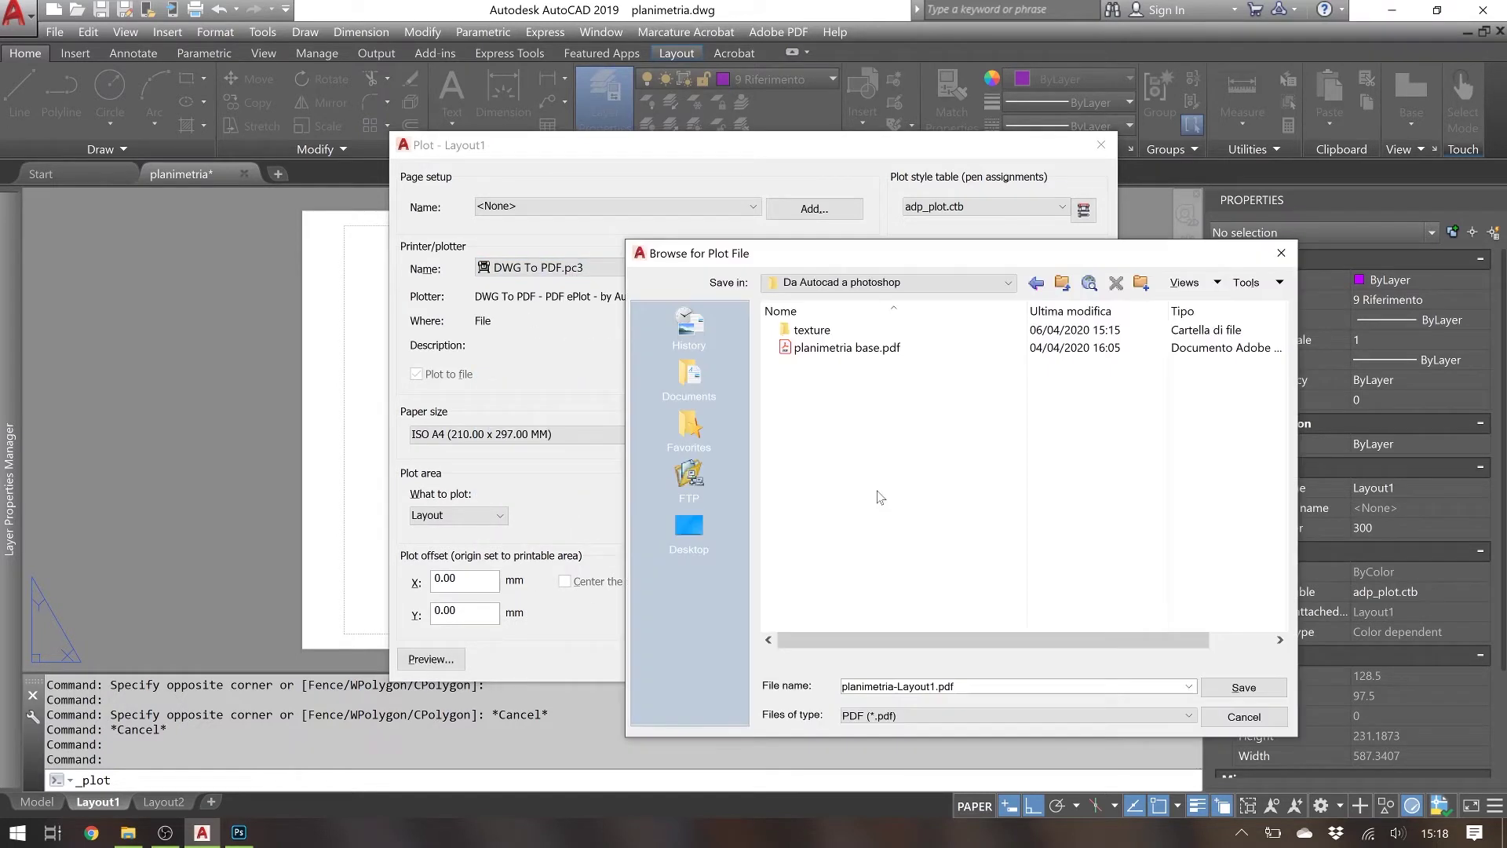
double_click(846, 347)
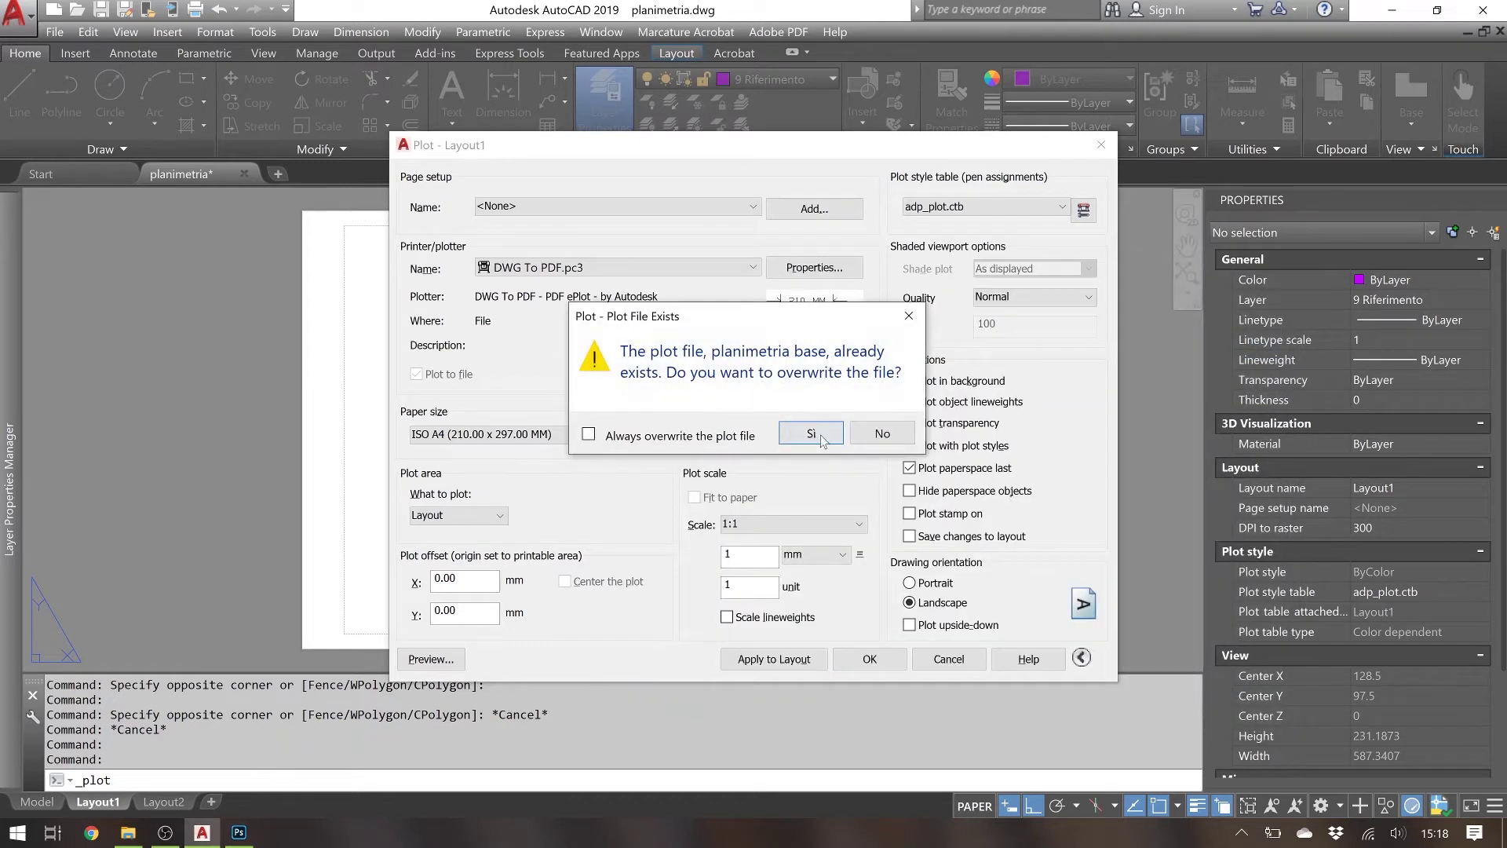
click(825, 432)
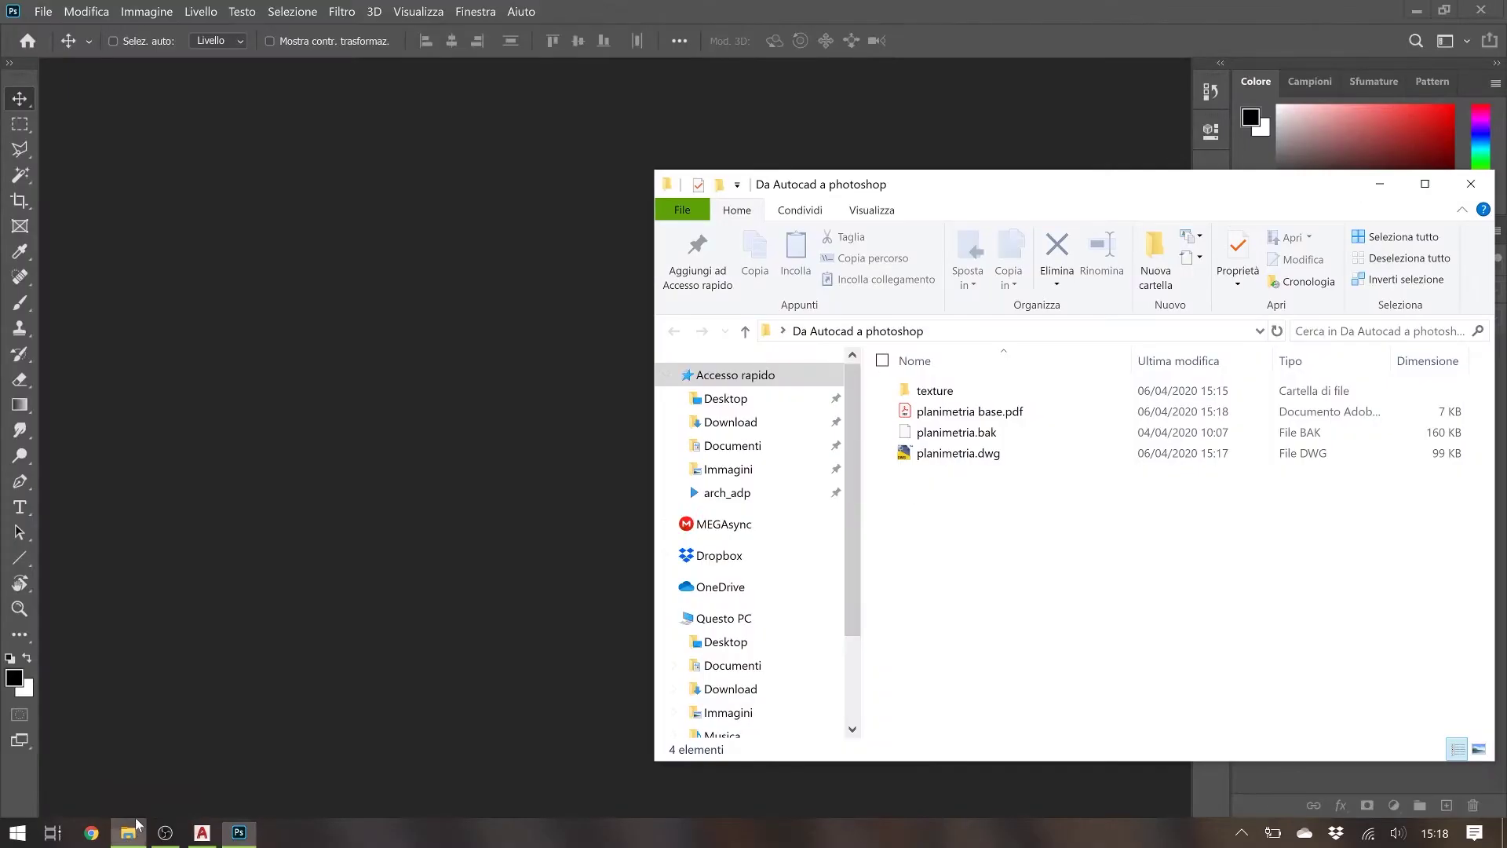
Import planimetria base.pdf into Photoshop, cropped to MediaBox, as a 3508 × 2479 px, 300 ppi document
drag(966, 411, 591, 396)
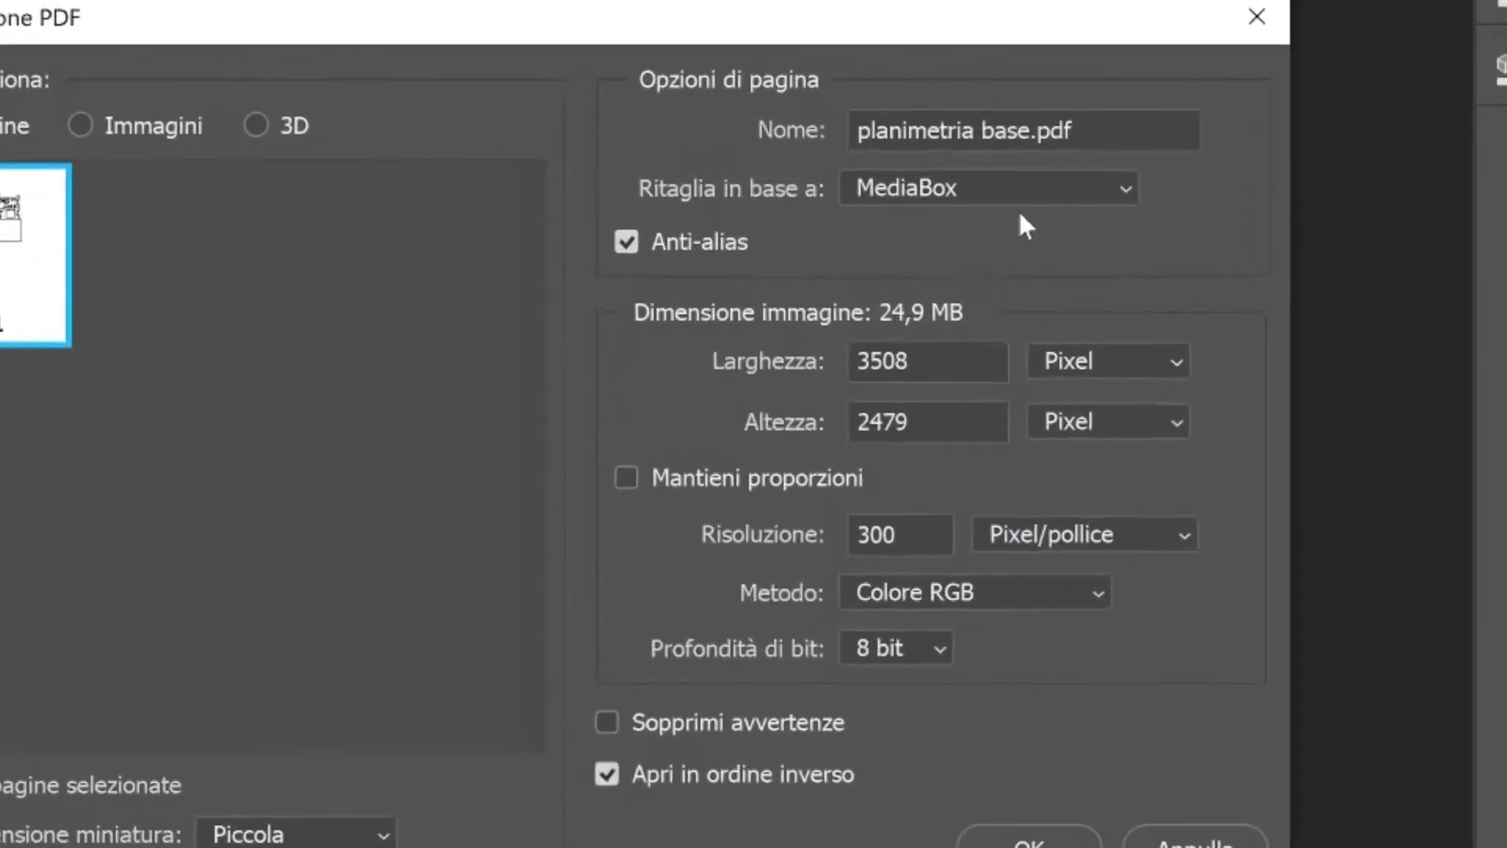
click(1047, 193)
click(888, 310)
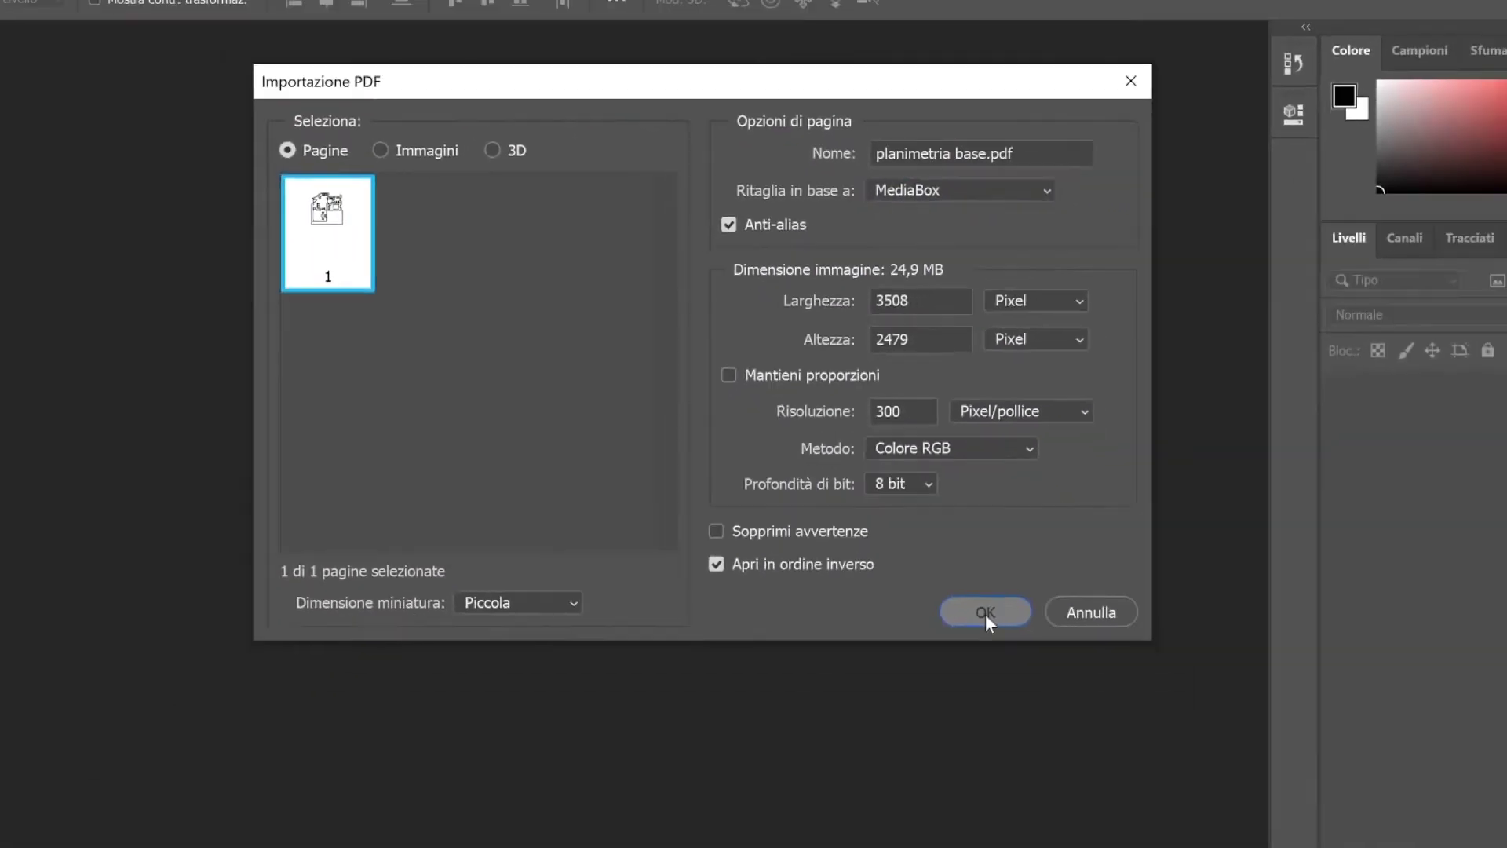
click(986, 612)
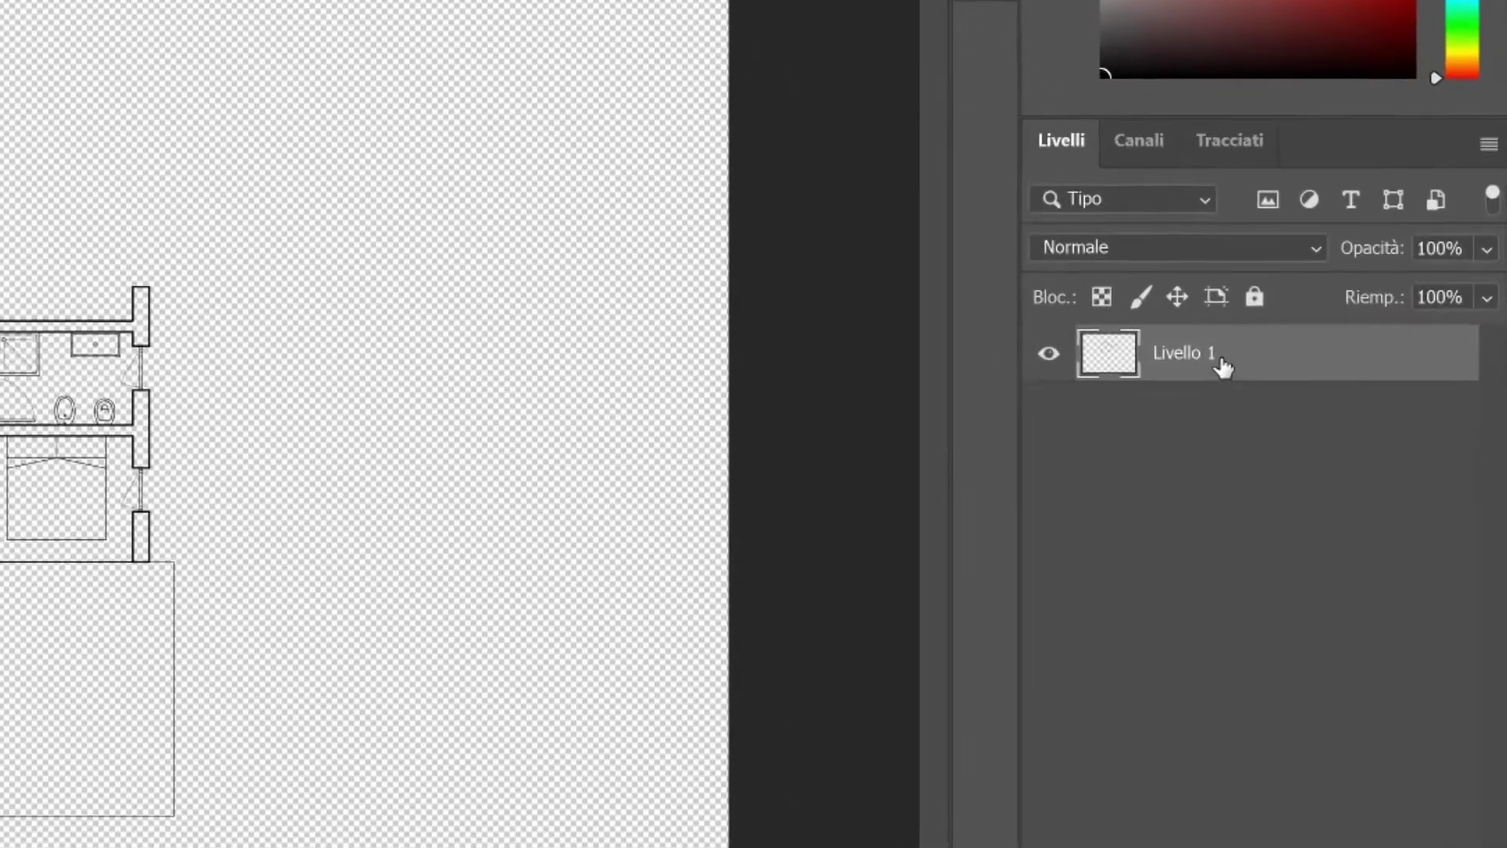
Rename the imported layer to CAD and lock it completely
double_click(1222, 365)
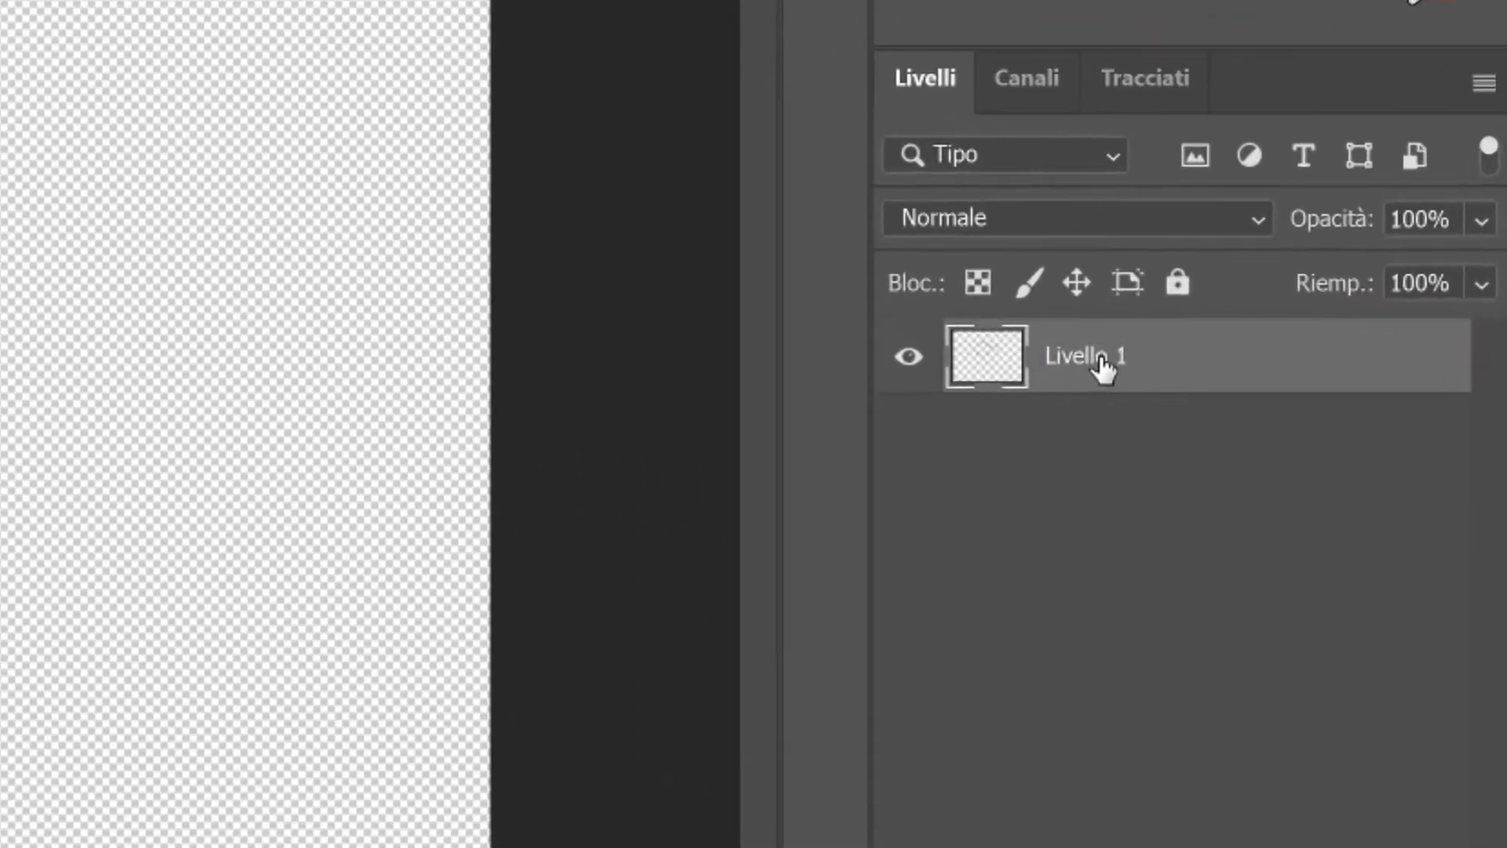
text(CAD)
click(1201, 498)
click(1178, 357)
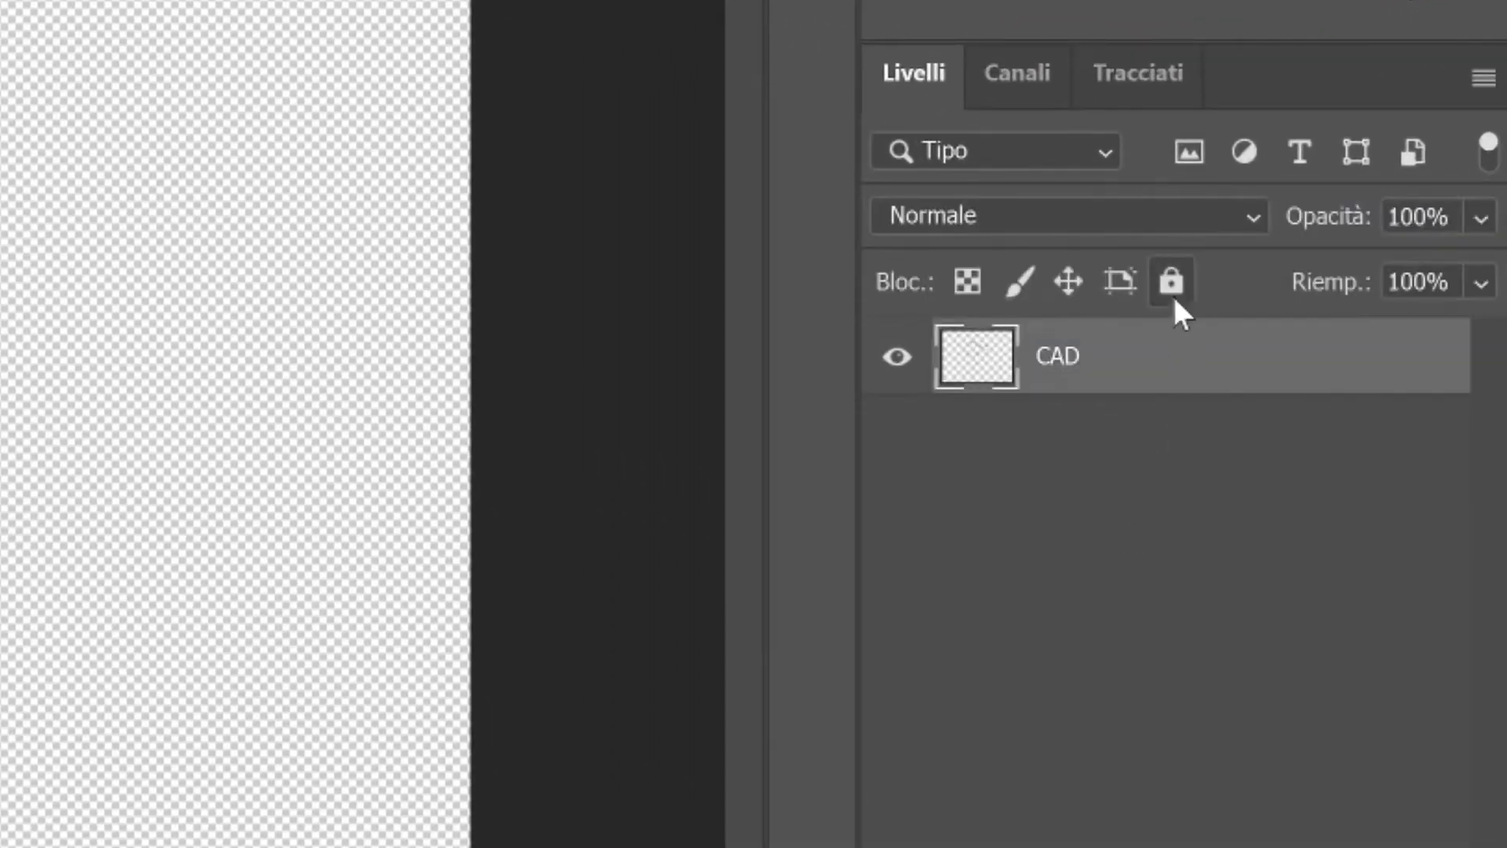
click(1172, 281)
Add a new layer and turn it into the Sfondo background
click(1340, 807)
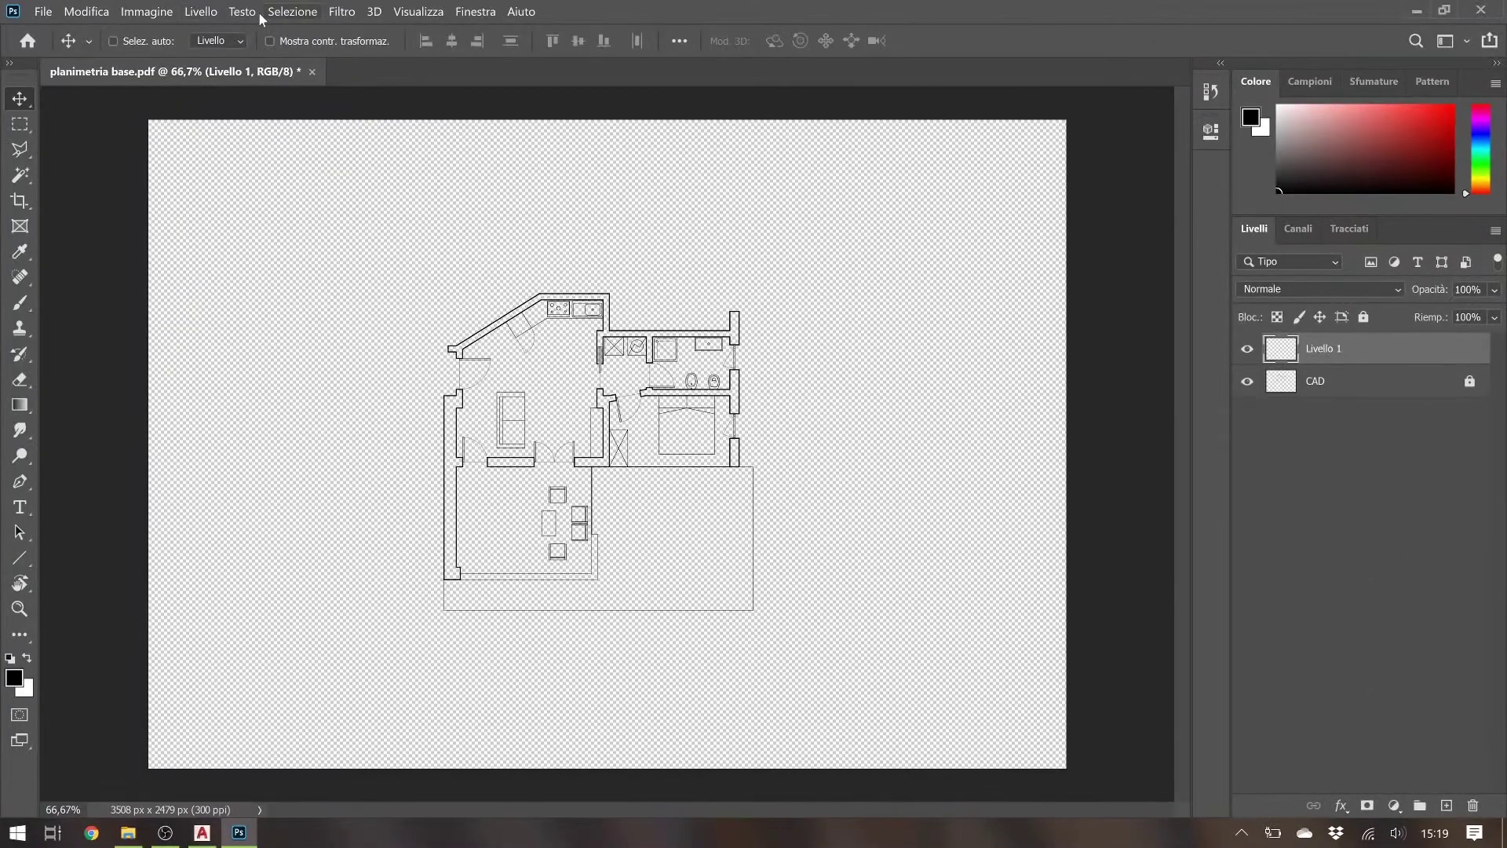
click(201, 12)
mouse_move(110, 63)
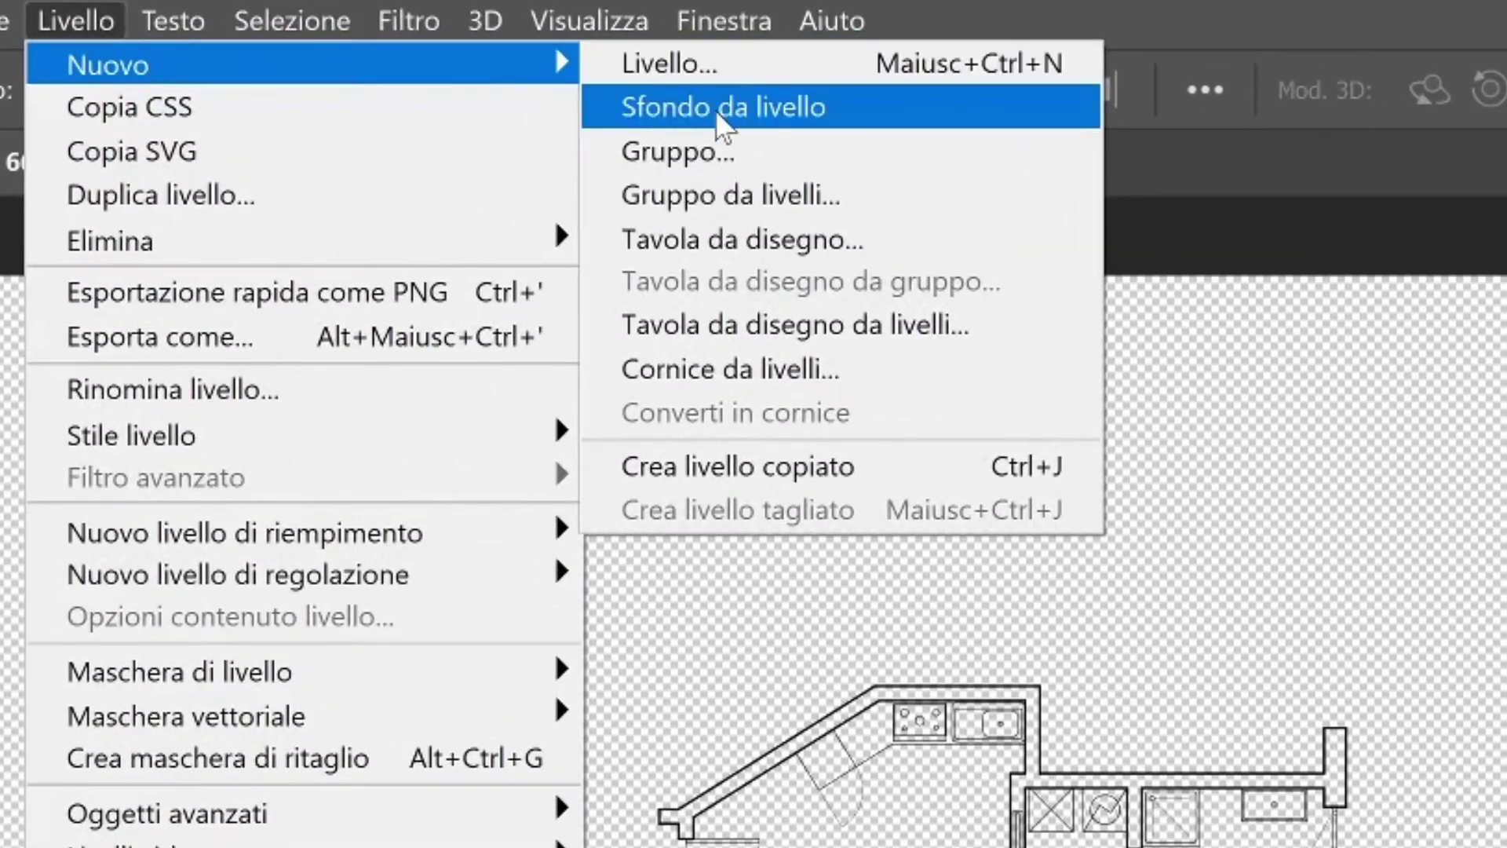
click(616, 82)
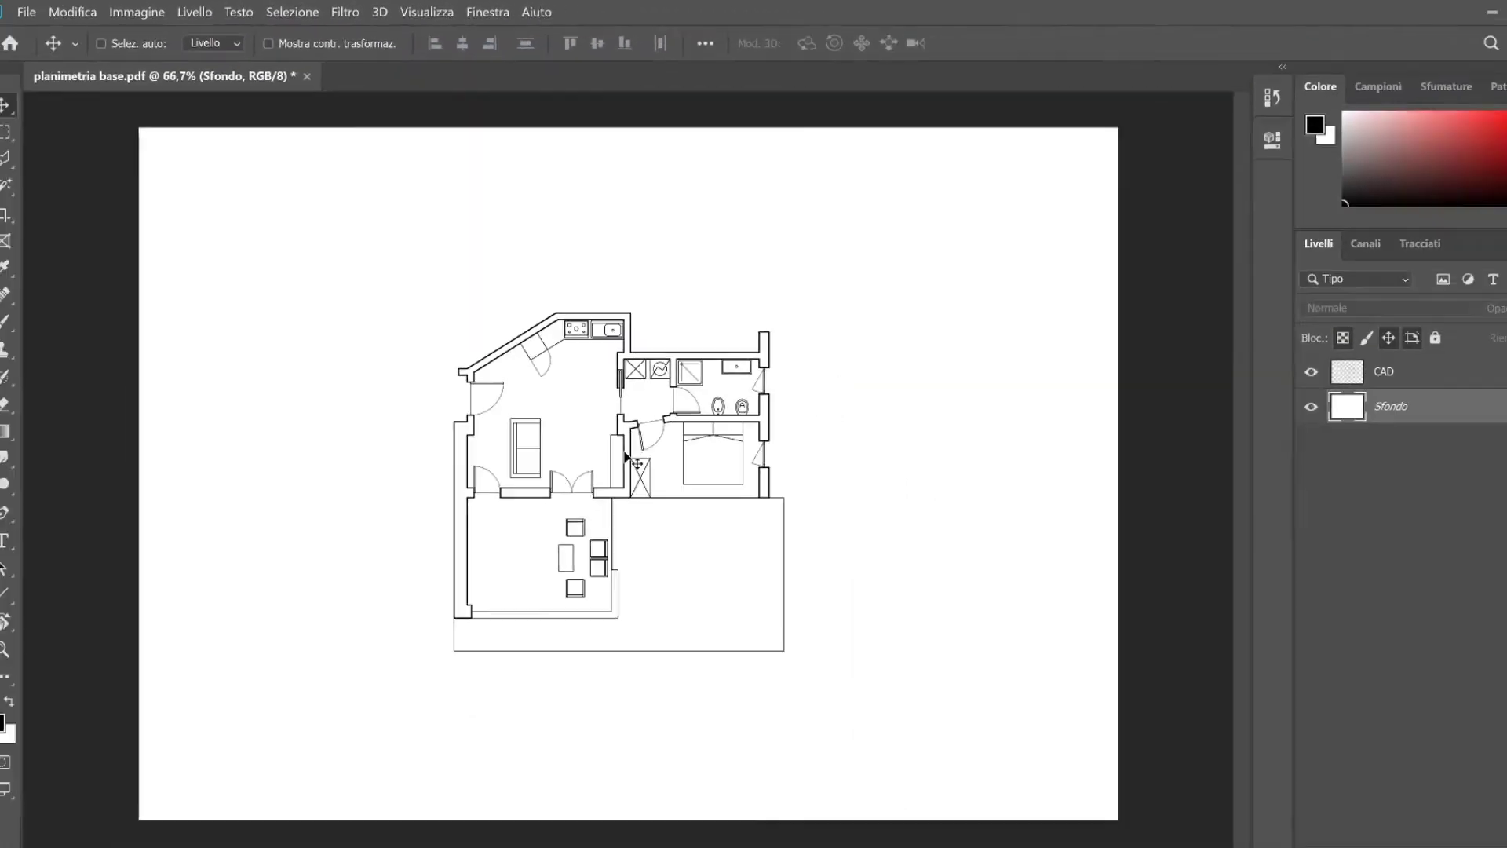
scroll(596, 493, up, 2)
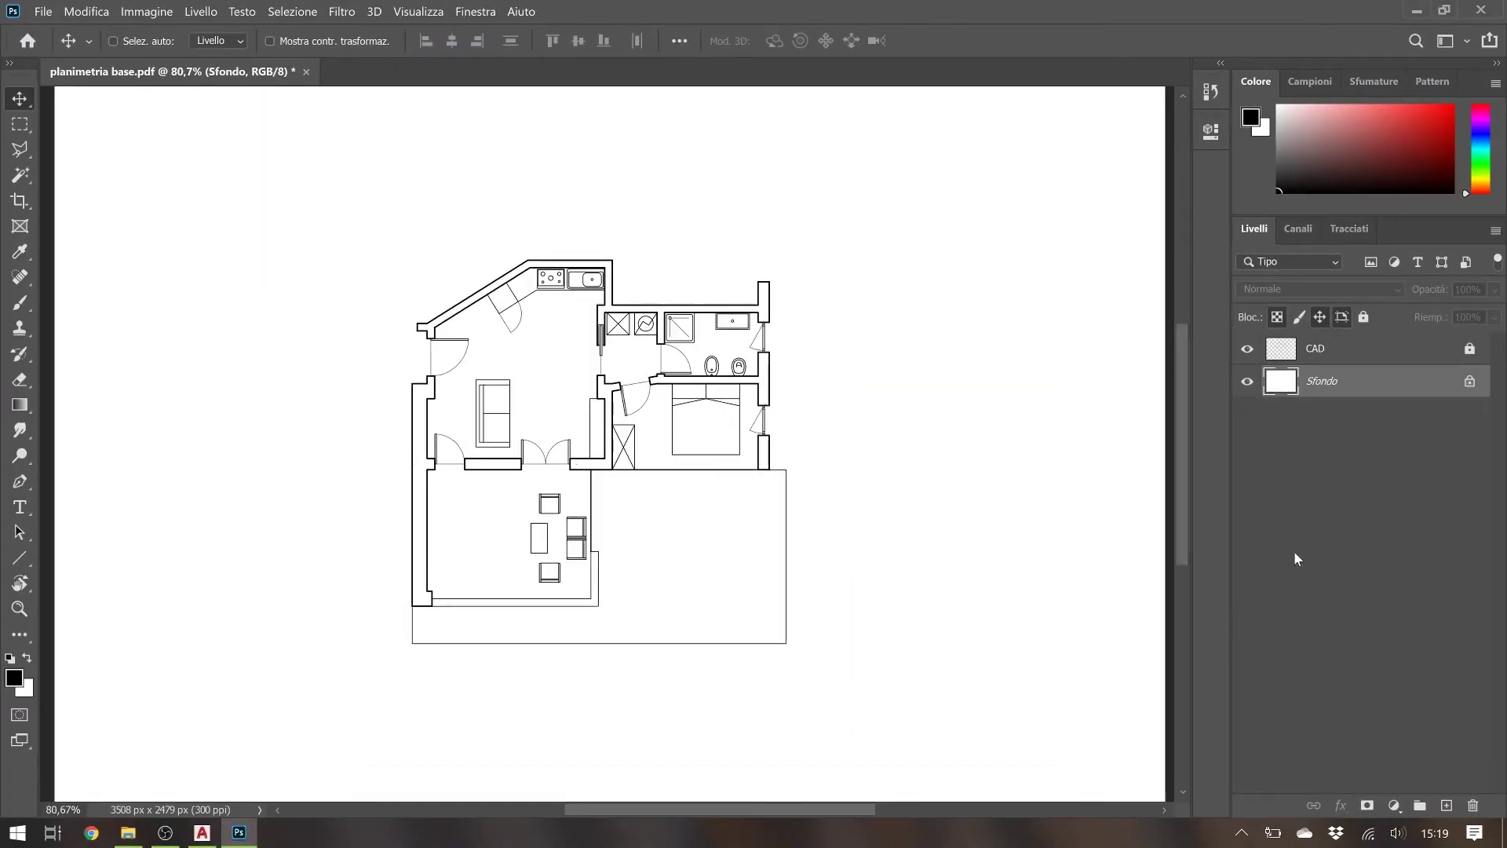
Create a Texture group above CAD with a nested Bagno group, then zoom into the bathroom
click(1358, 357)
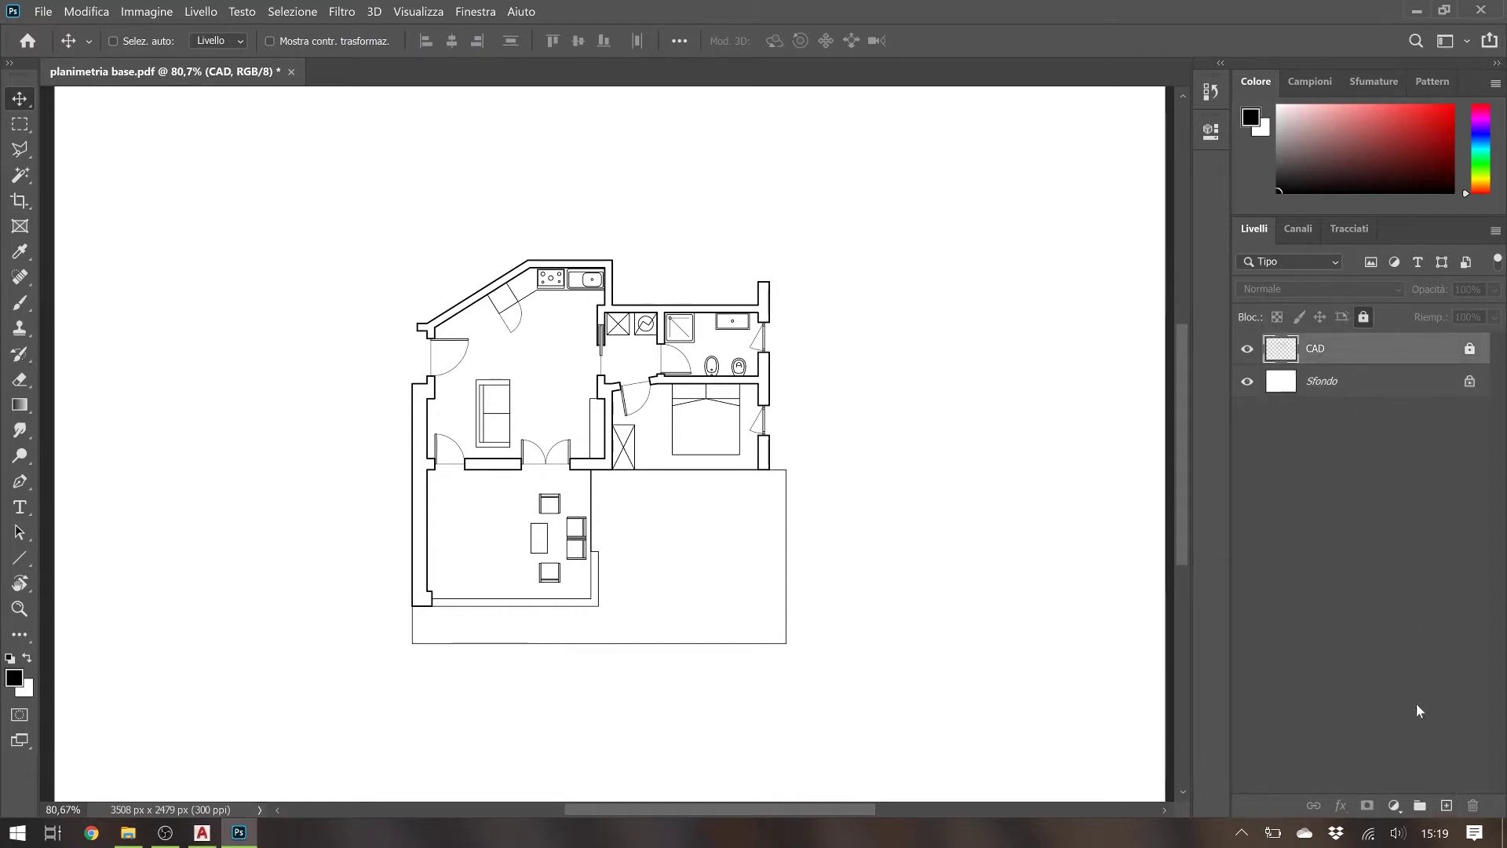
click(1421, 806)
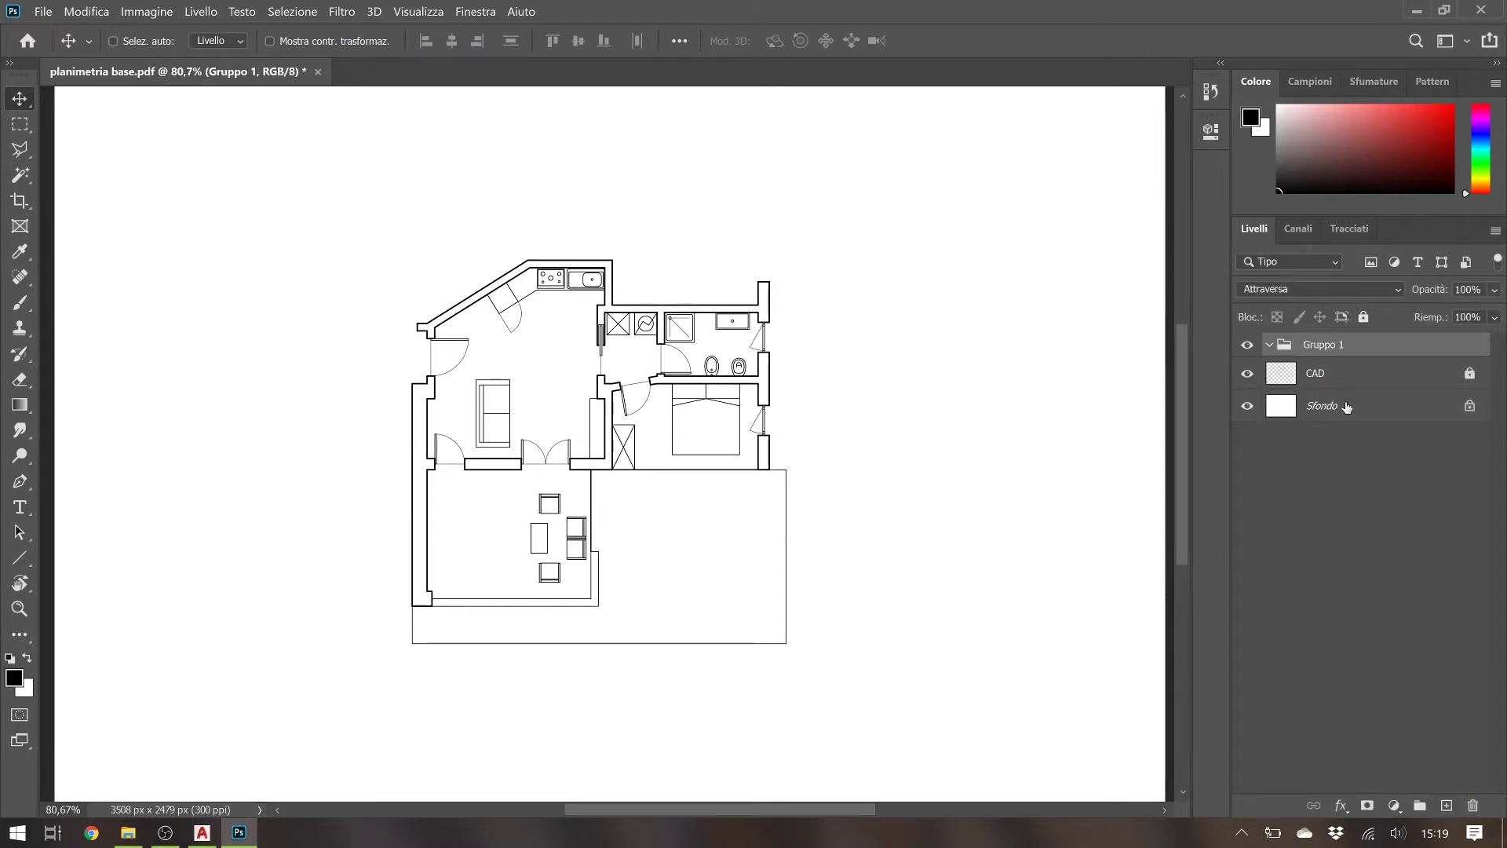
text(Textur)
text(e)
key(Return)
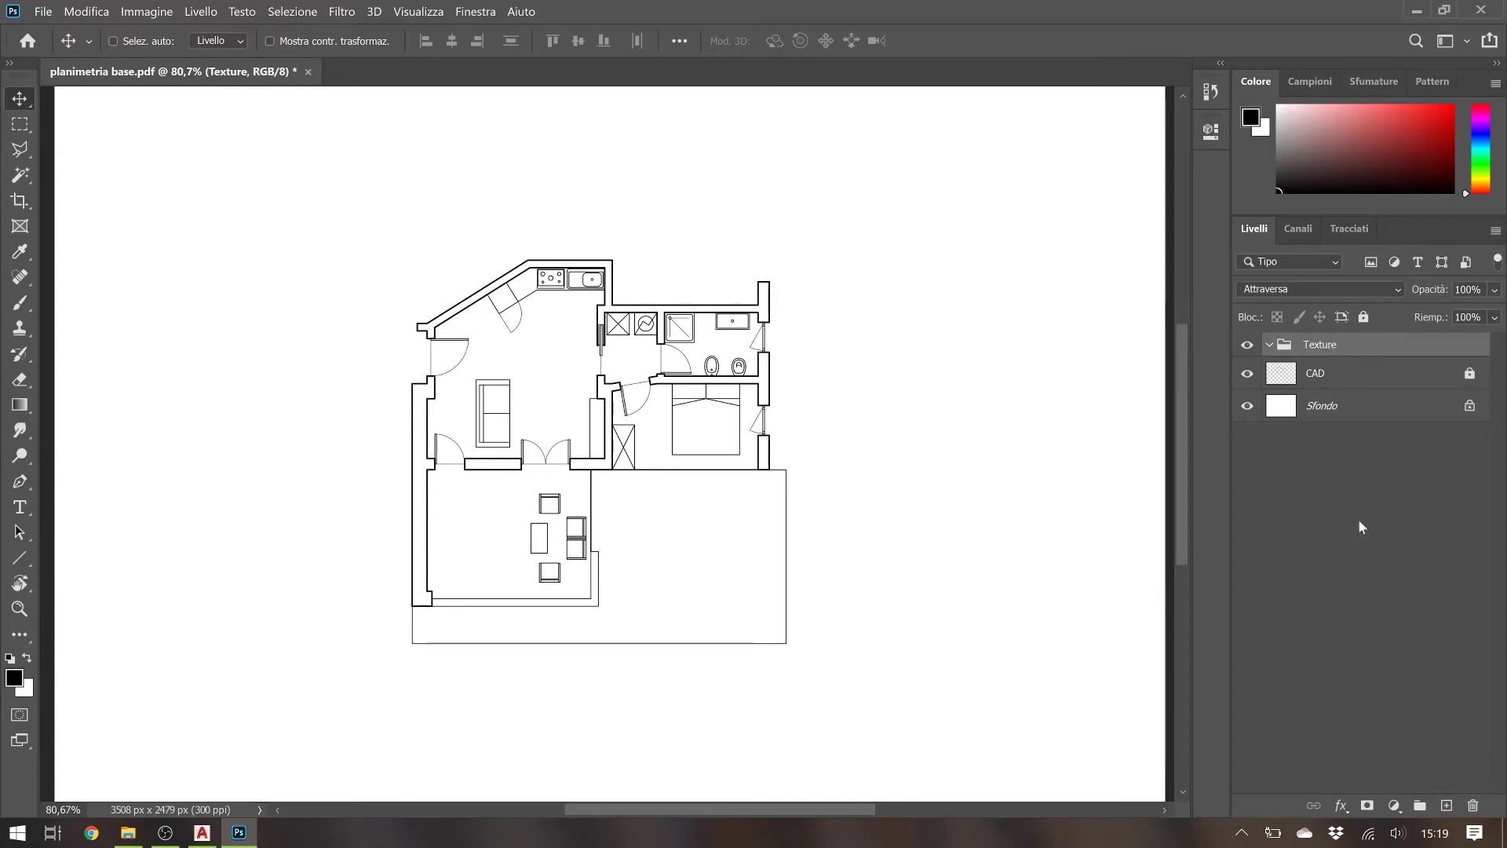
click(1421, 807)
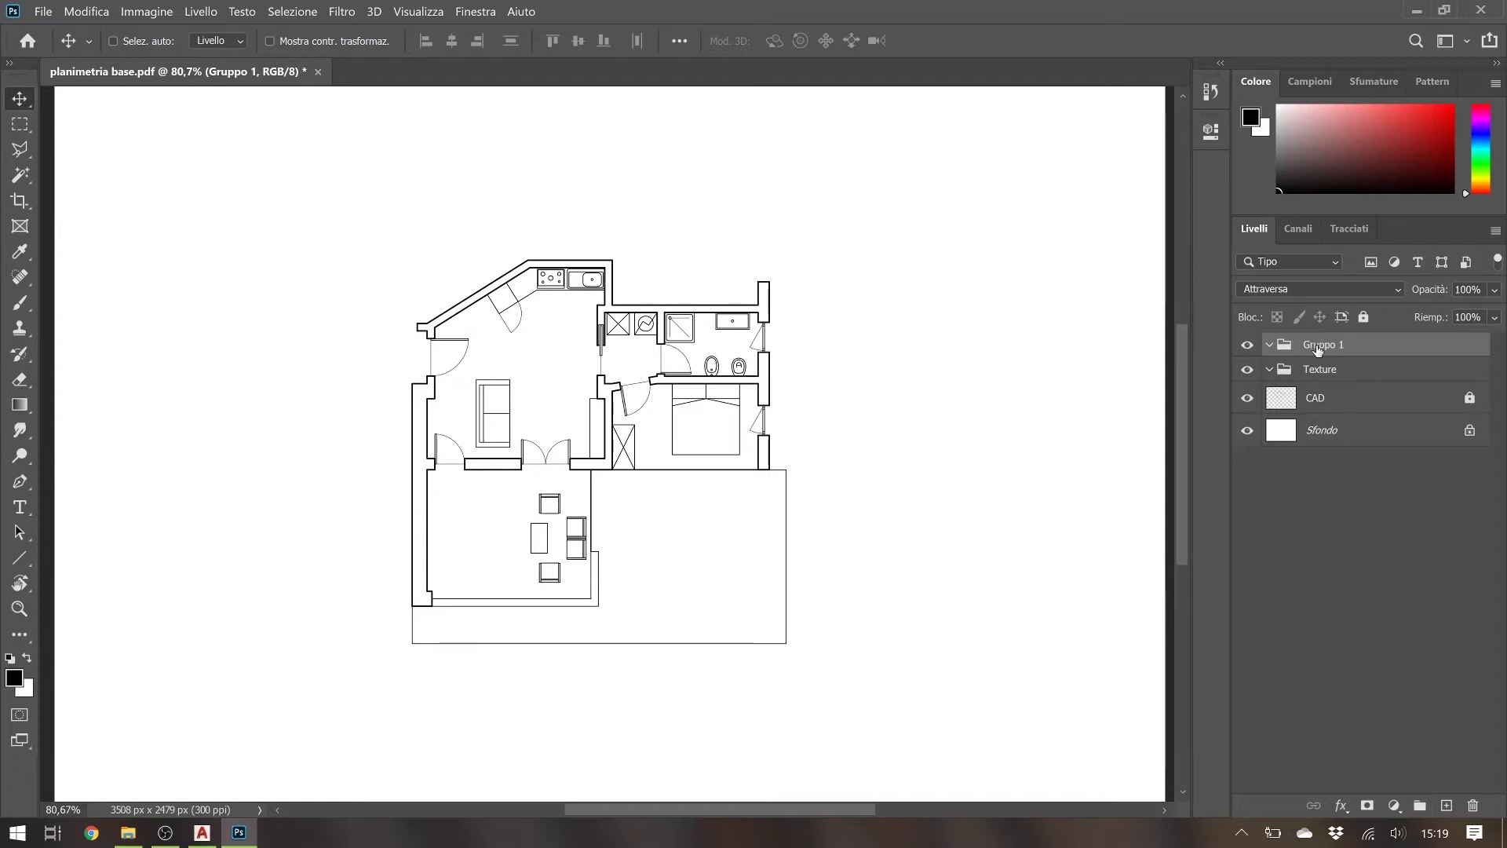
drag(1319, 350, 1323, 373)
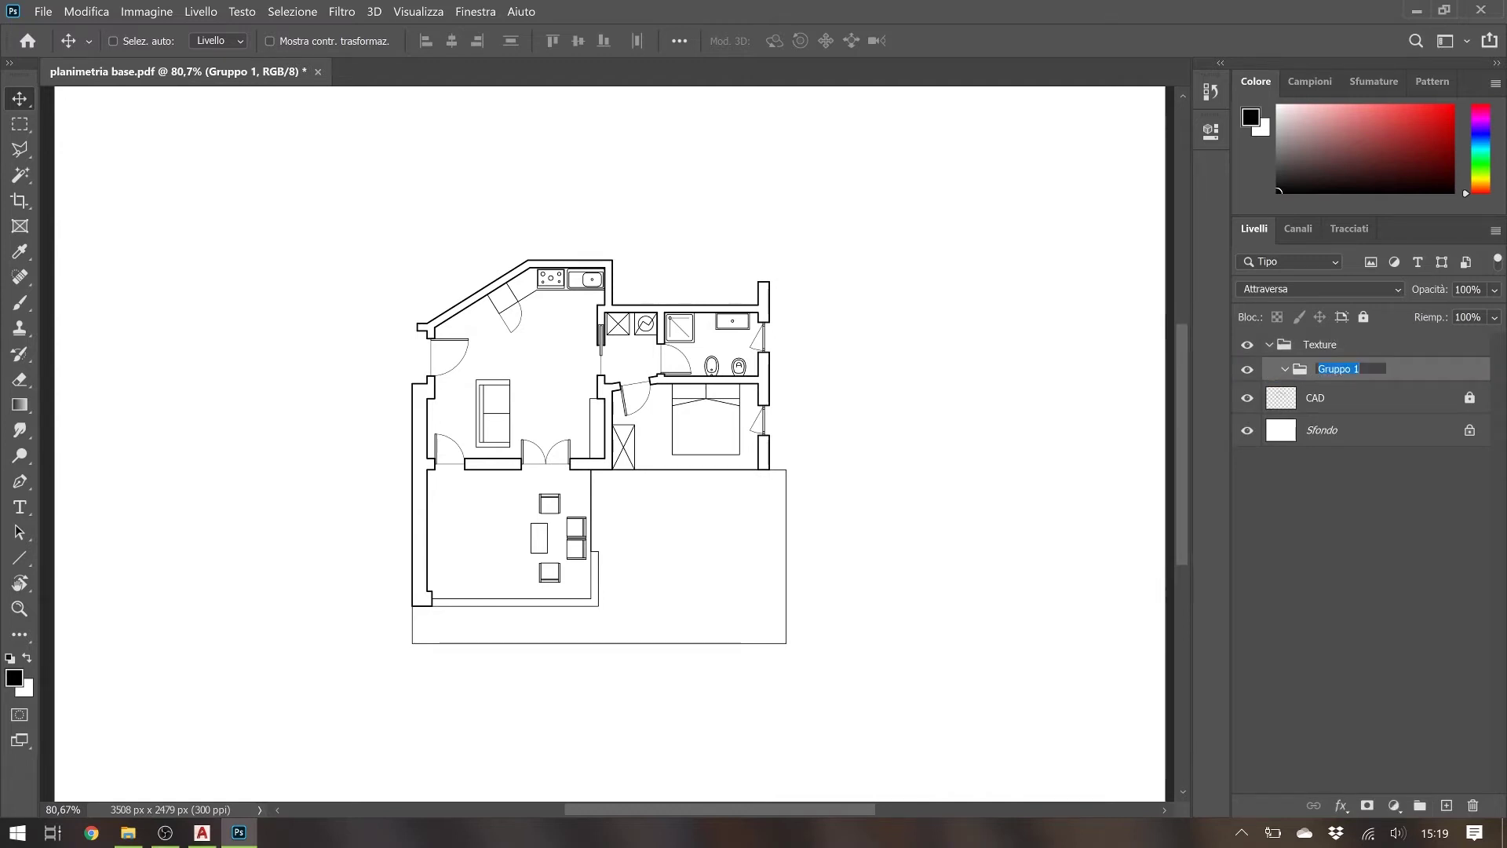
text(Bagno)
key(Return)
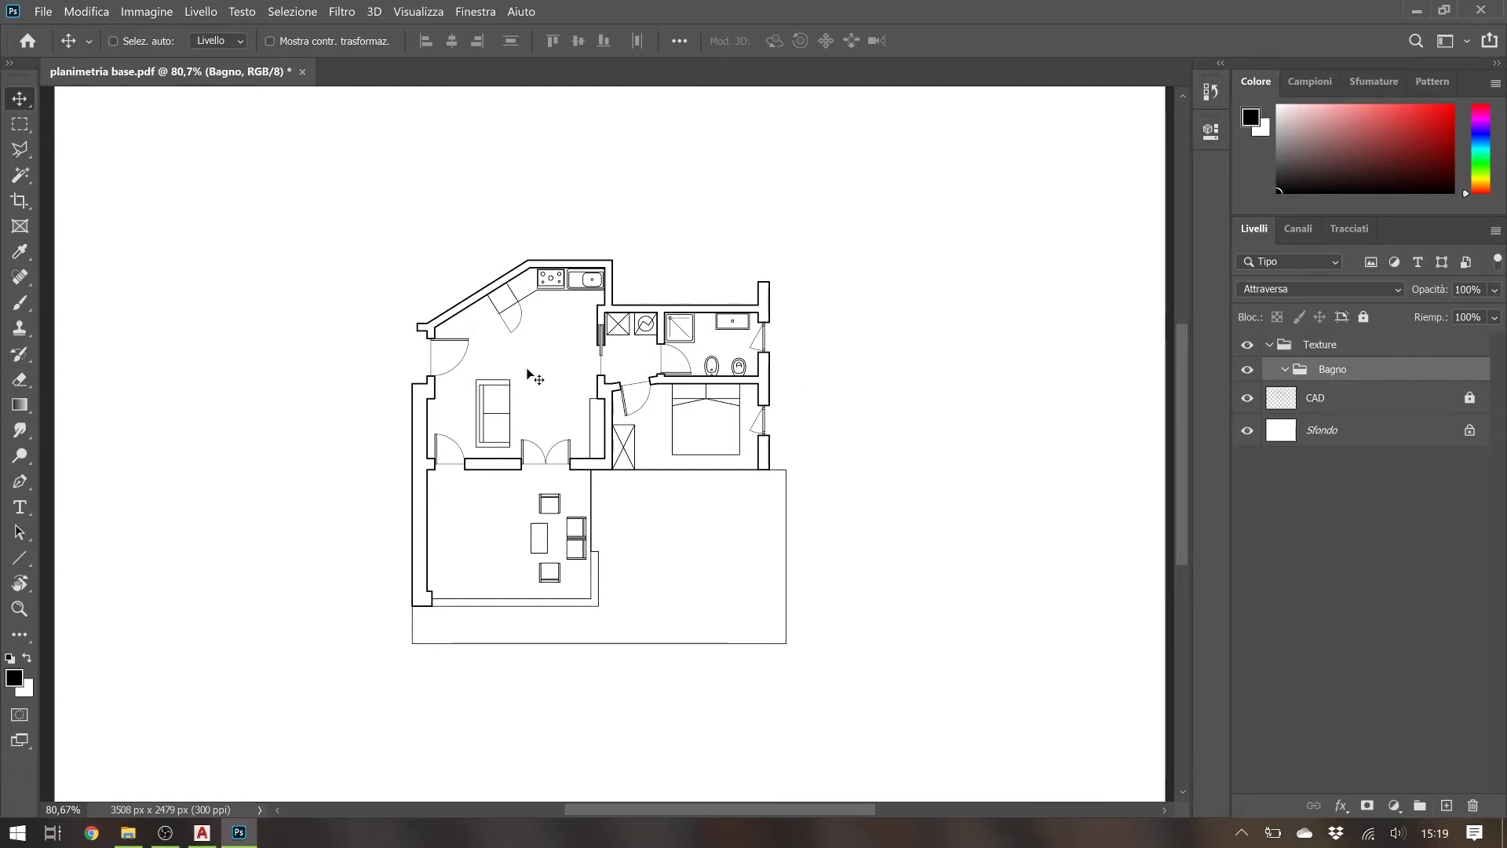
scroll(533, 380, up, 2)
scroll(565, 400, up, 3)
scroll(613, 432, up, 2)
scroll(654, 457, up, 2)
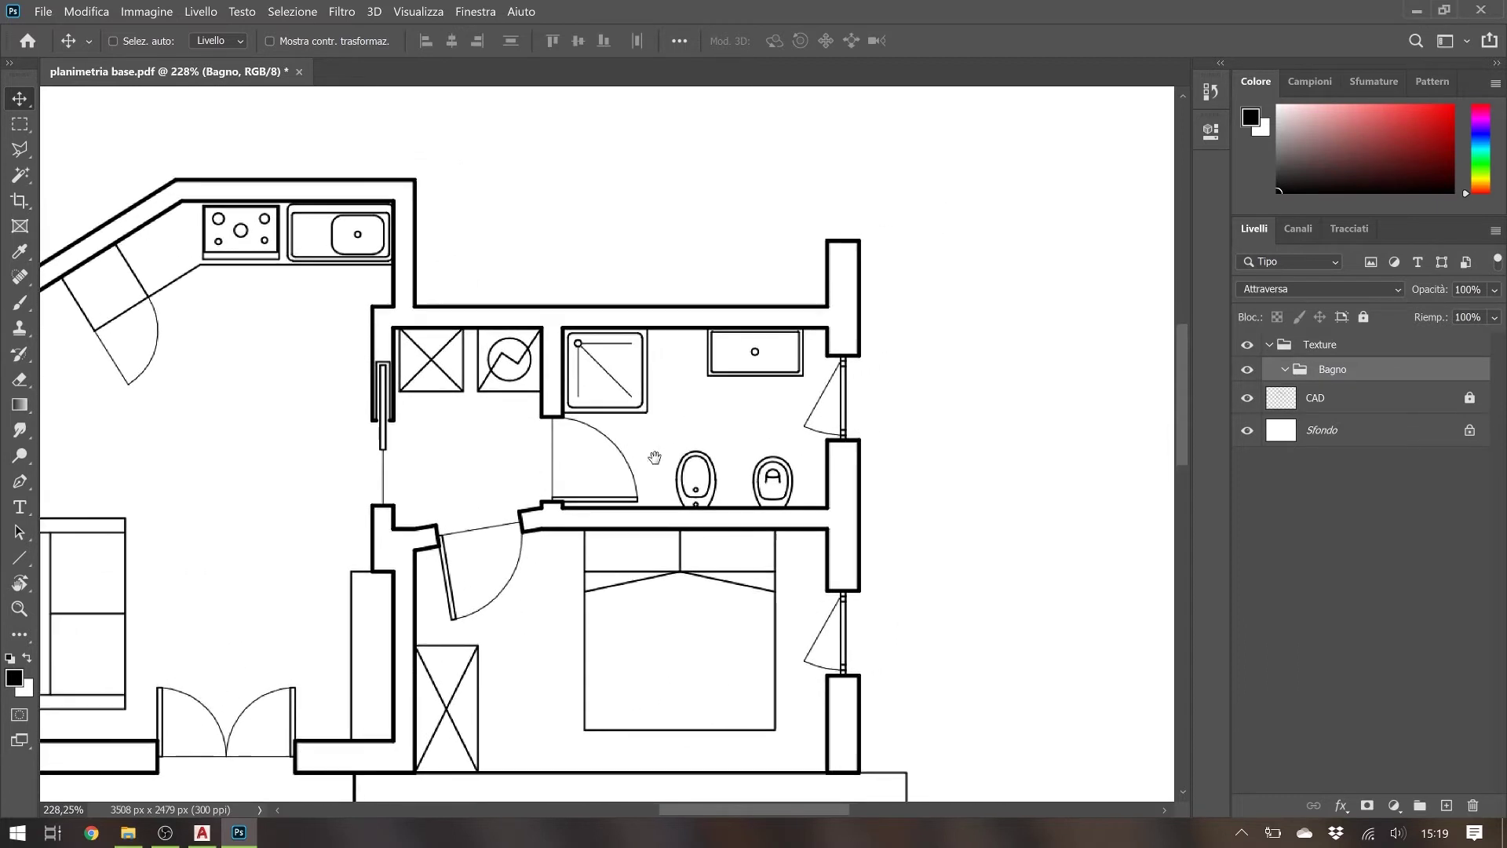
Open Pattern tile Texture.png from the texture folder in Photoshop
click(128, 834)
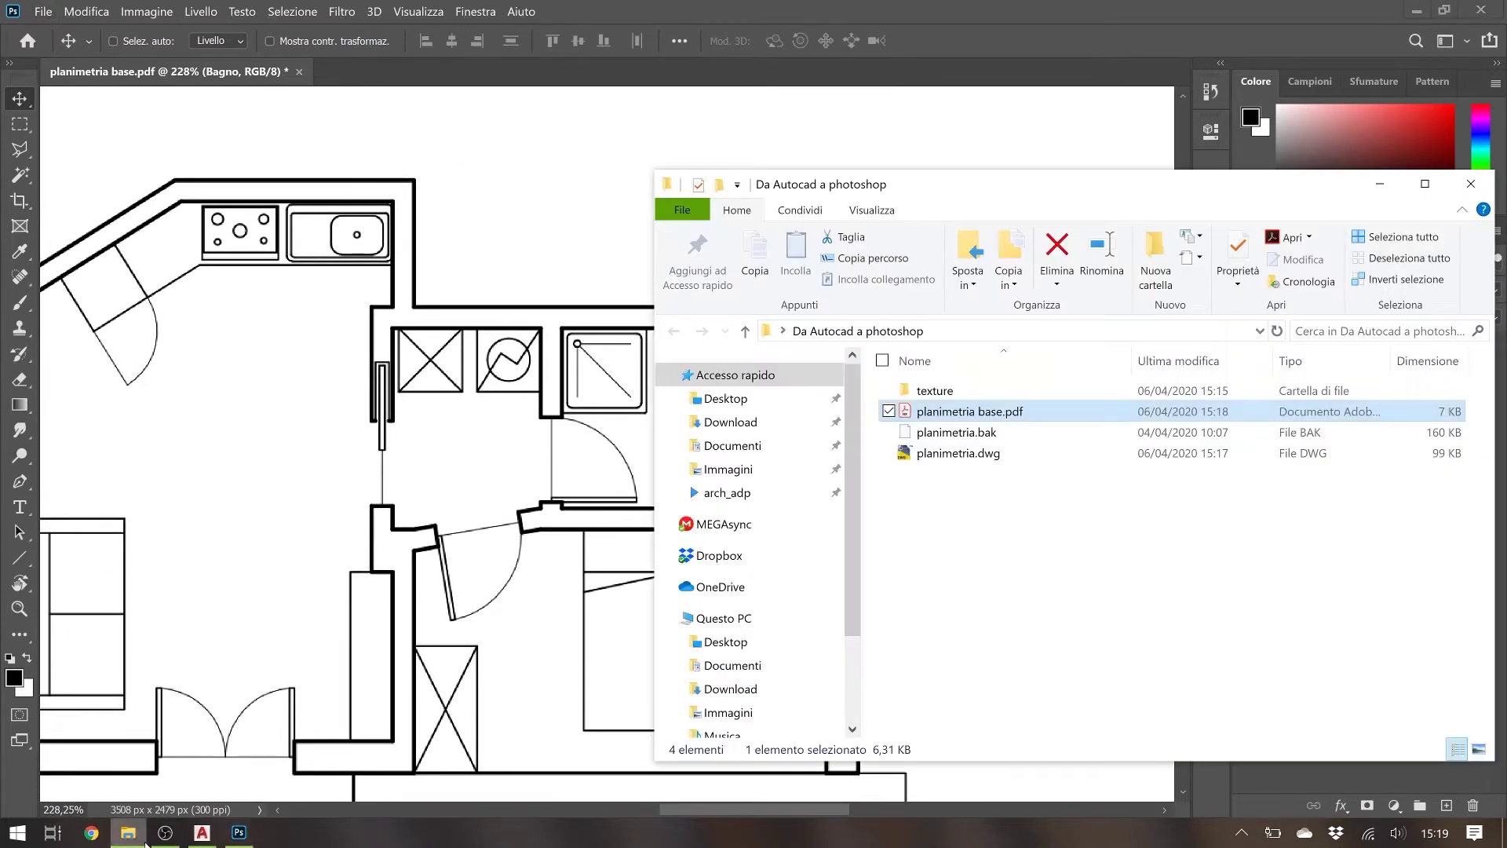
click(969, 389)
double_click(969, 390)
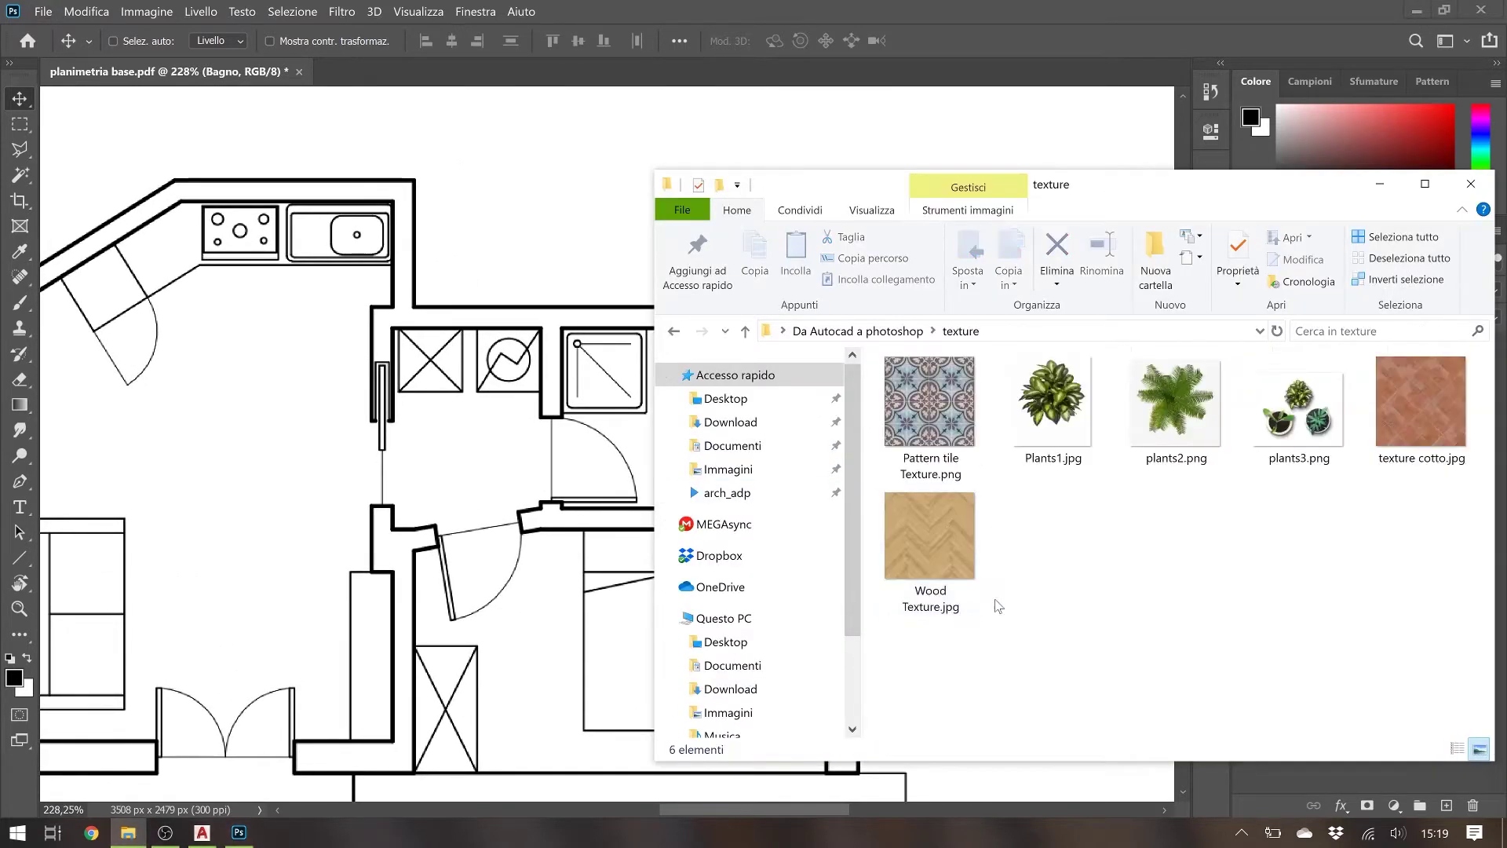
mouse_move(940, 409)
mouse_down()
mouse_move(573, 166)
mouse_move(534, 74)
mouse_up()
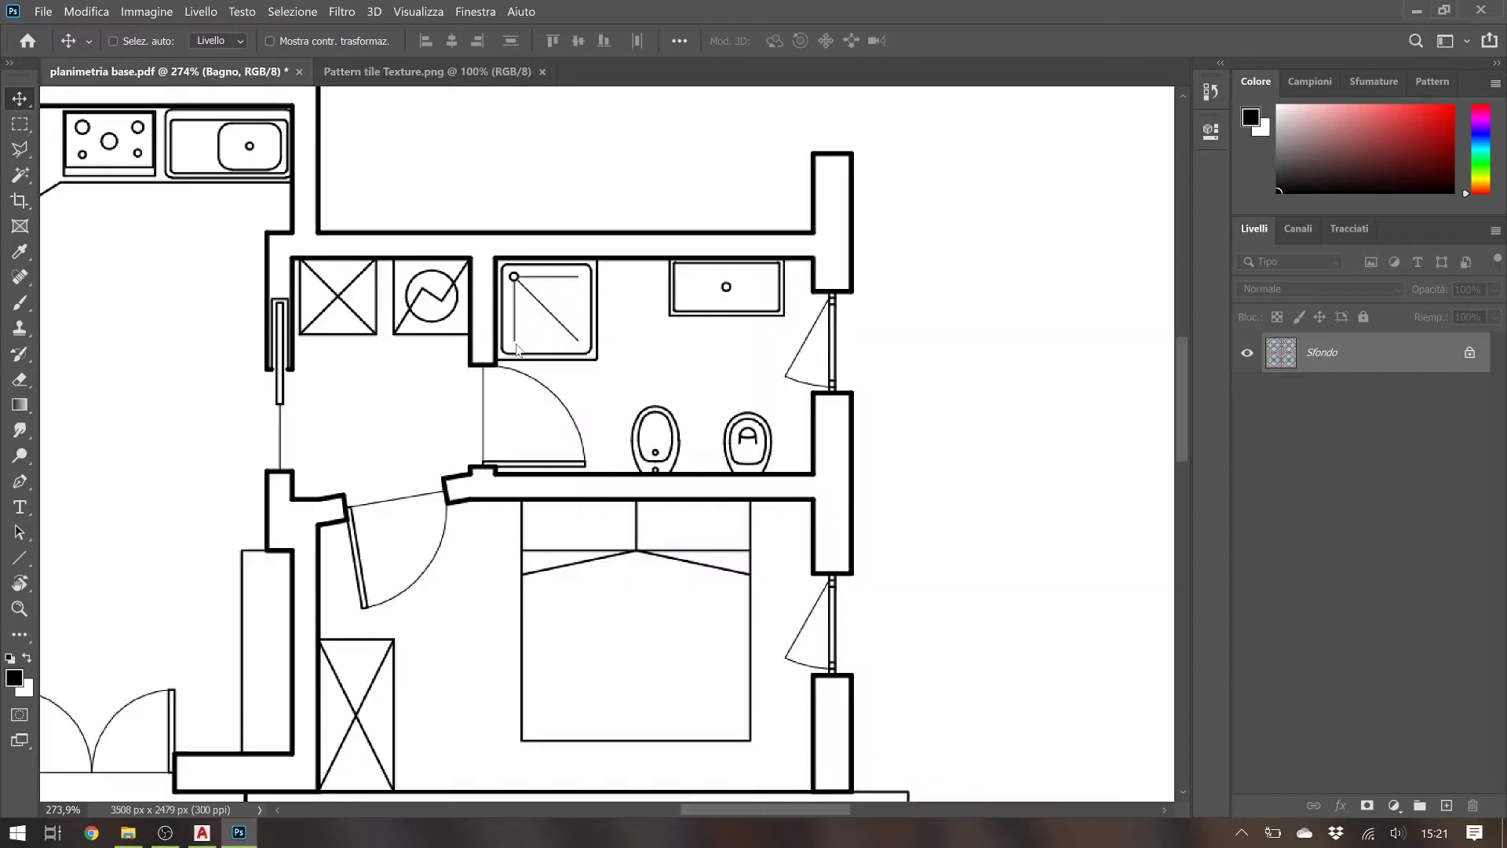
Place the tile pattern into the plan and scale it down to about 10%
drag(421, 313, 606, 402)
key(ctrl+t)
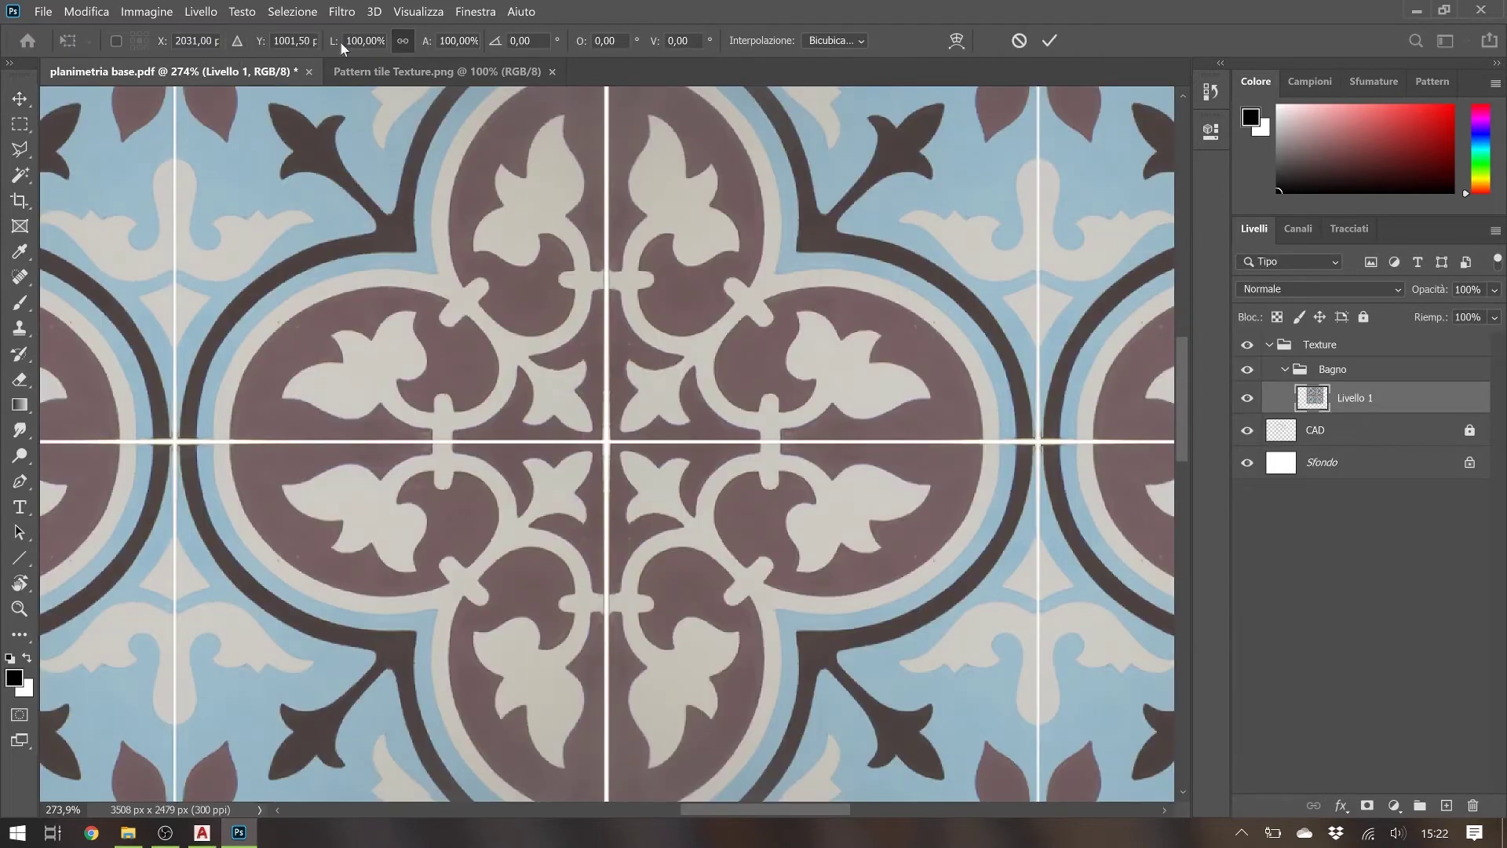
text(30)
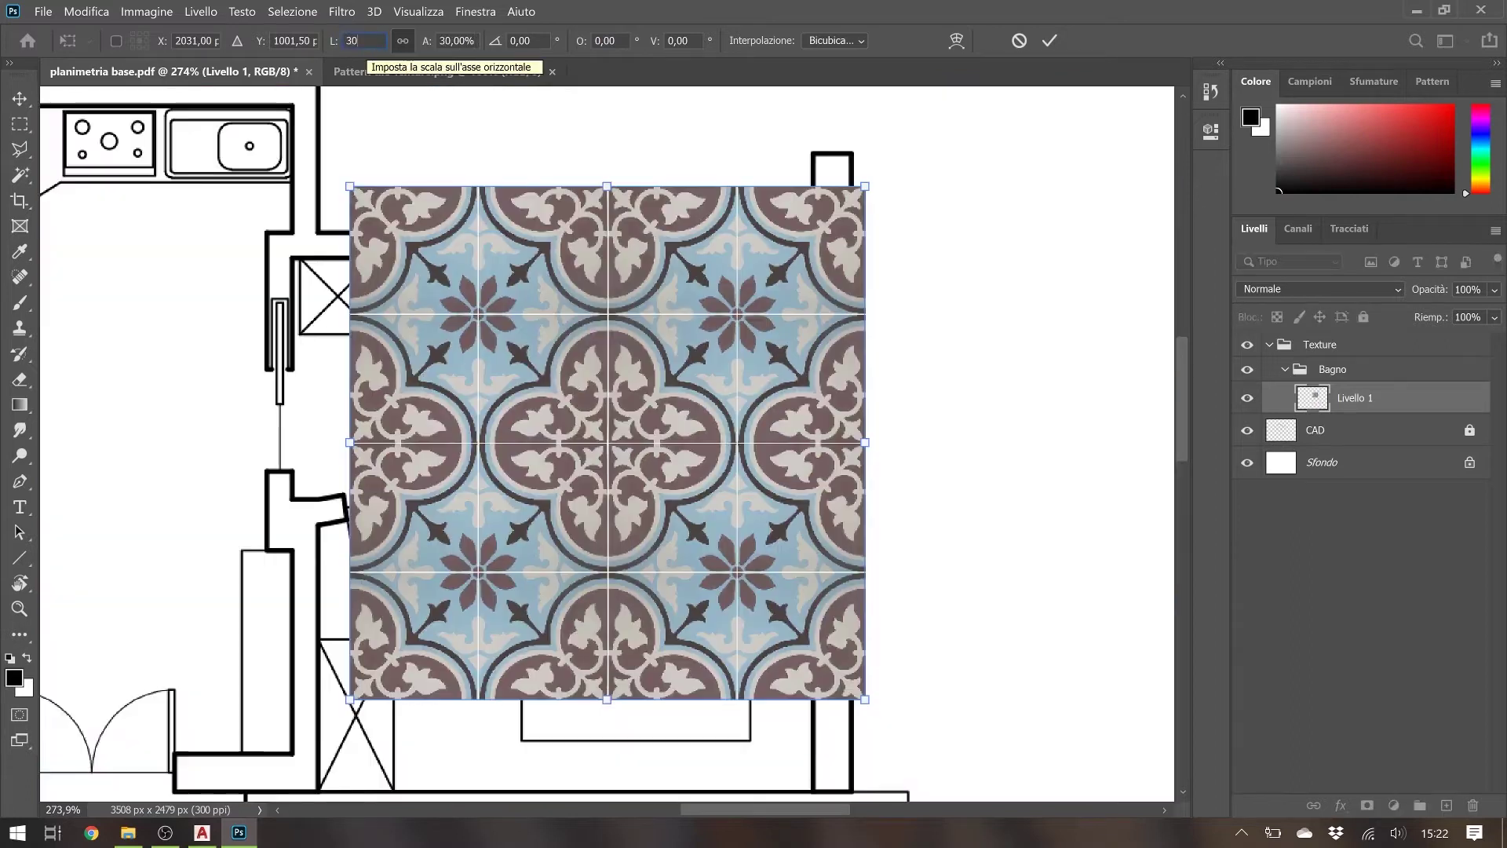
text(10)
key(Return)
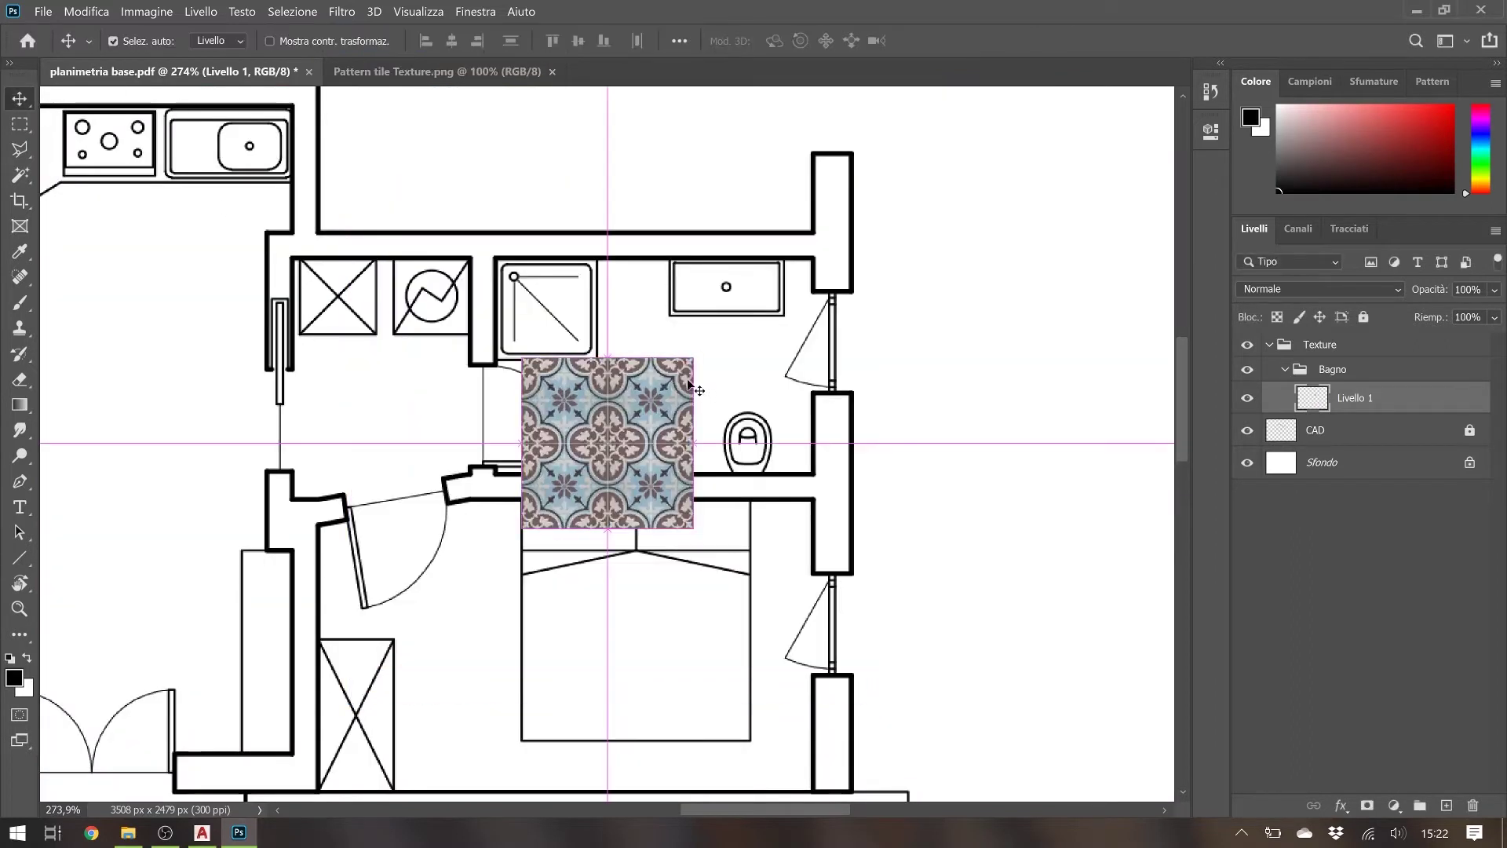
drag(693, 359, 625, 409)
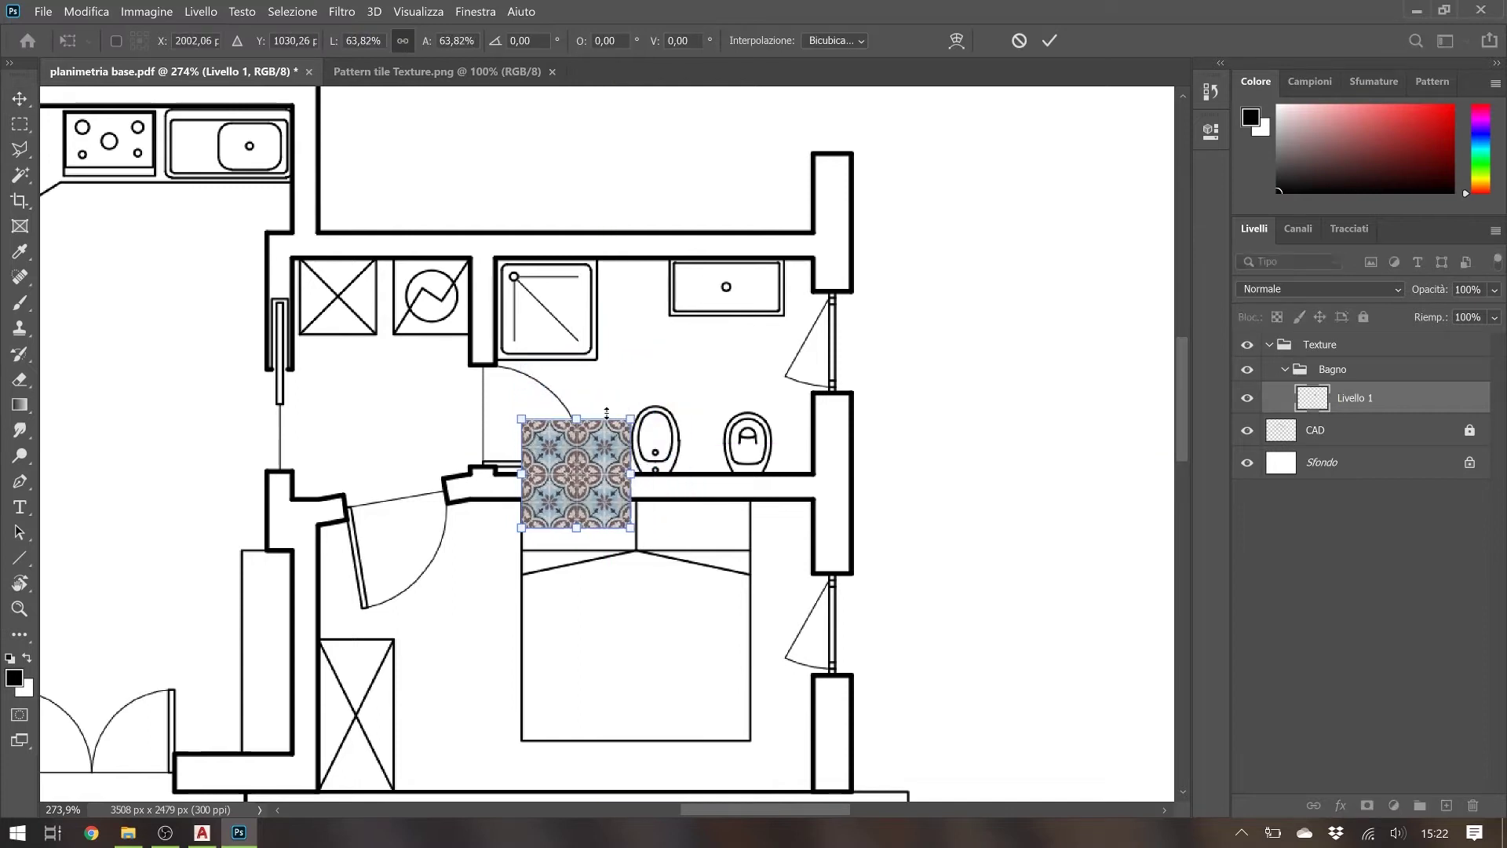
key(Return)
Duplicate and merge the tile copies rightward and upward to cover the bathroom
scroll(518, 439, up, 5)
click(609, 500)
mouse_move(608, 500)
mouse_down()
mouse_move(523, 402)
mouse_move(756, 424)
mouse_move(745, 462)
mouse_up()
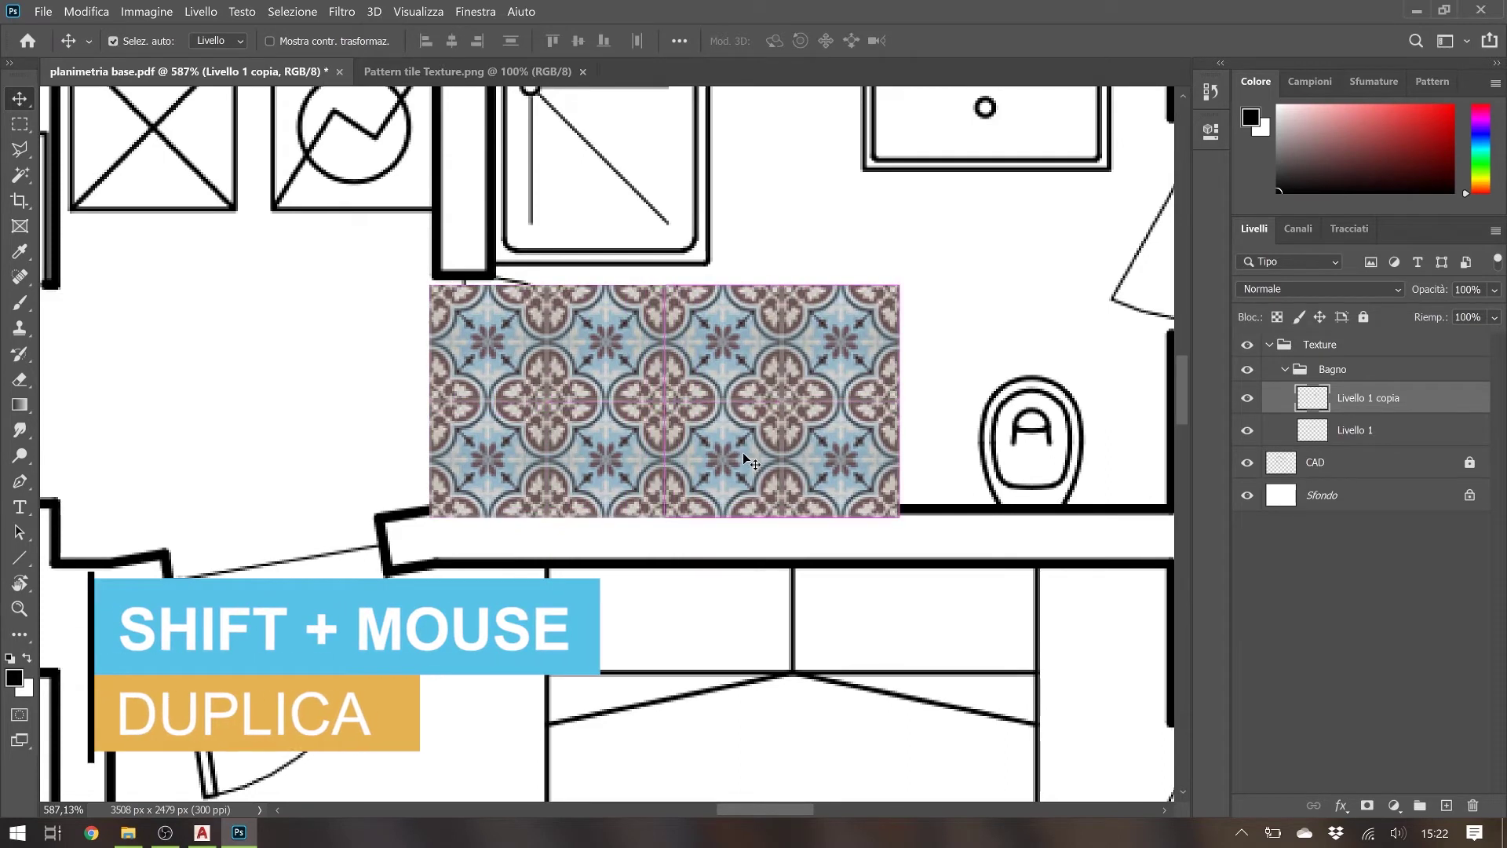
key(ctrl+e)
scroll(680, 464, down, 2)
mouse_move(681, 463)
mouse_down()
mouse_move(623, 481)
mouse_move(968, 446)
mouse_up()
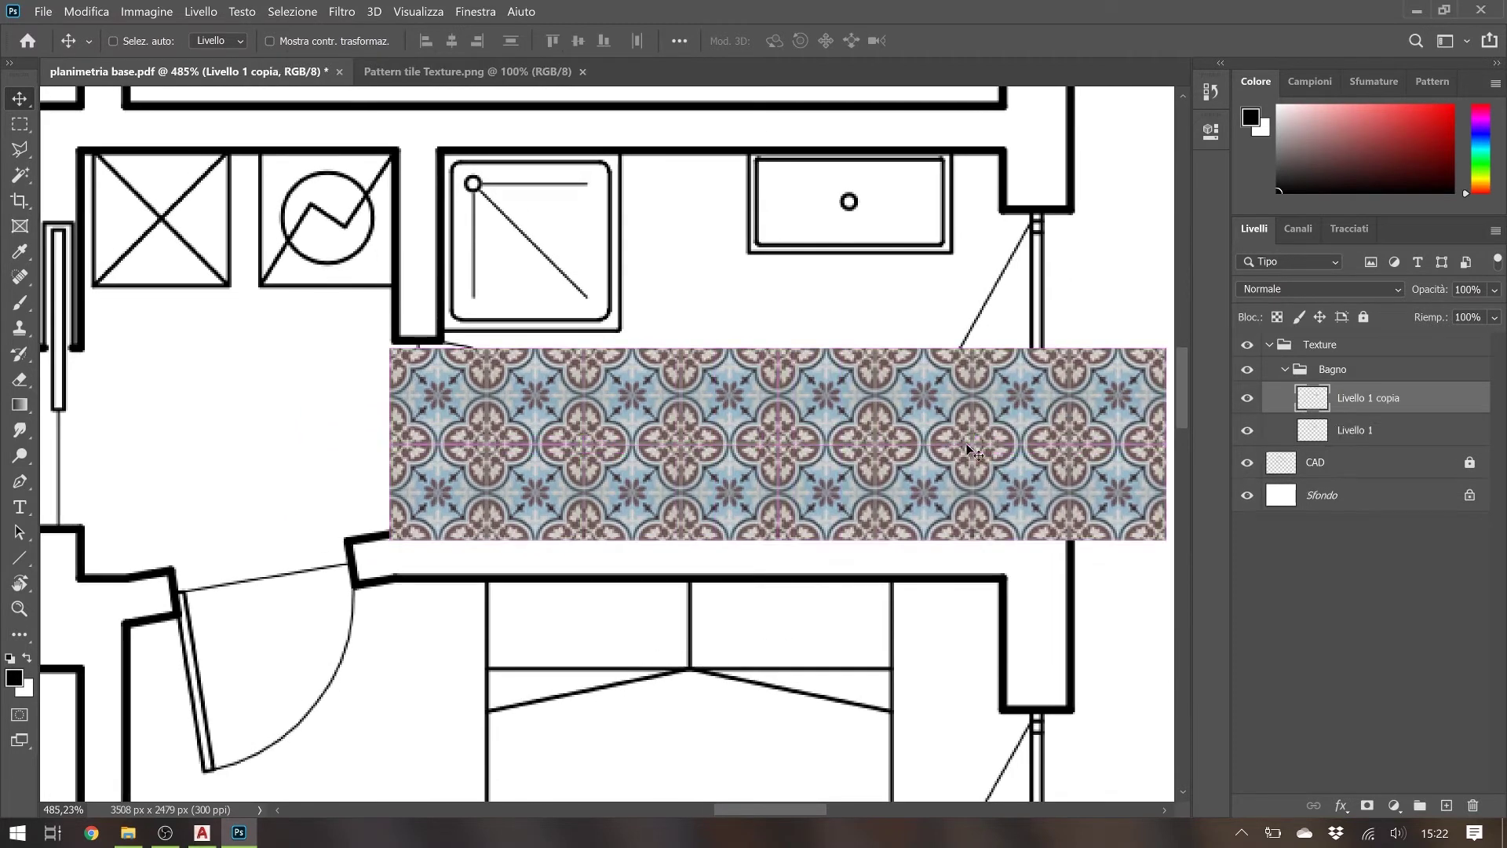
right_click(1383, 398)
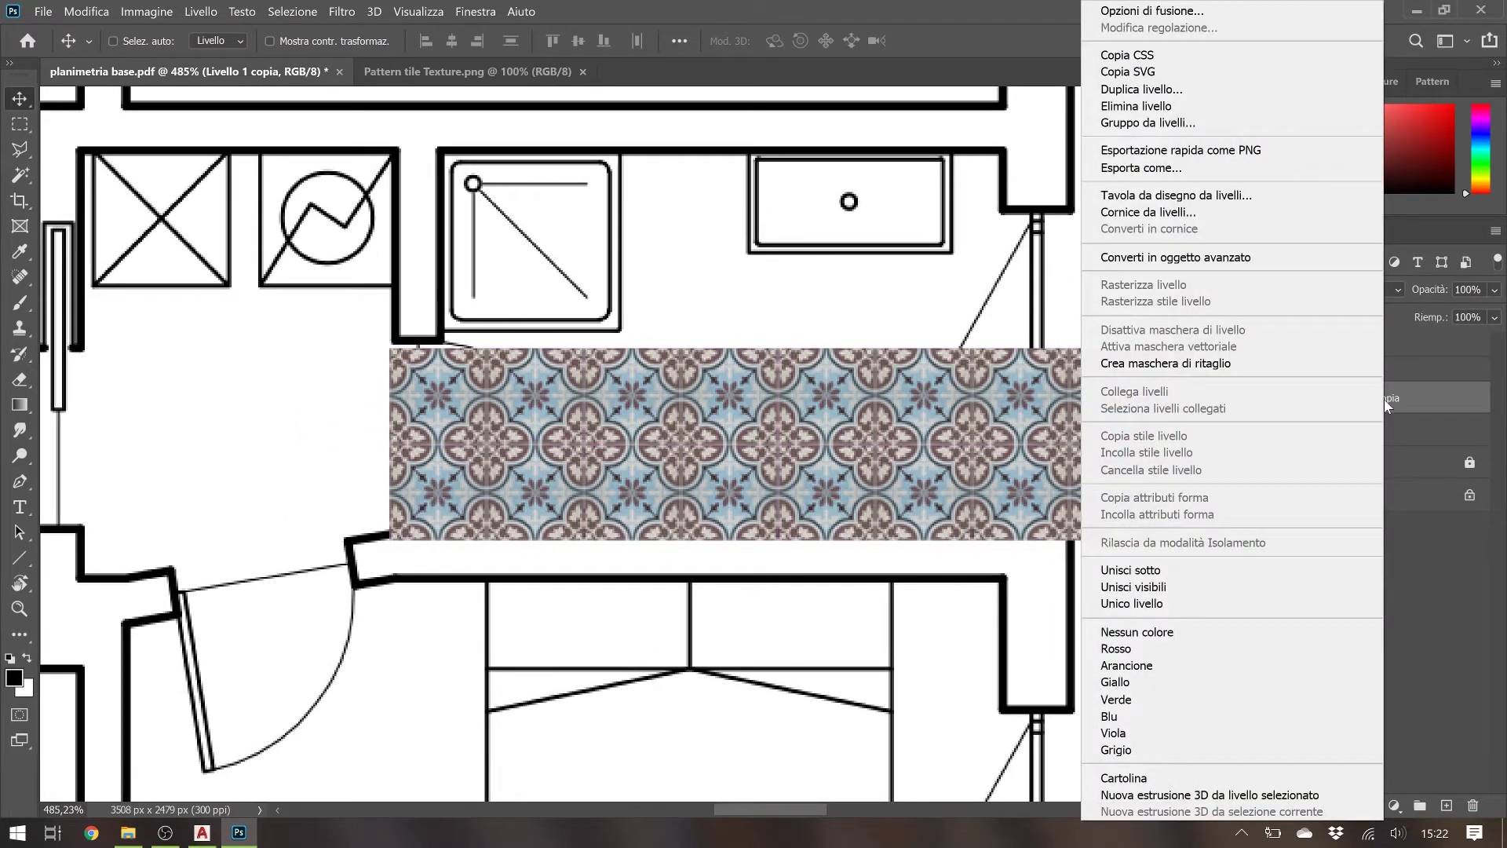
click(1229, 570)
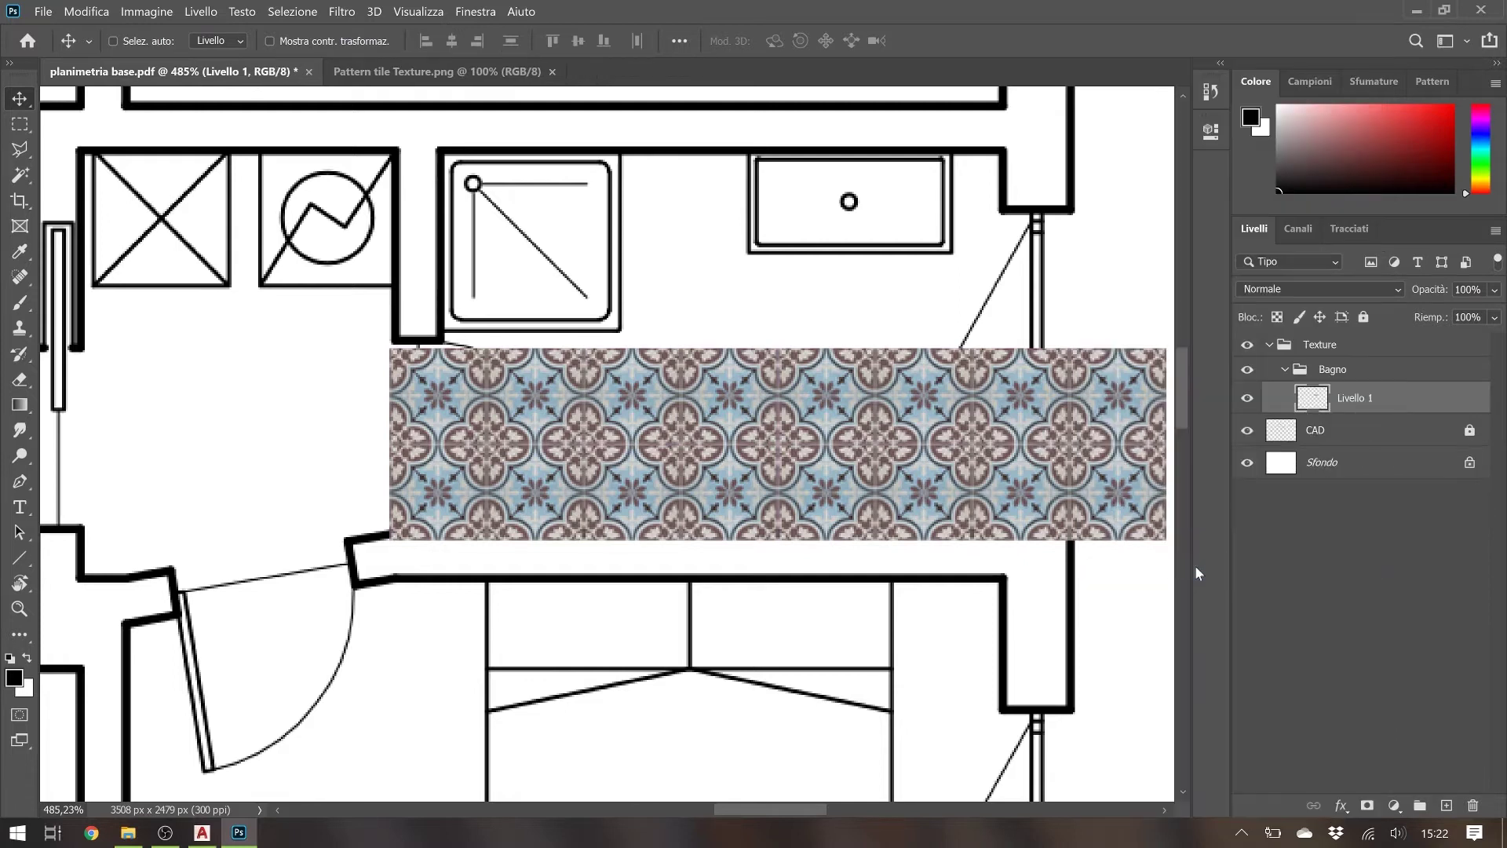
drag(828, 434, 828, 241)
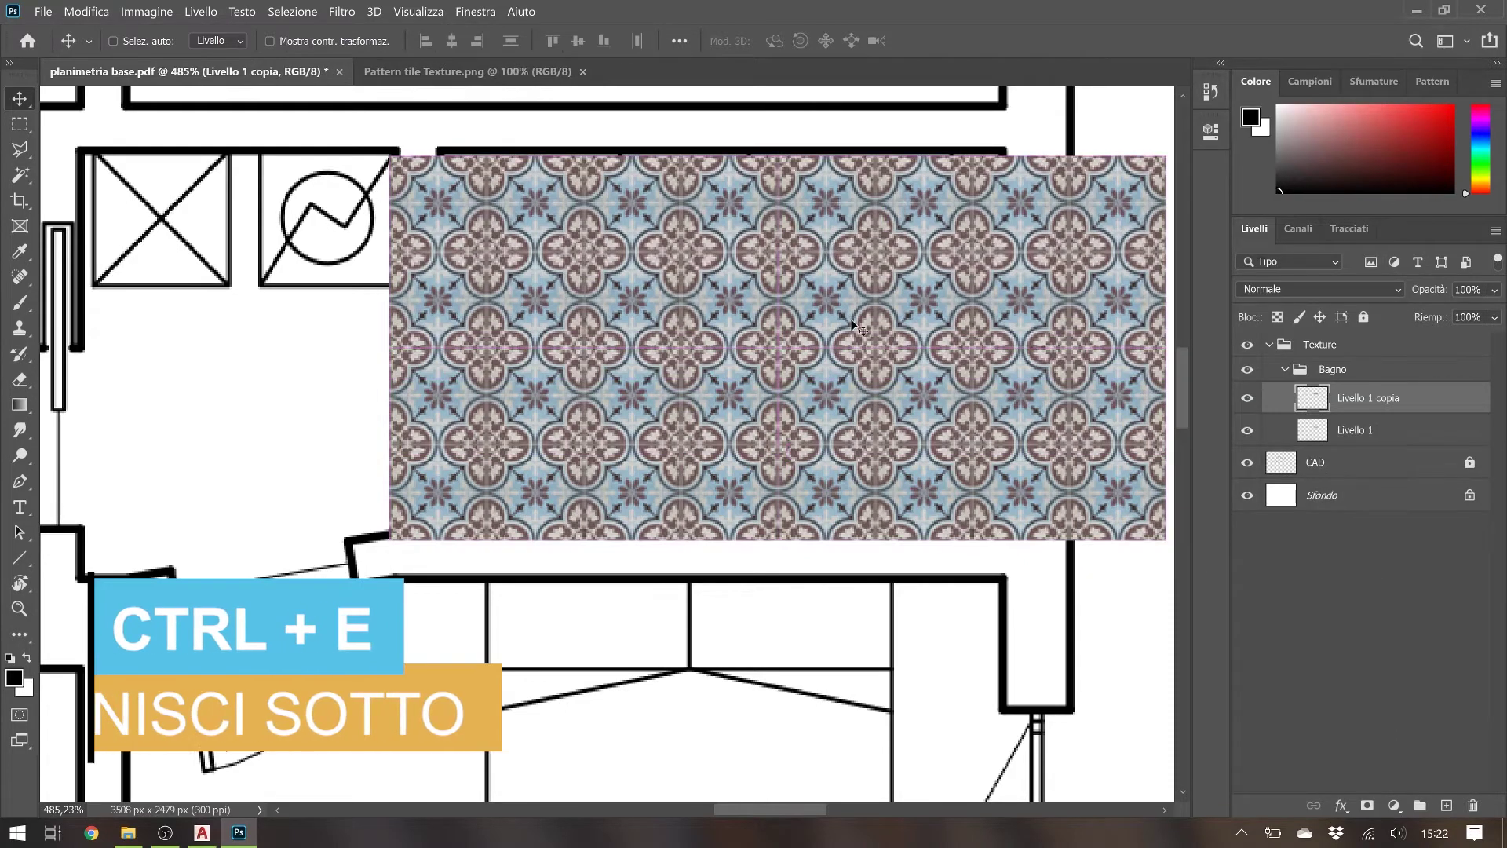
key(ctrl+e)
Nudge the merged tile texture into alignment over the bathroom, then hide Livello 1
drag(856, 370, 846, 370)
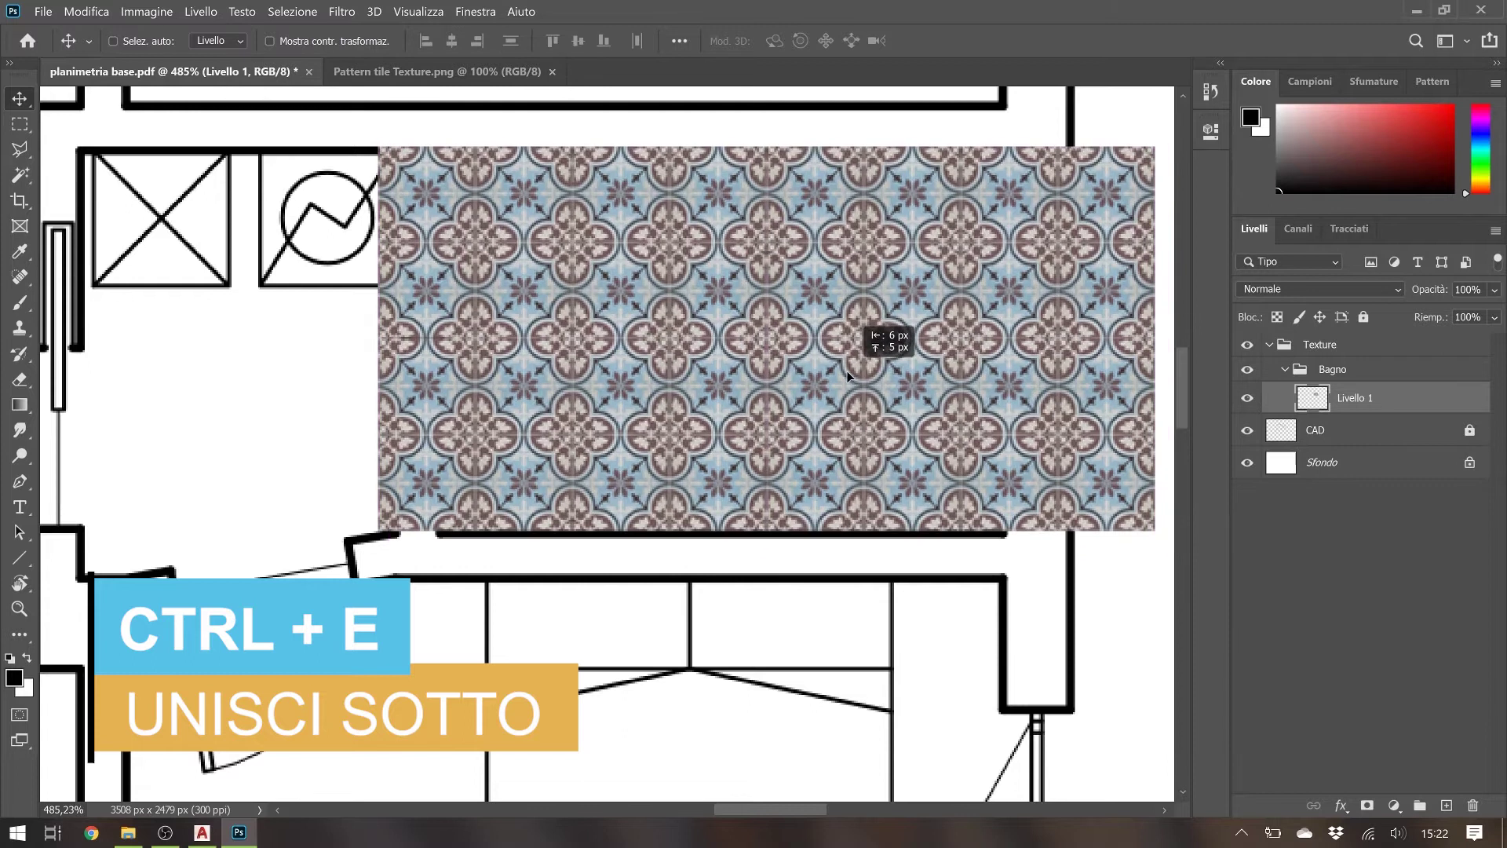
key(Up)
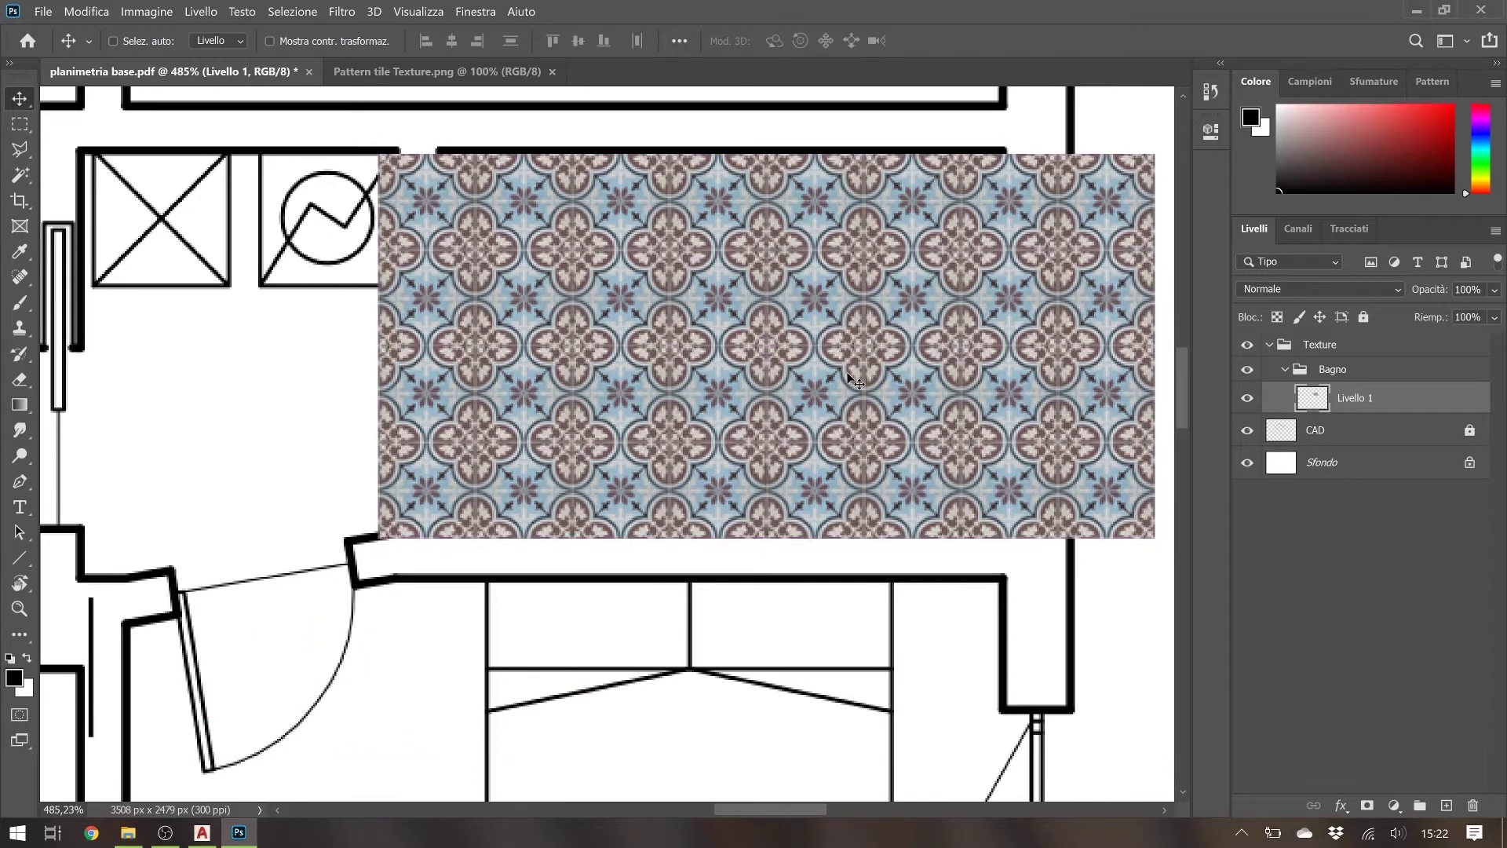
key(Right)
key(Right)
key(Right)
key(Right)
key(Right)
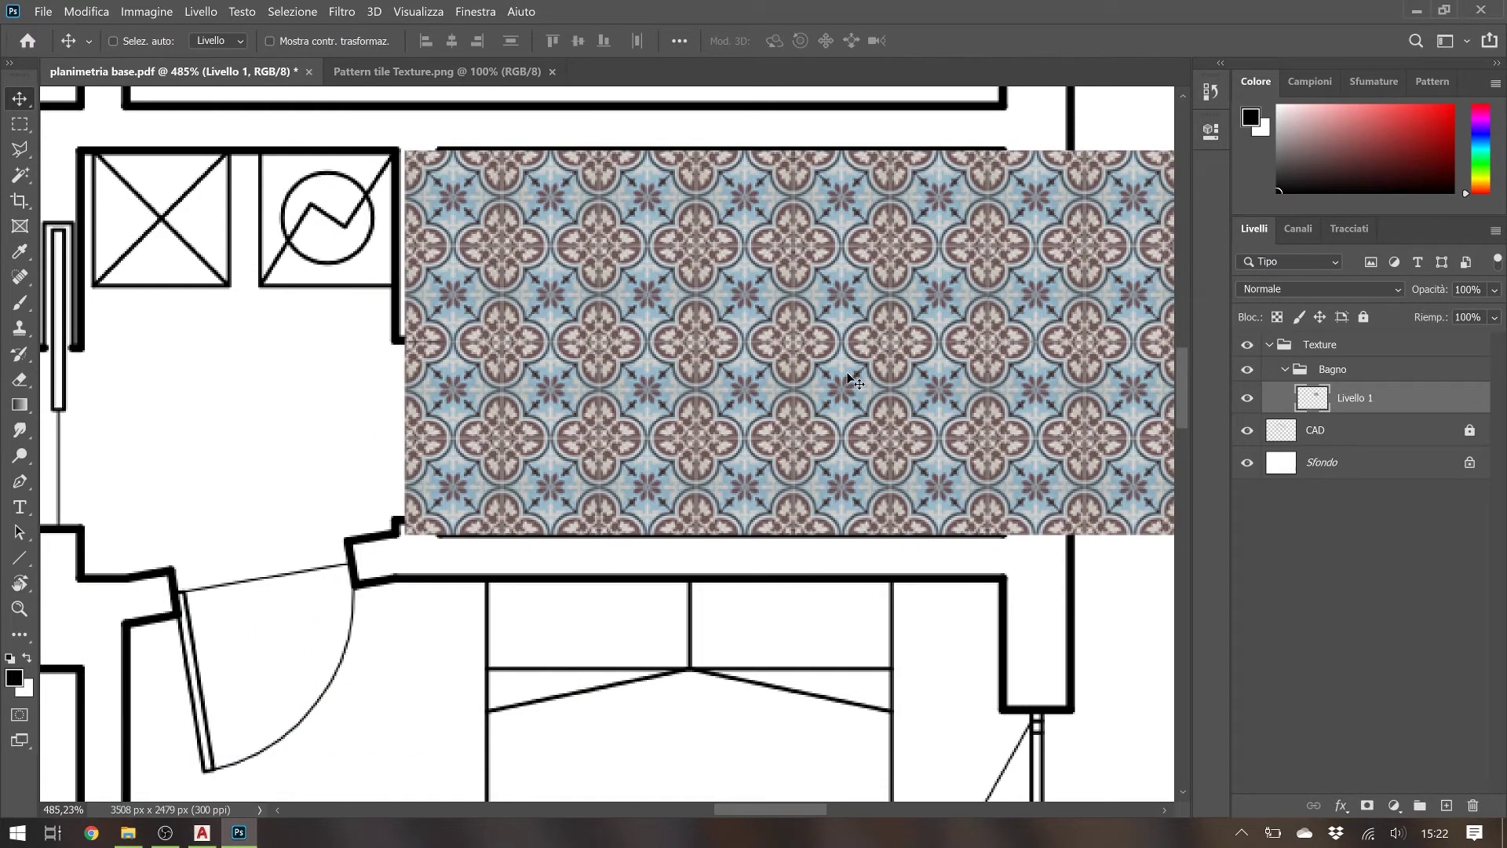
key(Right)
key(Right)
key(Right)
key(Right)
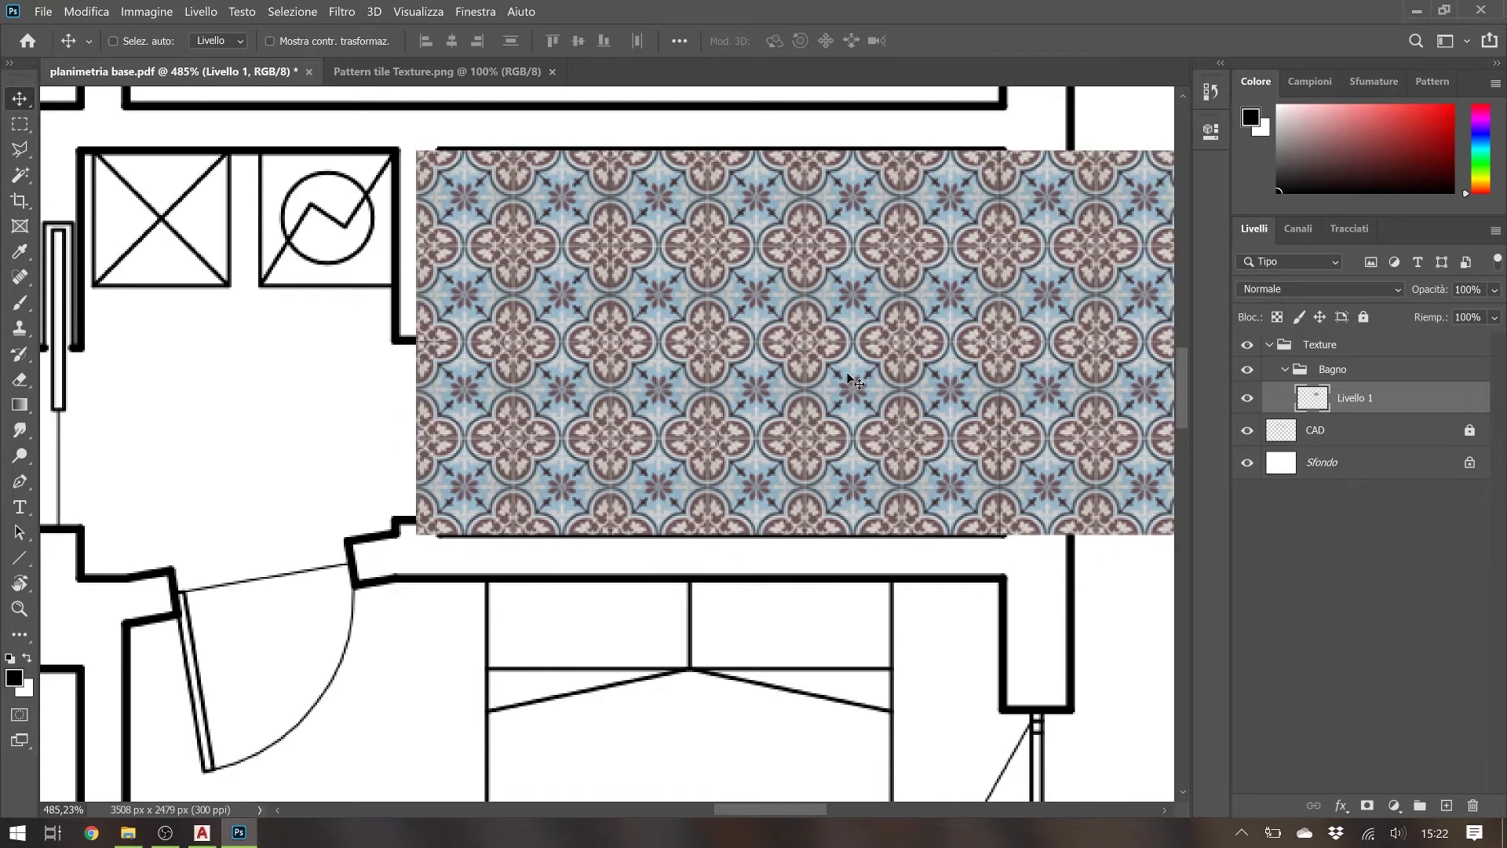
key(Left)
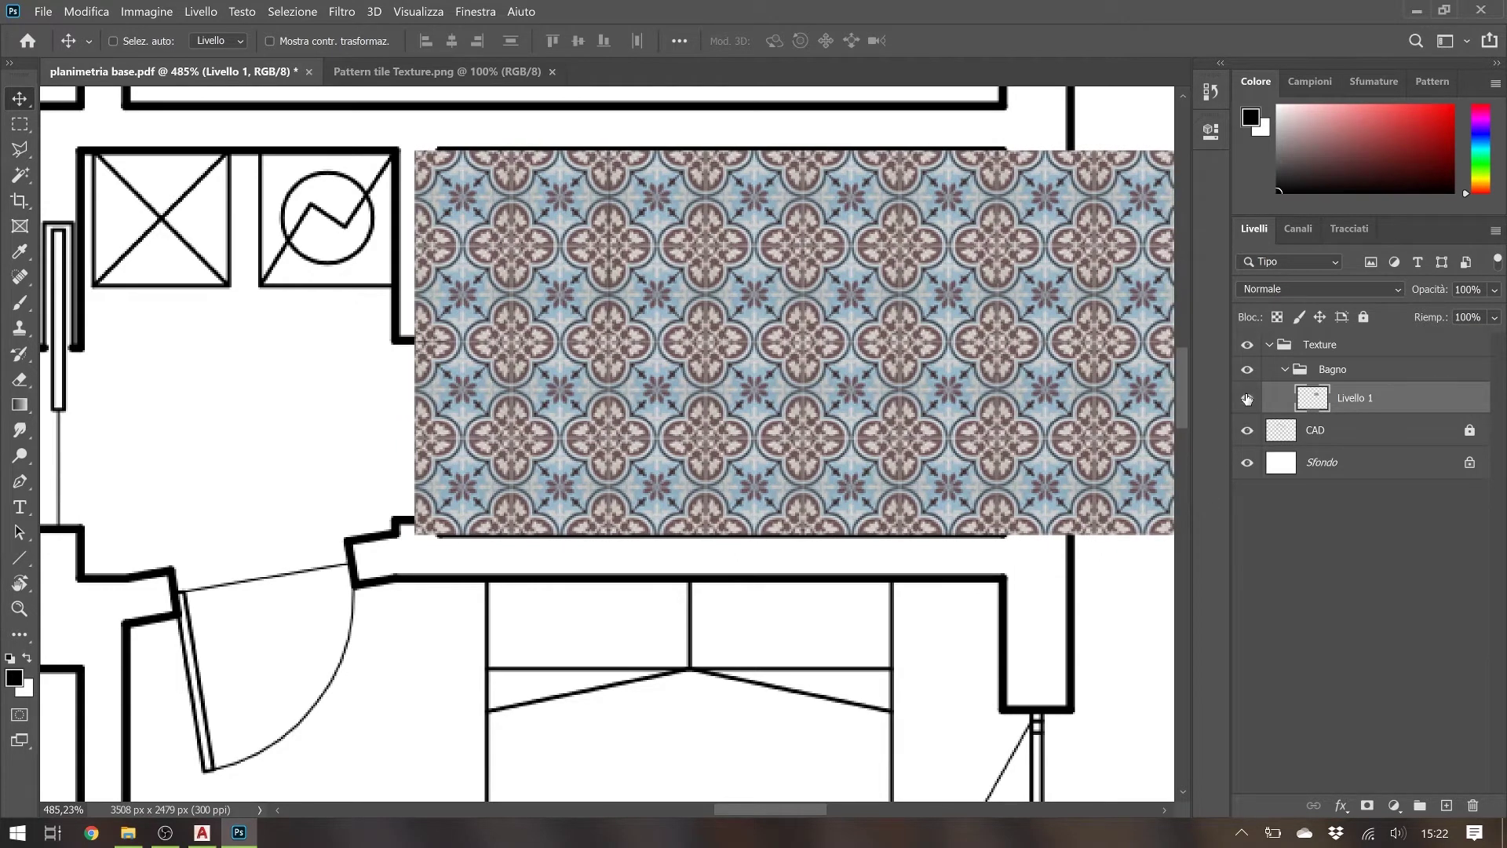
click(1248, 399)
Select the bathroom outline with the Polygonal Lasso
click(17, 151)
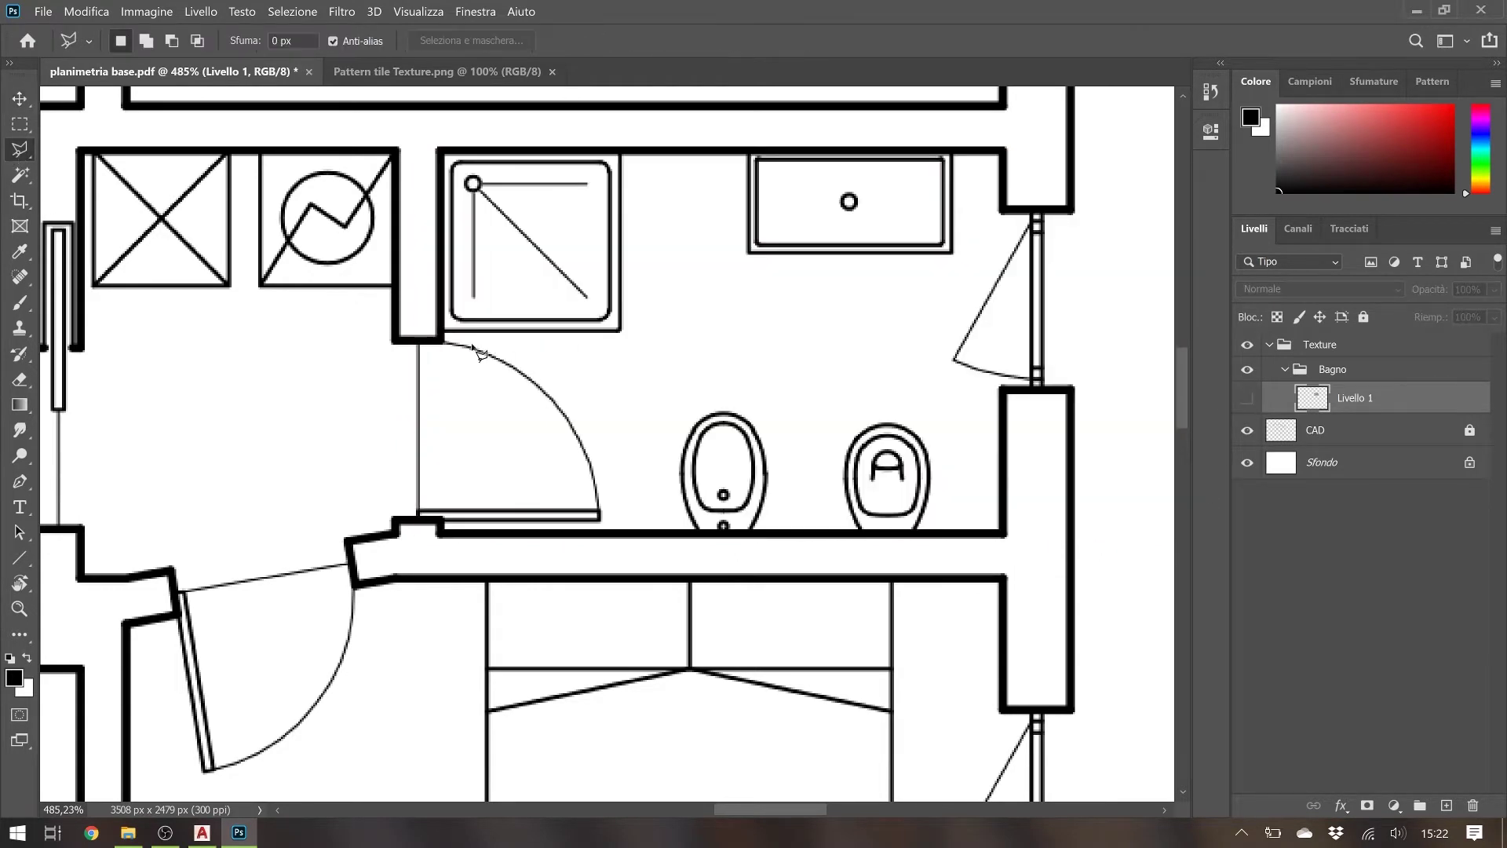
scroll(467, 339, up, 2)
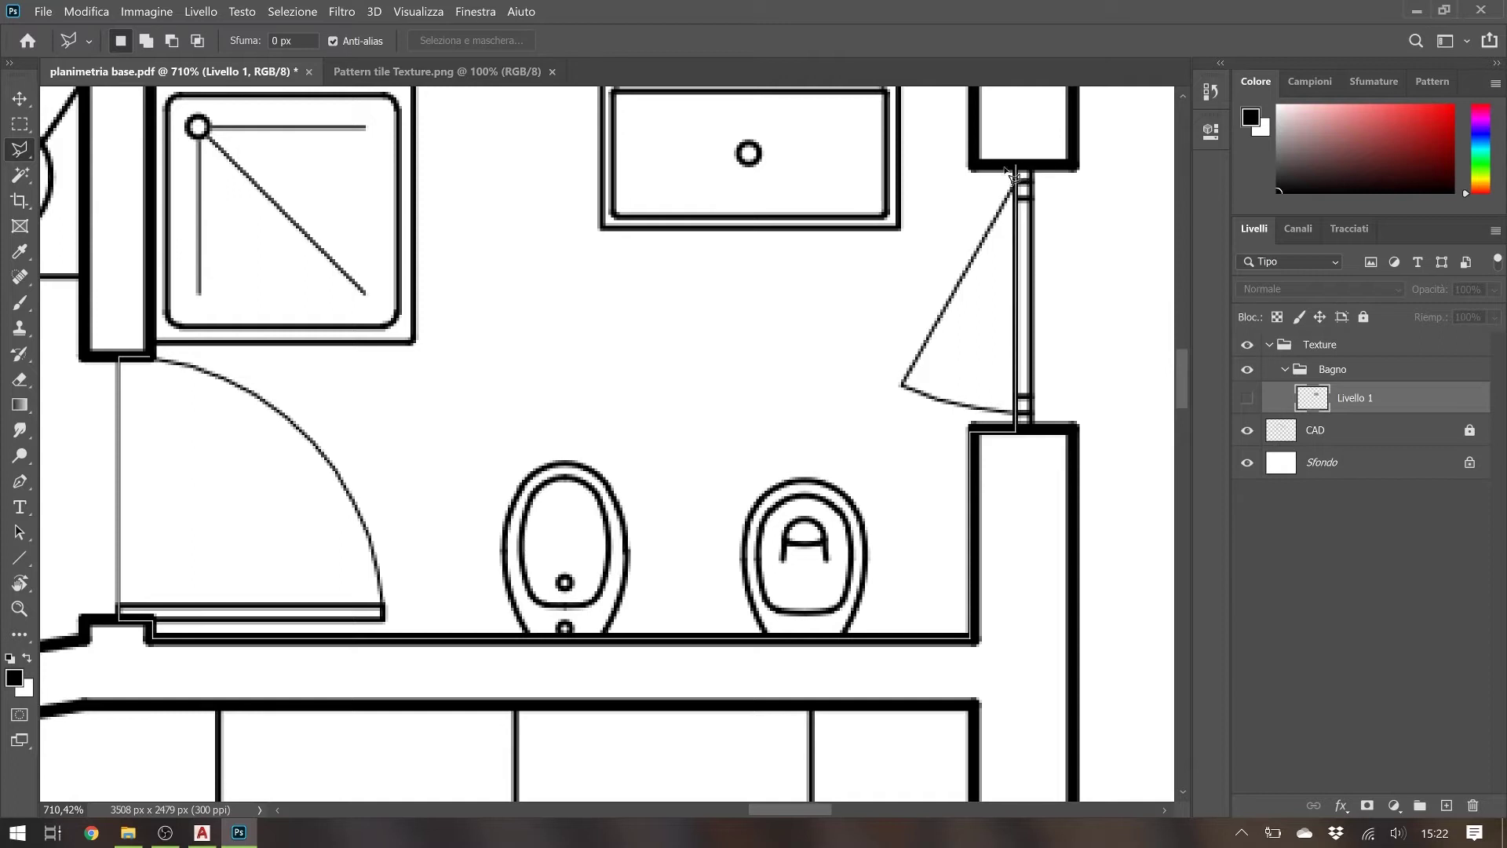
drag(938, 149, 1055, 357)
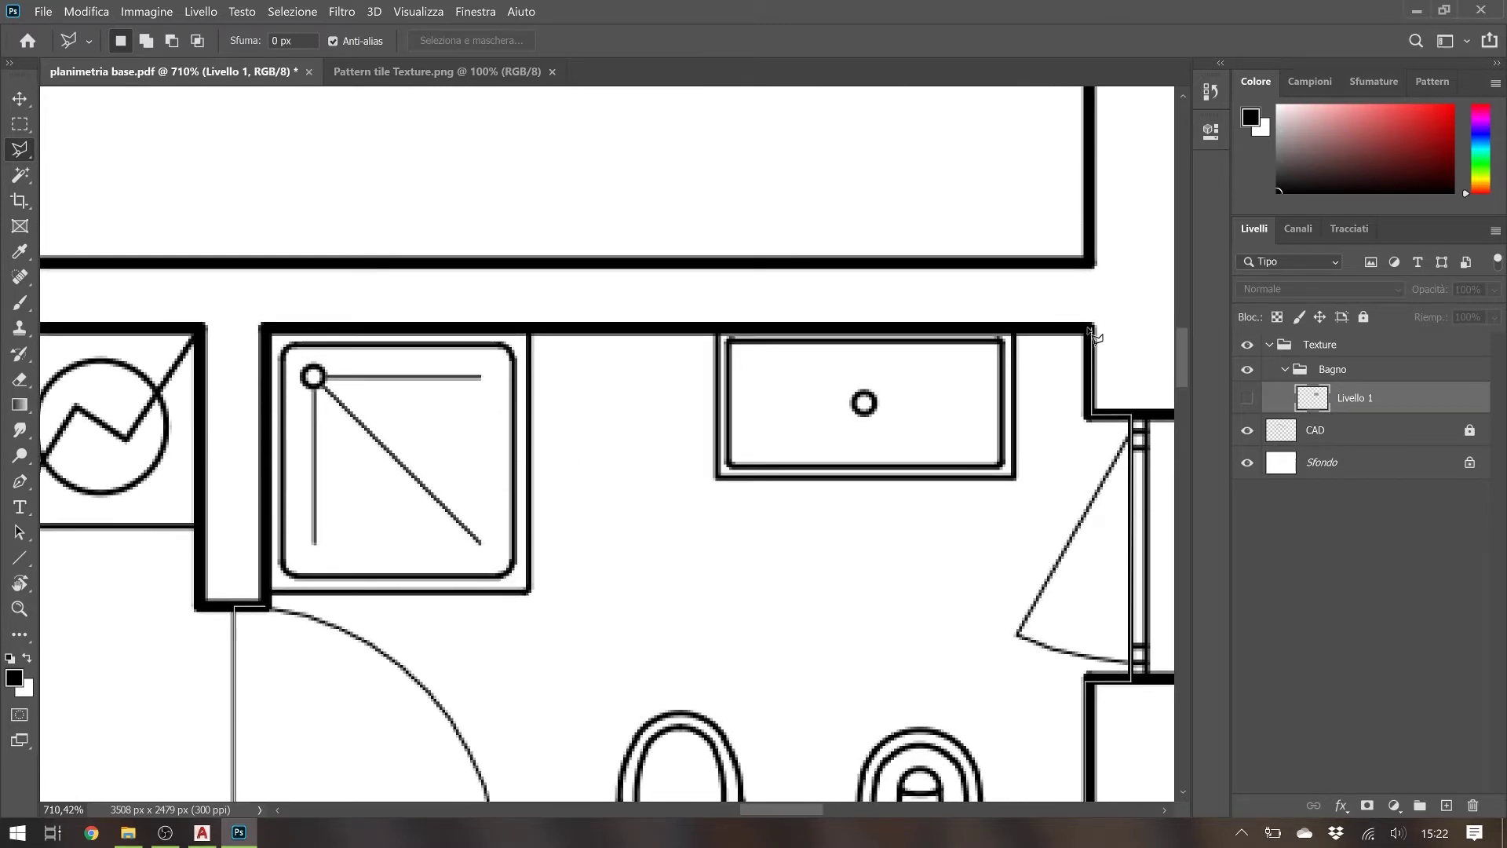
click(270, 333)
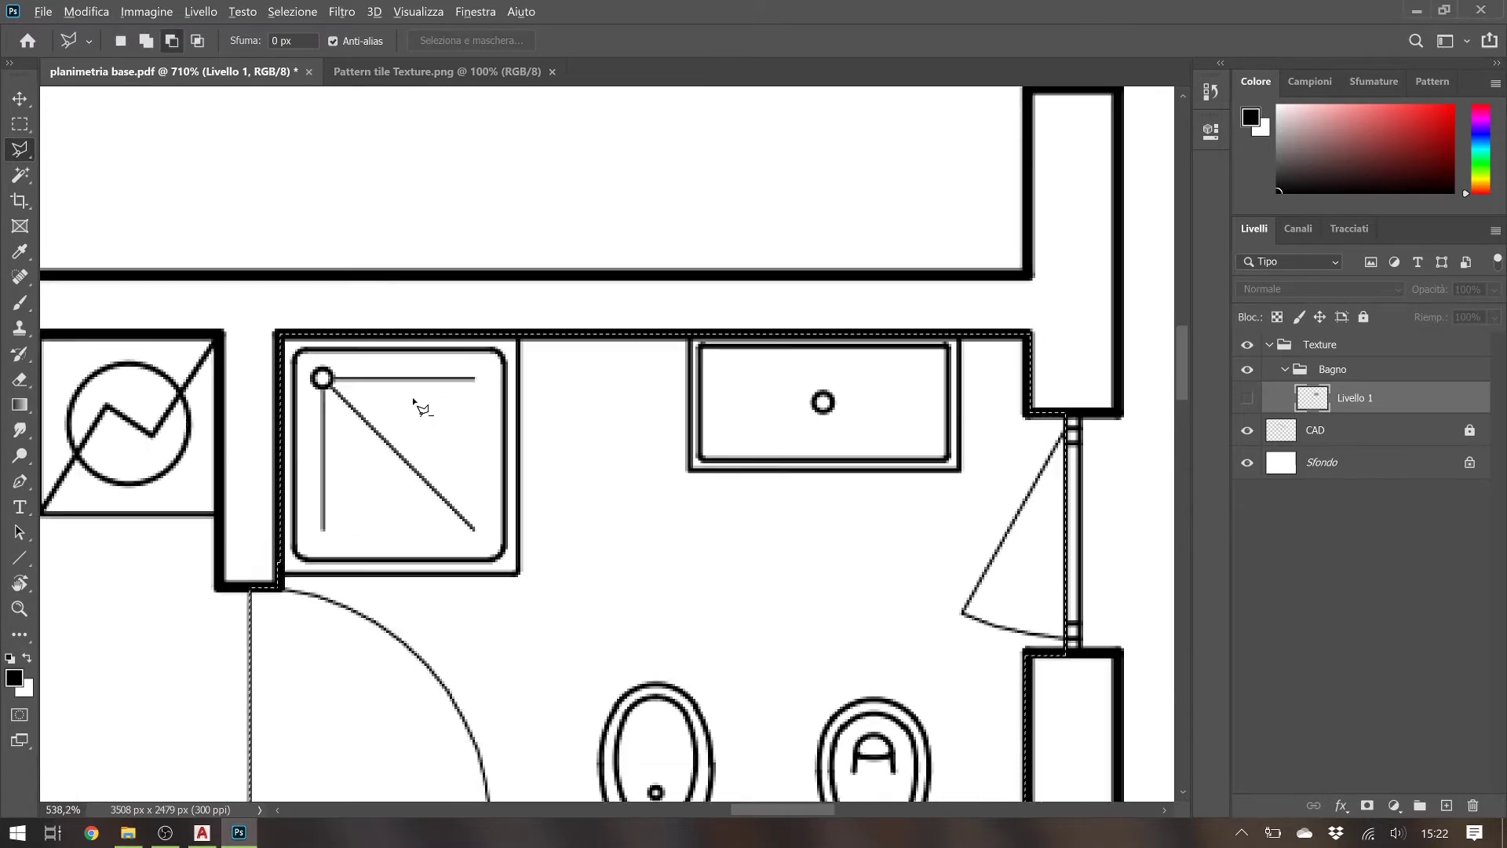
scroll(421, 404, down, 3)
scroll(515, 403, down, 2)
Show Livello 1, mask it to the bathroom selection and set its blend mode to Moltiplica
click(1247, 398)
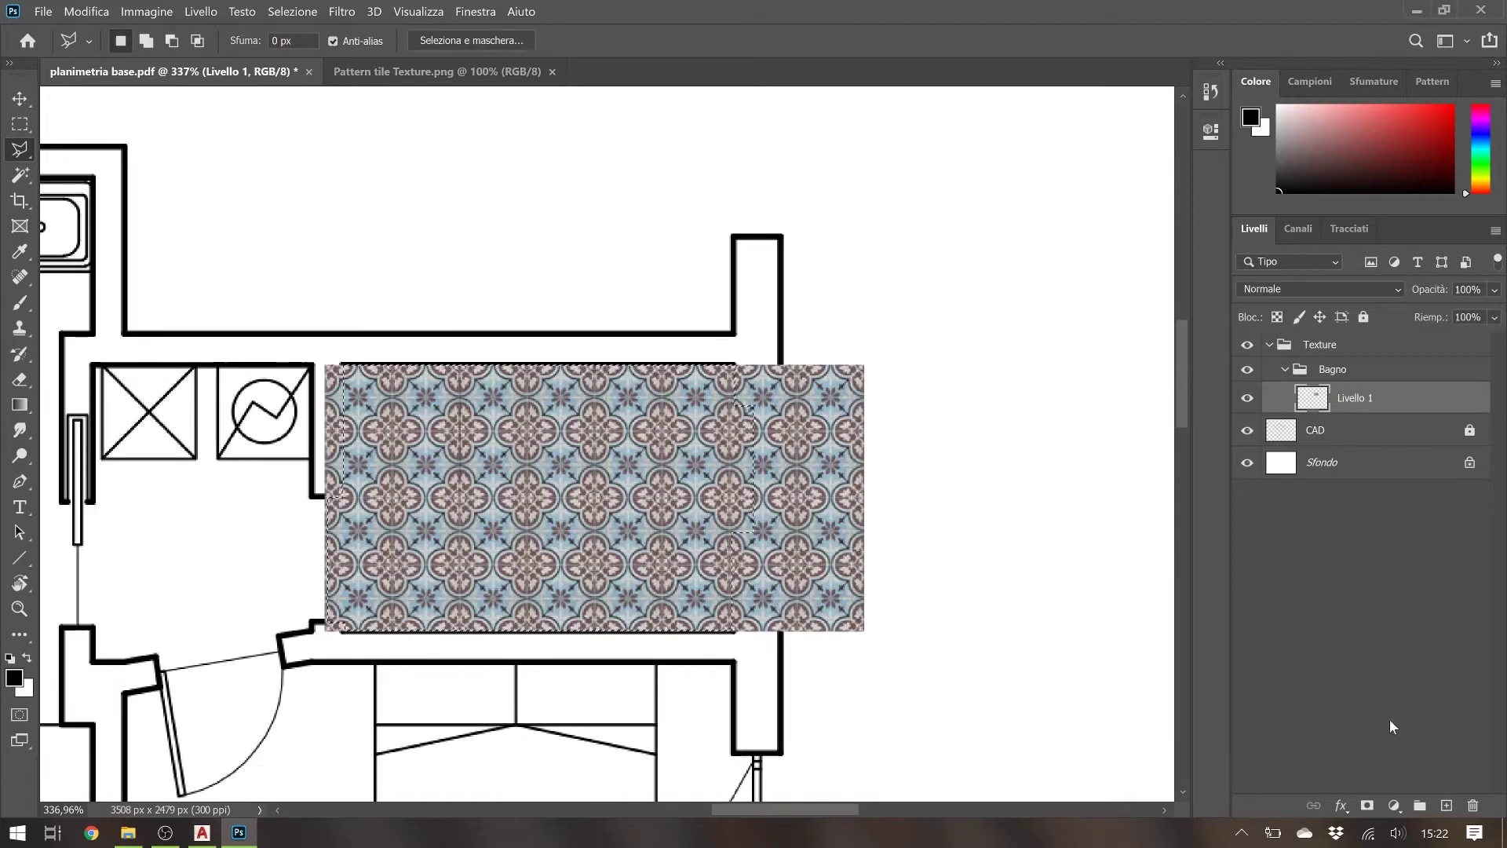
click(1367, 806)
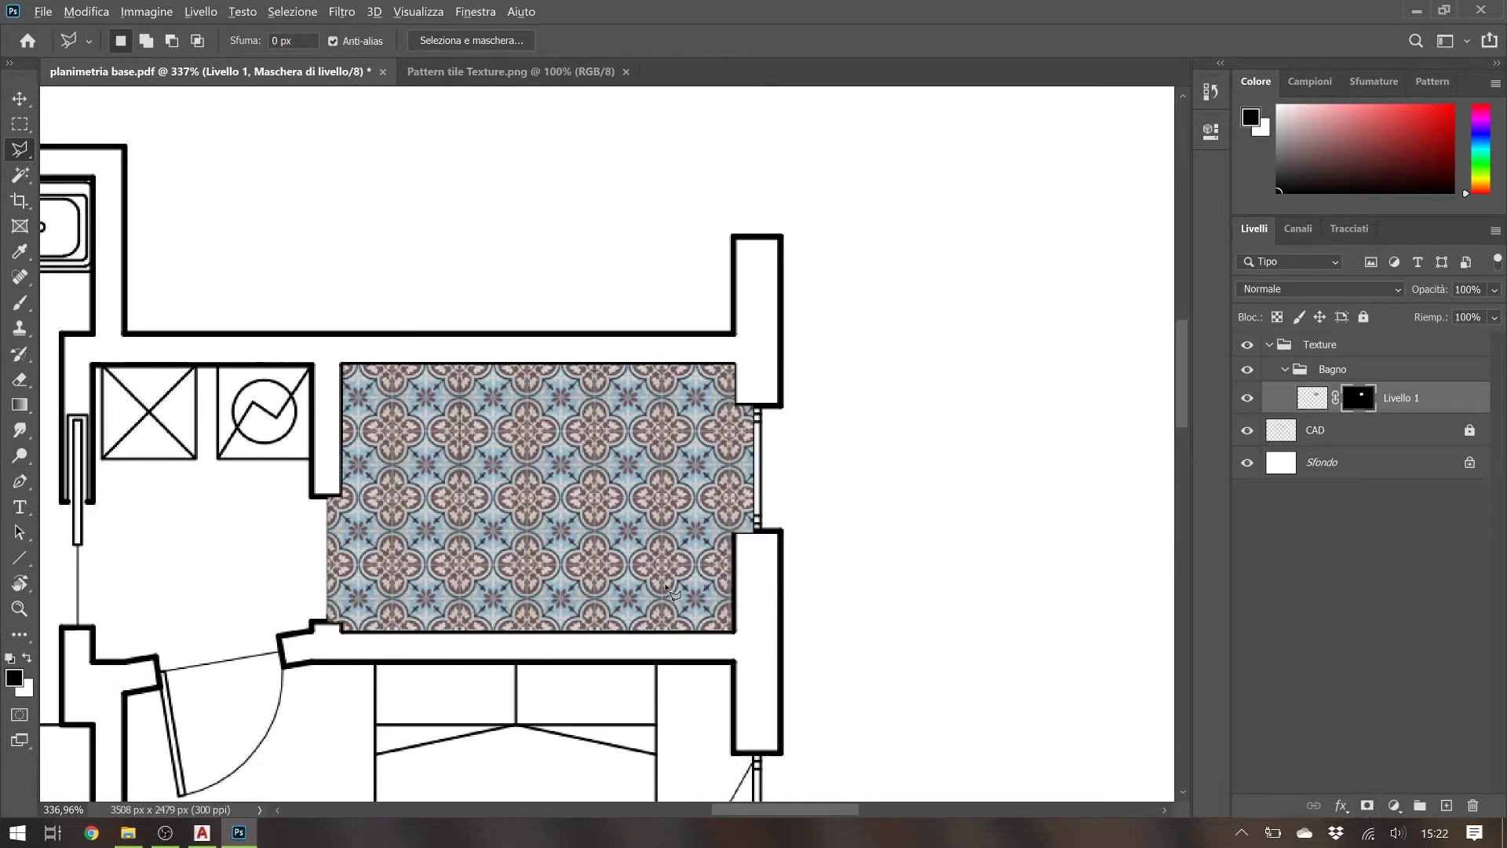
scroll(668, 587, up, 2)
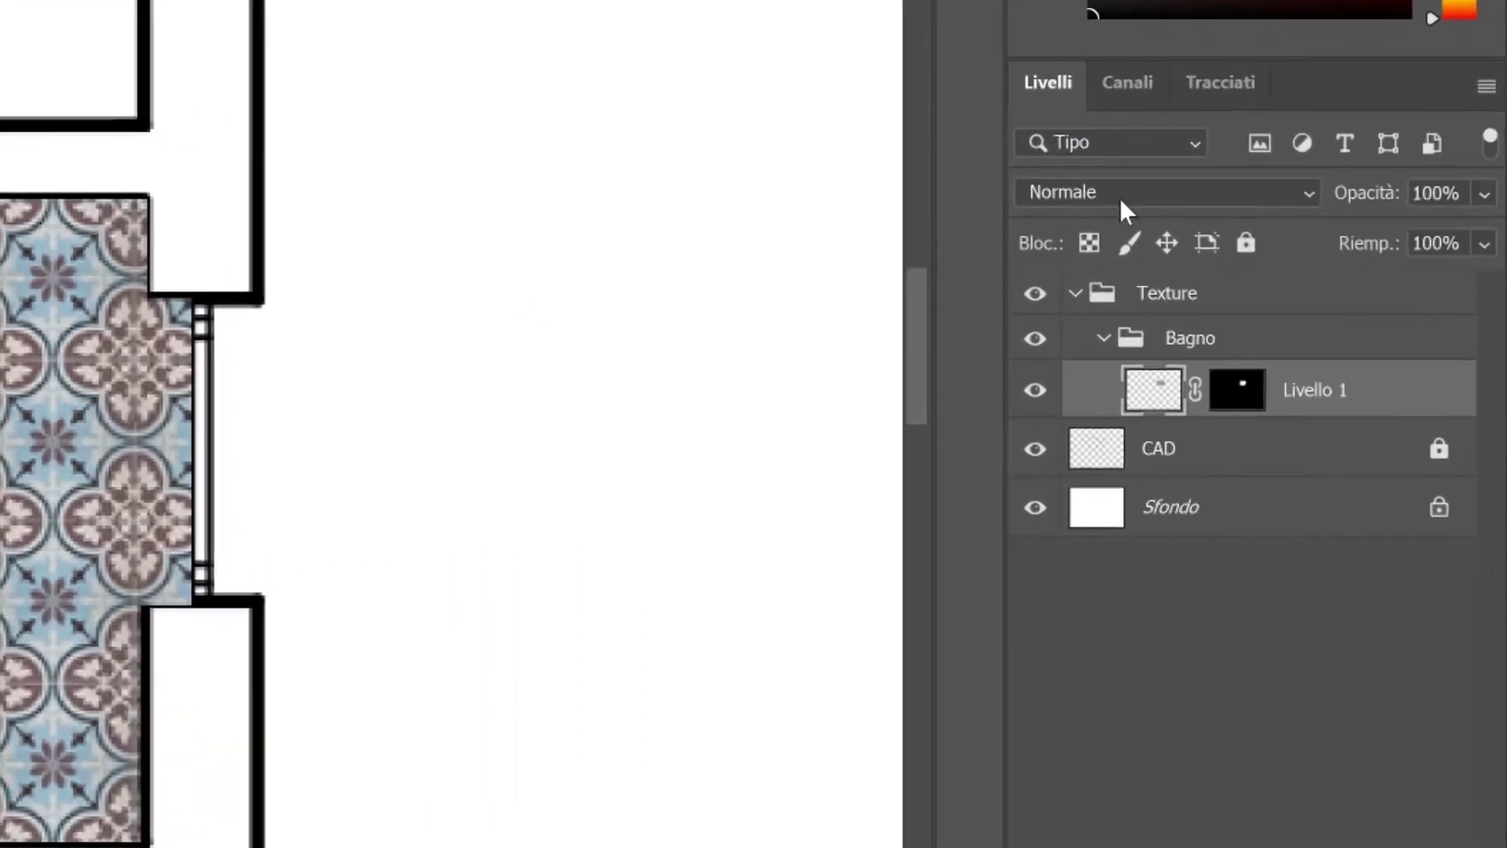
click(1319, 289)
click(982, 314)
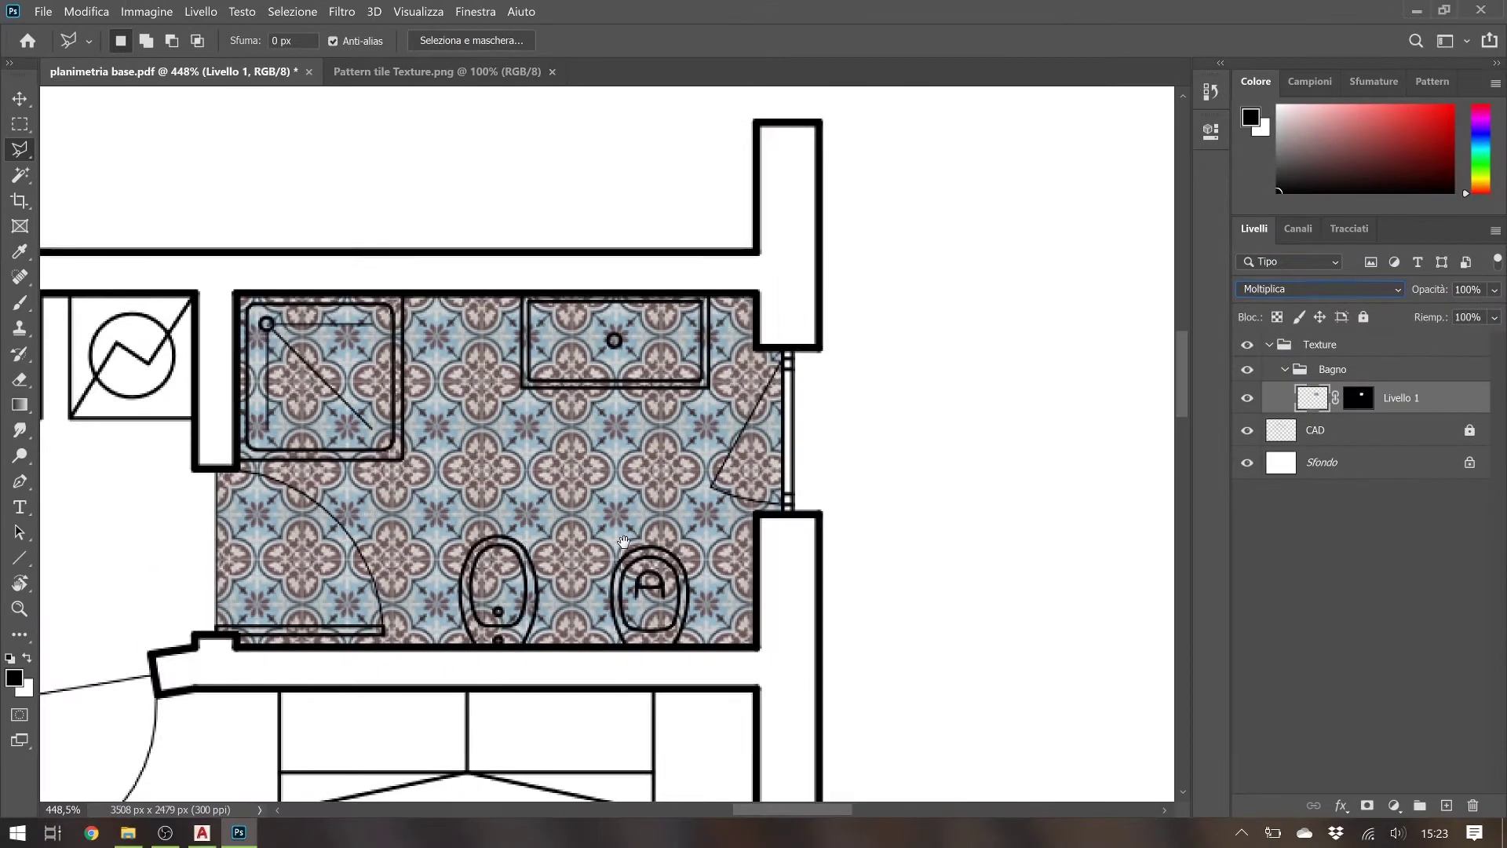
drag(623, 542, 771, 512)
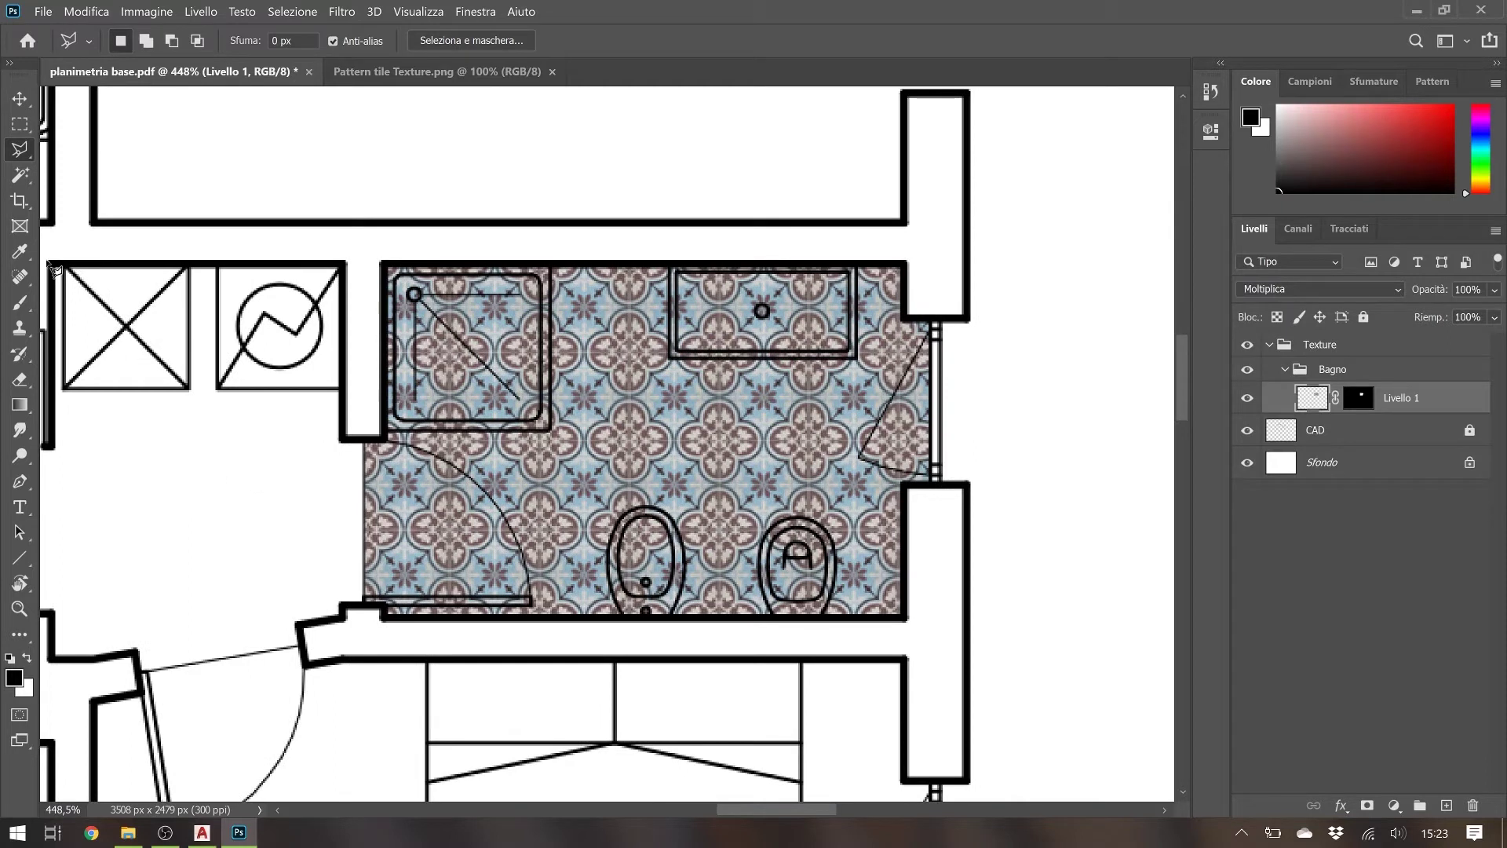
click(19, 124)
alt+scroll(306, 294, up, 5)
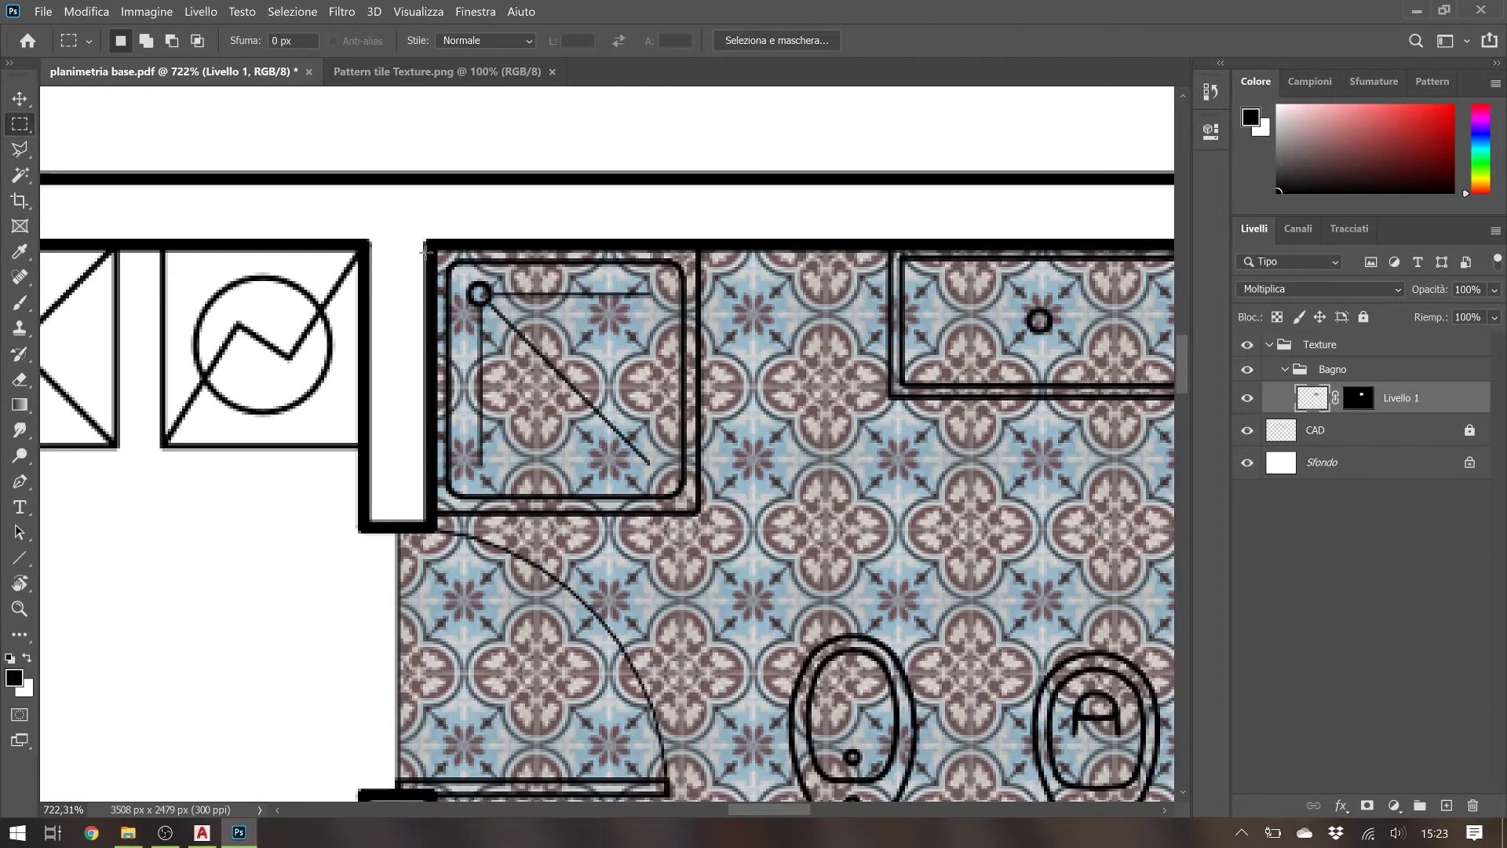
Paint black with a soft round brush on Livello 1's mask to hide tiles in the shower tray
drag(422, 230, 701, 514)
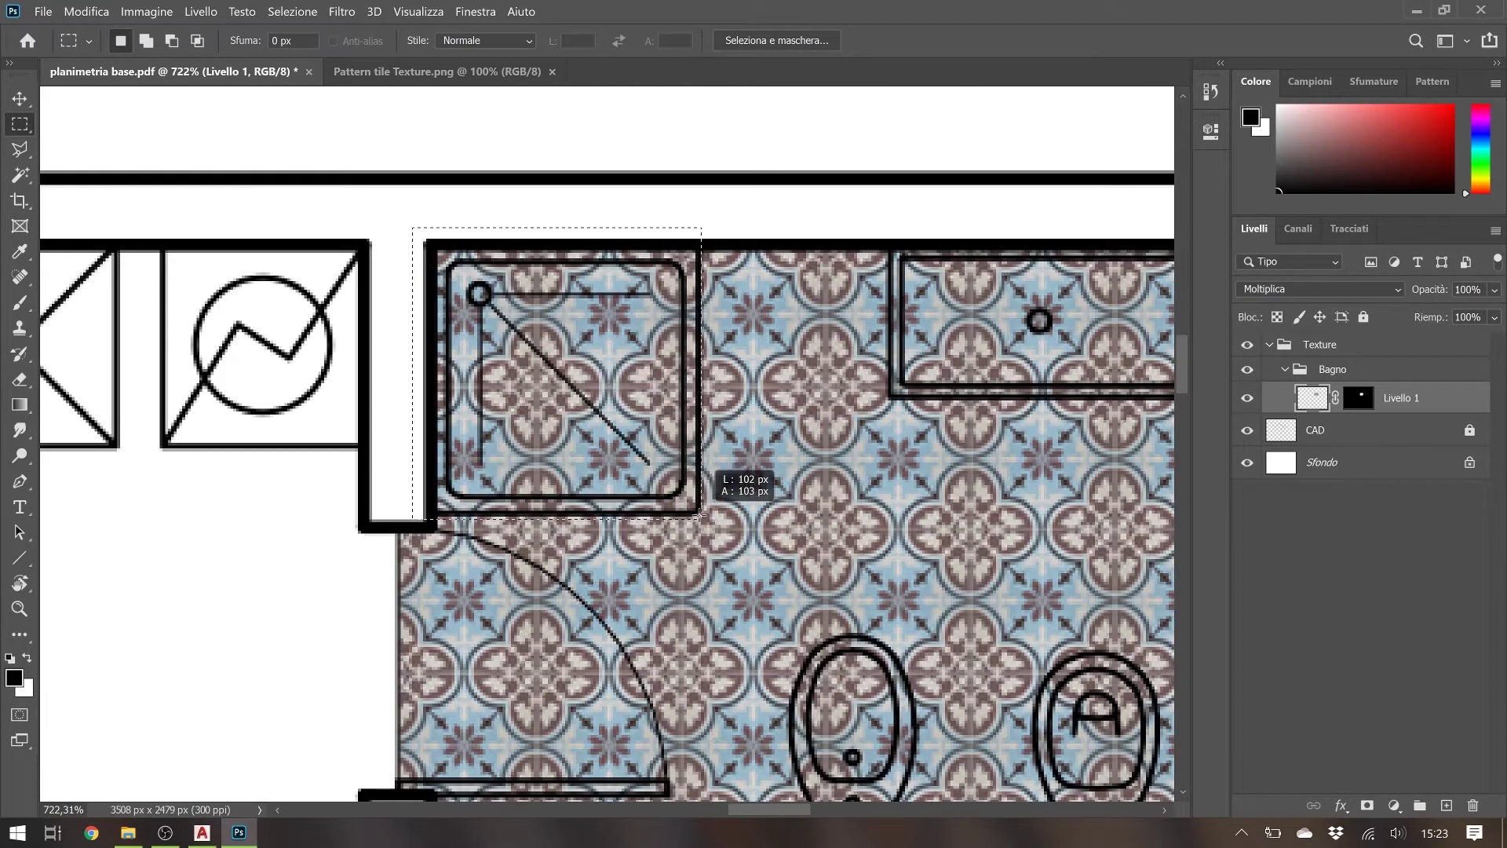
click(701, 516)
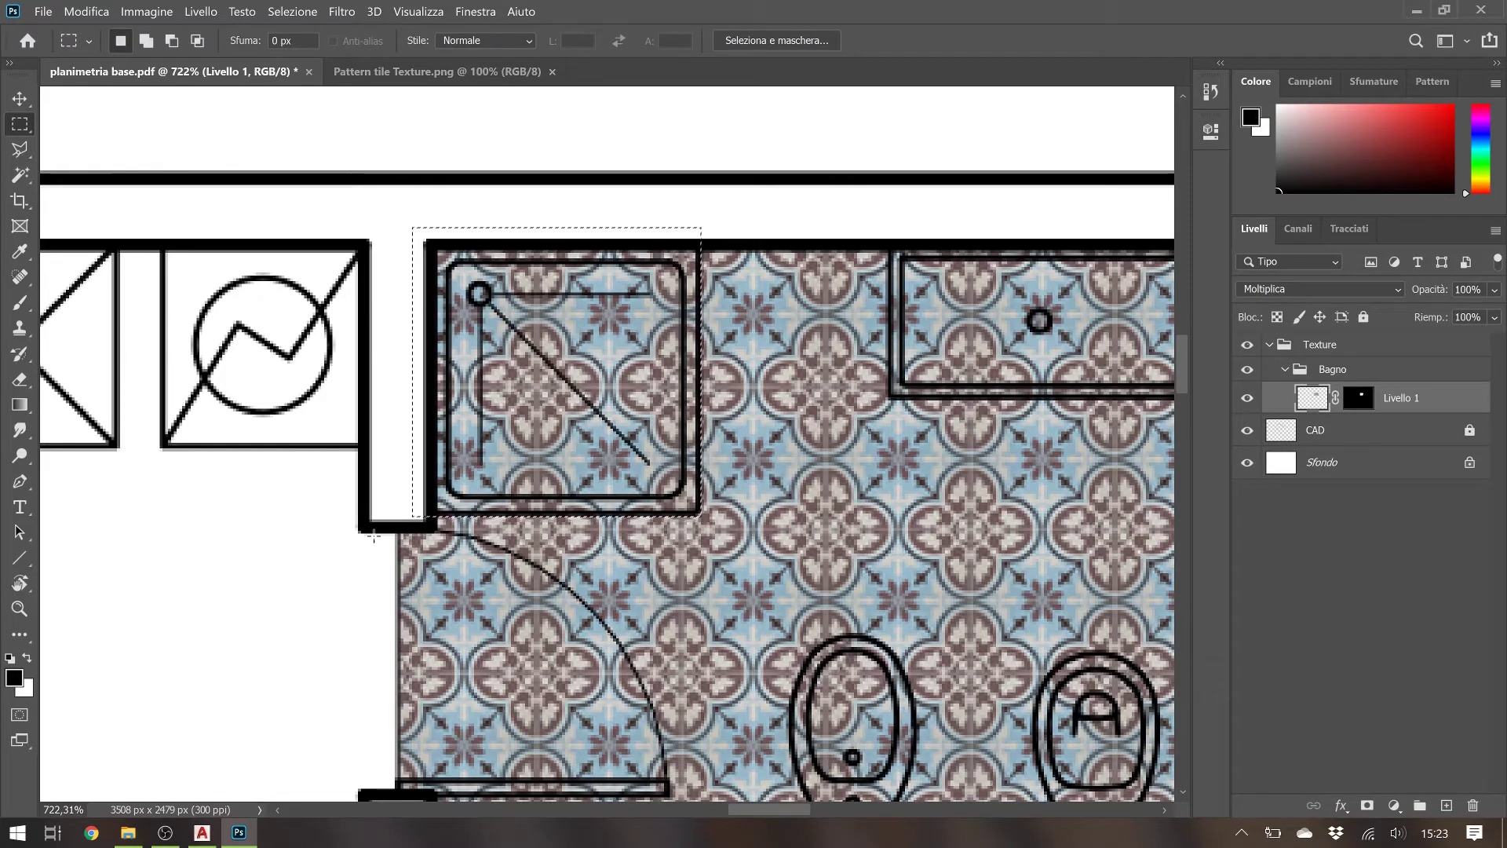
key(b)
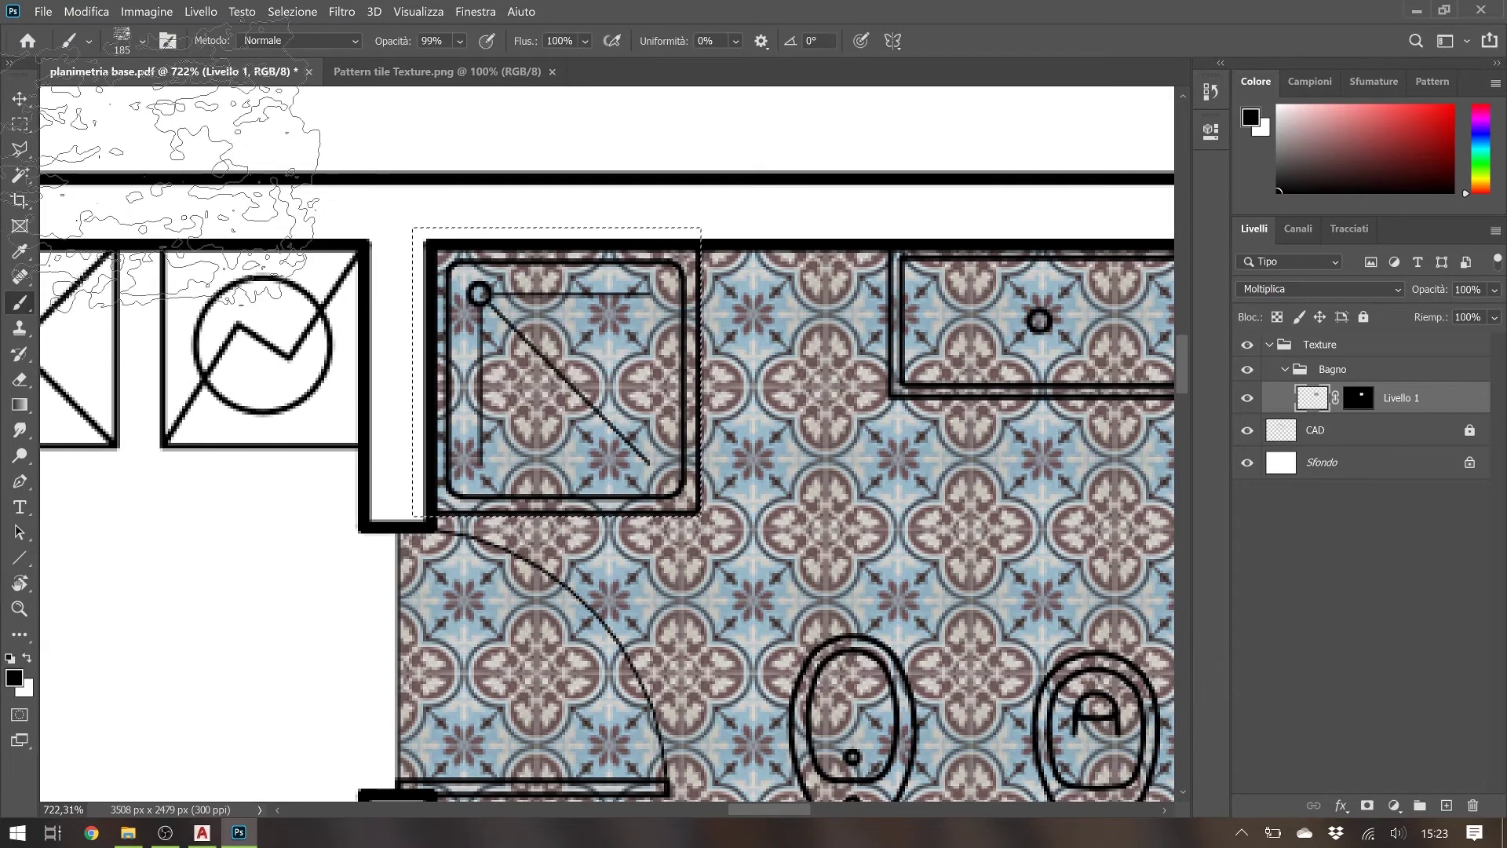
click(122, 43)
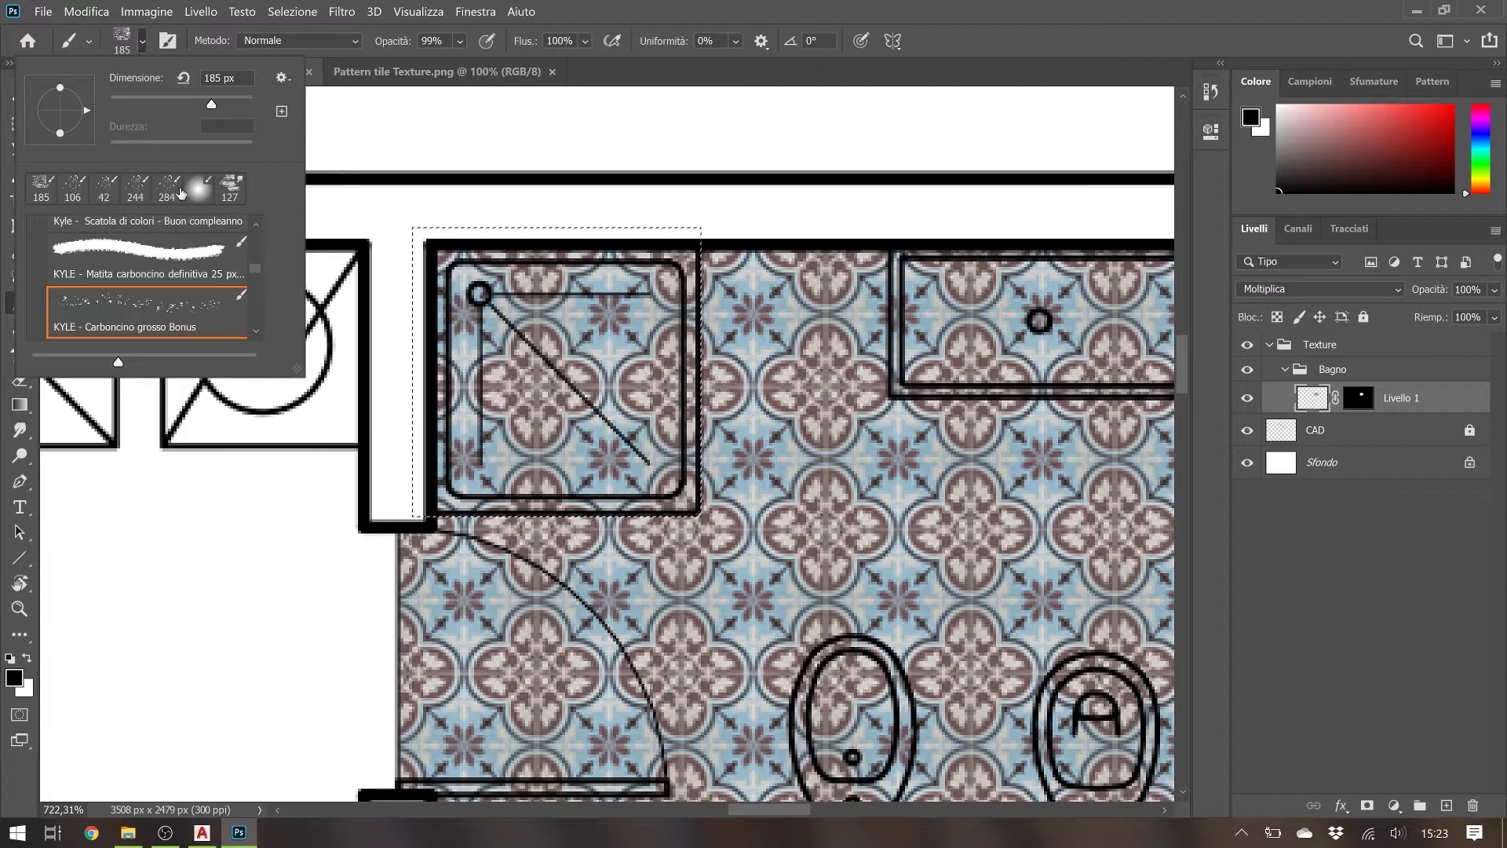
click(198, 188)
drag(505, 471, 562, 337)
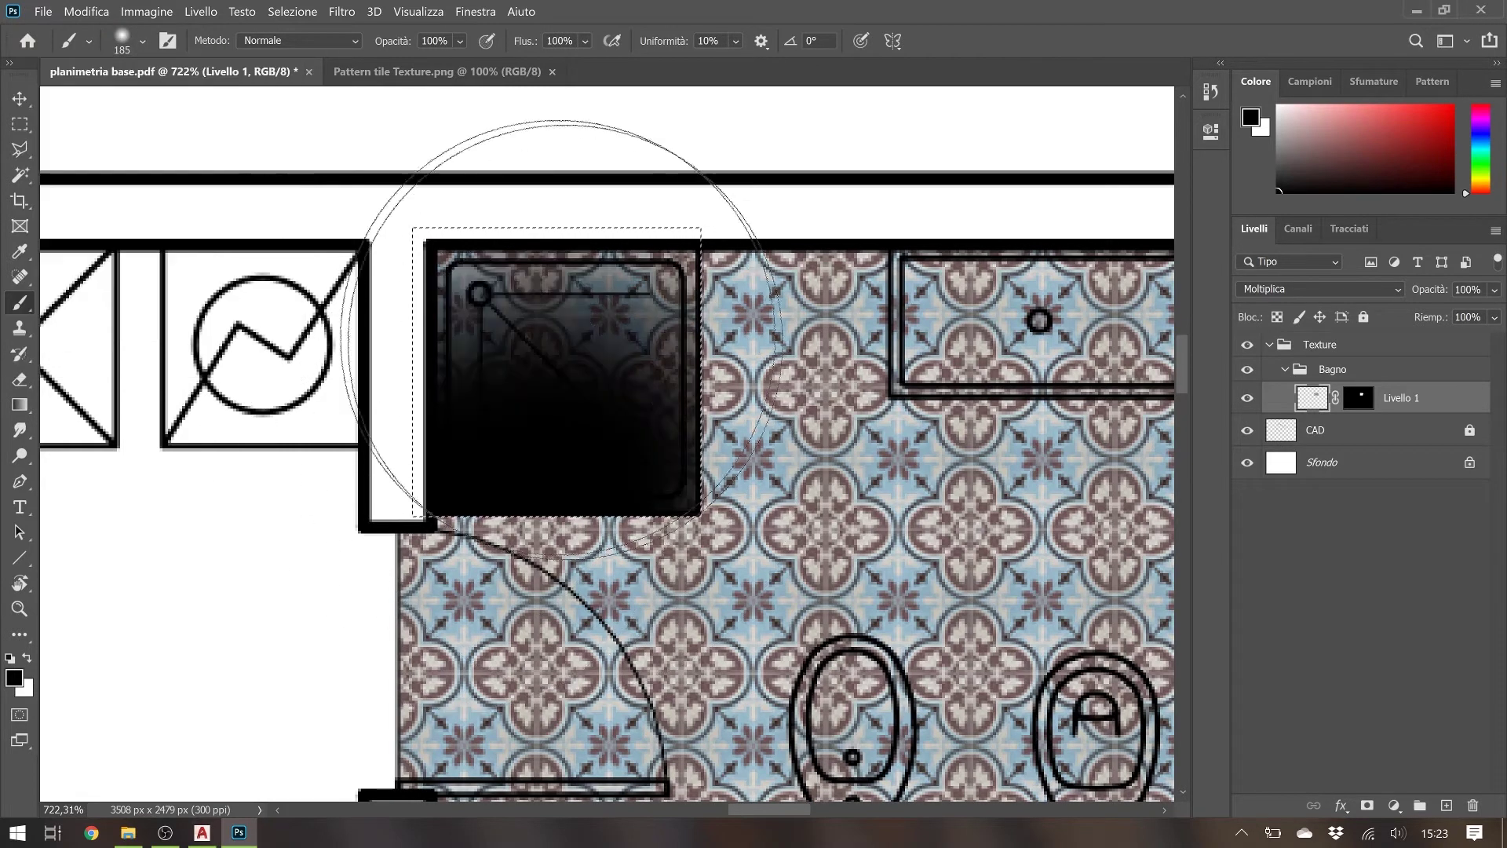
key(ctrl+z)
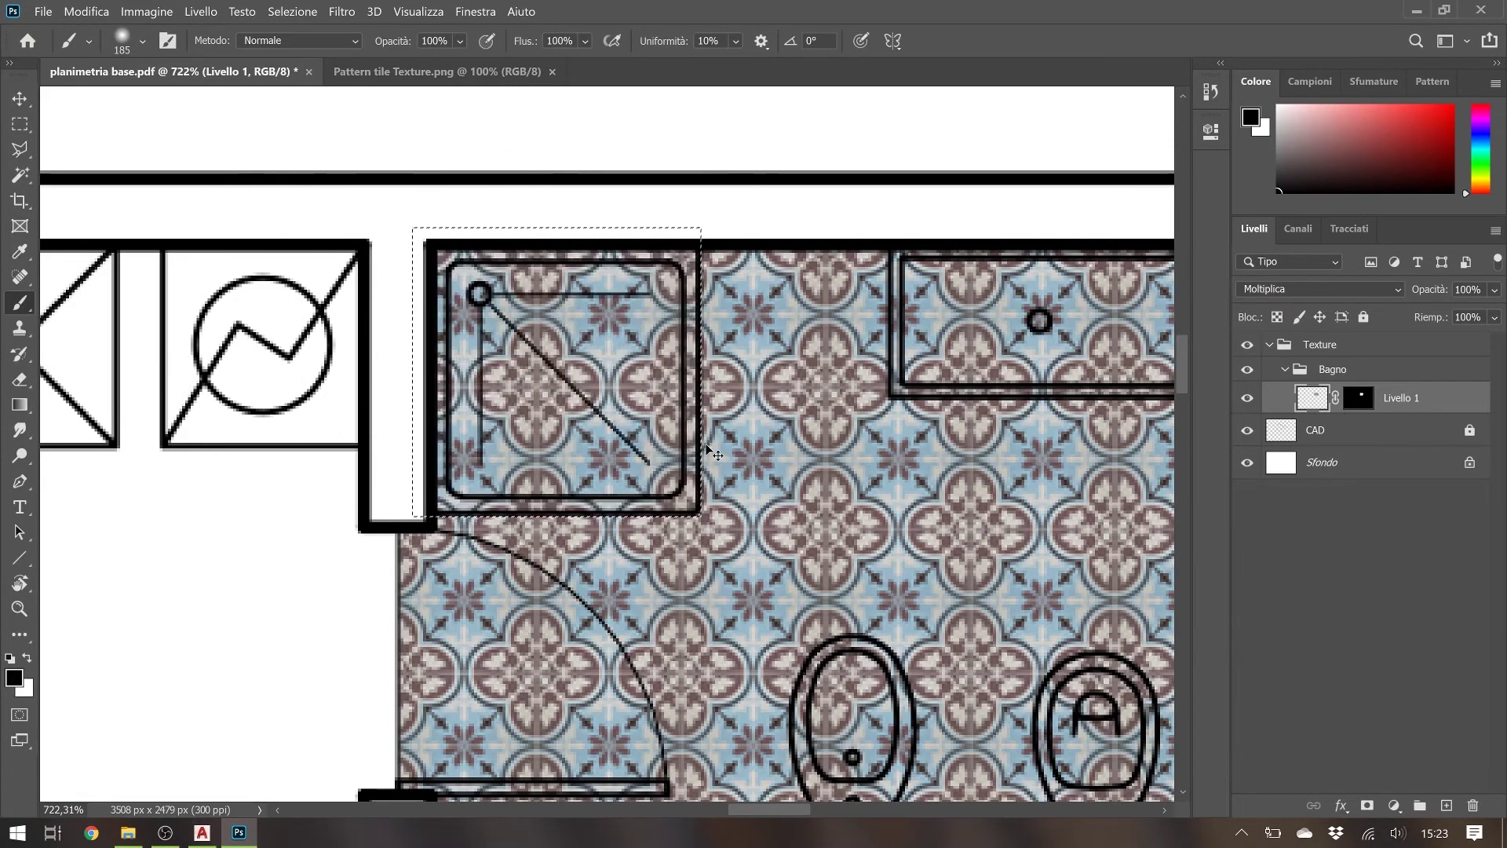
click(1359, 398)
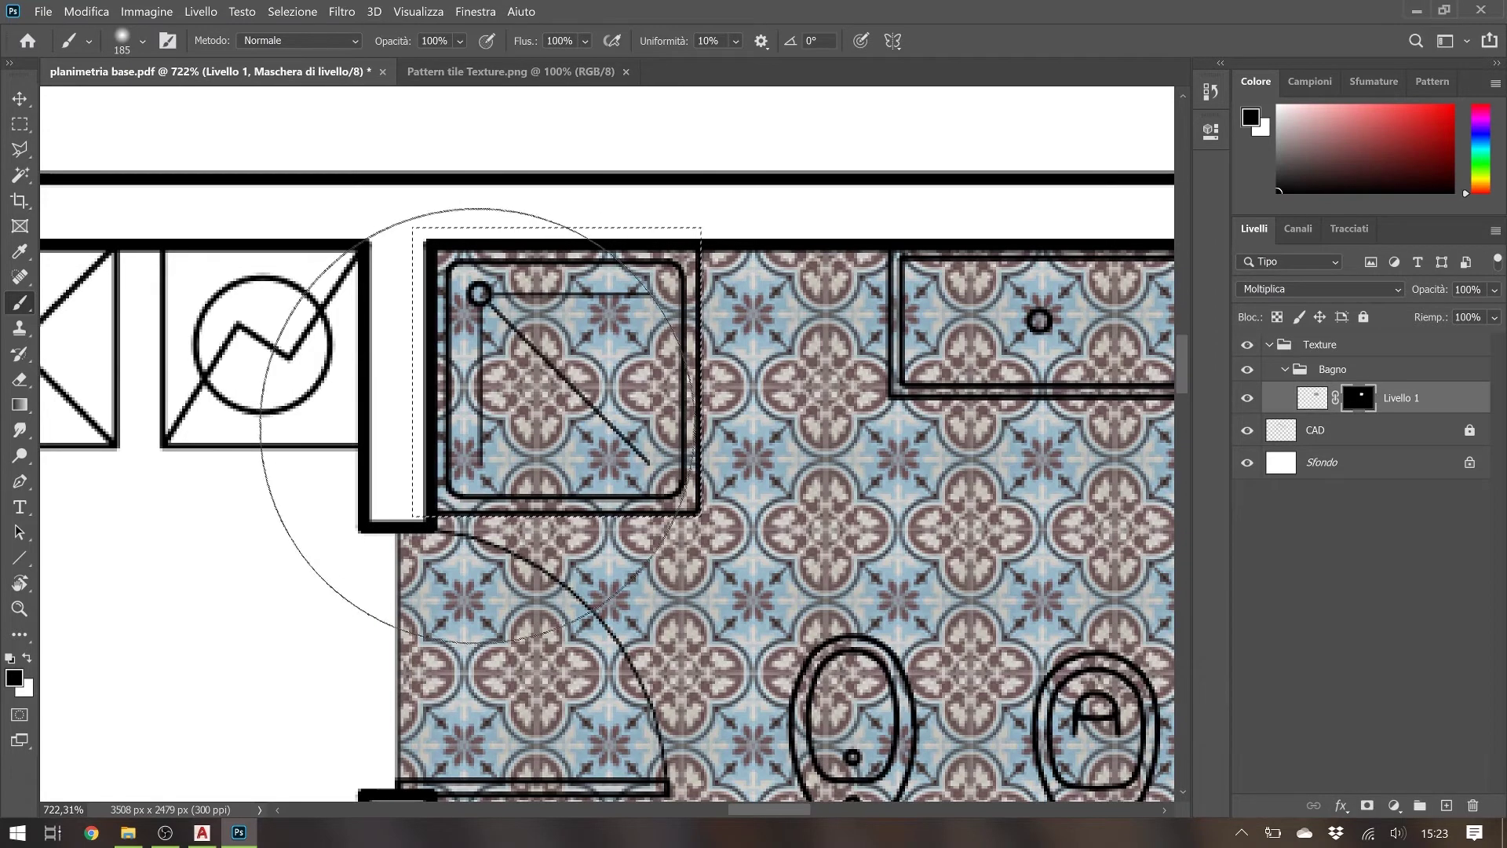
mouse_move(475, 437)
mouse_down()
mouse_move(359, 333)
mouse_move(595, 425)
mouse_up()
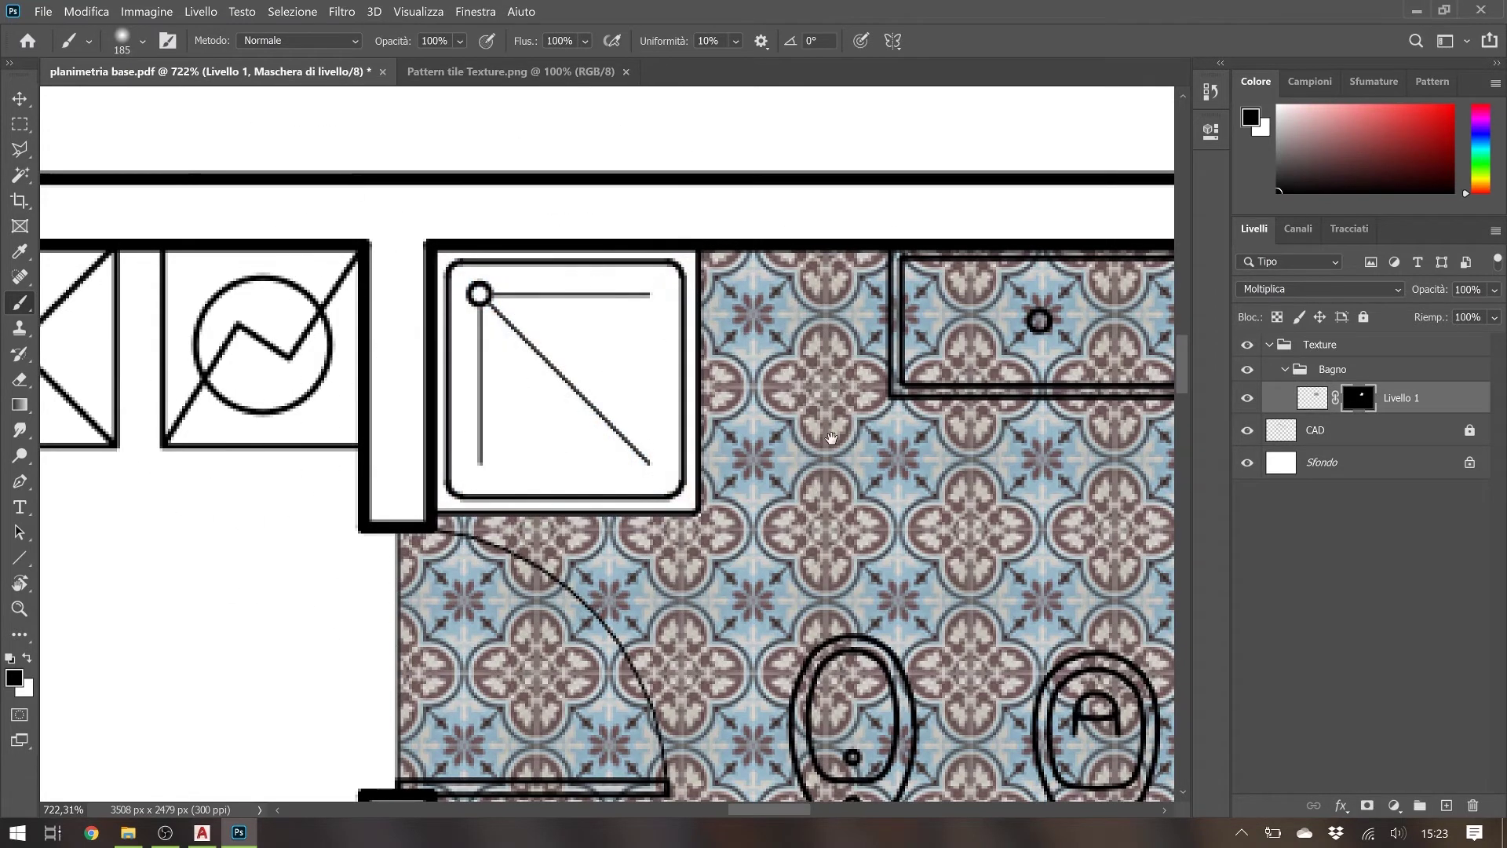
Mask the tiles out of the washbasin counter area and clear the selection
scroll(628, 495, right, 5)
scroll(235, 235, down, 1)
click(19, 126)
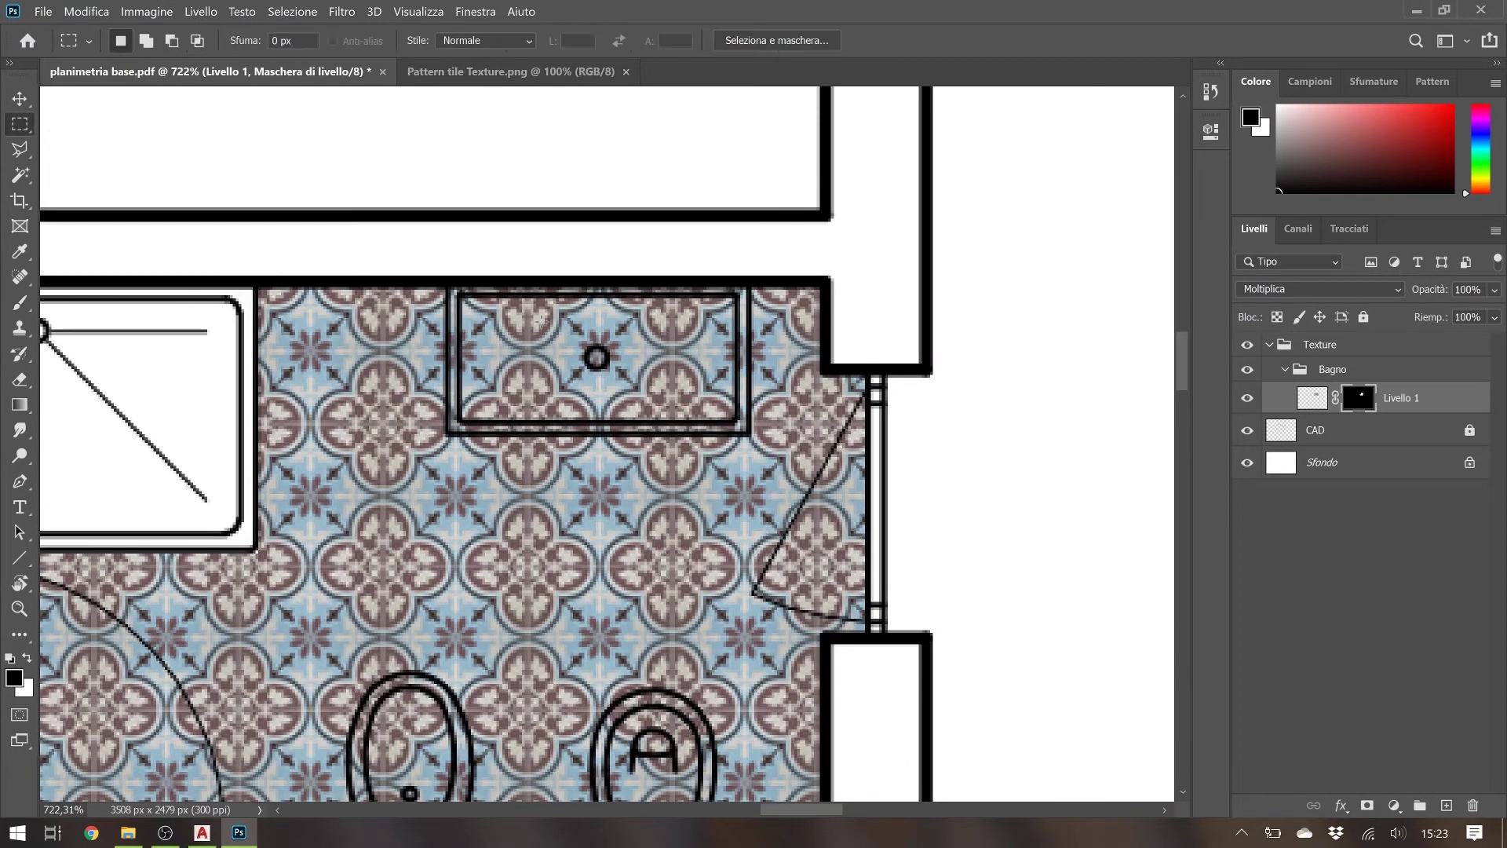
drag(445, 276, 752, 431)
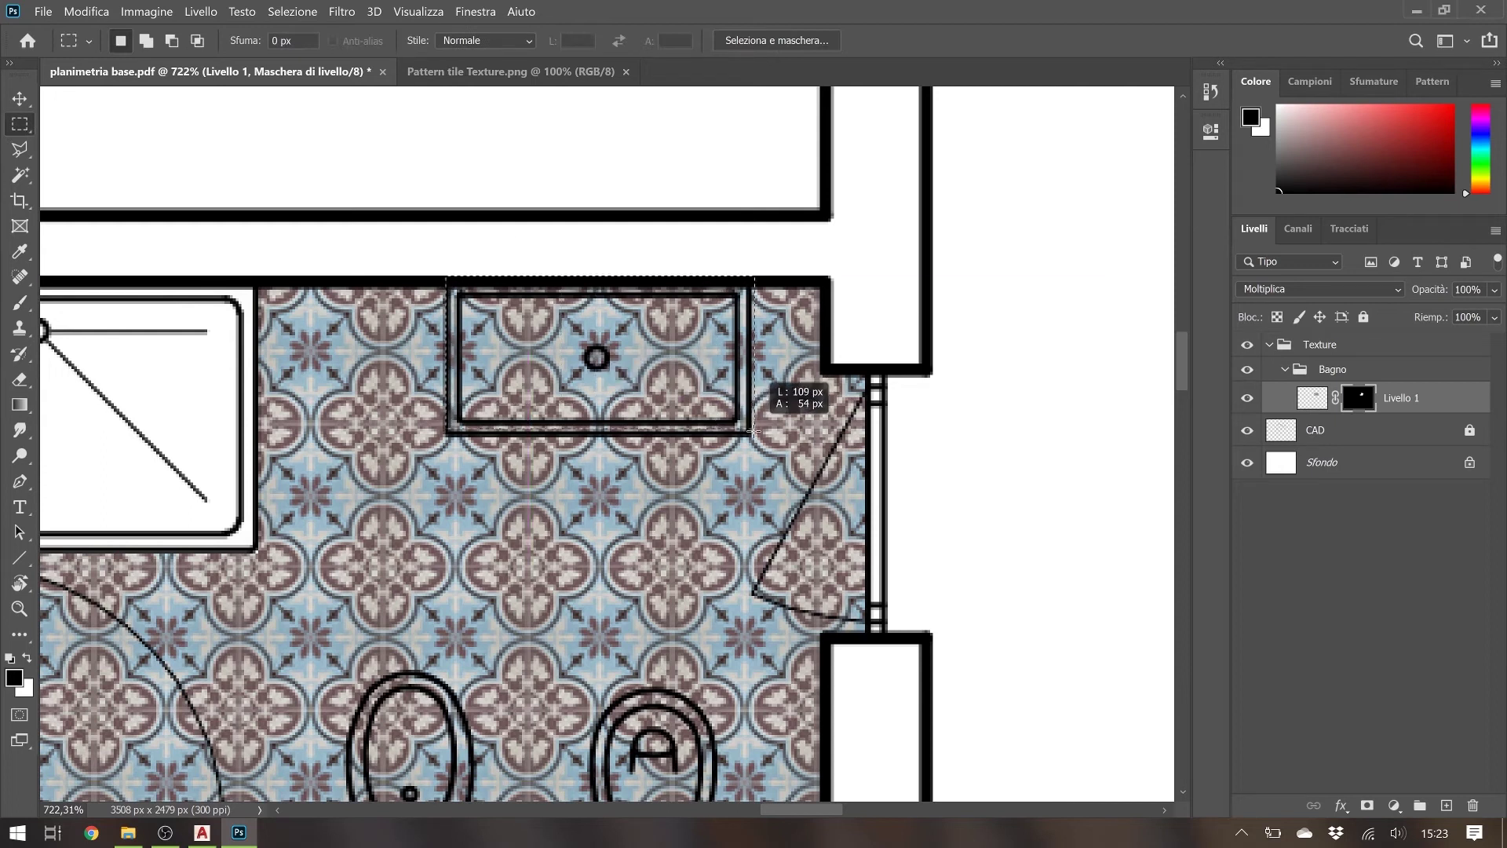
key(b)
click(550, 353)
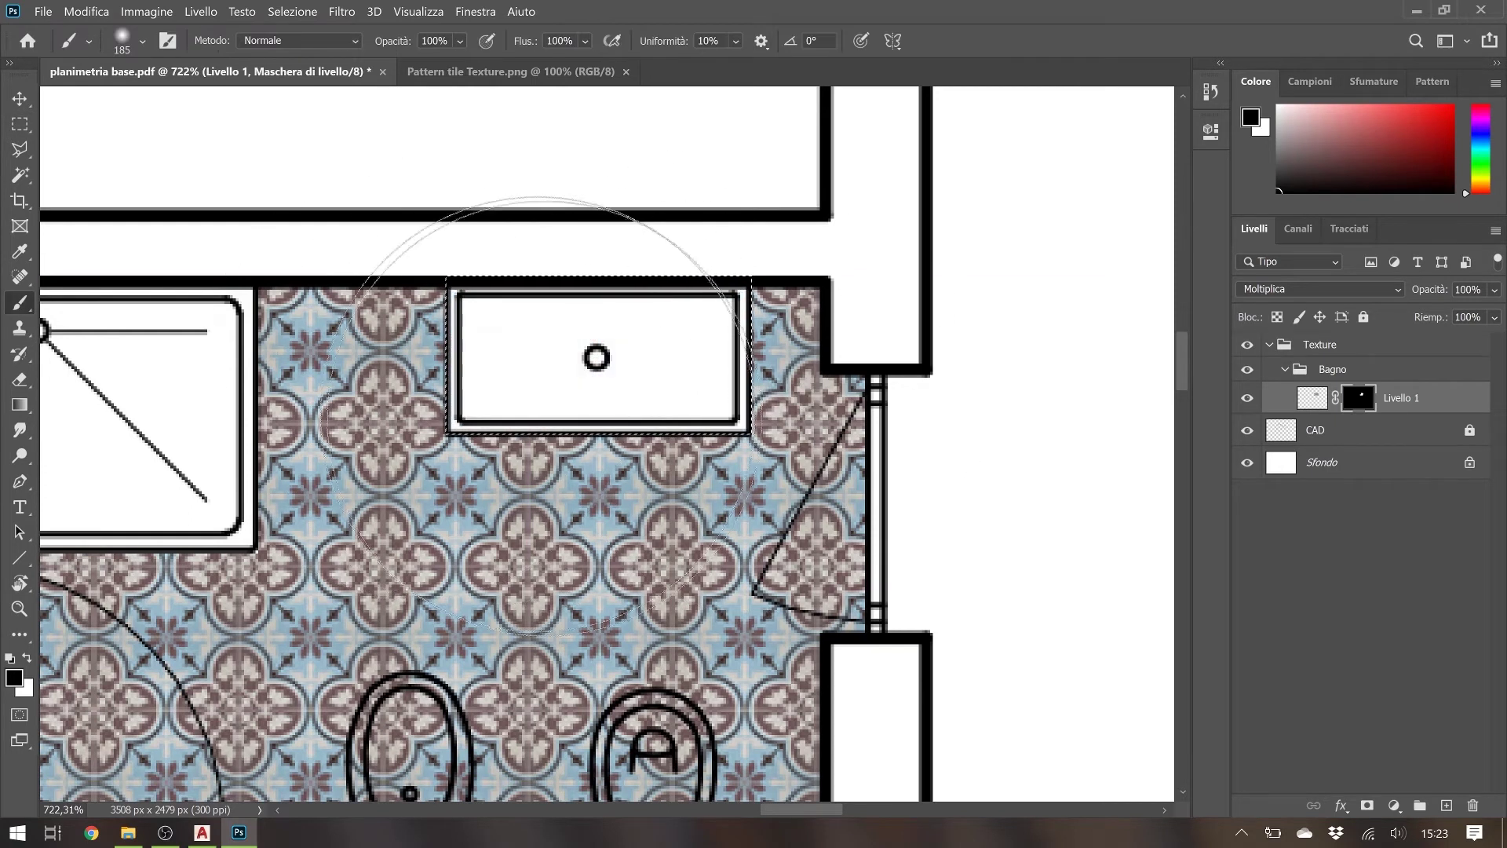
key(ctrl+d)
scroll(241, 356, down, 3)
scroll(242, 355, down, 3)
scroll(58, 179, up, 2)
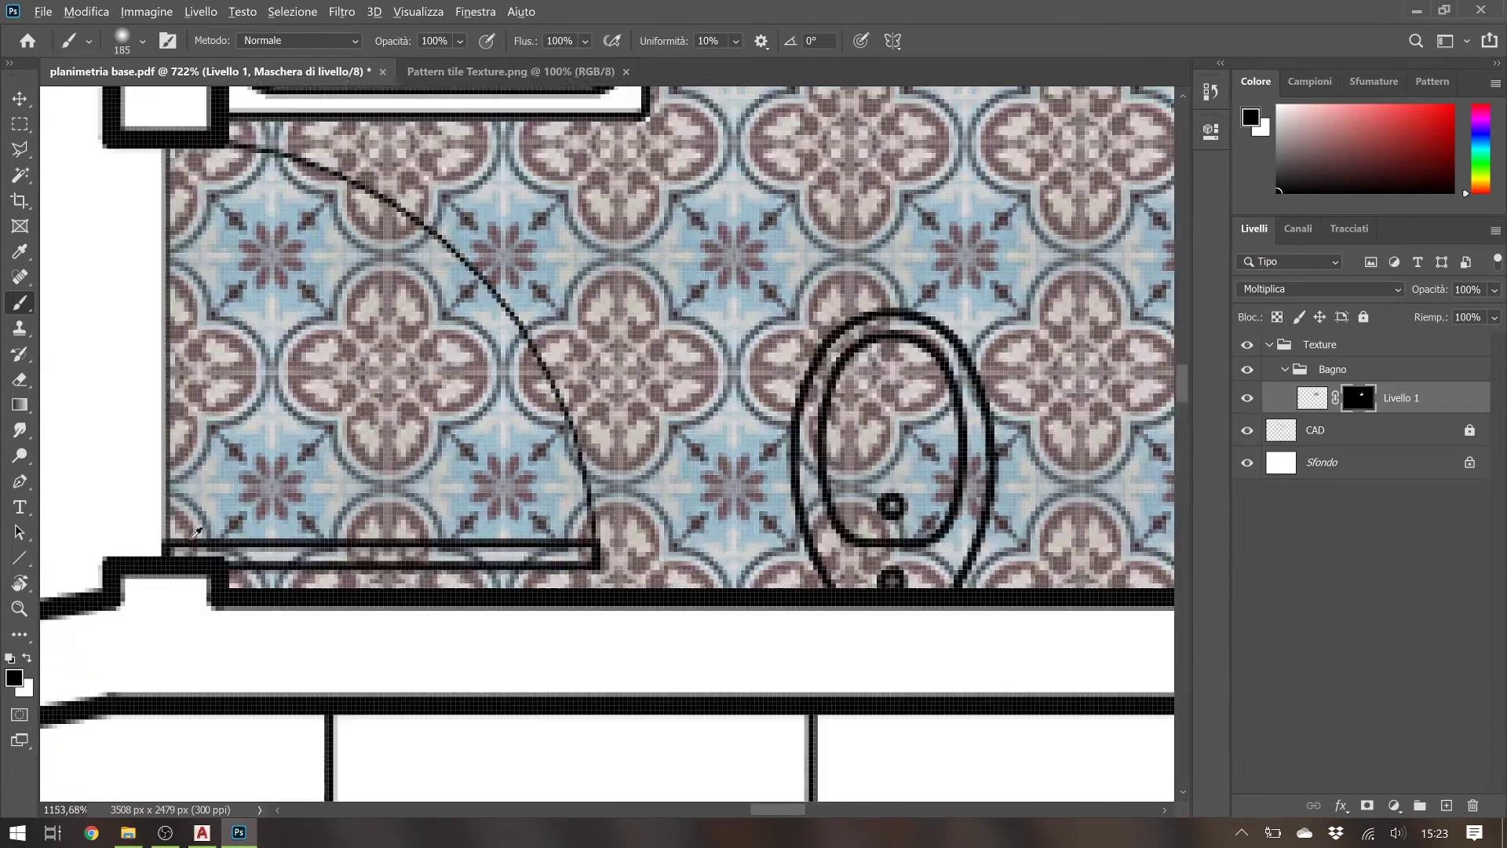
scroll(58, 179, up, 2)
Select the thin strip along the bathroom's lower wall for masking
key(m)
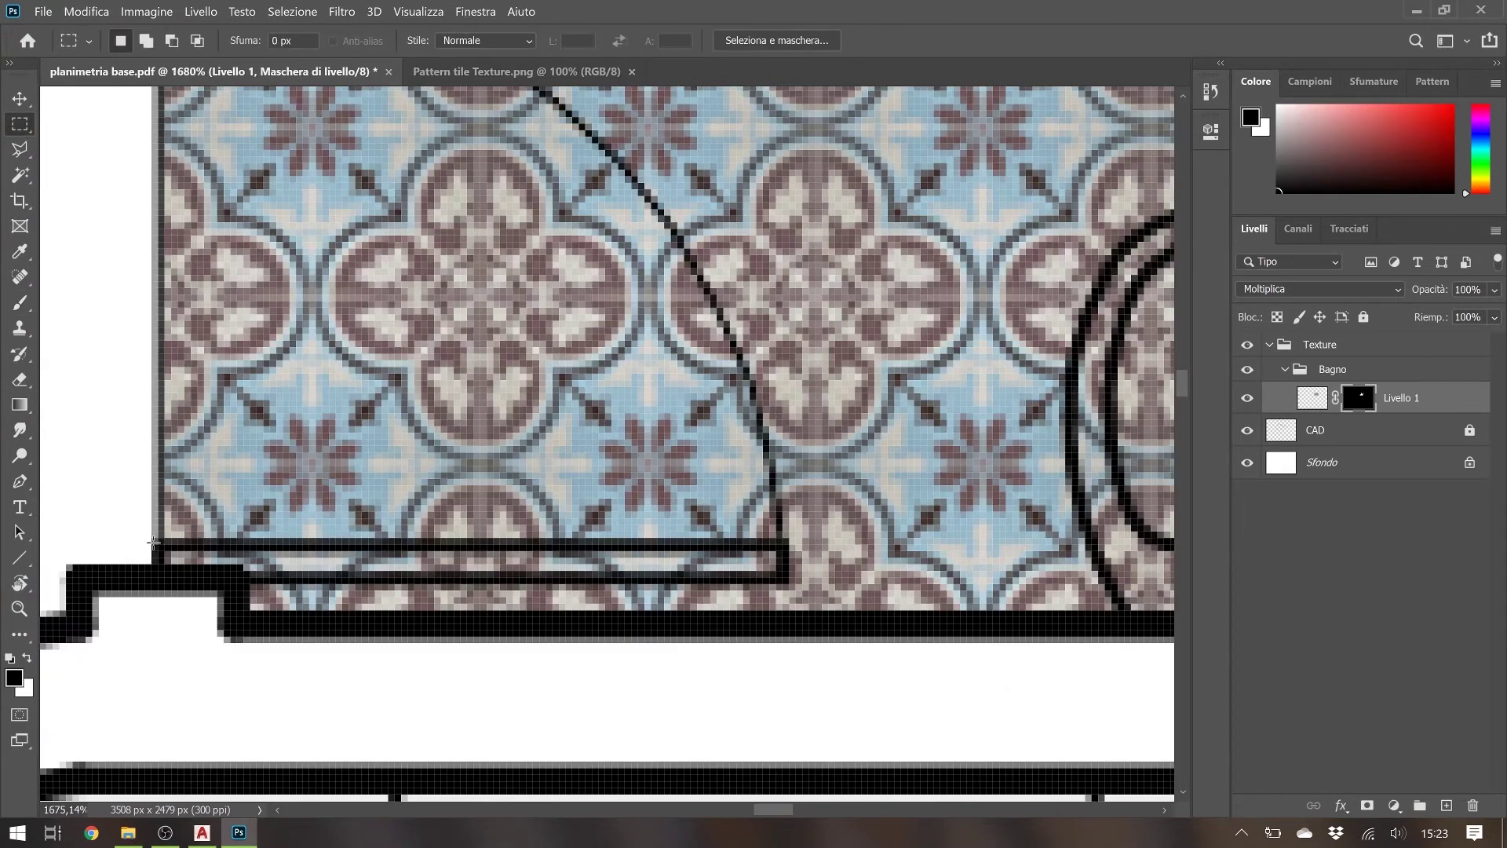
mouse_move(155, 541)
mouse_down()
mouse_move(779, 579)
mouse_move(169, 561)
mouse_up()
key(b)
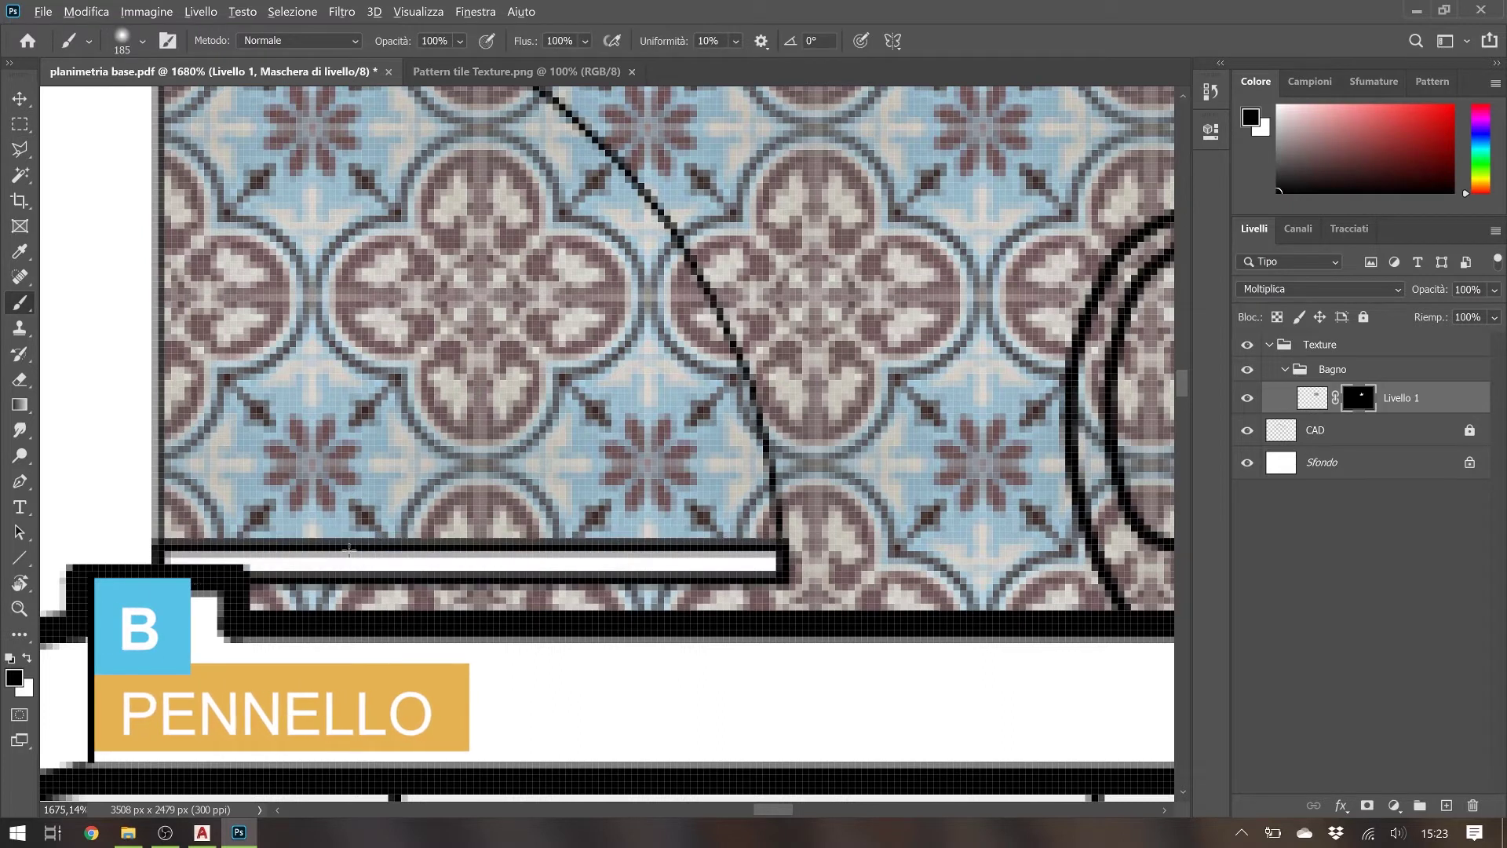
scroll(353, 558, down, 3)
drag(192, 595, 200, 540)
scroll(199, 540, right, 4)
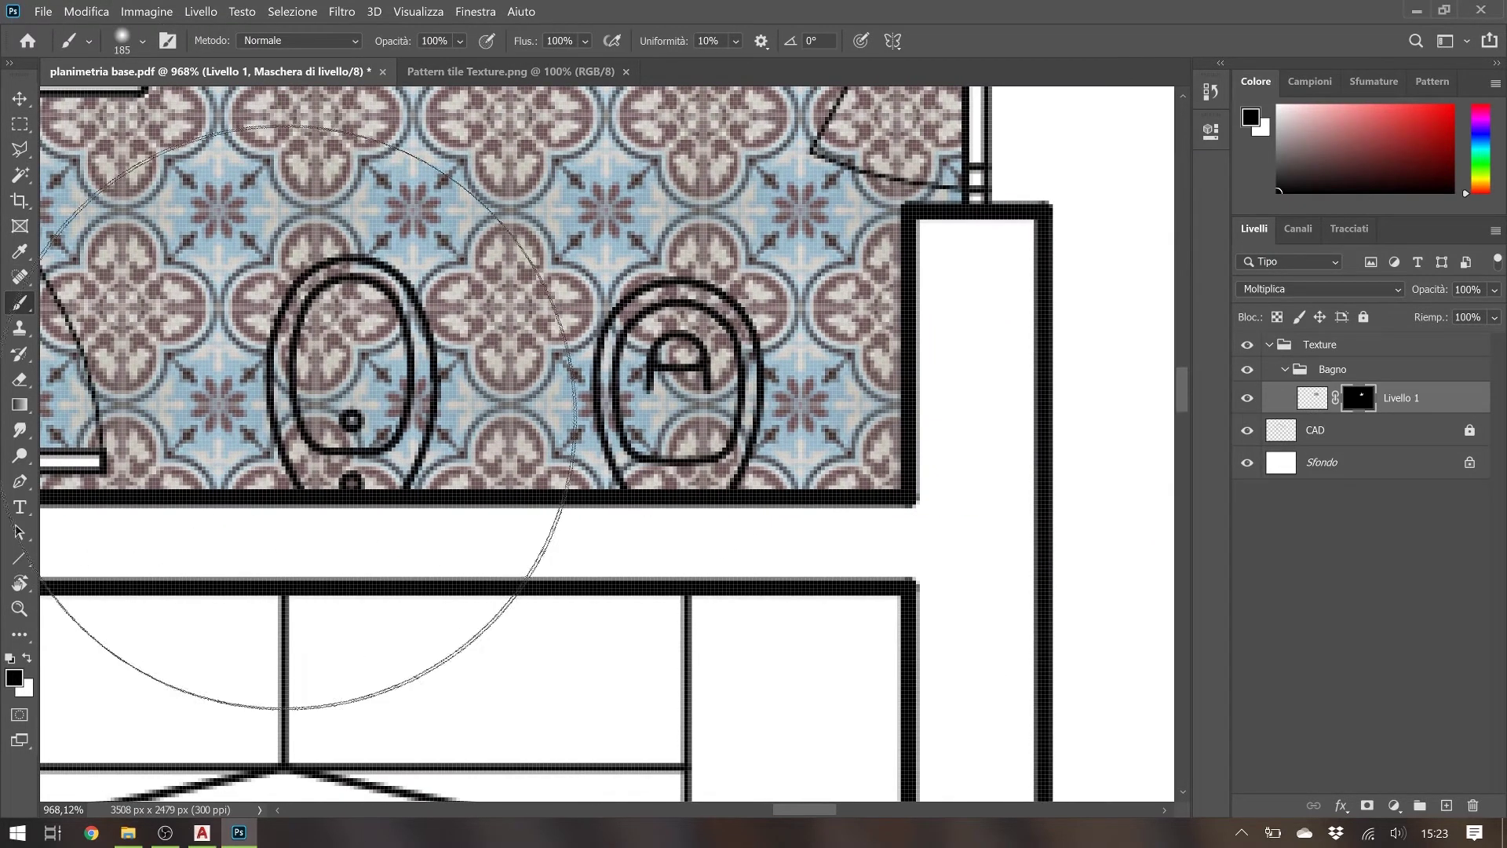
Trace the first sanitary fixture's outline with the Pen tool
key(p)
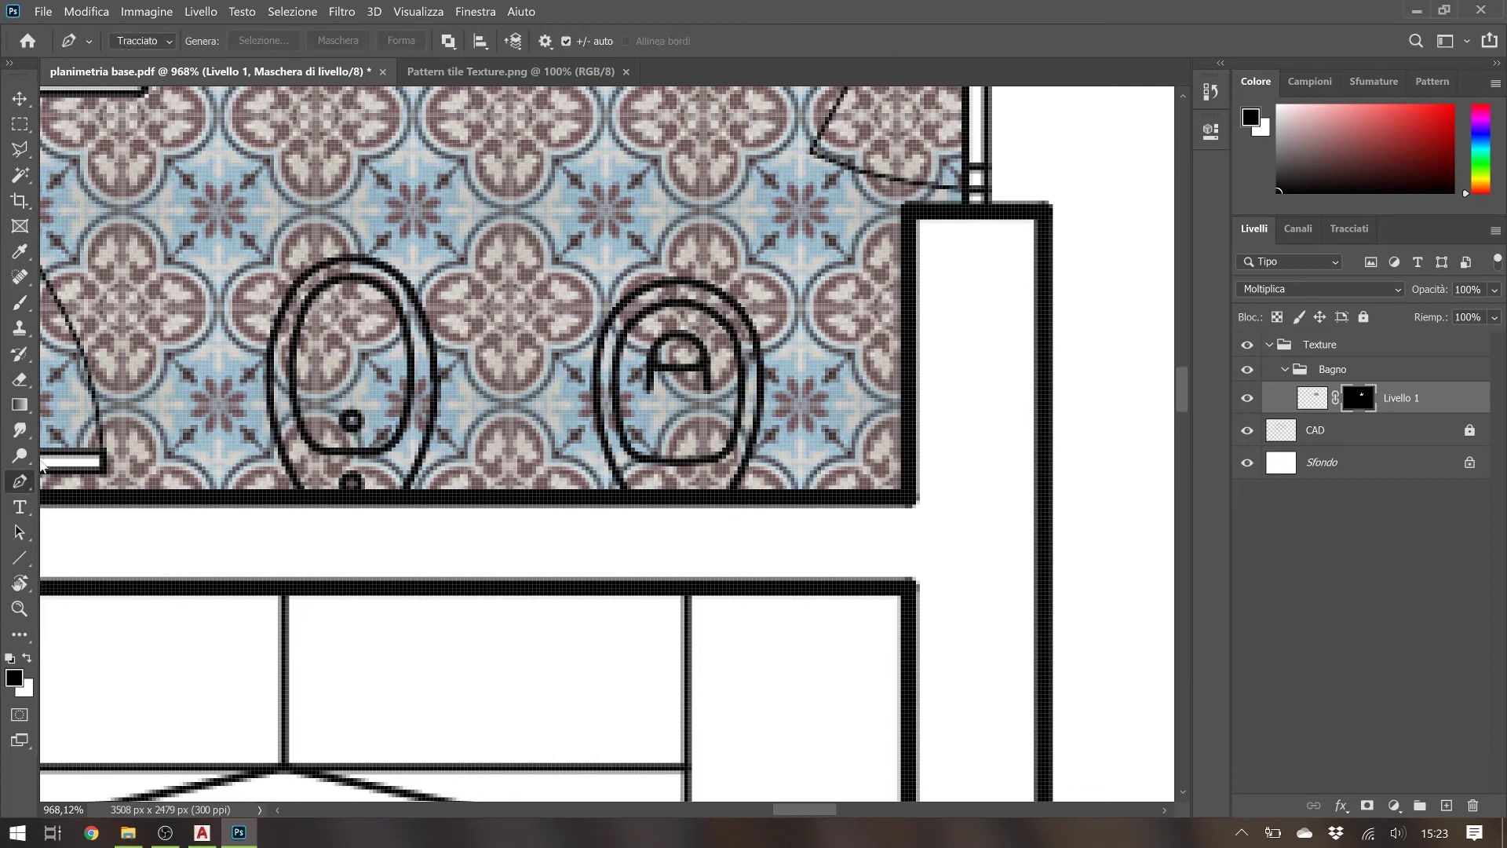
right_click(23, 484)
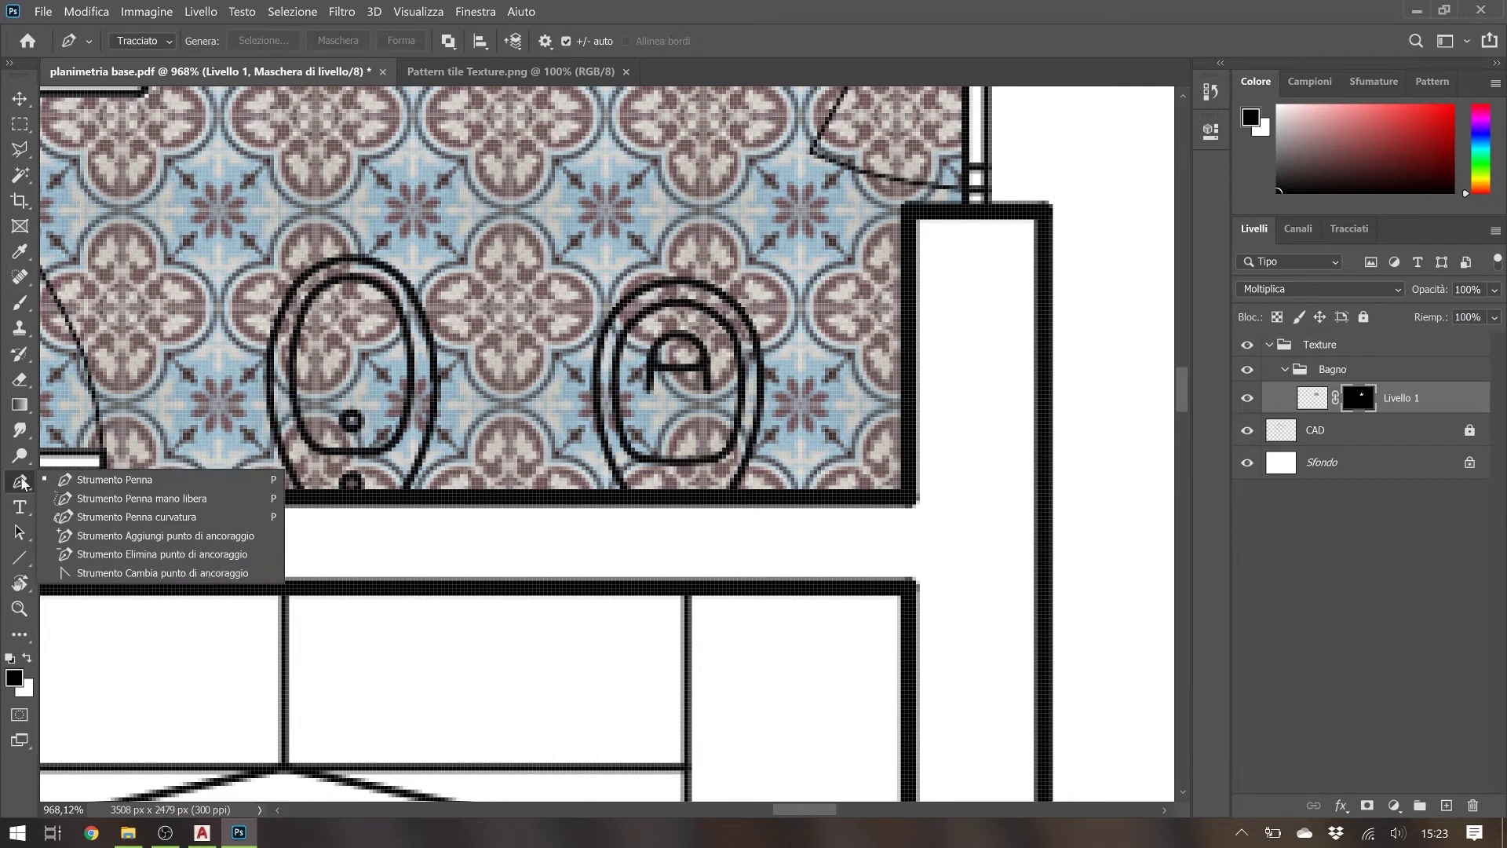
click(115, 479)
scroll(263, 451, up, 3)
click(336, 524)
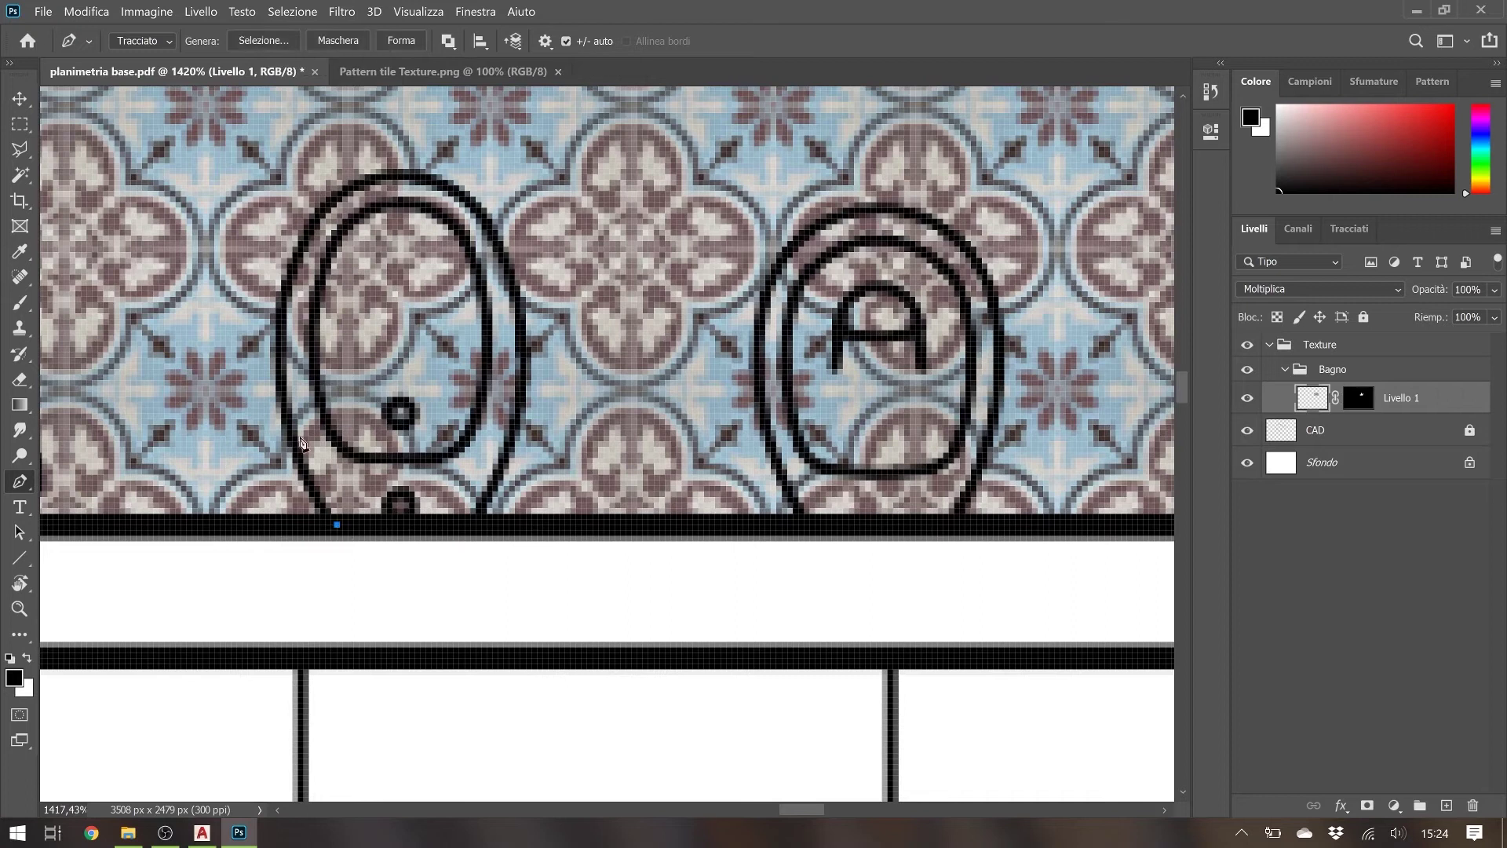
click(281, 364)
drag(398, 174, 470, 176)
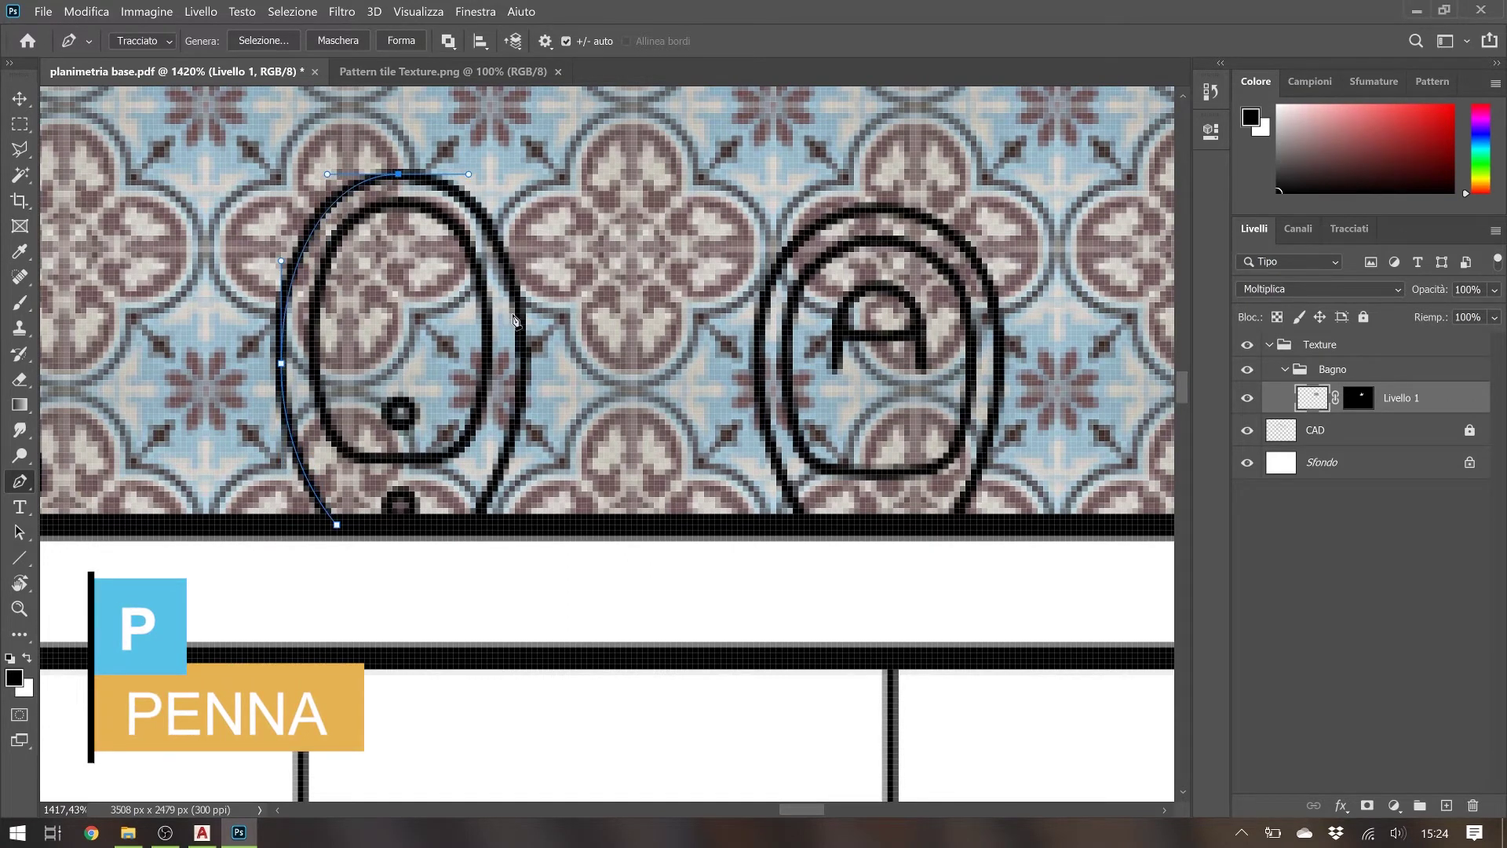
drag(526, 352, 526, 439)
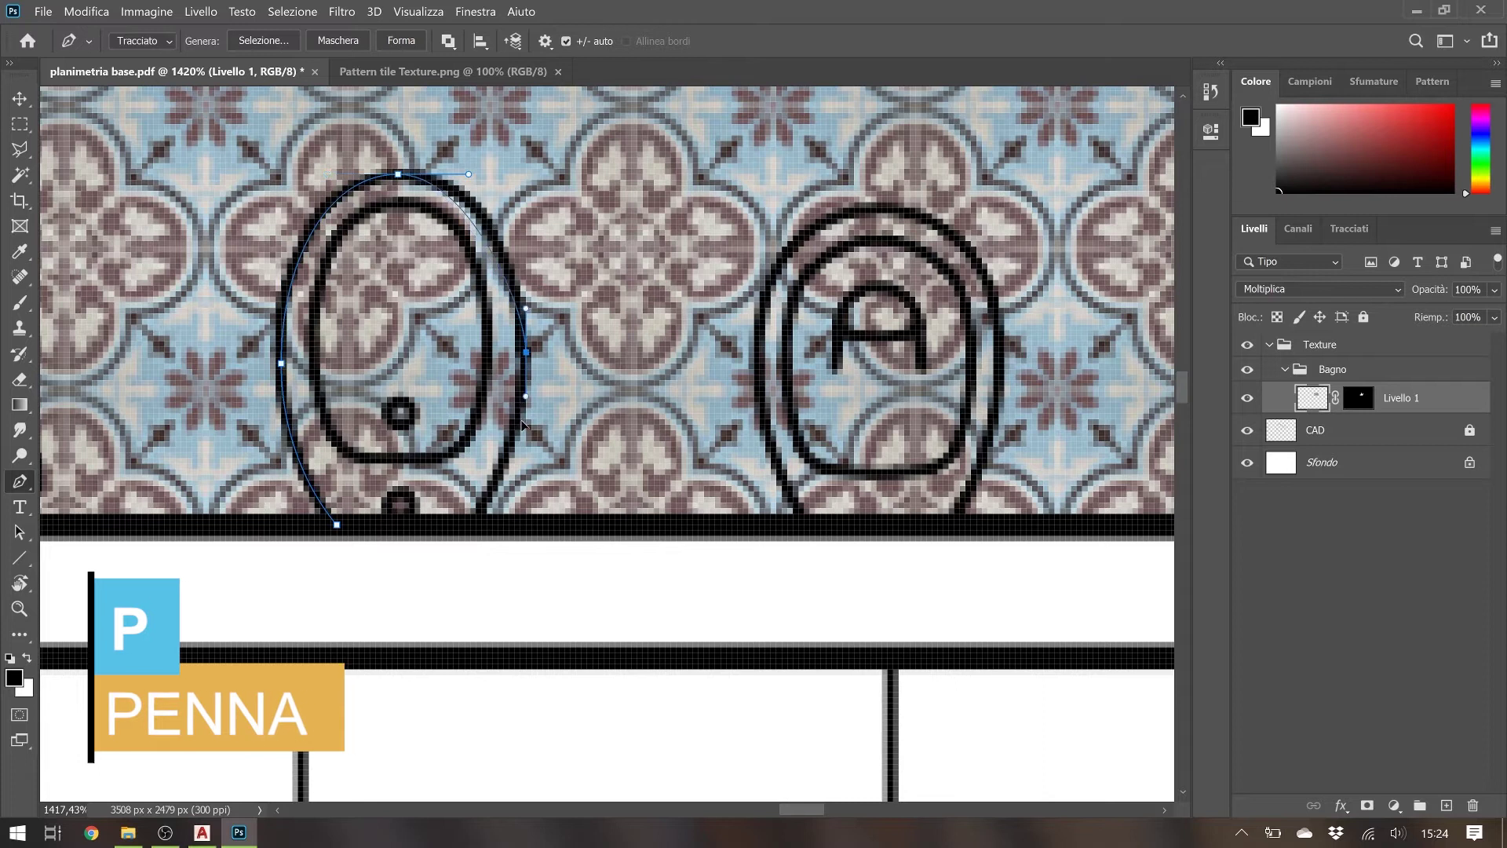
click(471, 525)
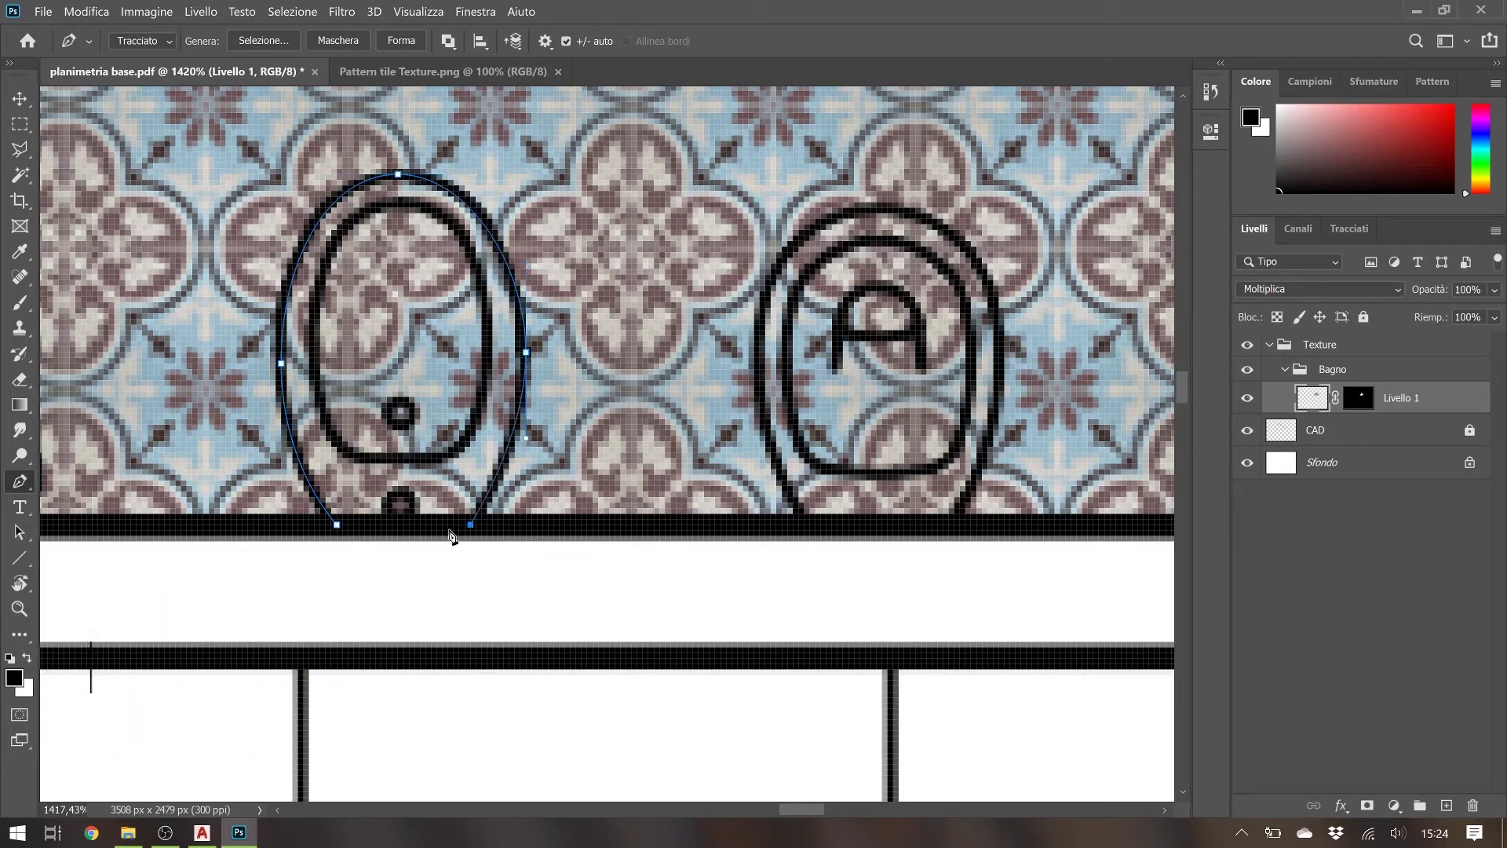
Turn the fixture path into a selection and paint it out on Livello 1's mask
right_click(392, 455)
click(463, 463)
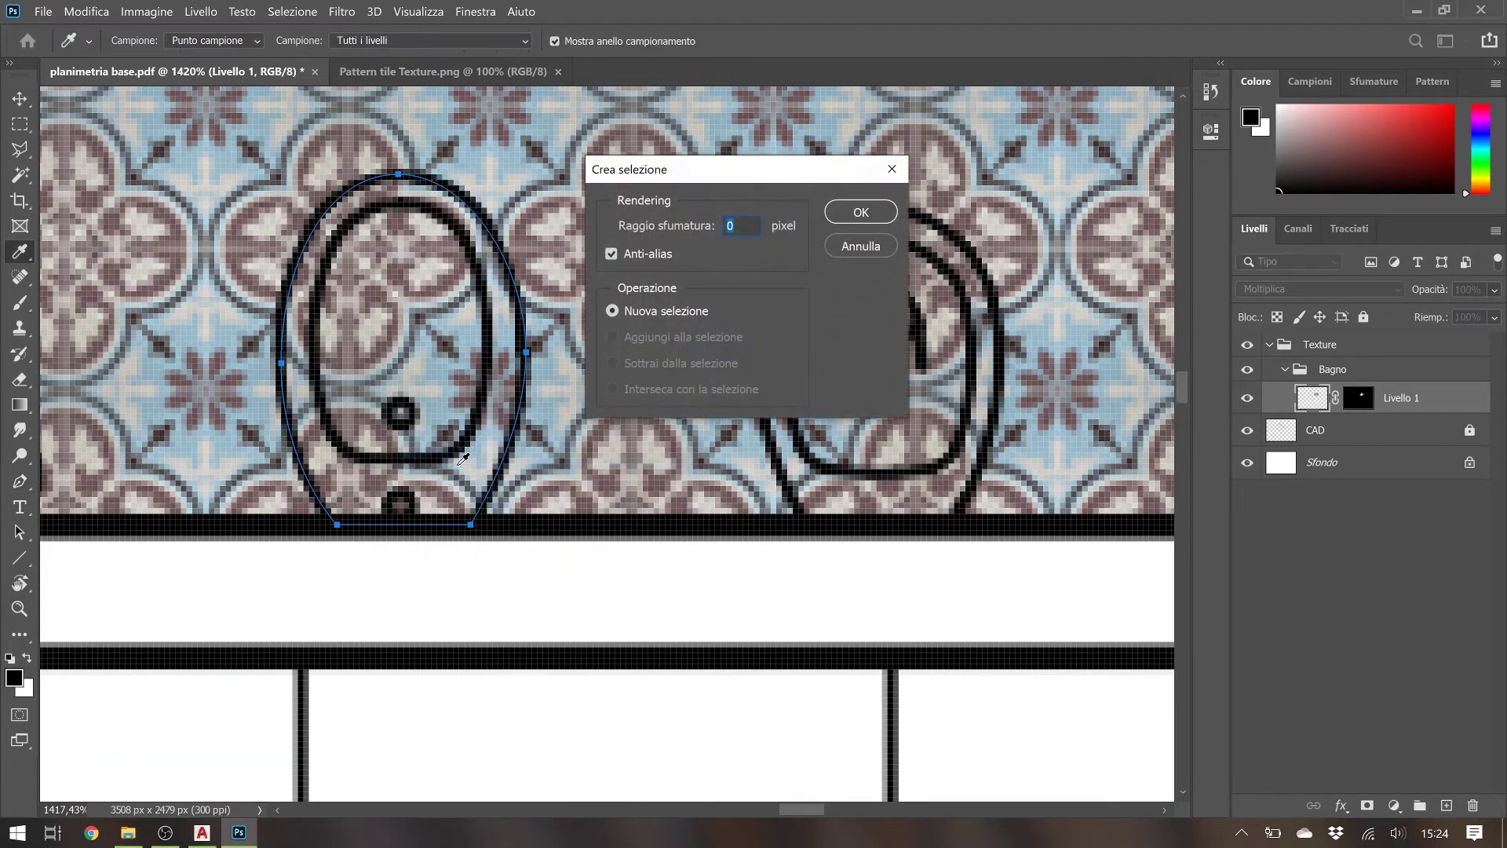
key(Return)
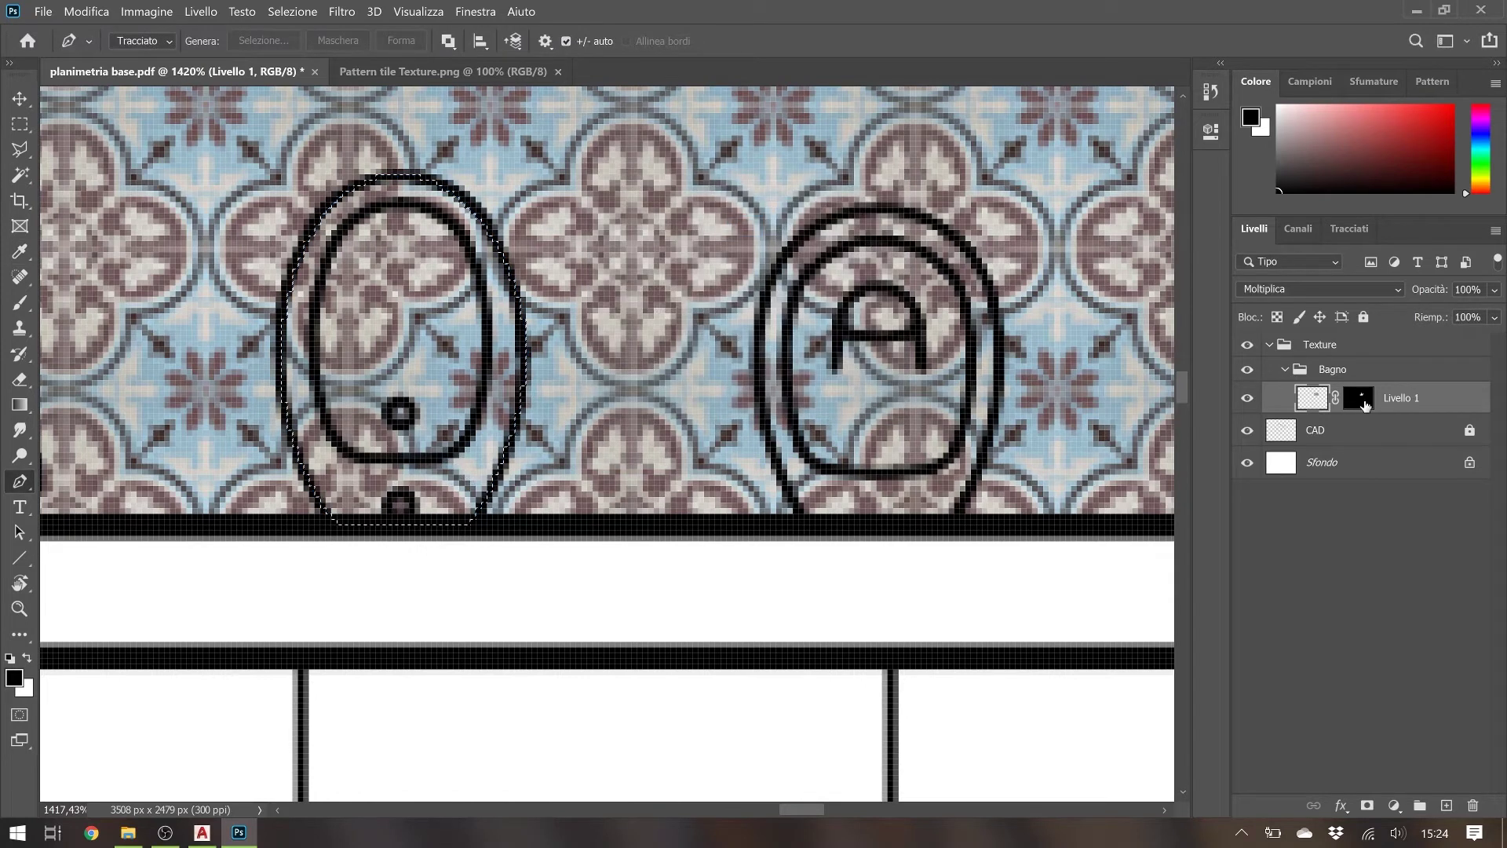
click(1359, 398)
key(b)
click(259, 344)
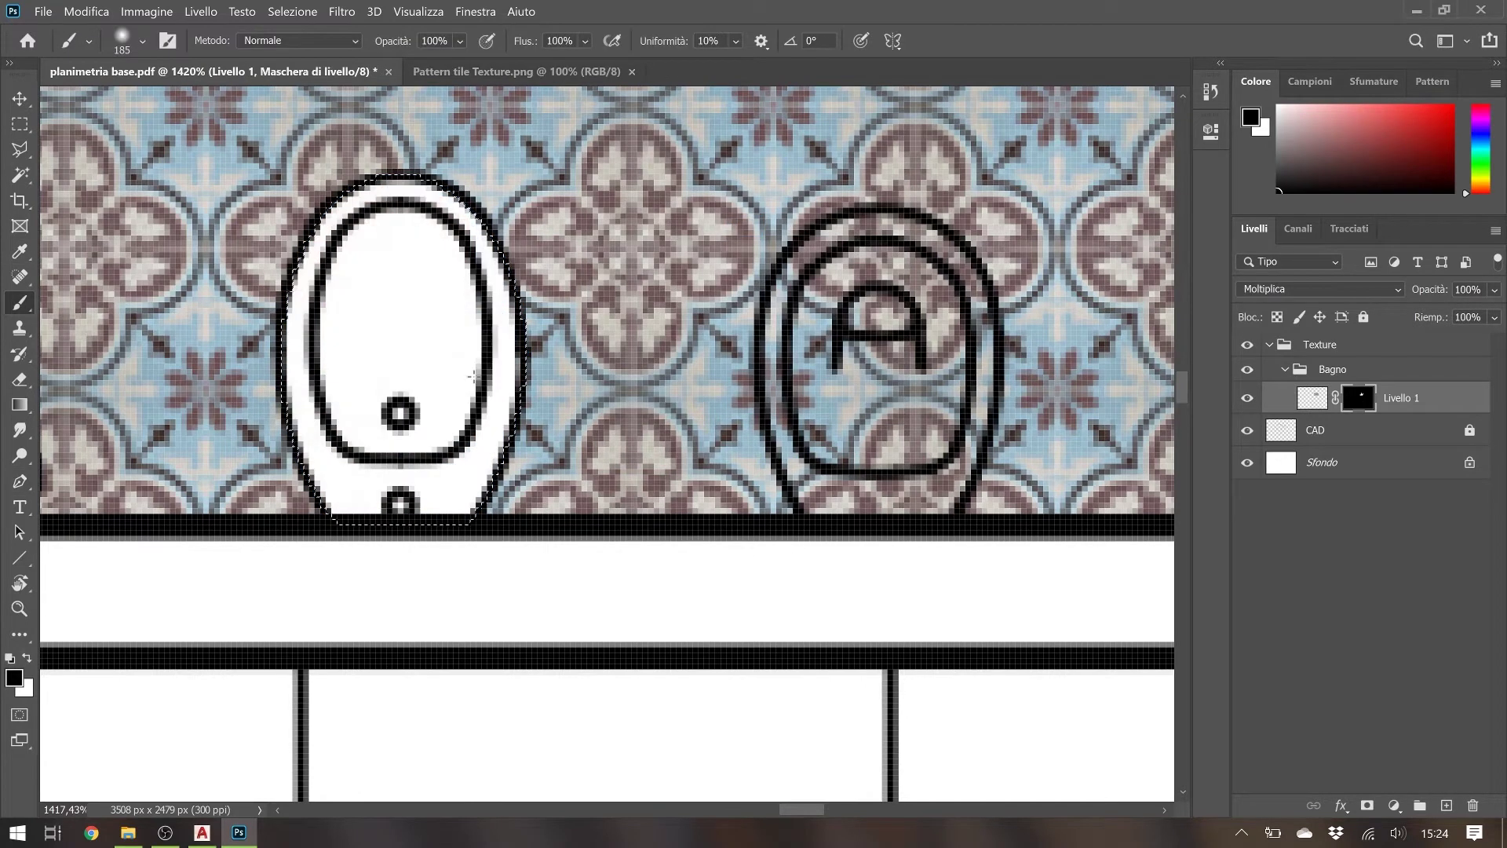
key(ctrl+d)
Outline the second fixture with the Pen and convert it into a selection
key(p)
click(808, 524)
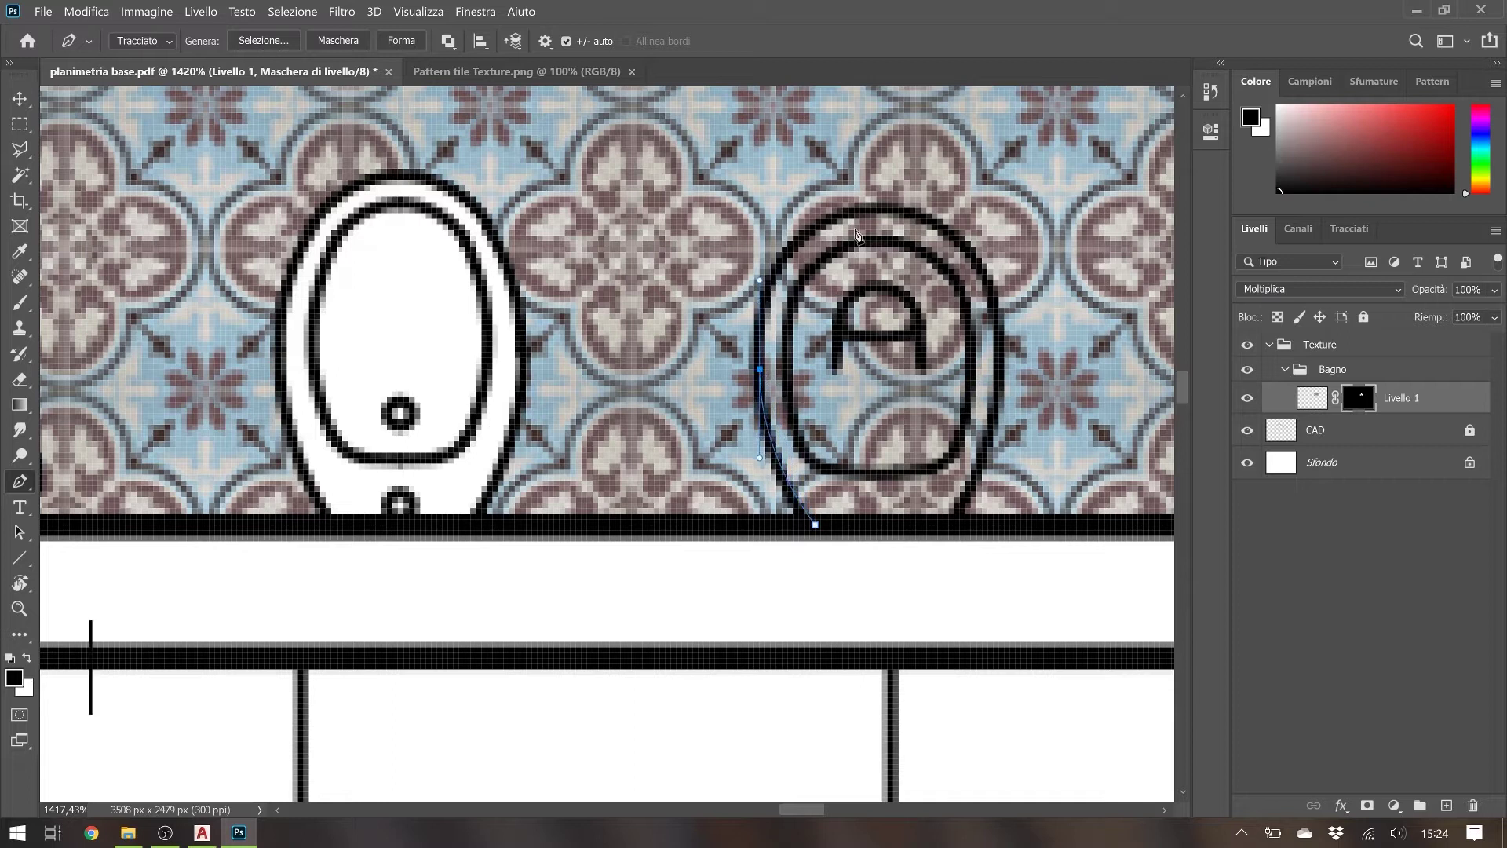
drag(944, 212, 954, 212)
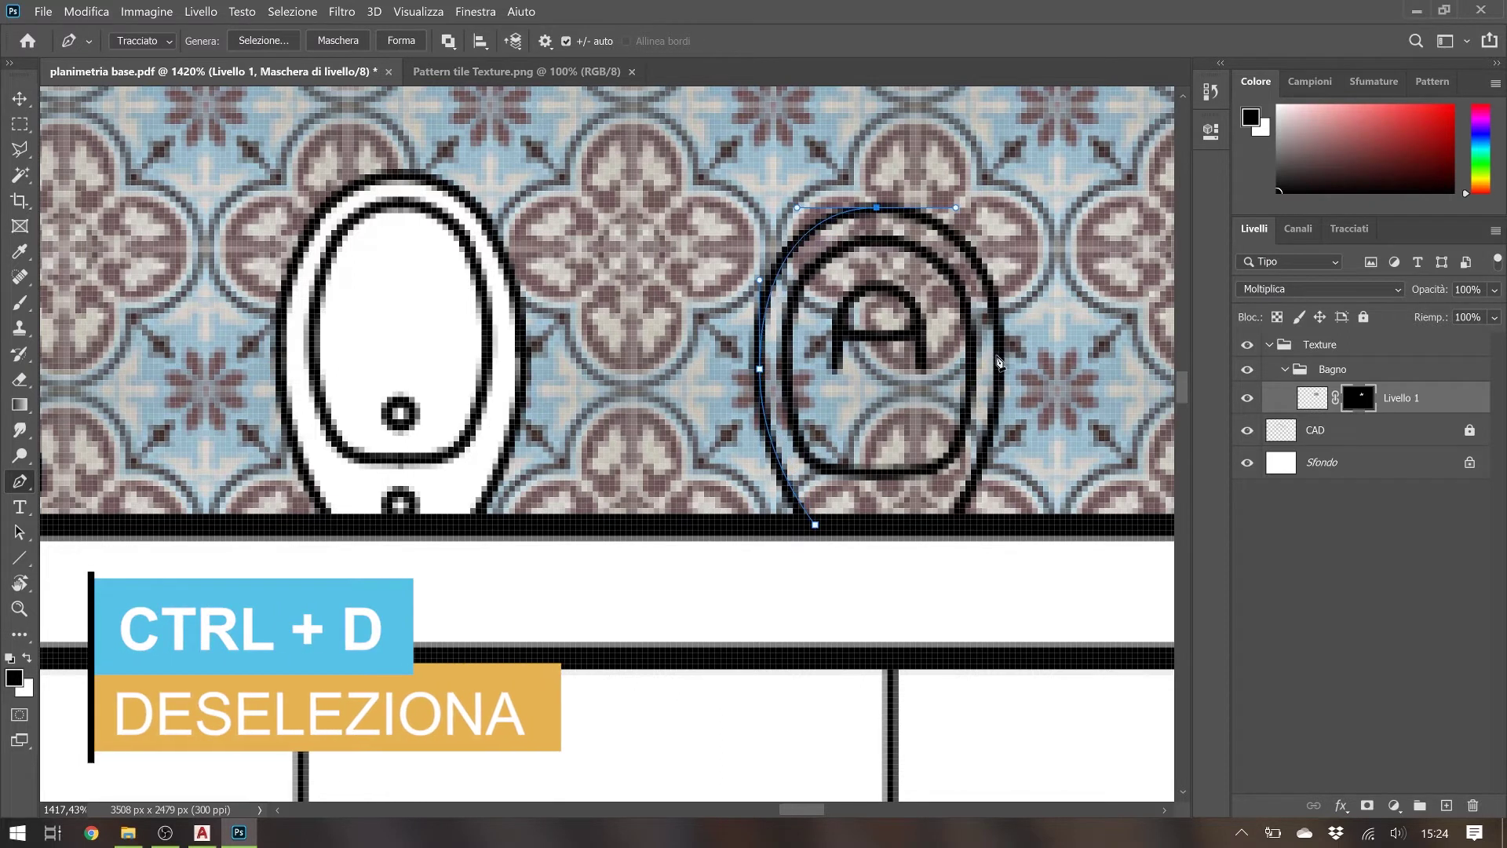
click(949, 524)
click(816, 526)
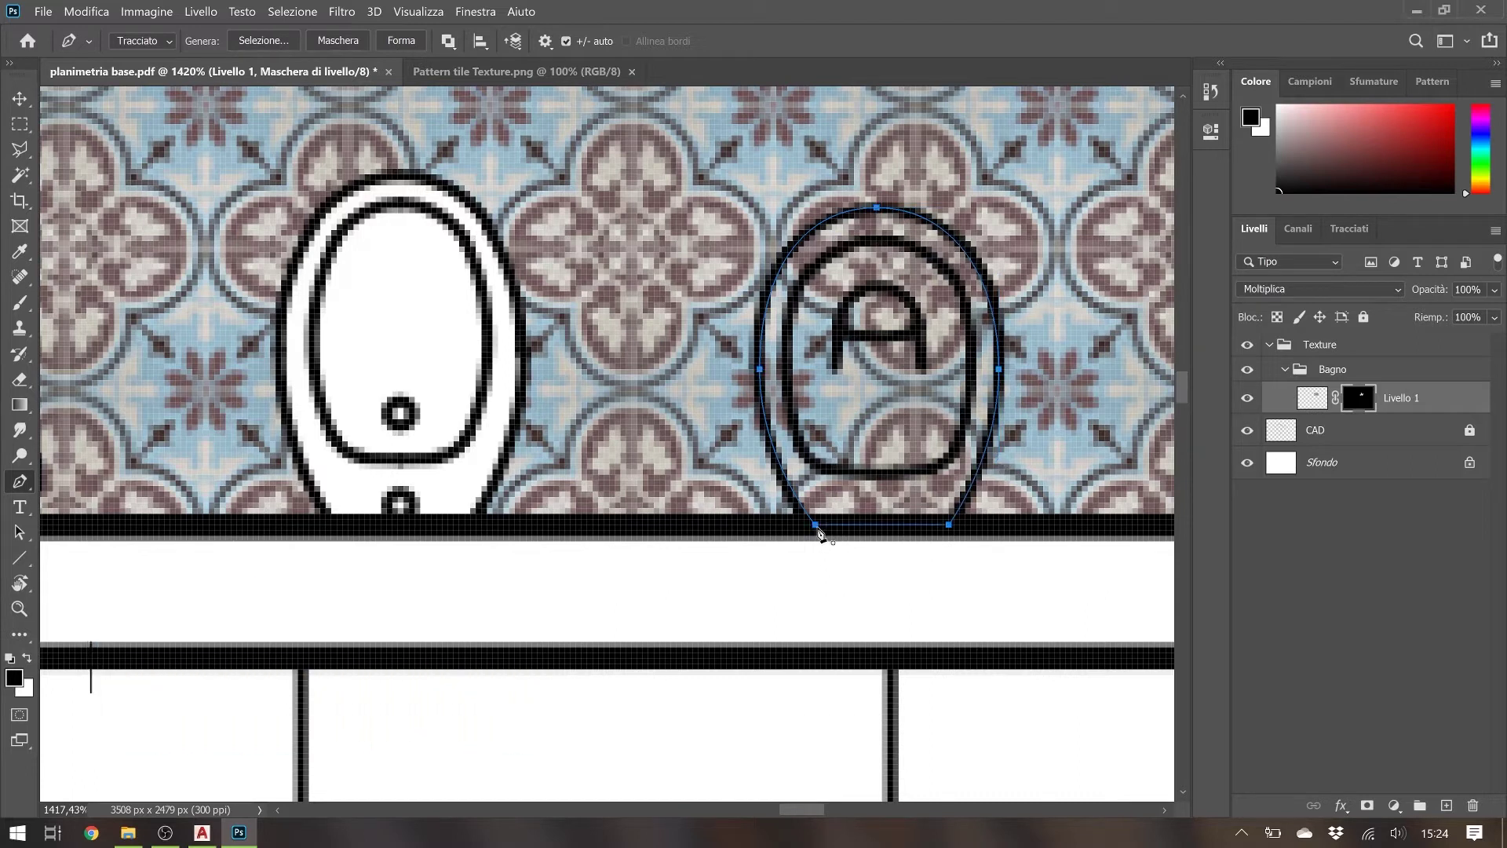
right_click(865, 439)
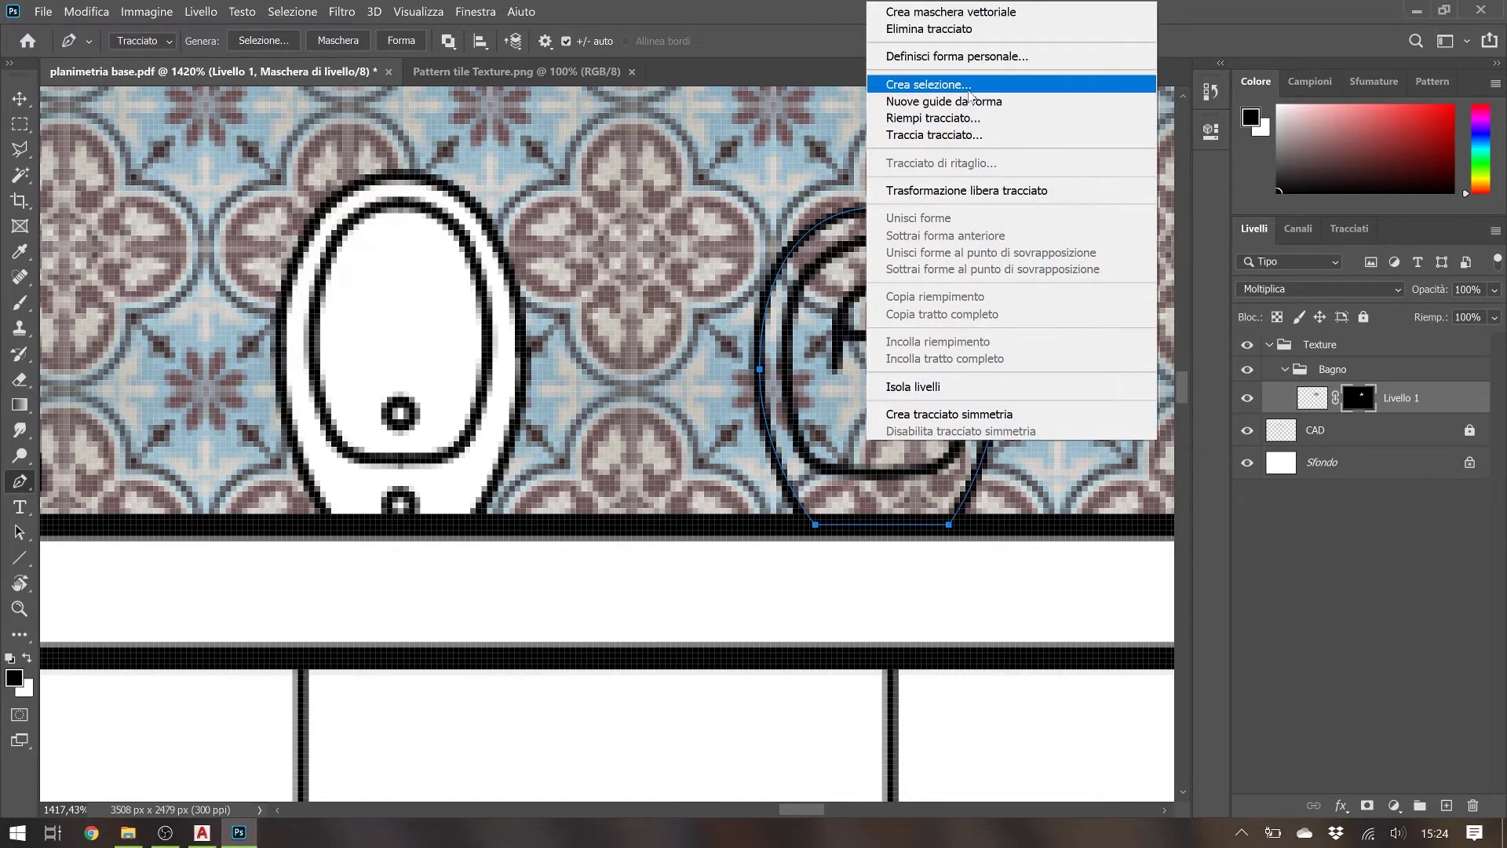
click(970, 85)
key(Return)
key(b)
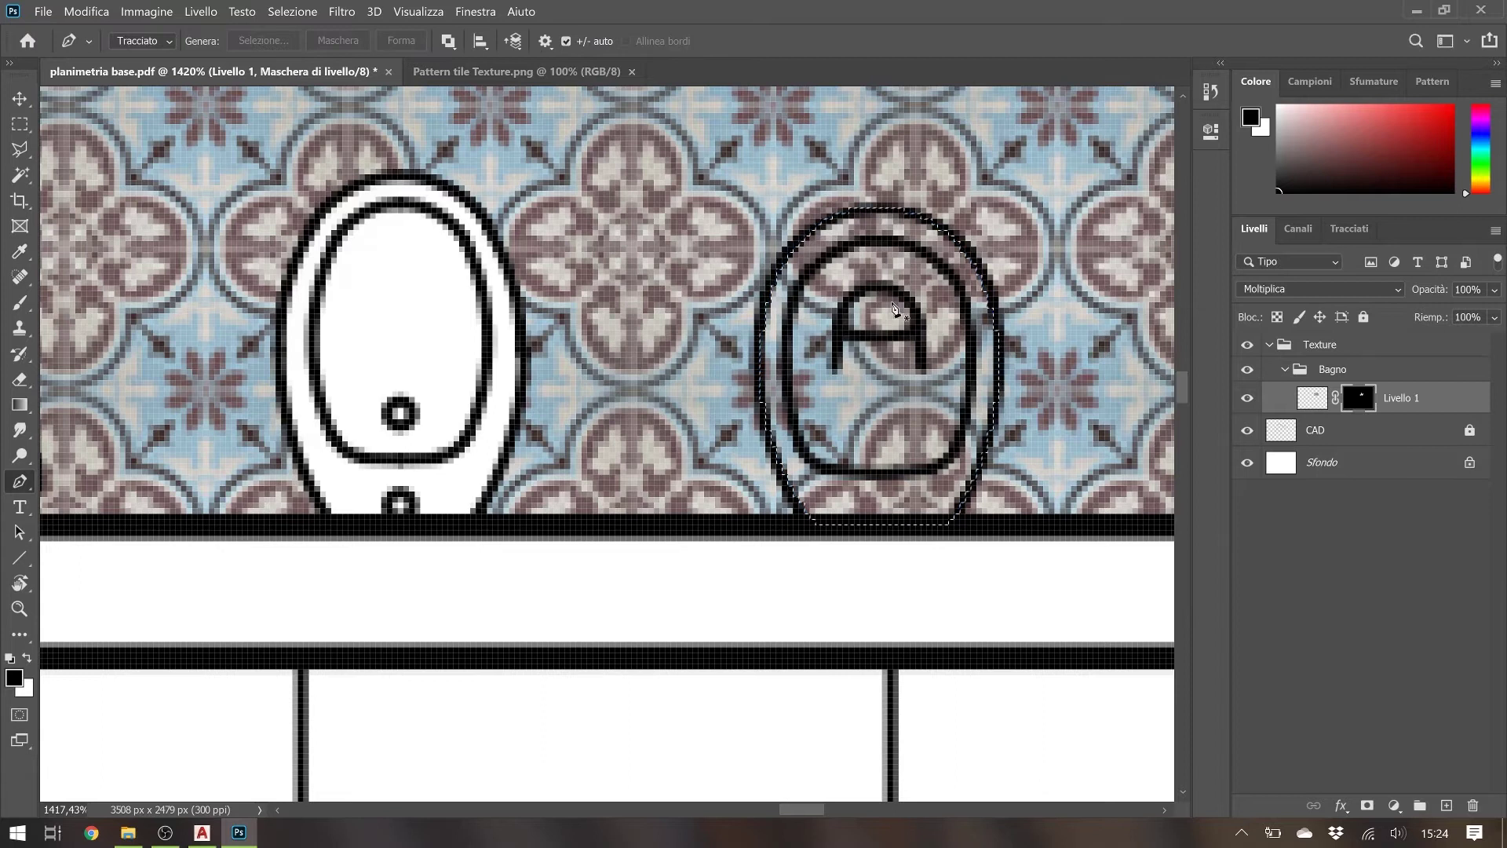
scroll(873, 379, down, 5)
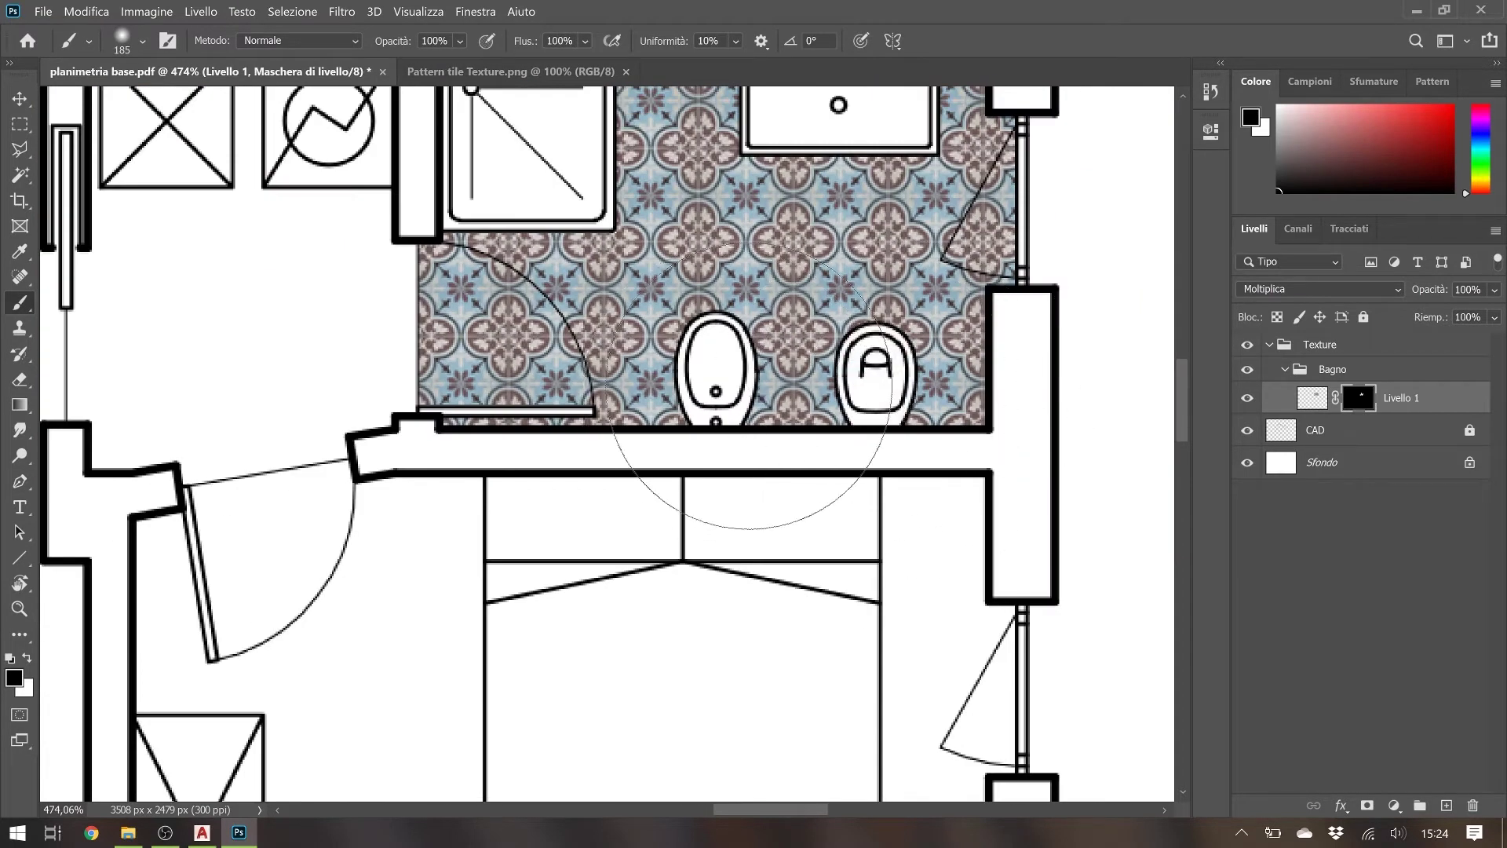
Add a Hue/Saturation adjustment (Luminosità +18, Saturazione +1) clipped to the tile layer Livello 1
scroll(750, 386, down, 3)
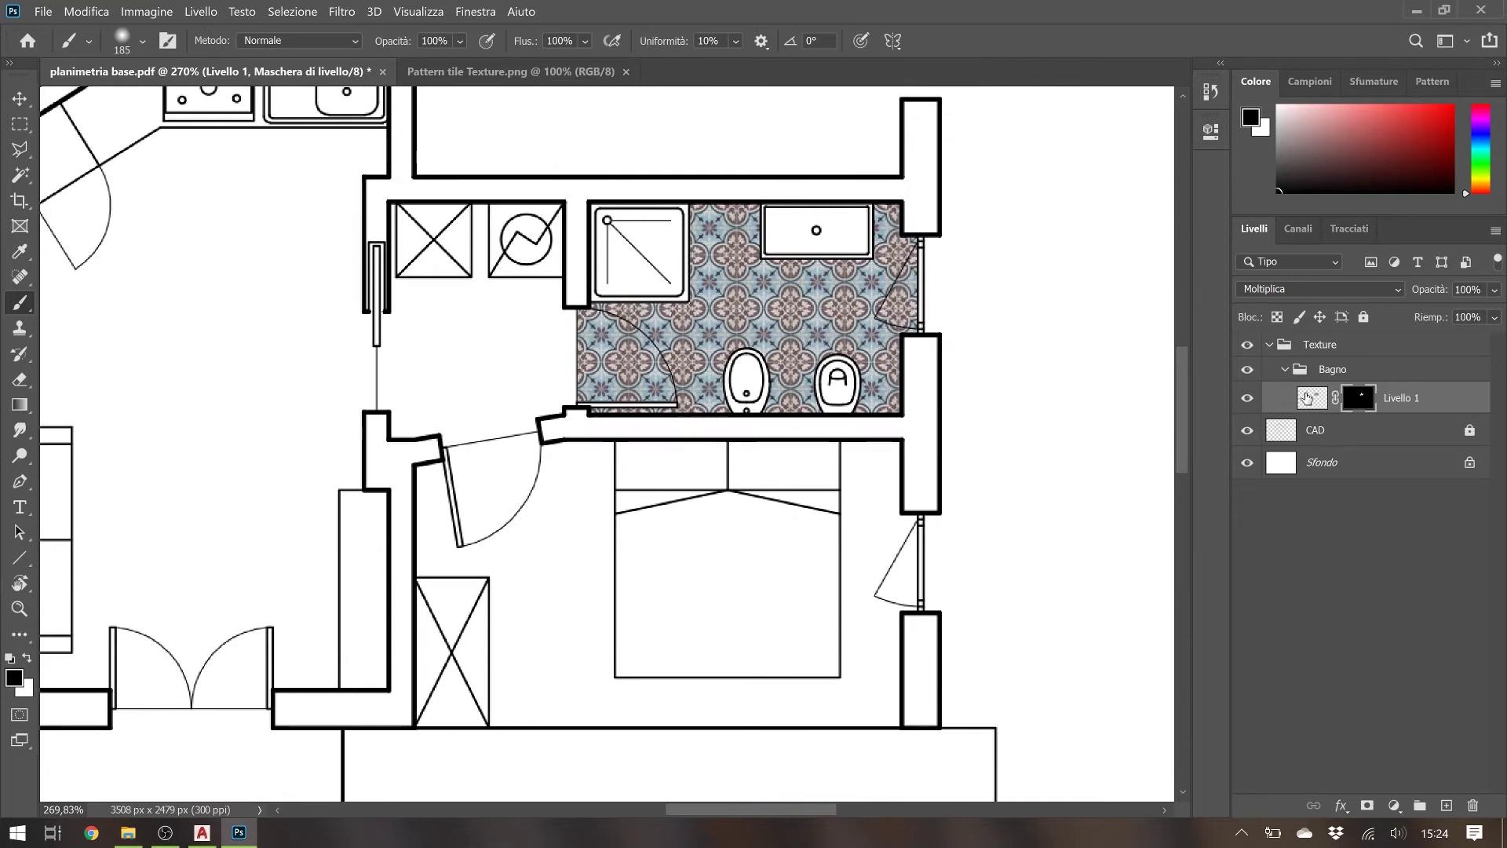
click(1307, 398)
click(1394, 808)
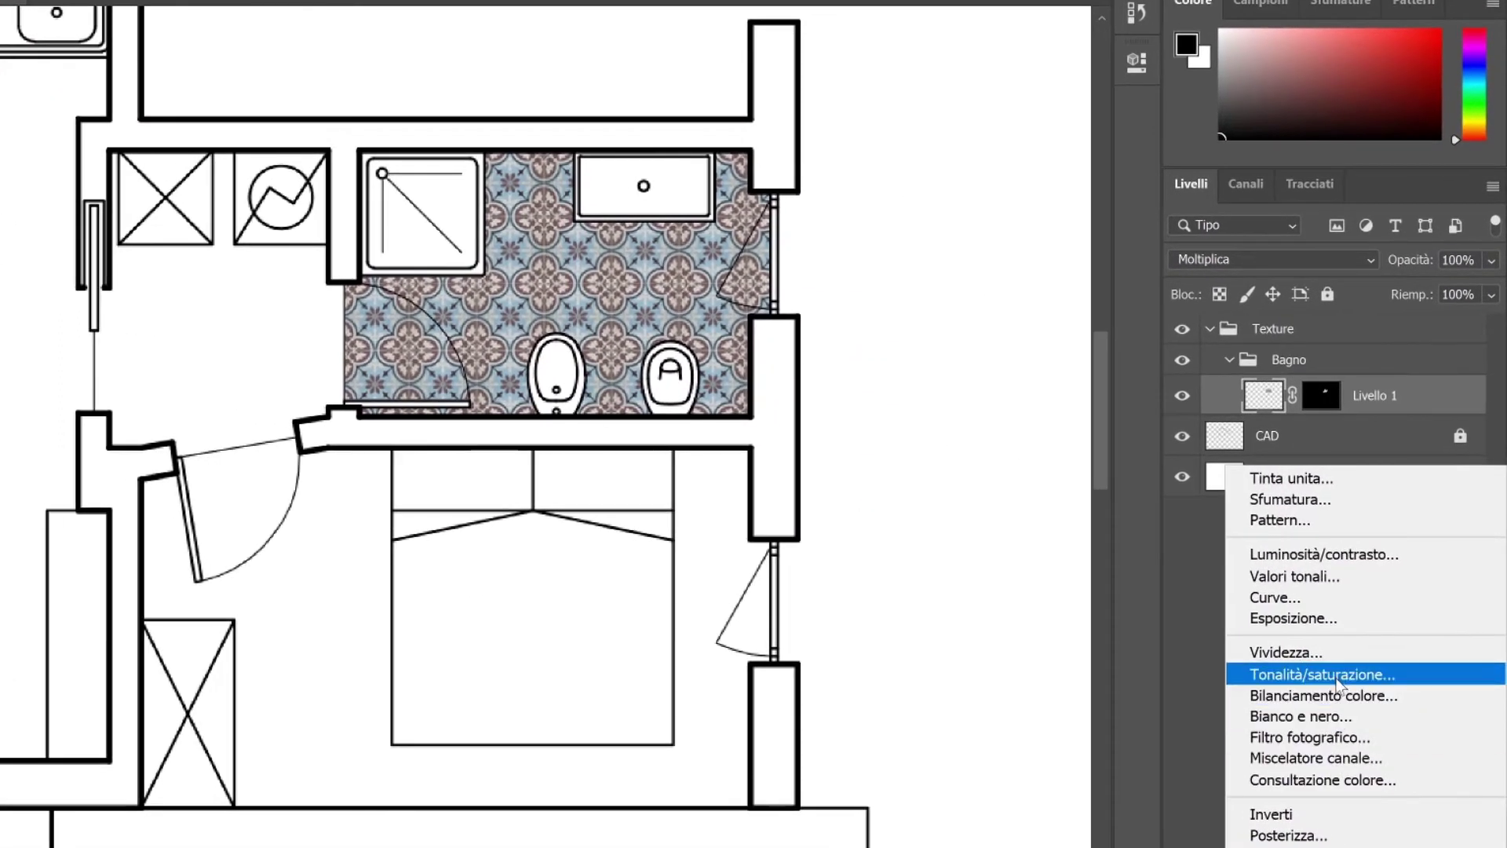
click(1337, 680)
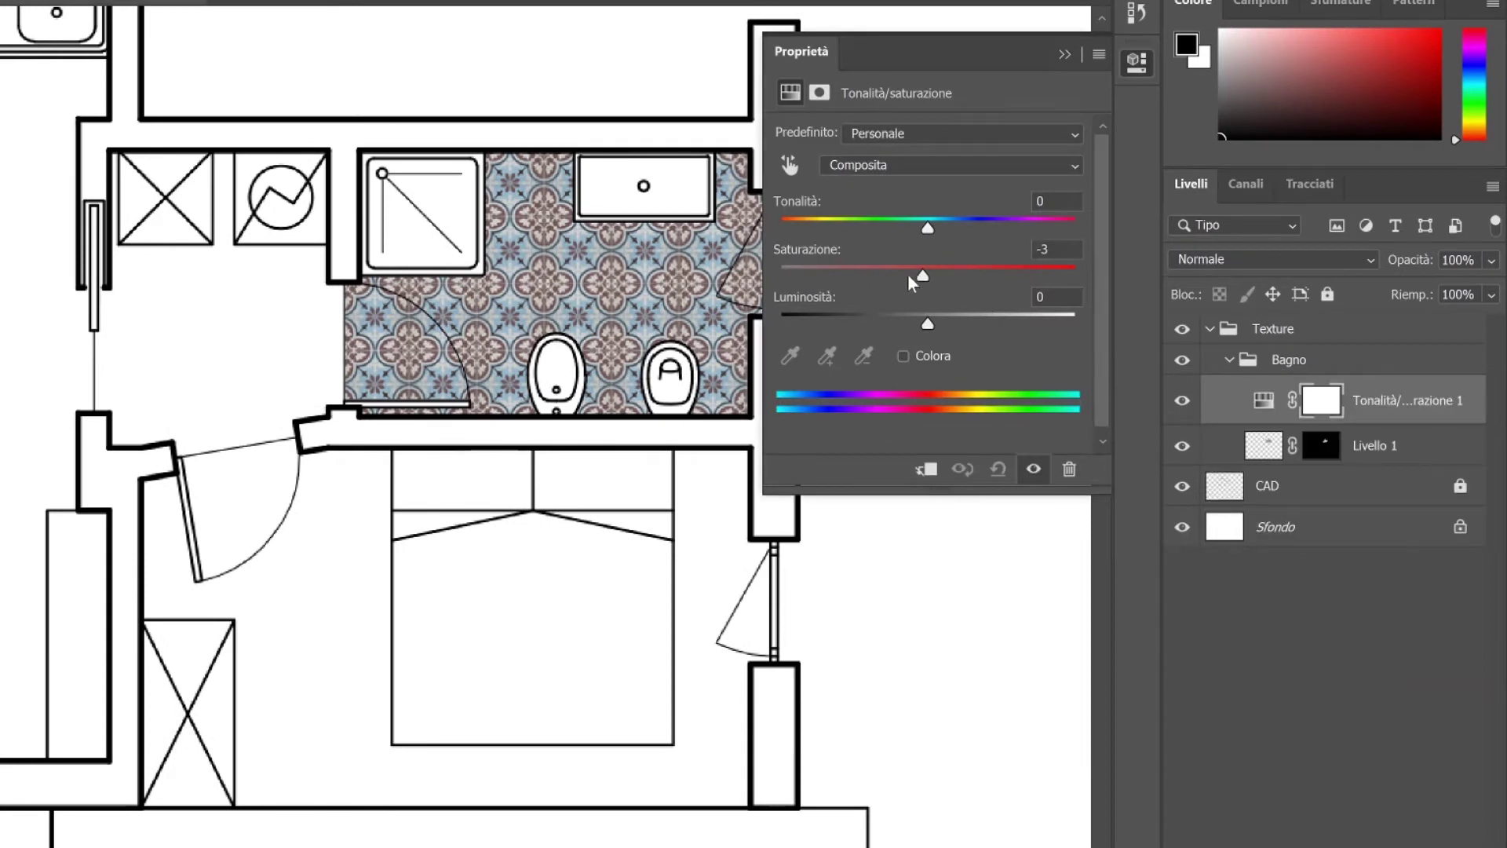
mouse_move(930, 324)
mouse_down()
mouse_move(969, 324)
mouse_move(954, 323)
mouse_up()
drag(887, 274, 912, 275)
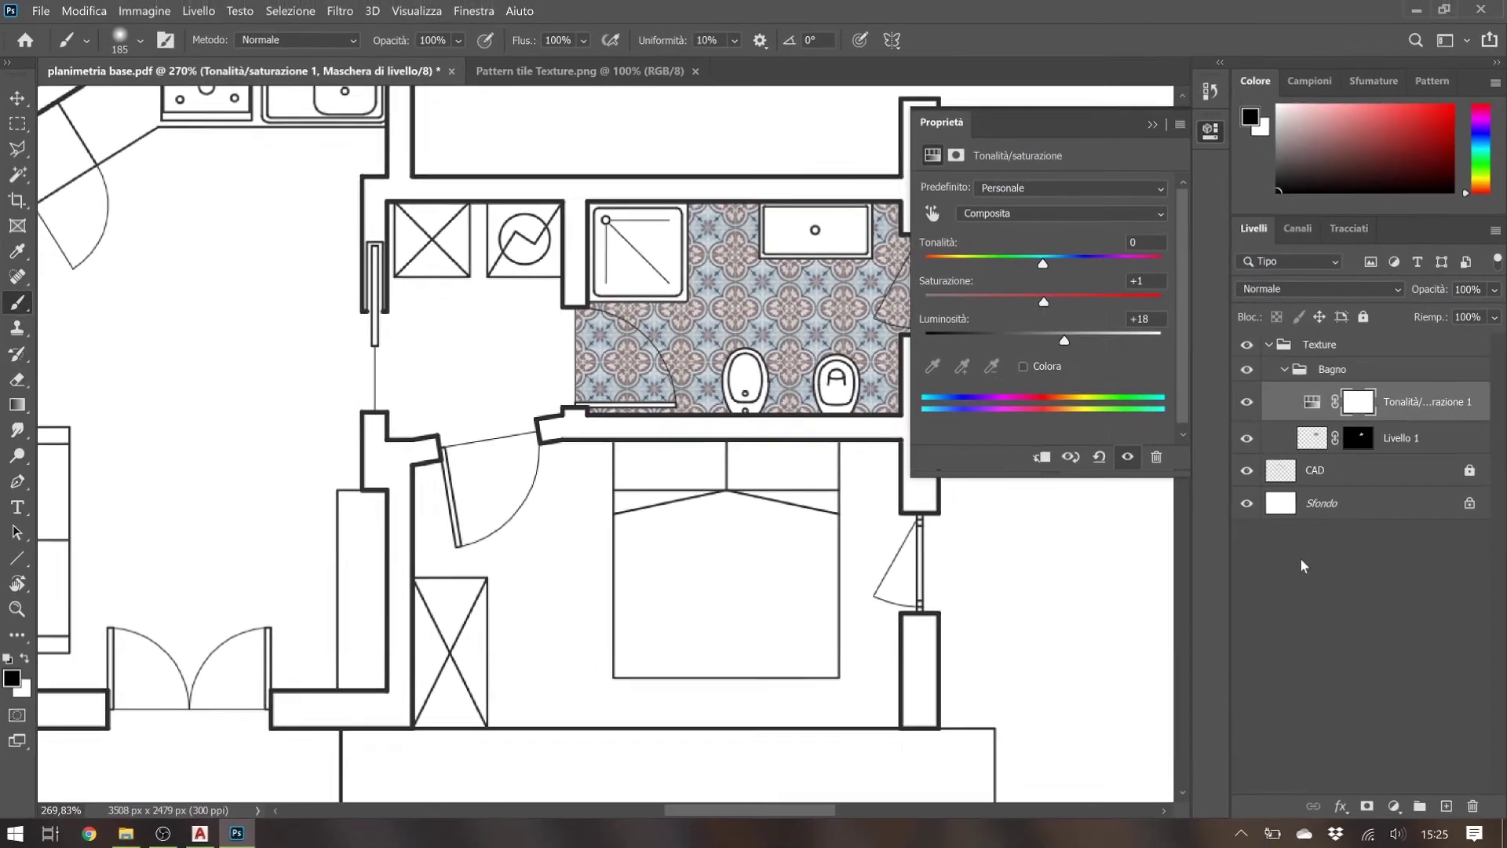
ctrl+click(1435, 412)
right_click(1436, 412)
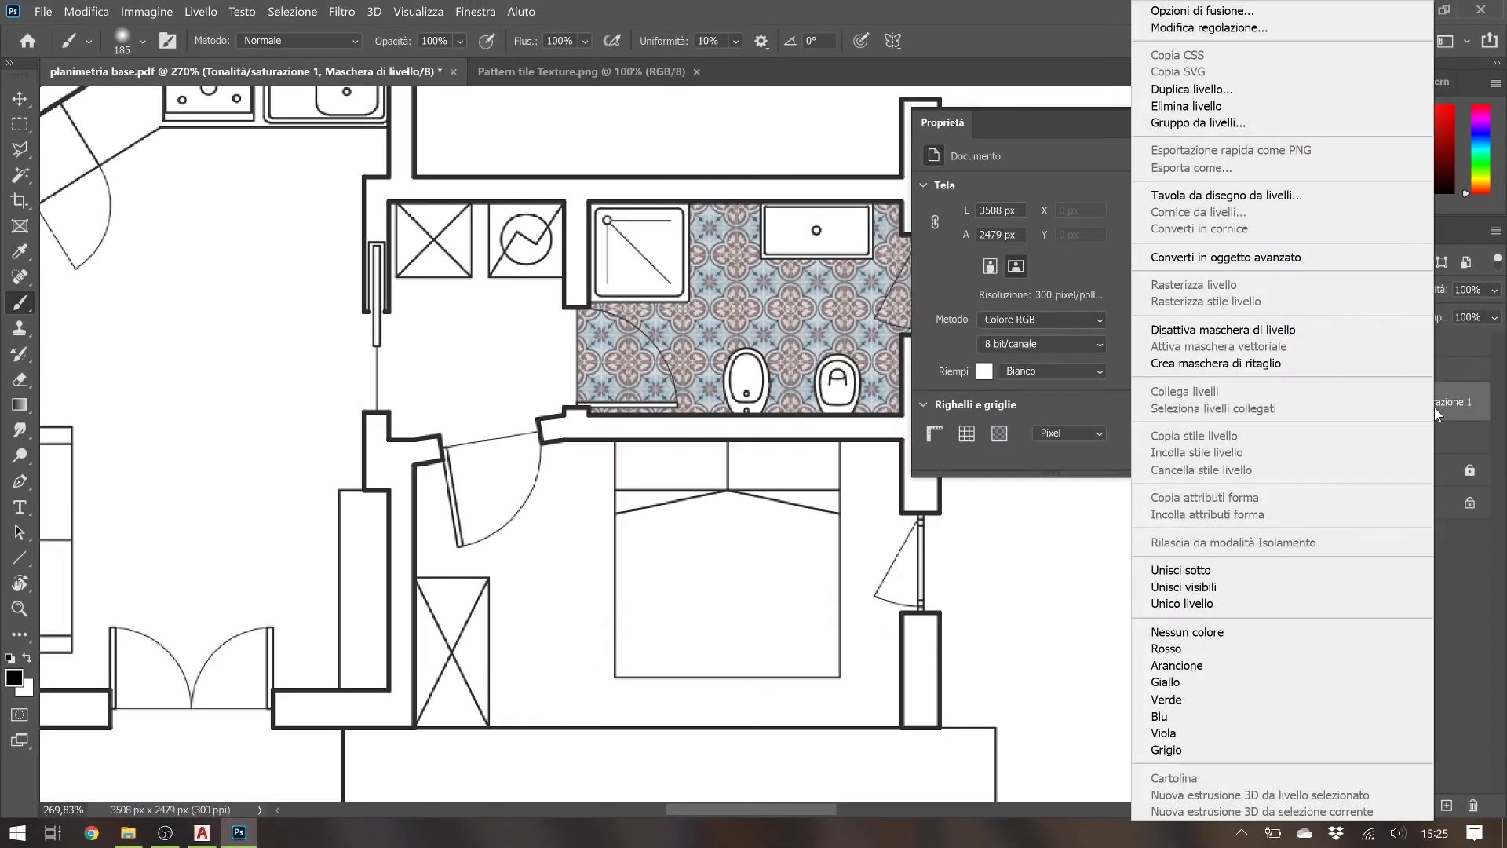
click(1335, 363)
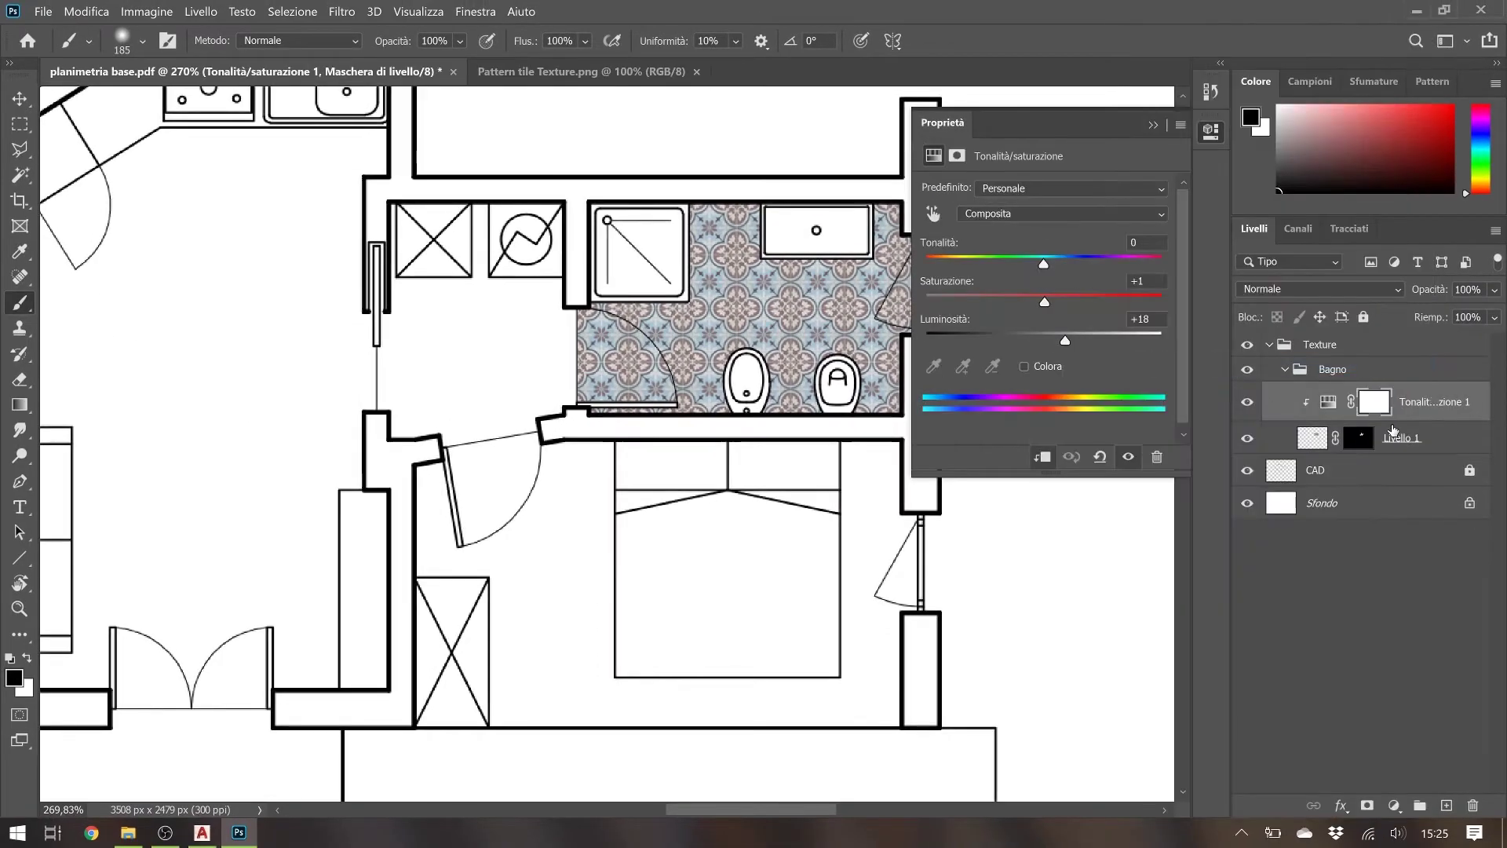
click(1211, 131)
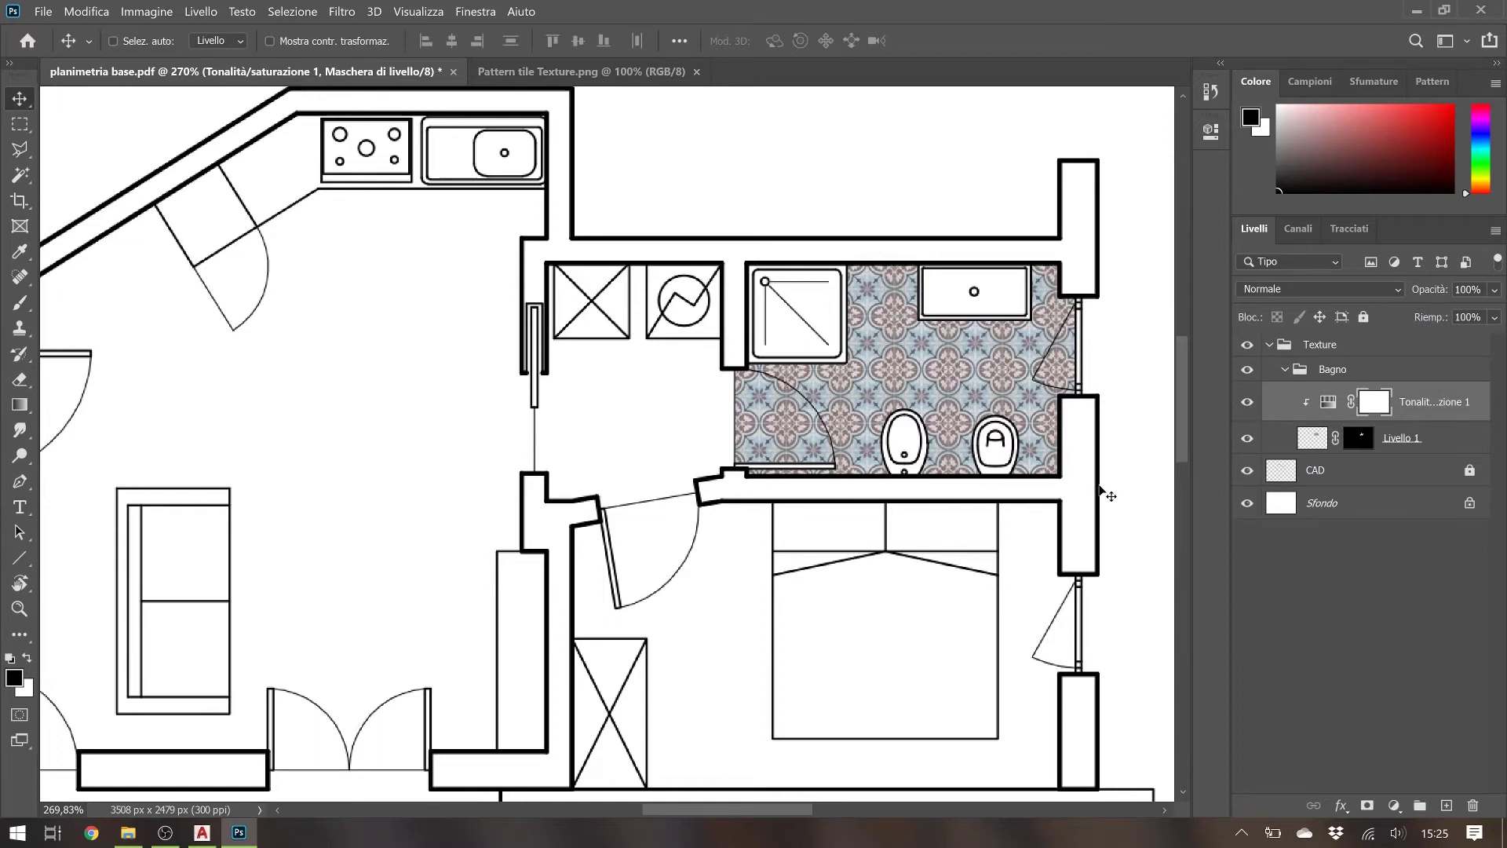
Create a new Wood group and place Wood Texture.jpg into the plan at a reduced scale
click(1282, 369)
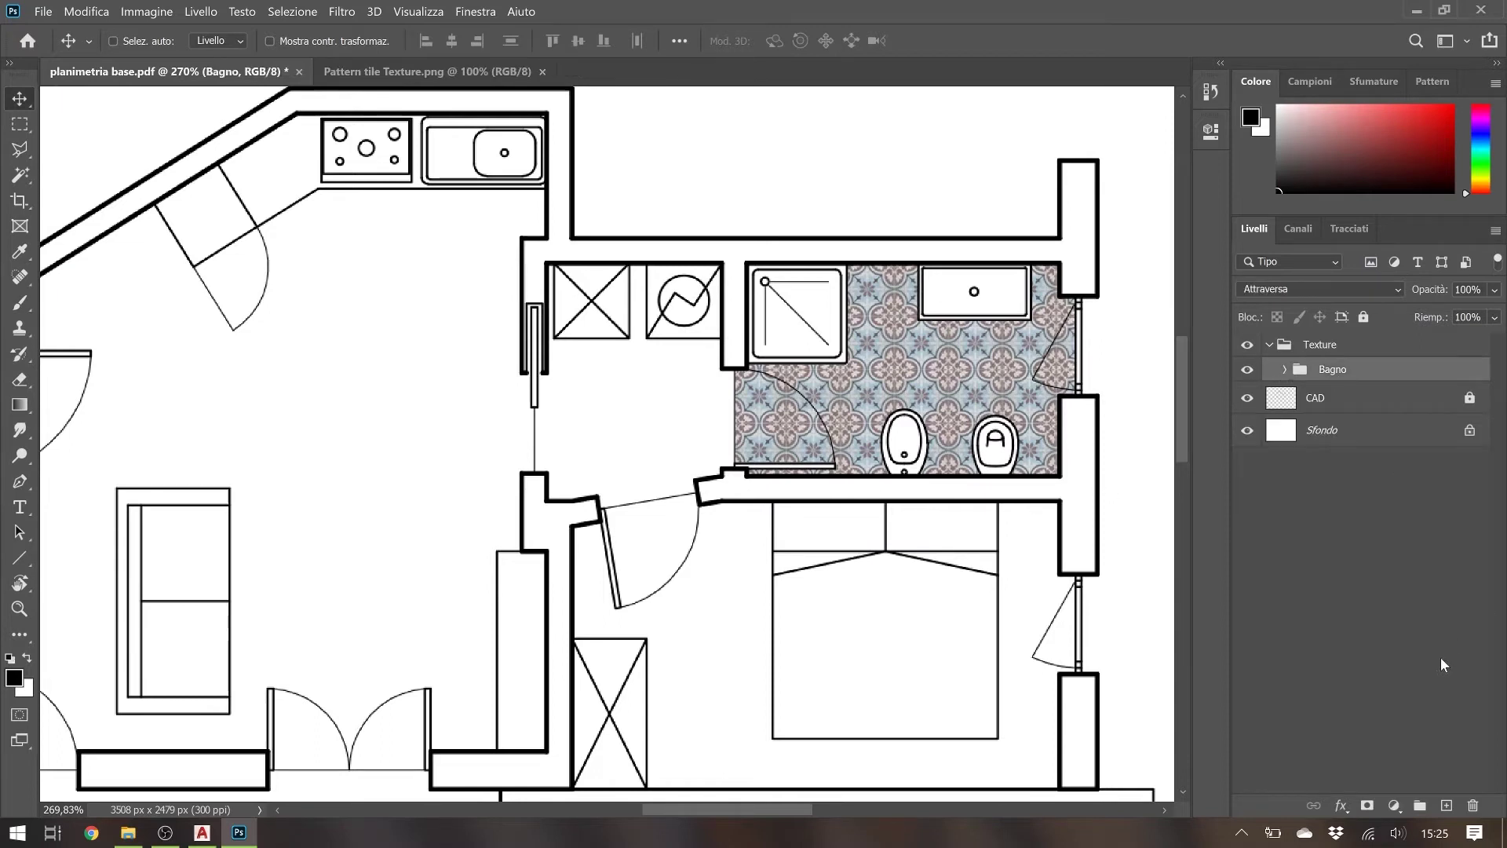
click(1419, 806)
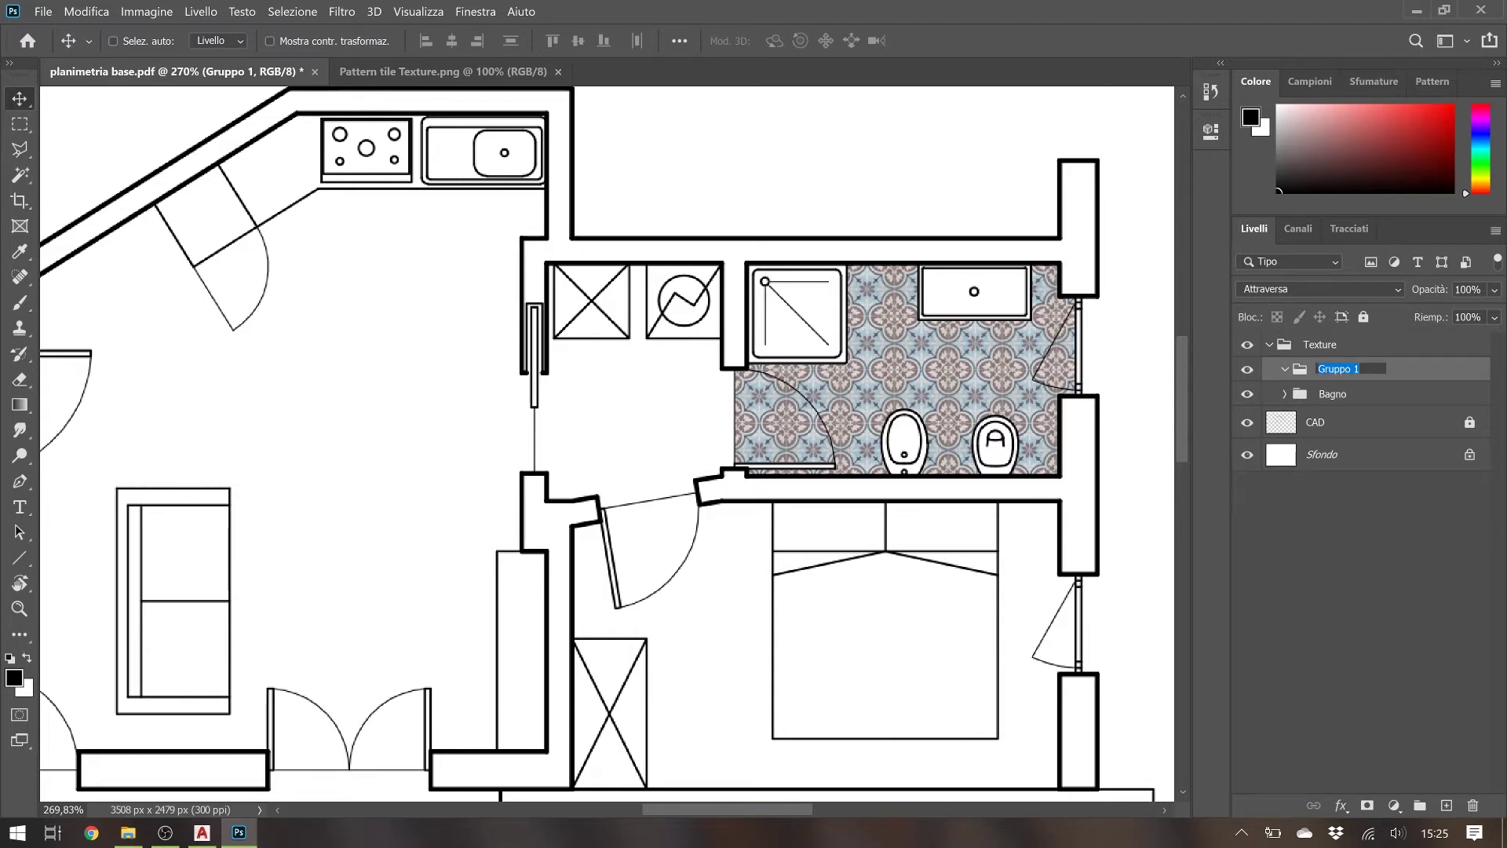
scroll(596, 432, down, 2)
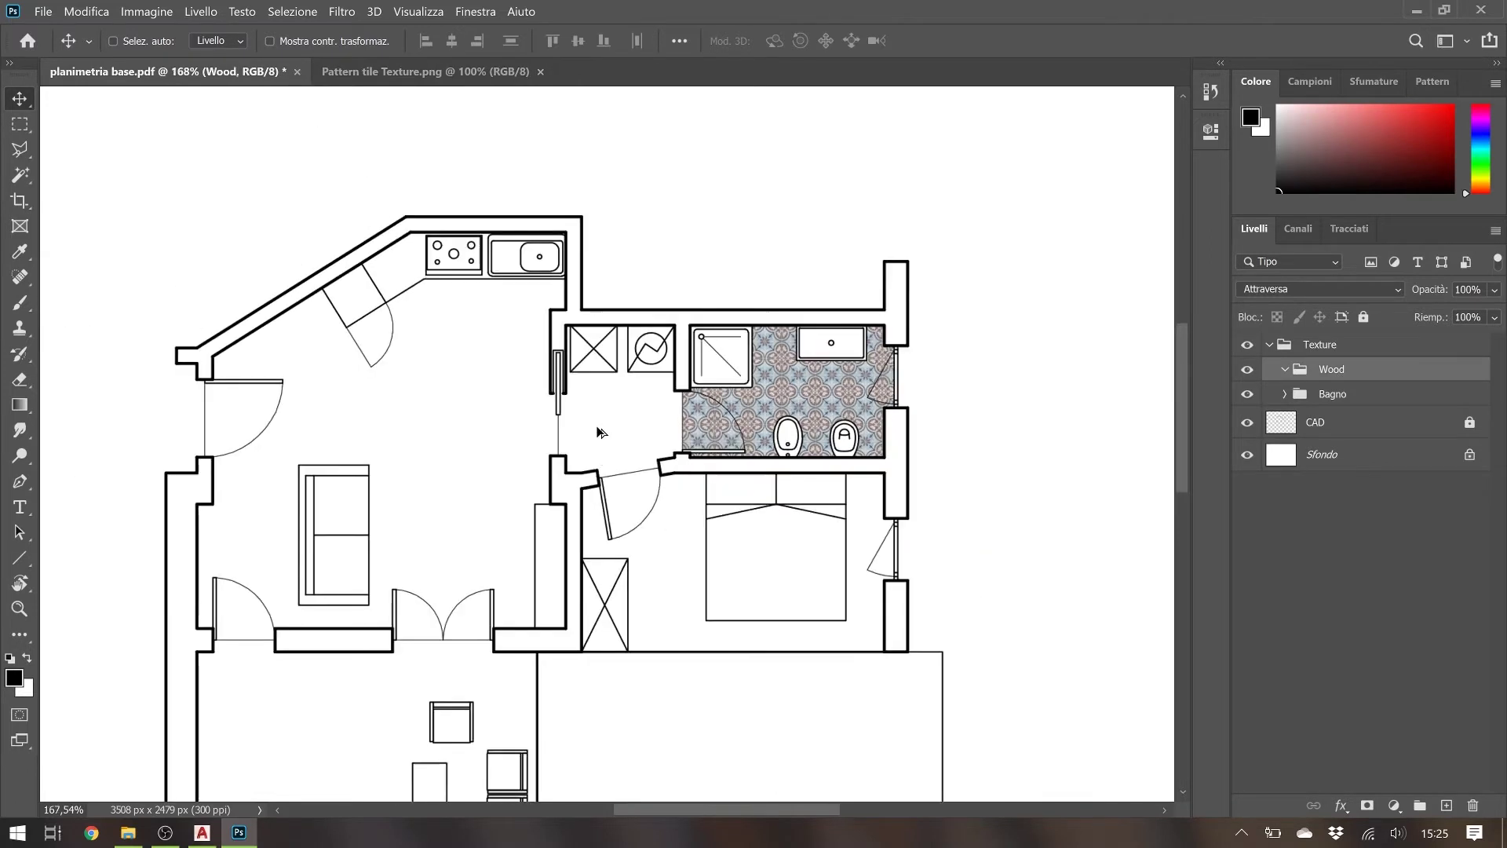
click(128, 833)
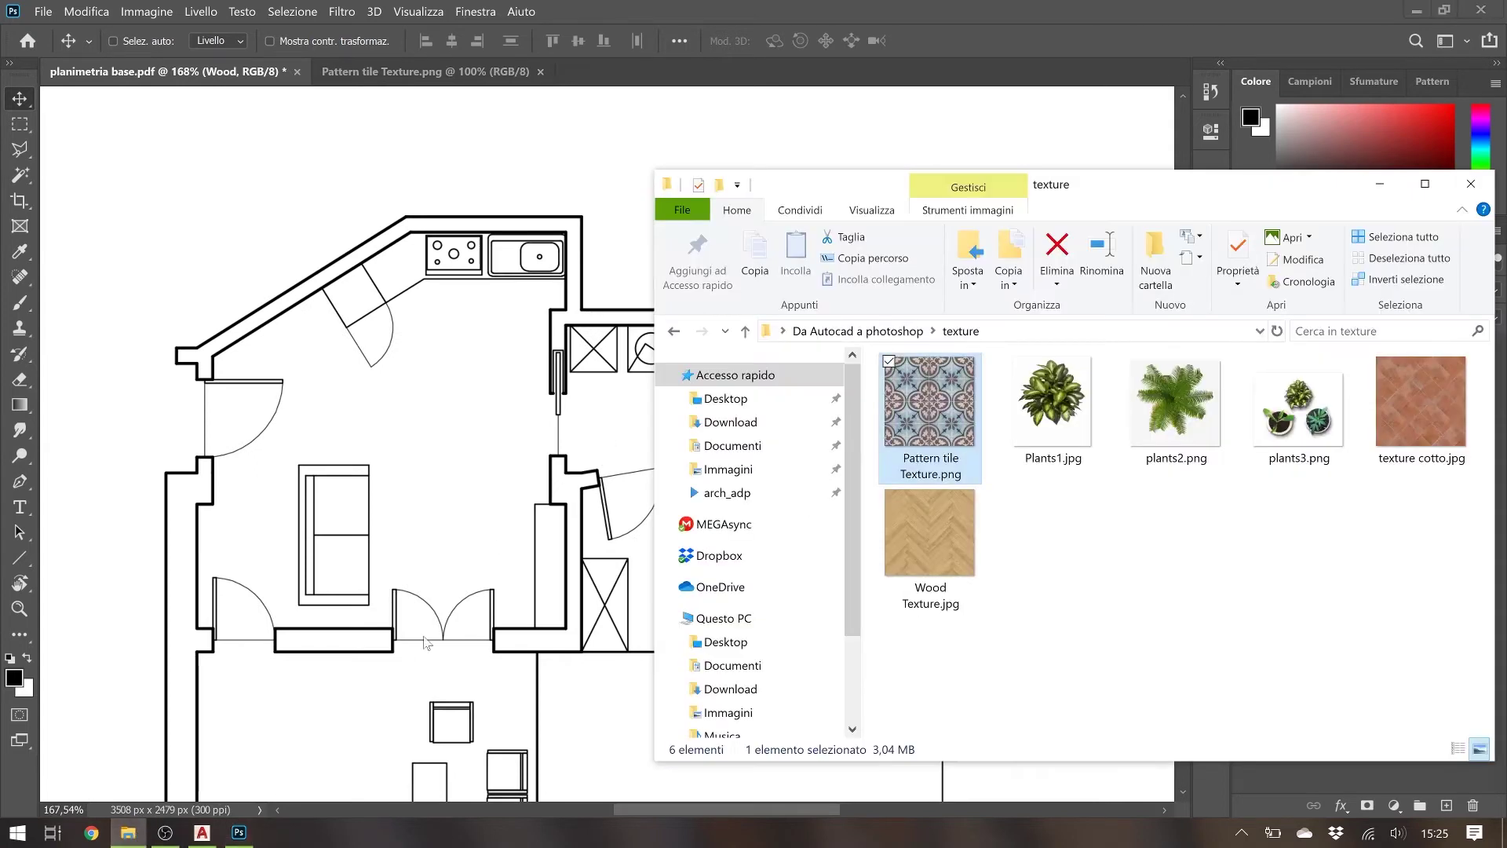
click(935, 531)
drag(931, 562, 549, 392)
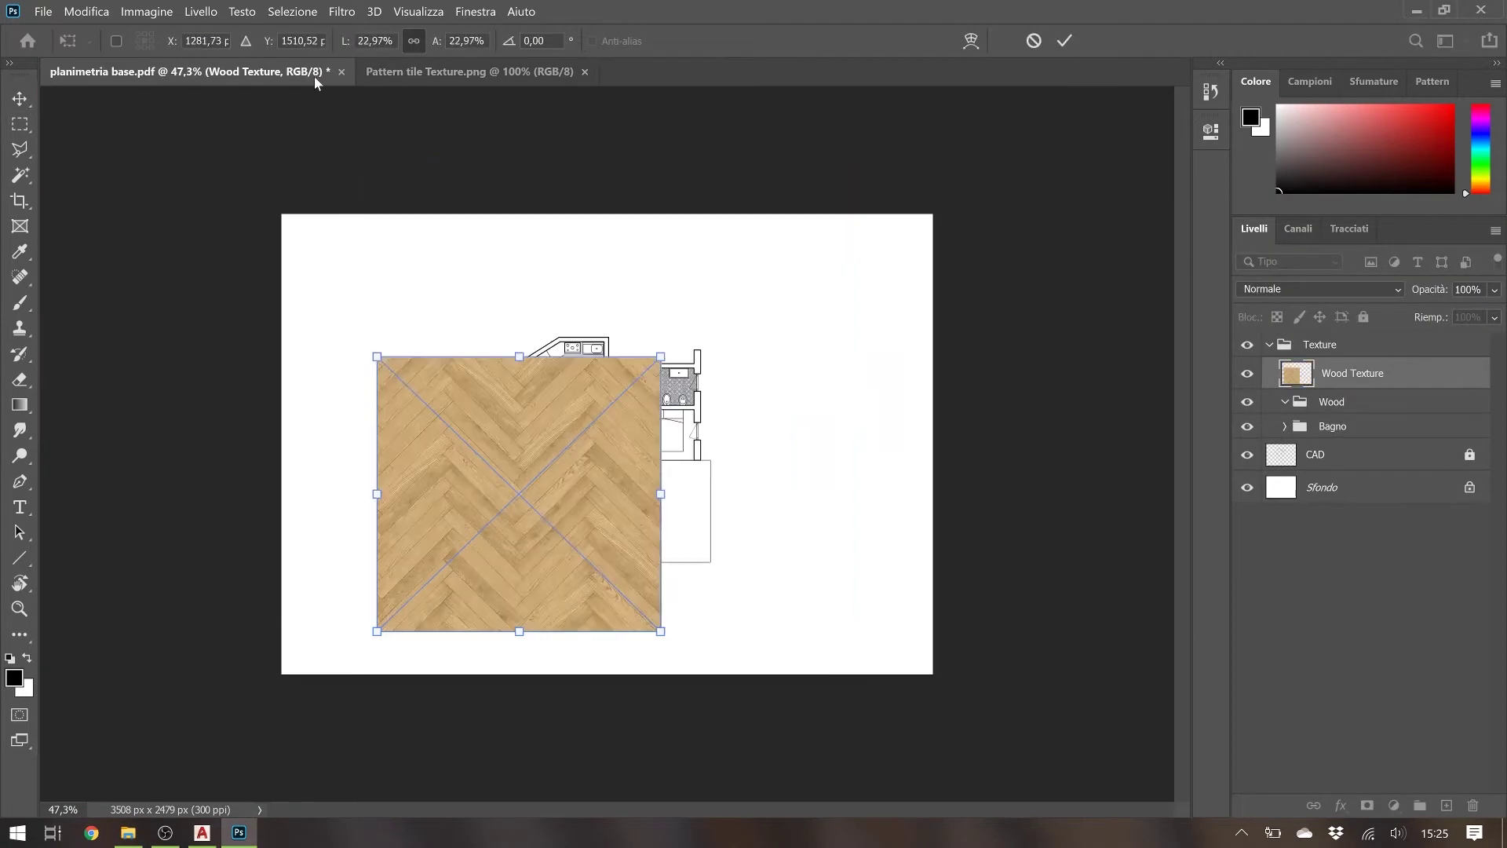
click(373, 40)
text(3)
key(Return)
Move the wood tile to the living room's top-left corner and duplicate it into a merged strip
scroll(608, 444, down, 2)
right_click(1351, 373)
click(1319, 212)
drag(682, 535, 634, 314)
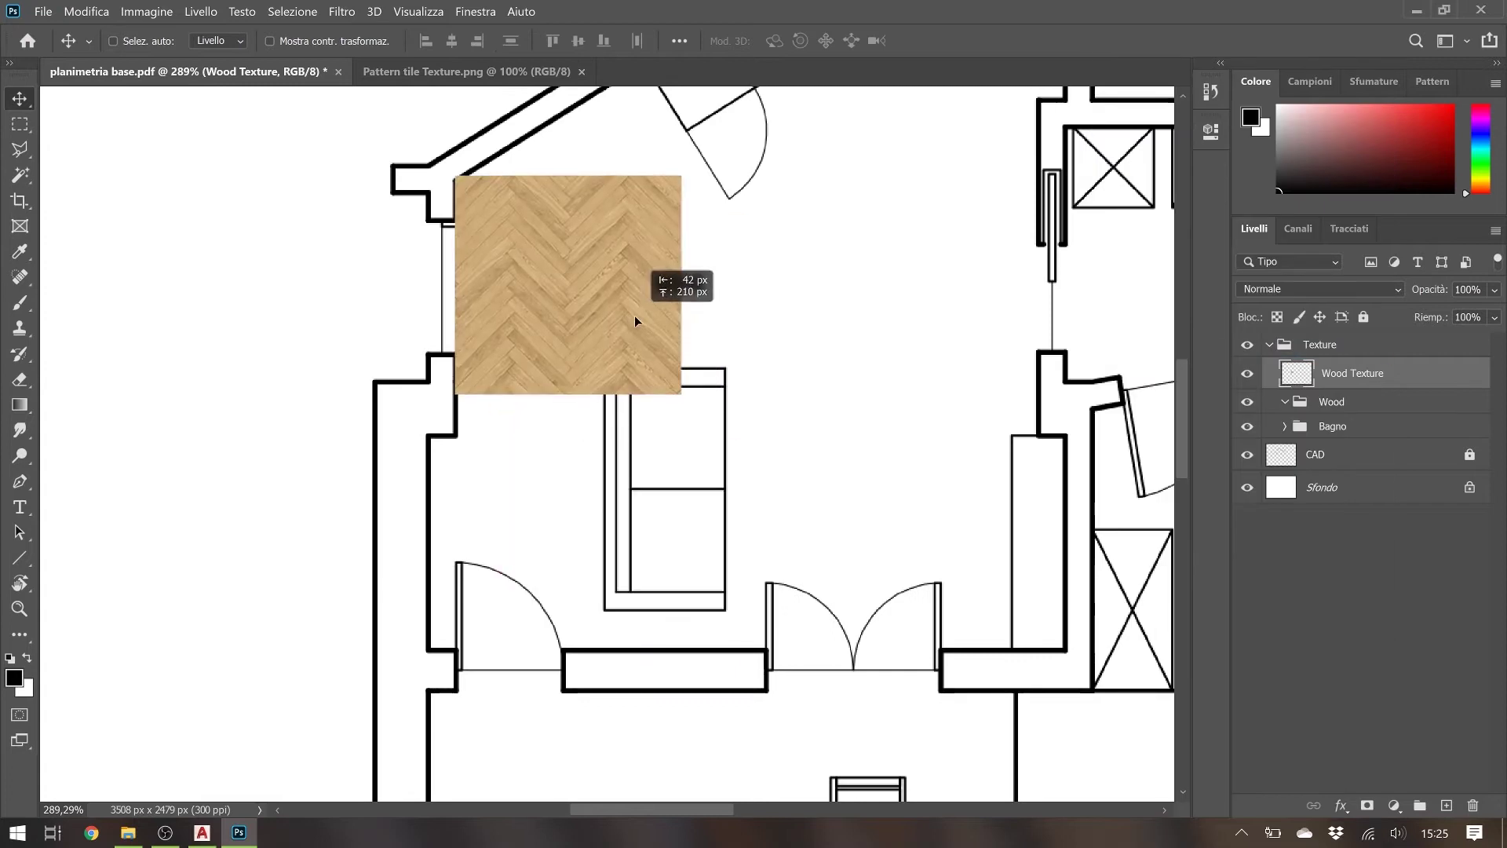
scroll(605, 311, down, 2)
scroll(612, 314, up, 3)
scroll(597, 328, down, 3)
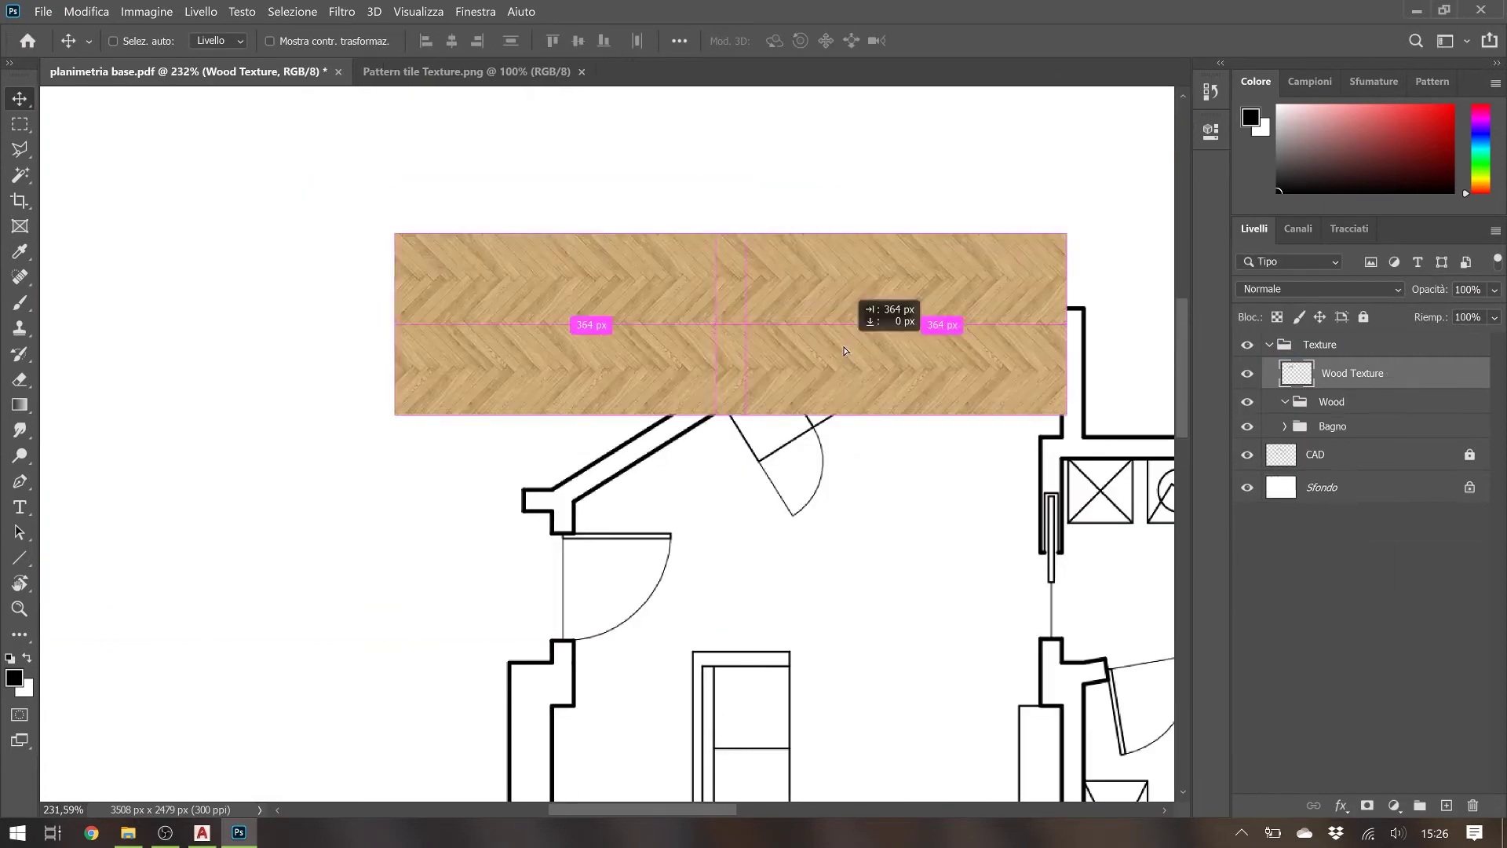
mouse_move(892, 329)
mouse_down()
mouse_move(903, 259)
mouse_move(887, 263)
mouse_move(830, 508)
mouse_up()
key(ctrl+e)
Hide the wood texture layer and switch to the Polygonal Lasso to outline the floor
scroll(831, 507, up, 5)
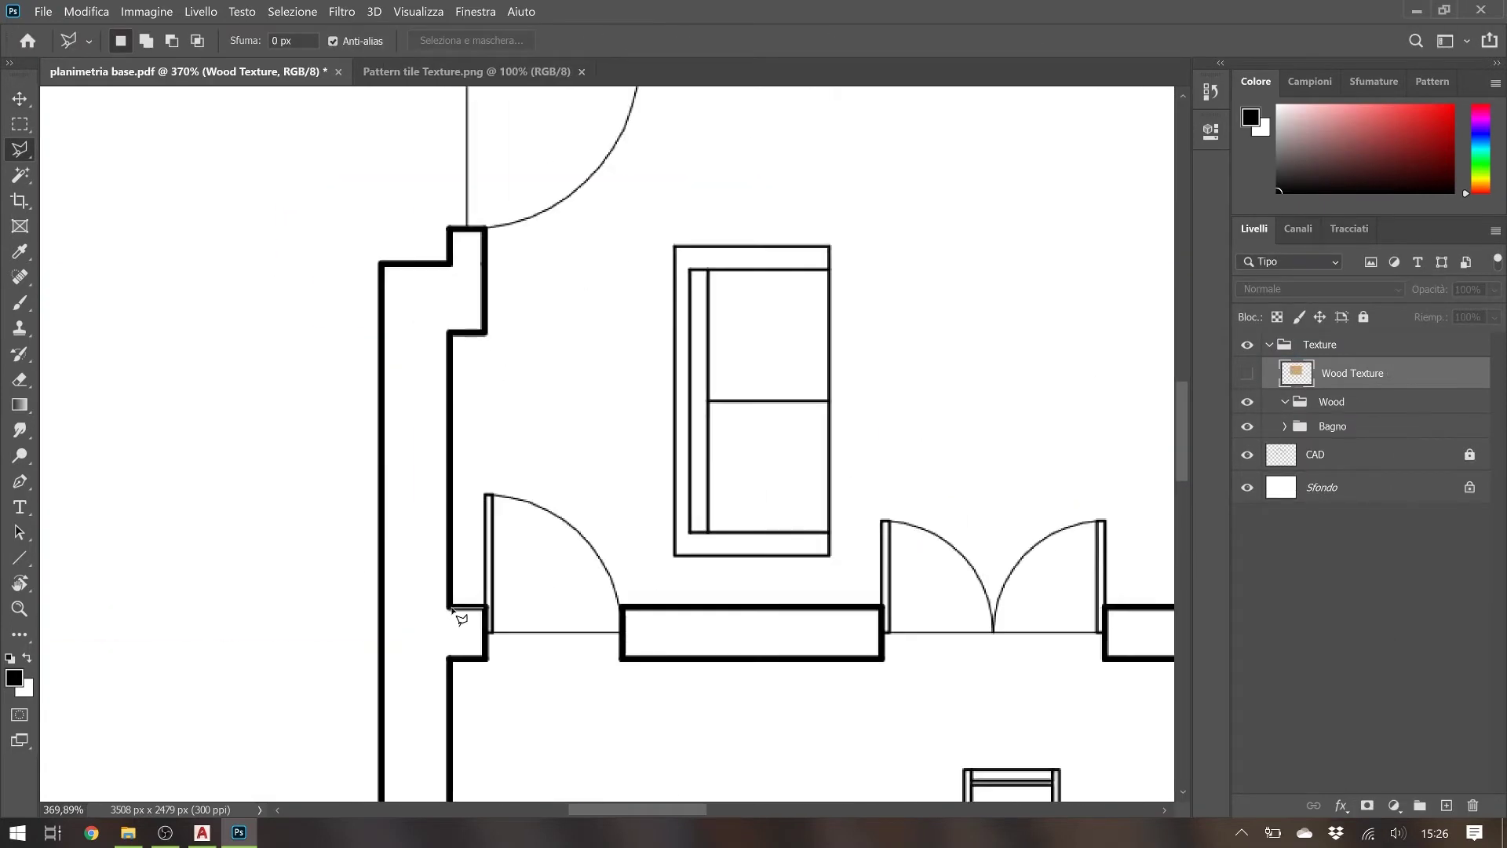
scroll(471, 471, up, 5)
click(1247, 373)
key(l)
scroll(1046, 666, down, 2)
scroll(1047, 665, right, 5)
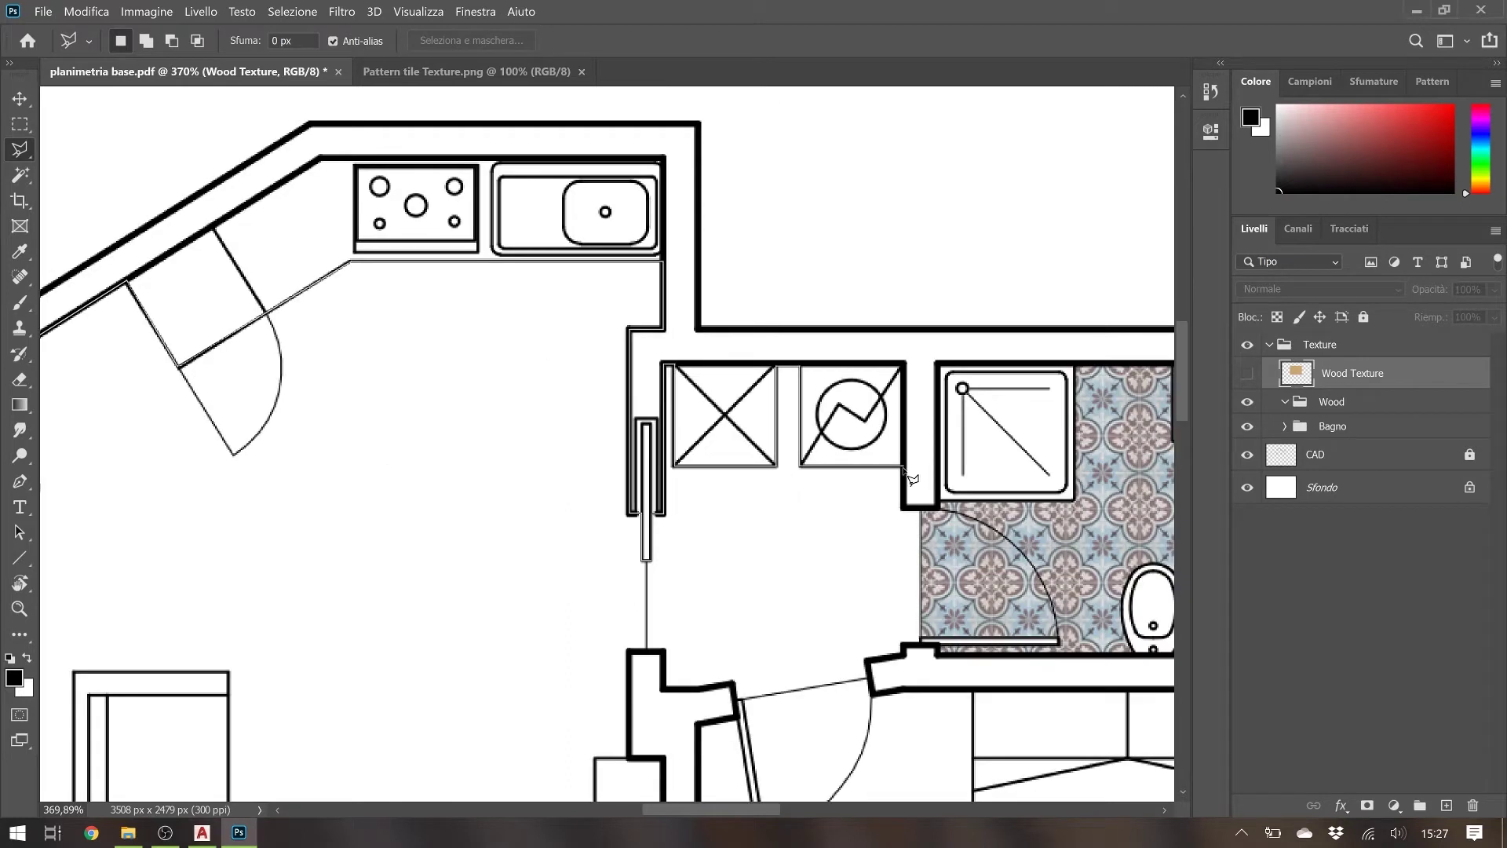
scroll(874, 688, down, 5)
scroll(873, 687, right, 4)
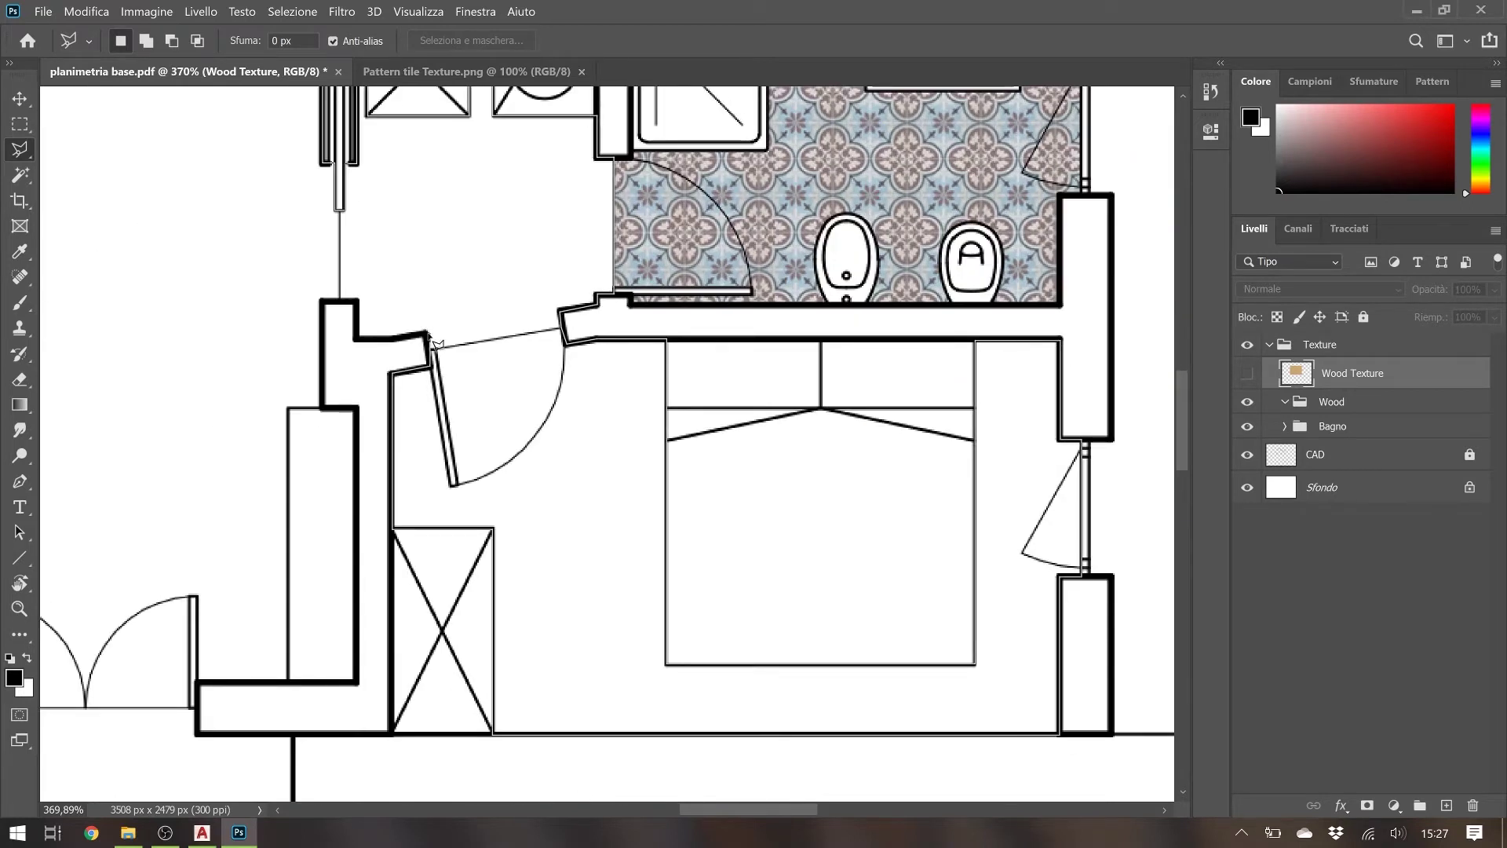
scroll(857, 609, left, 8)
scroll(857, 609, down, 1)
Close the floor outline and mask the Wood Texture layer to it
double_click(857, 601)
scroll(857, 600, down, 3)
click(1247, 373)
click(1366, 805)
scroll(503, 398, up, 5)
Select a thin doorway strip with the Rectangular Marquee to clean up the wood mask
key(m)
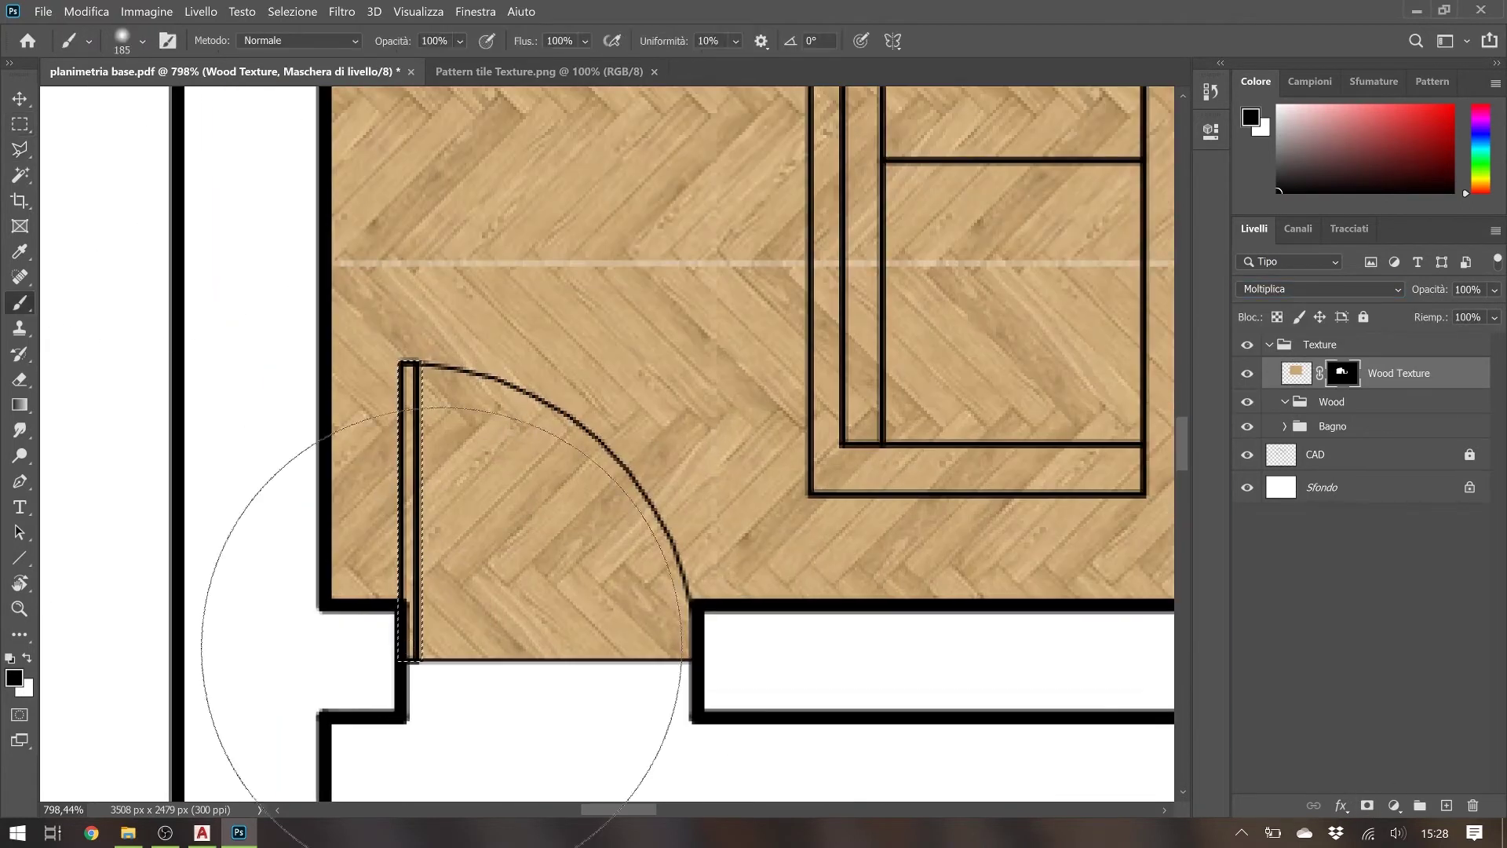
scroll(502, 398, down, 3)
scroll(503, 398, down, 3)
scroll(503, 398, right, 3)
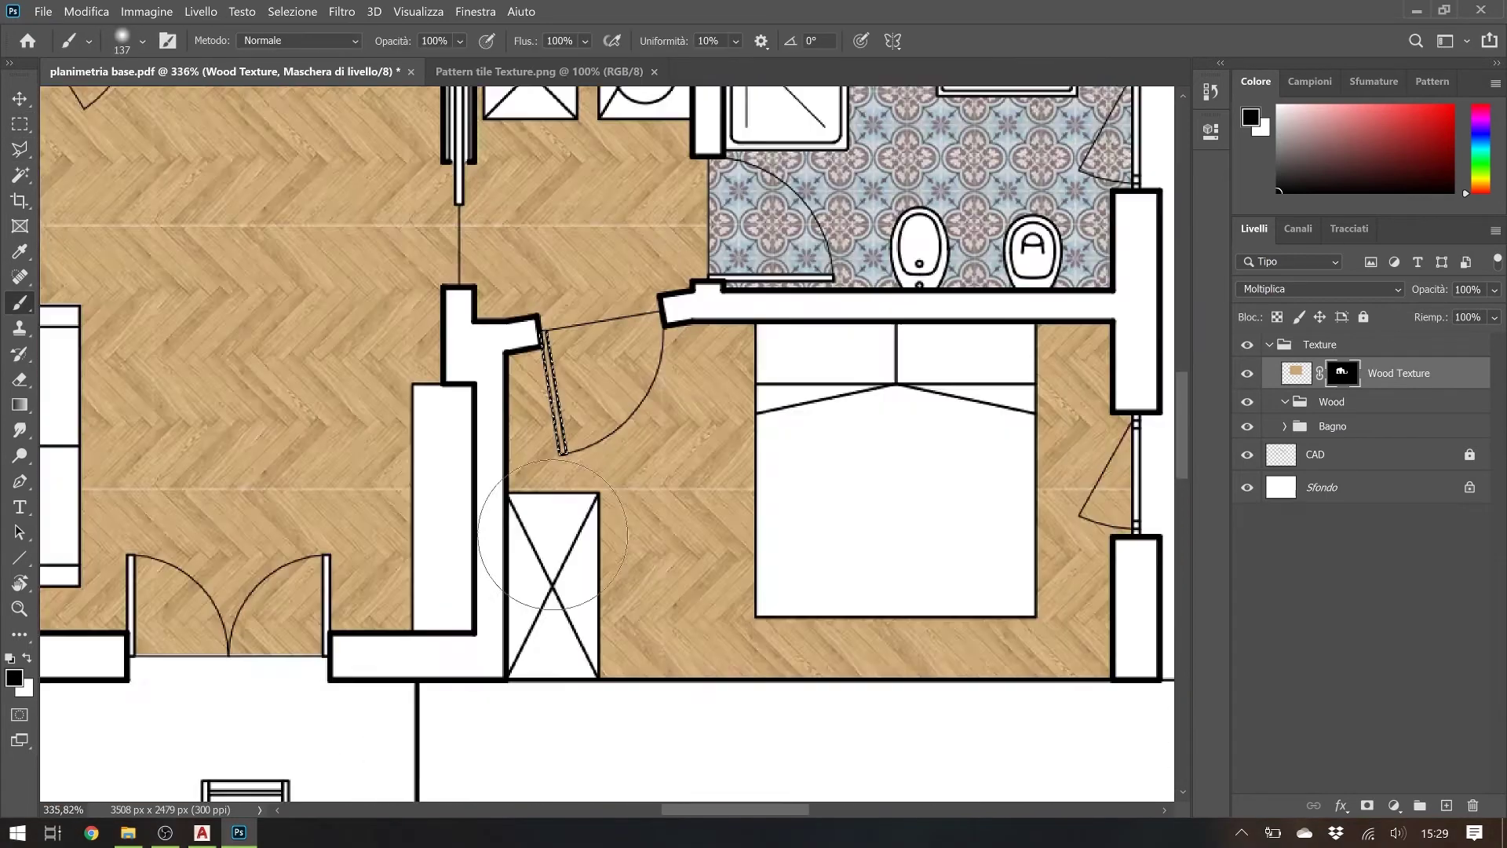
scroll(278, 377, up, 5)
drag(278, 376, 609, 361)
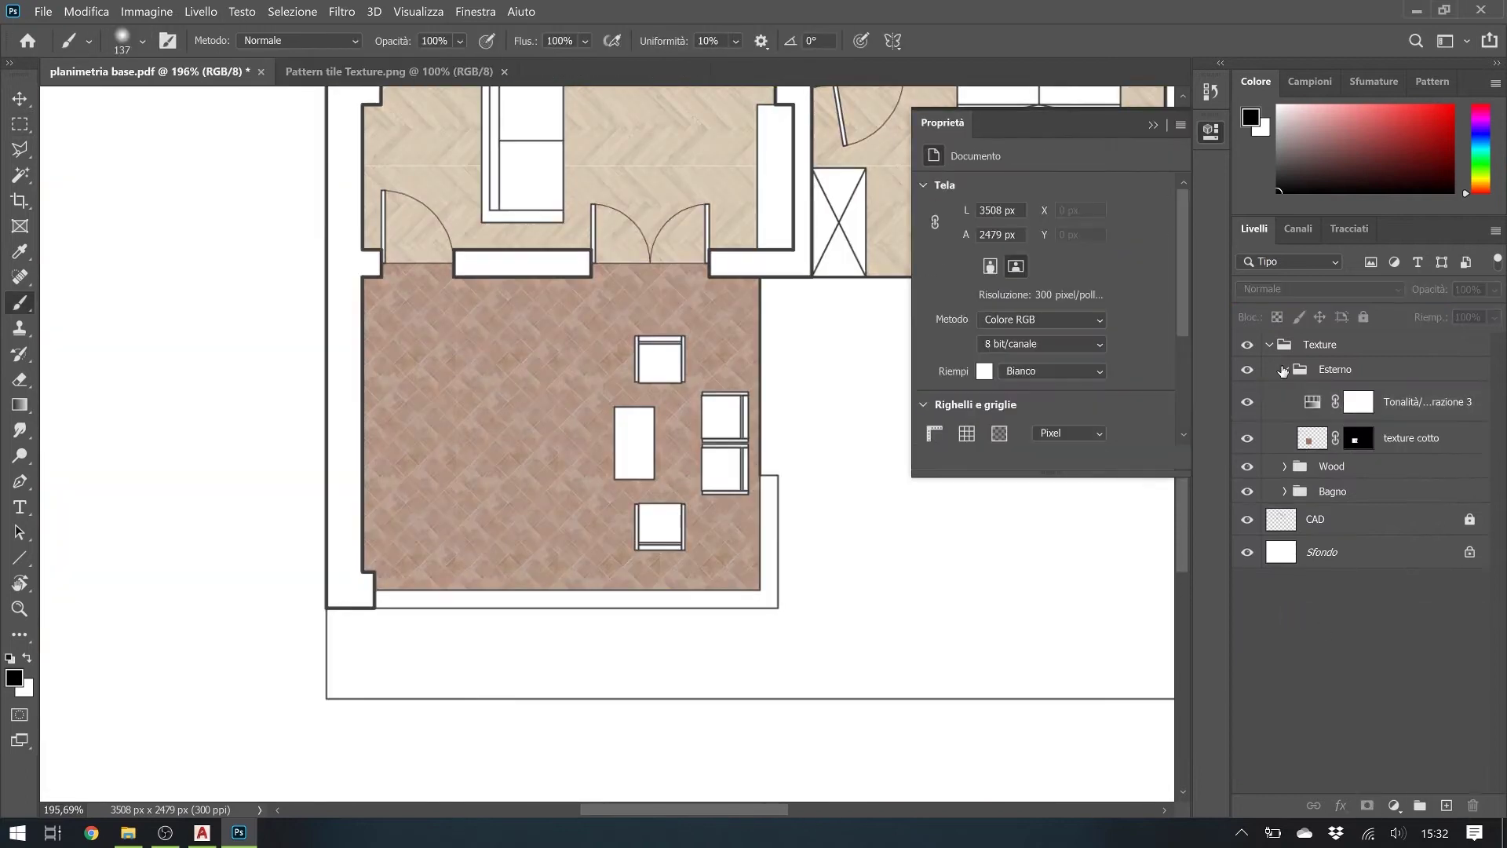
click(1211, 131)
scroll(814, 403, down, 3)
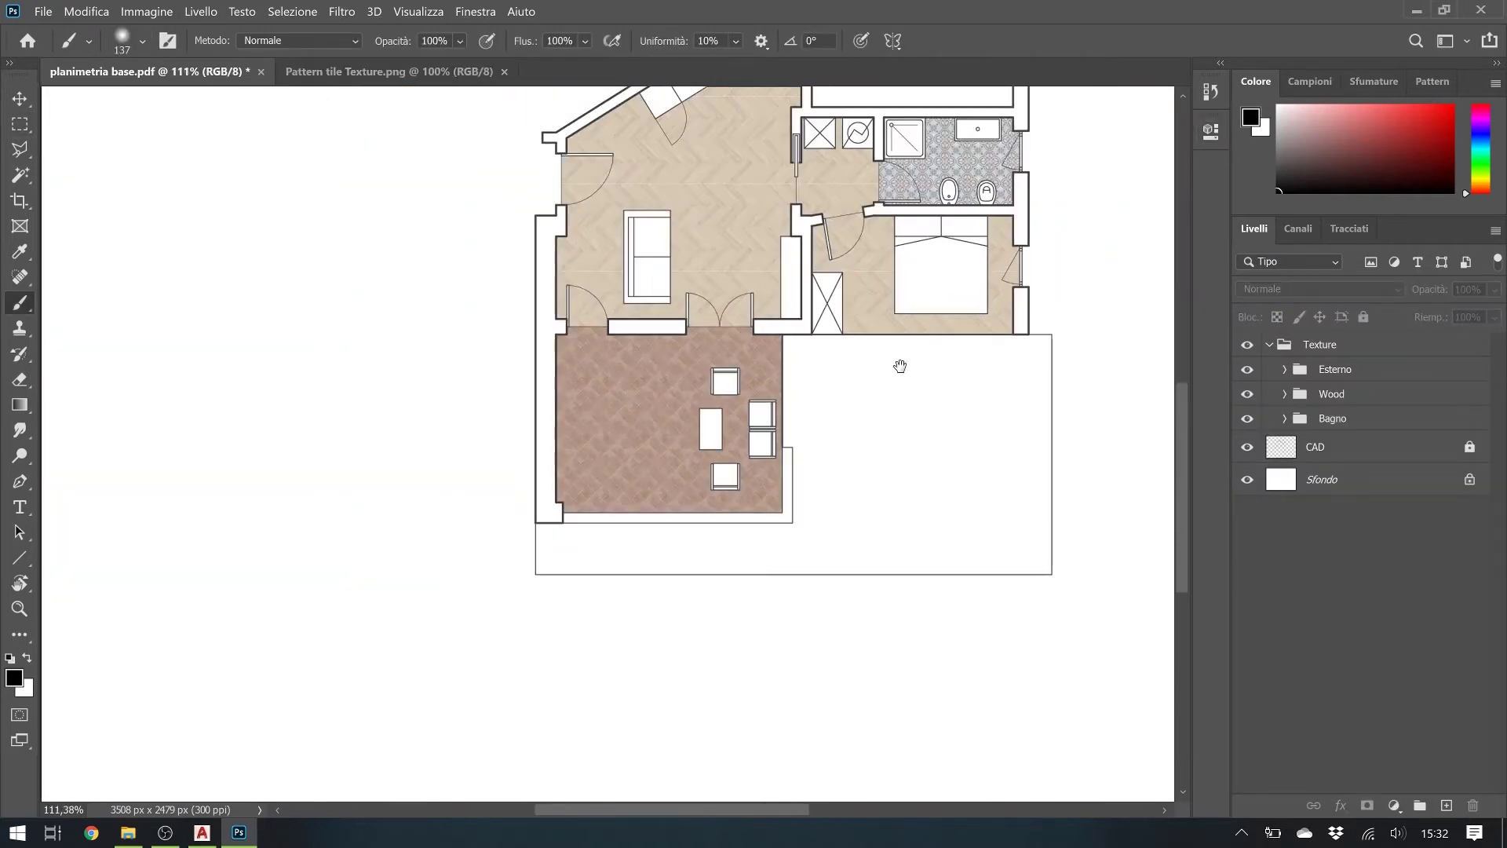
Save as planimetria base.psd in Photoshop format, then collapse the Texture group
drag(901, 363, 805, 538)
click(43, 10)
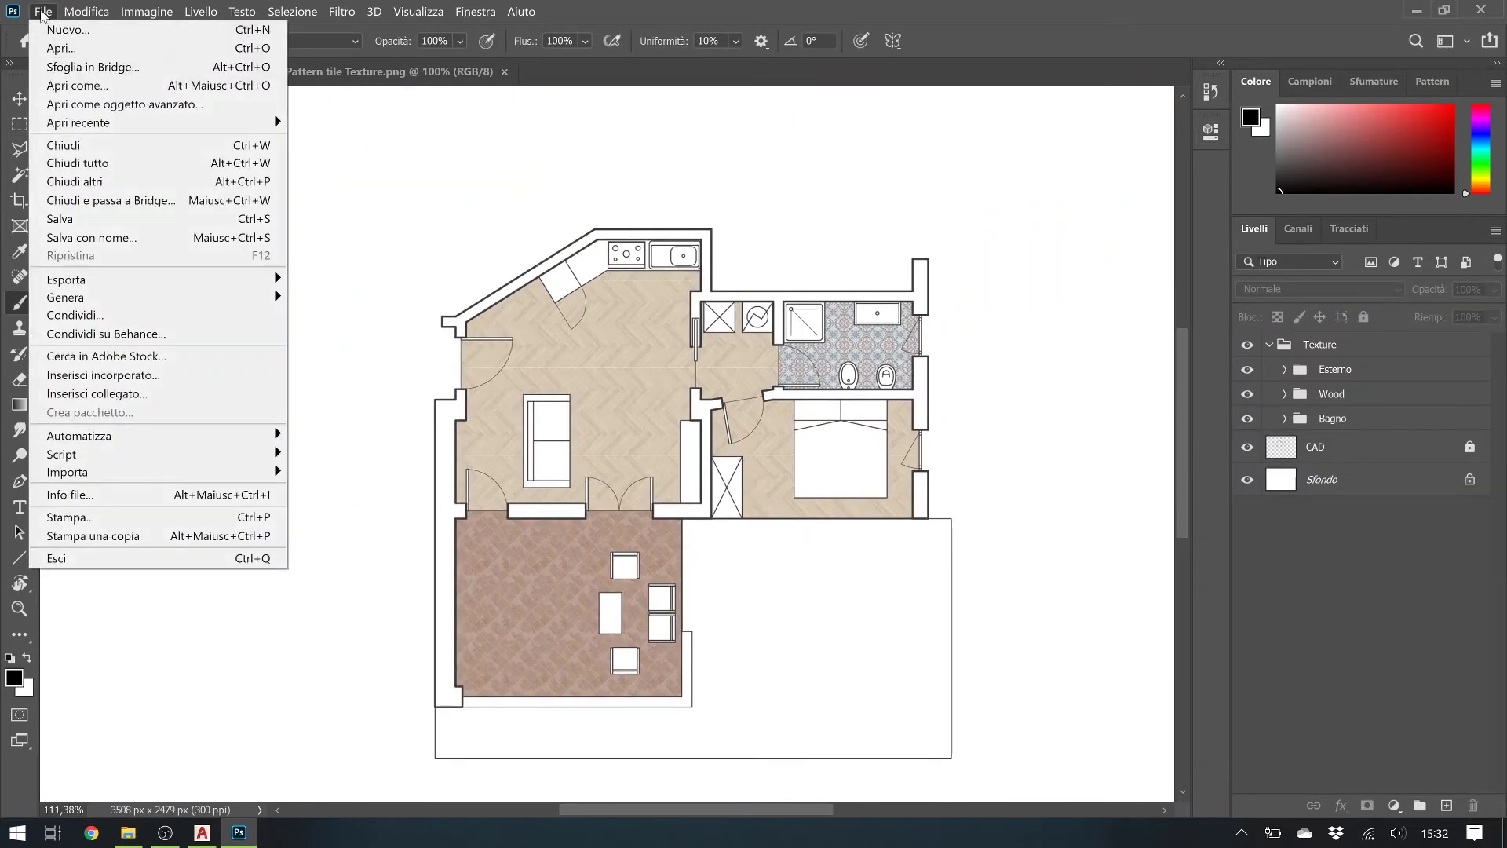
click(78, 237)
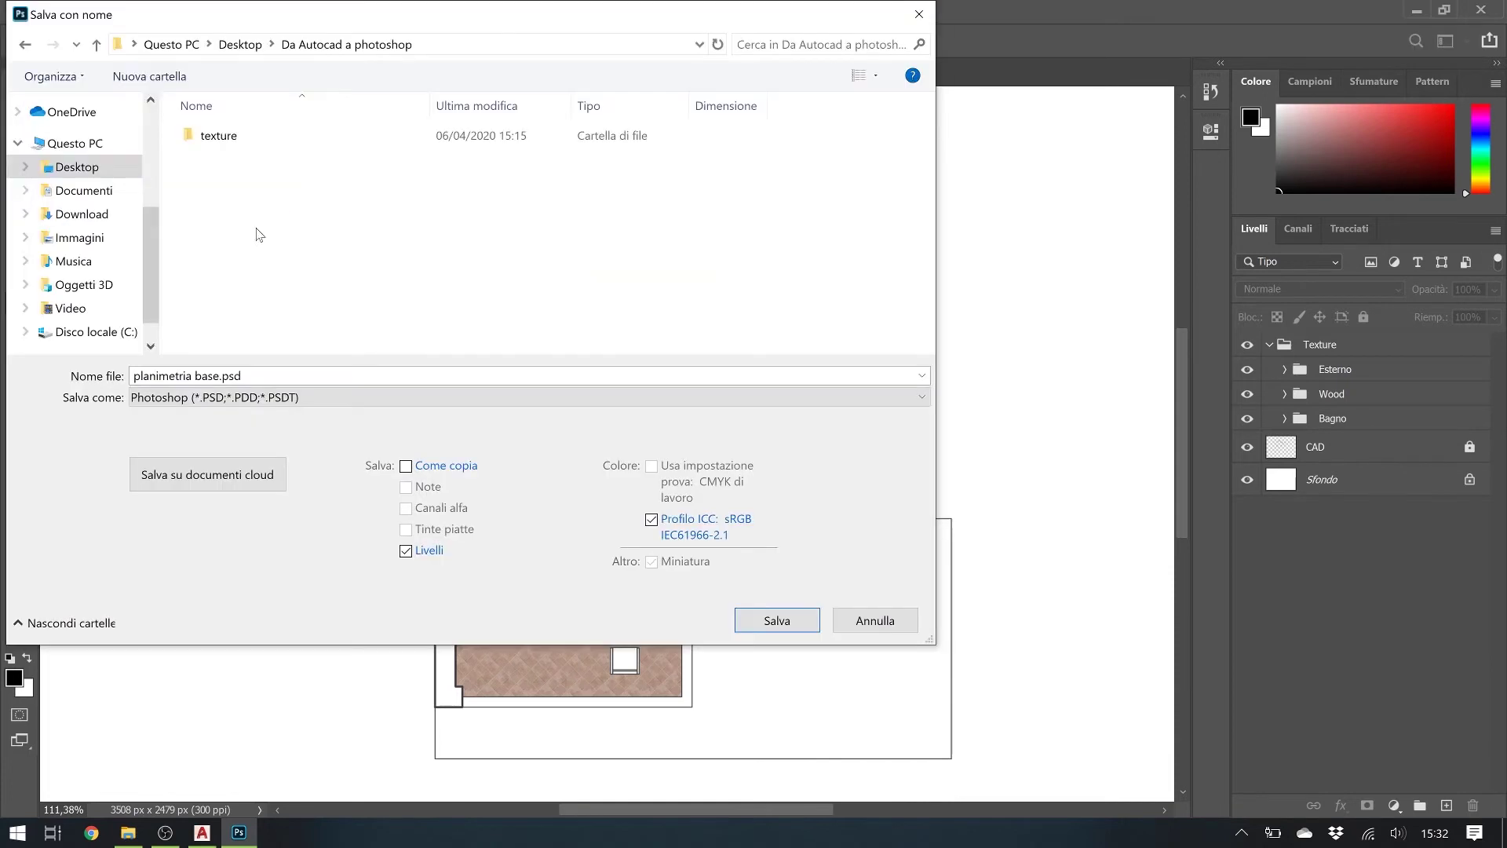
click(809, 624)
click(1009, 229)
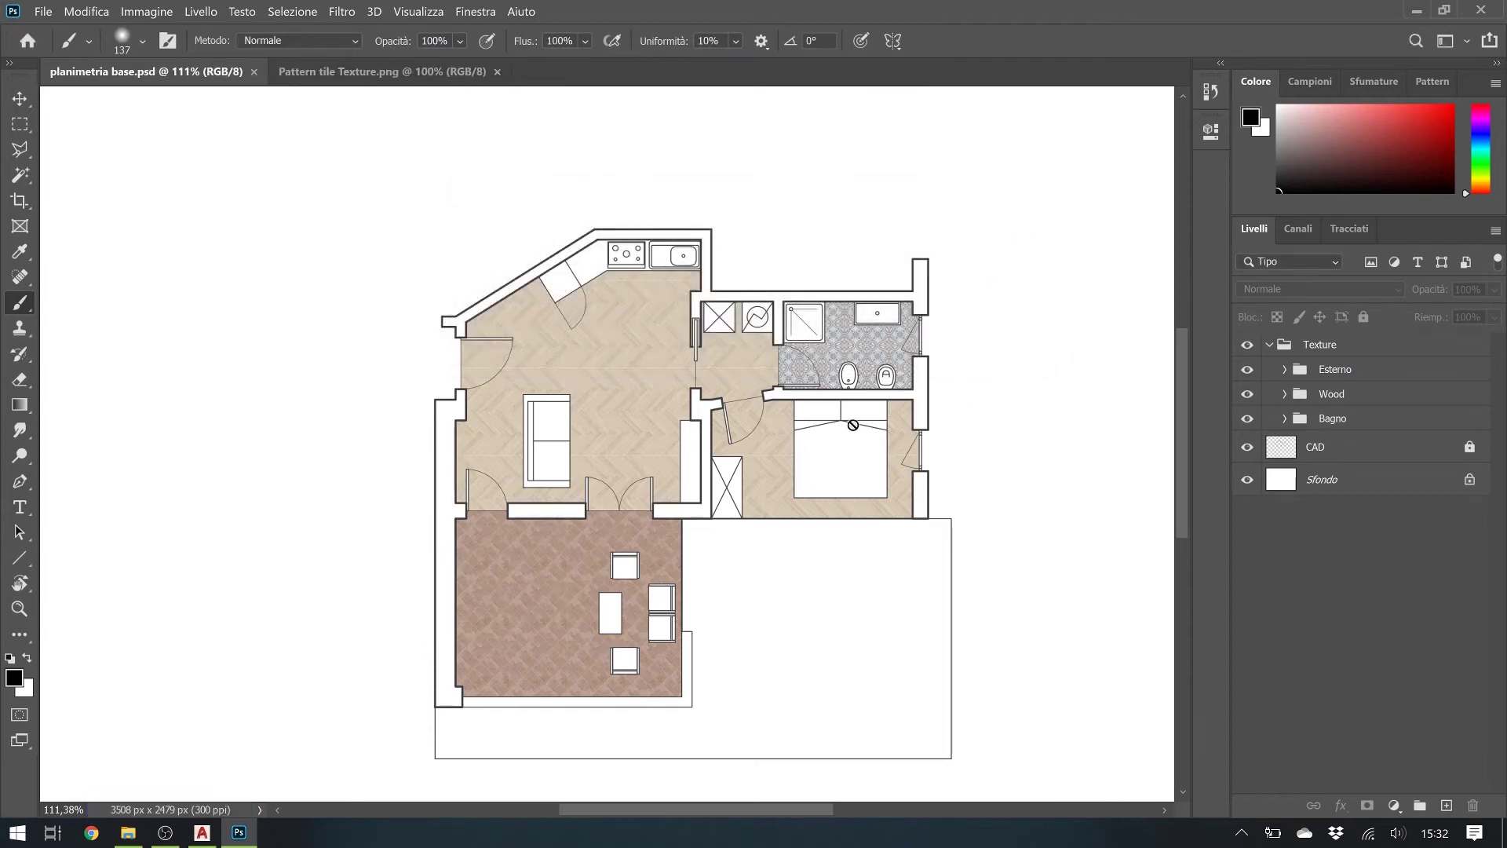
click(1341, 372)
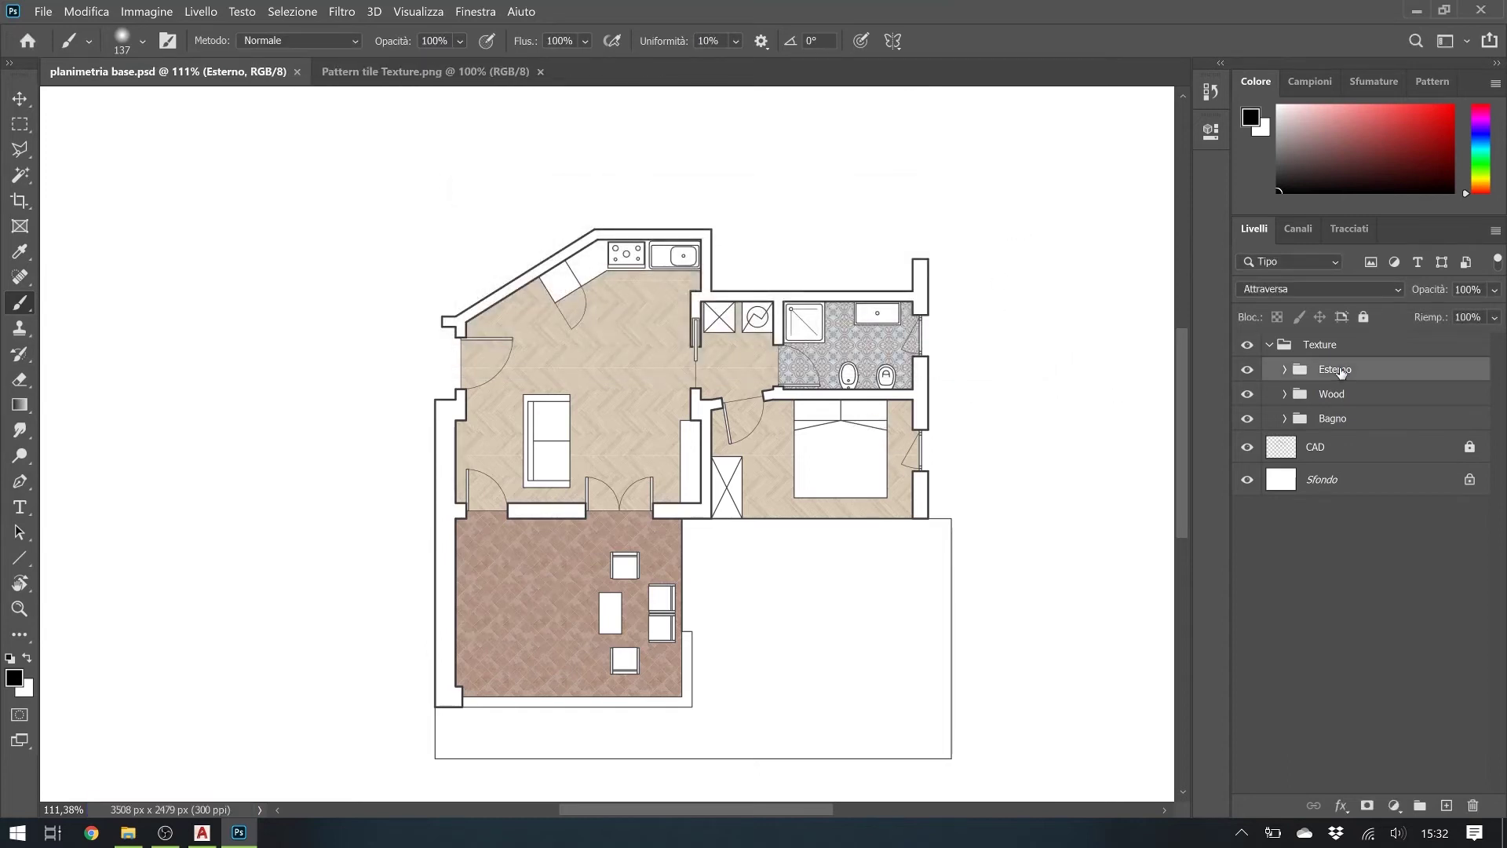
click(1268, 346)
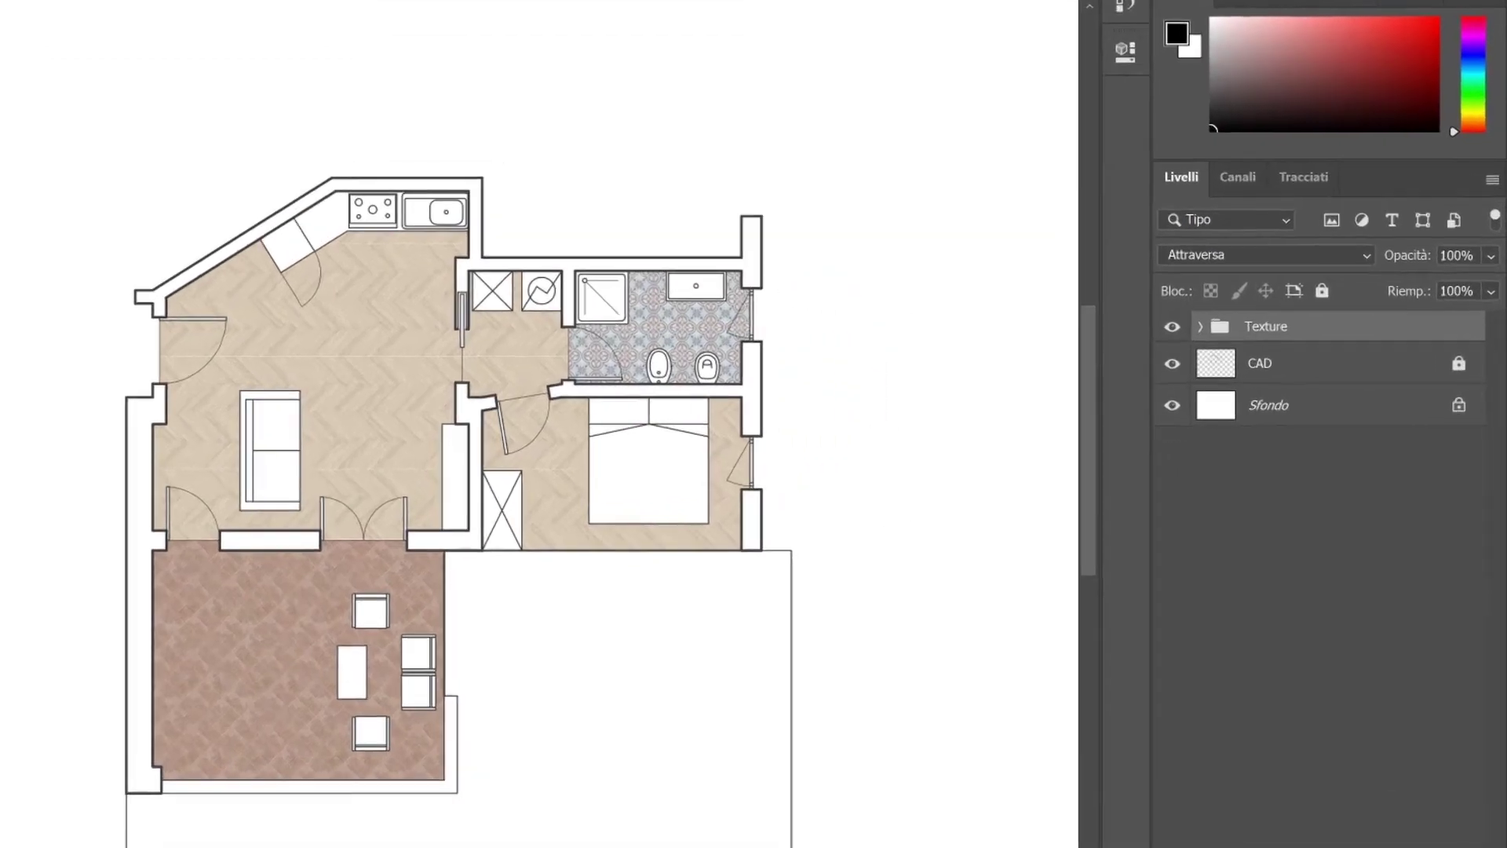
Create an Ombre group holding a Linee guida layer and hide the floor textures
click(1447, 806)
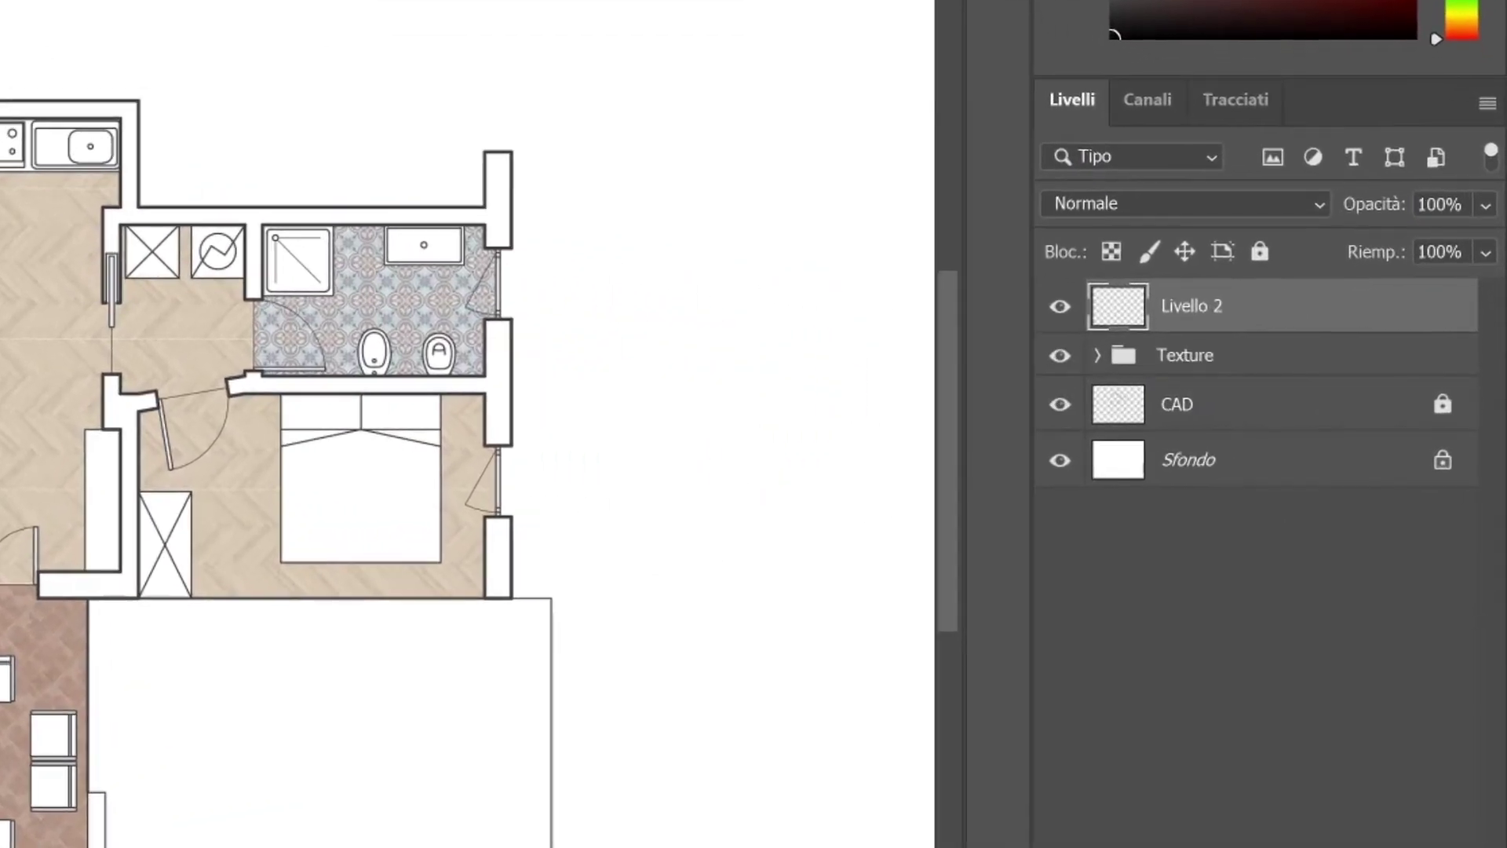
key(ctrl+g)
double_click(1185, 301)
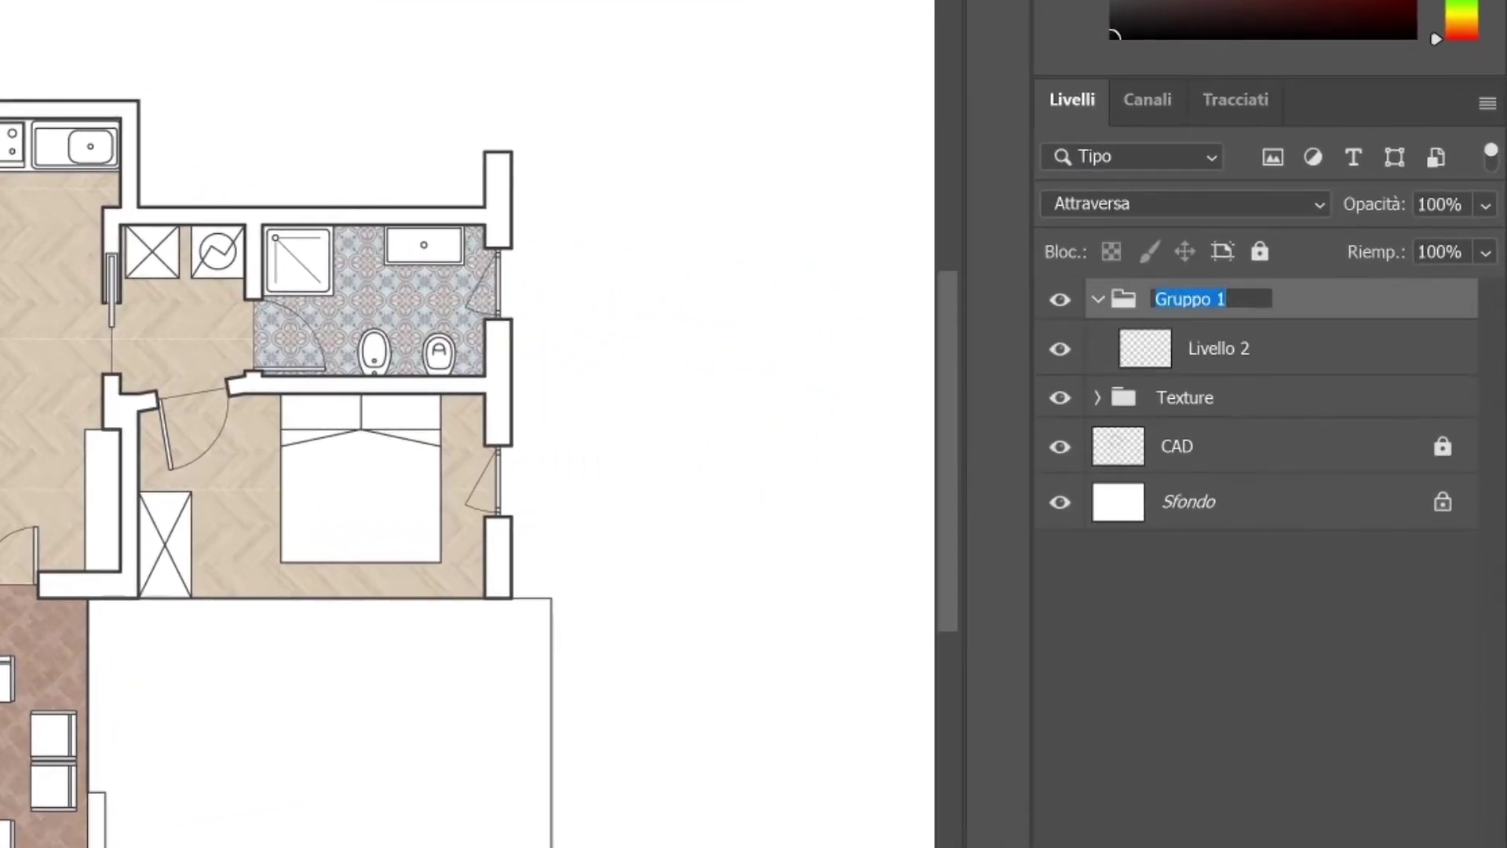
text(Ombre)
key(Return)
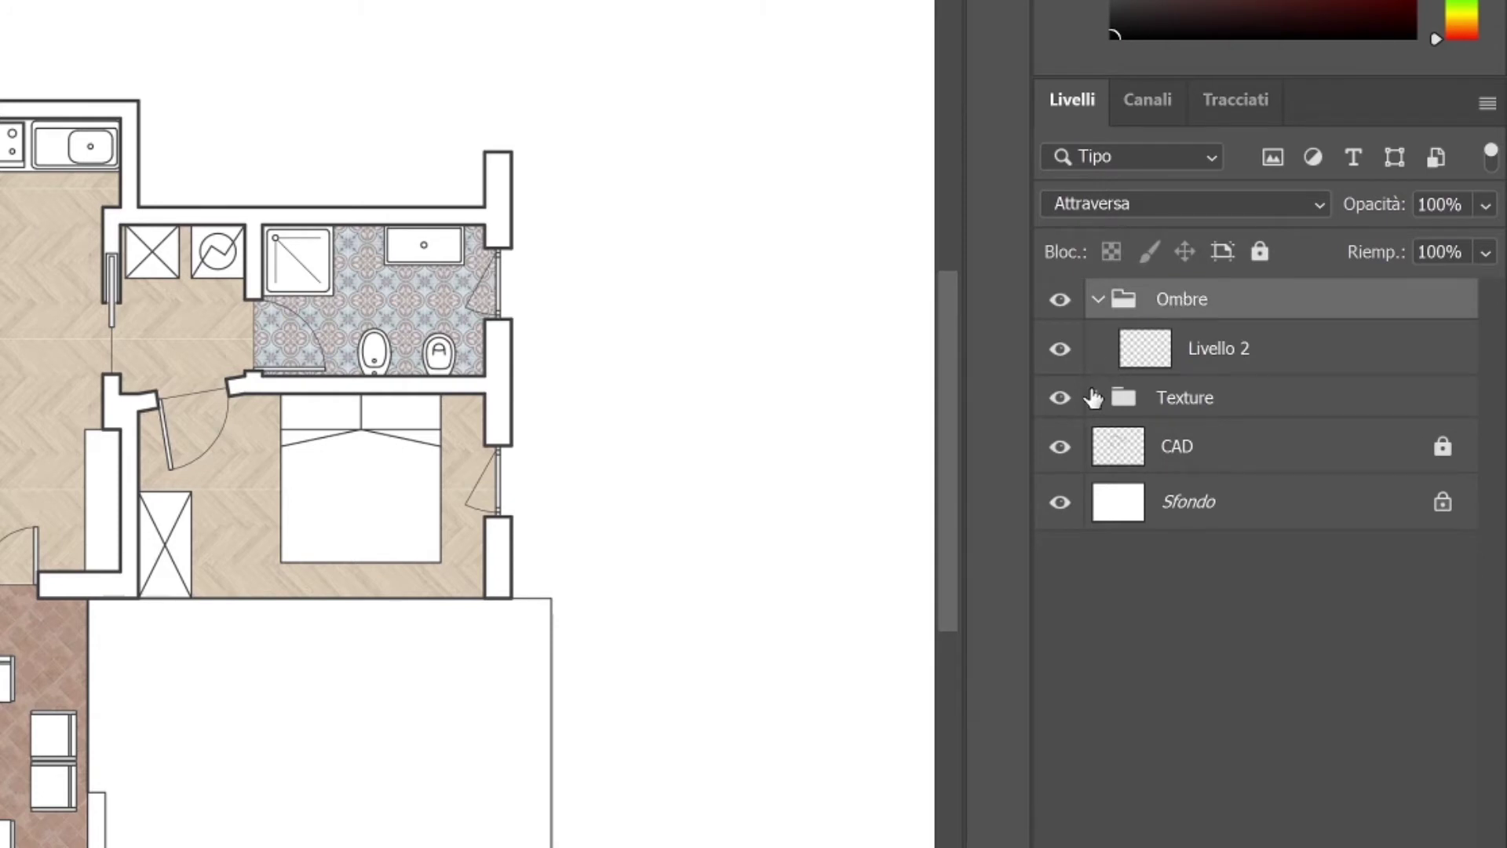
click(1064, 399)
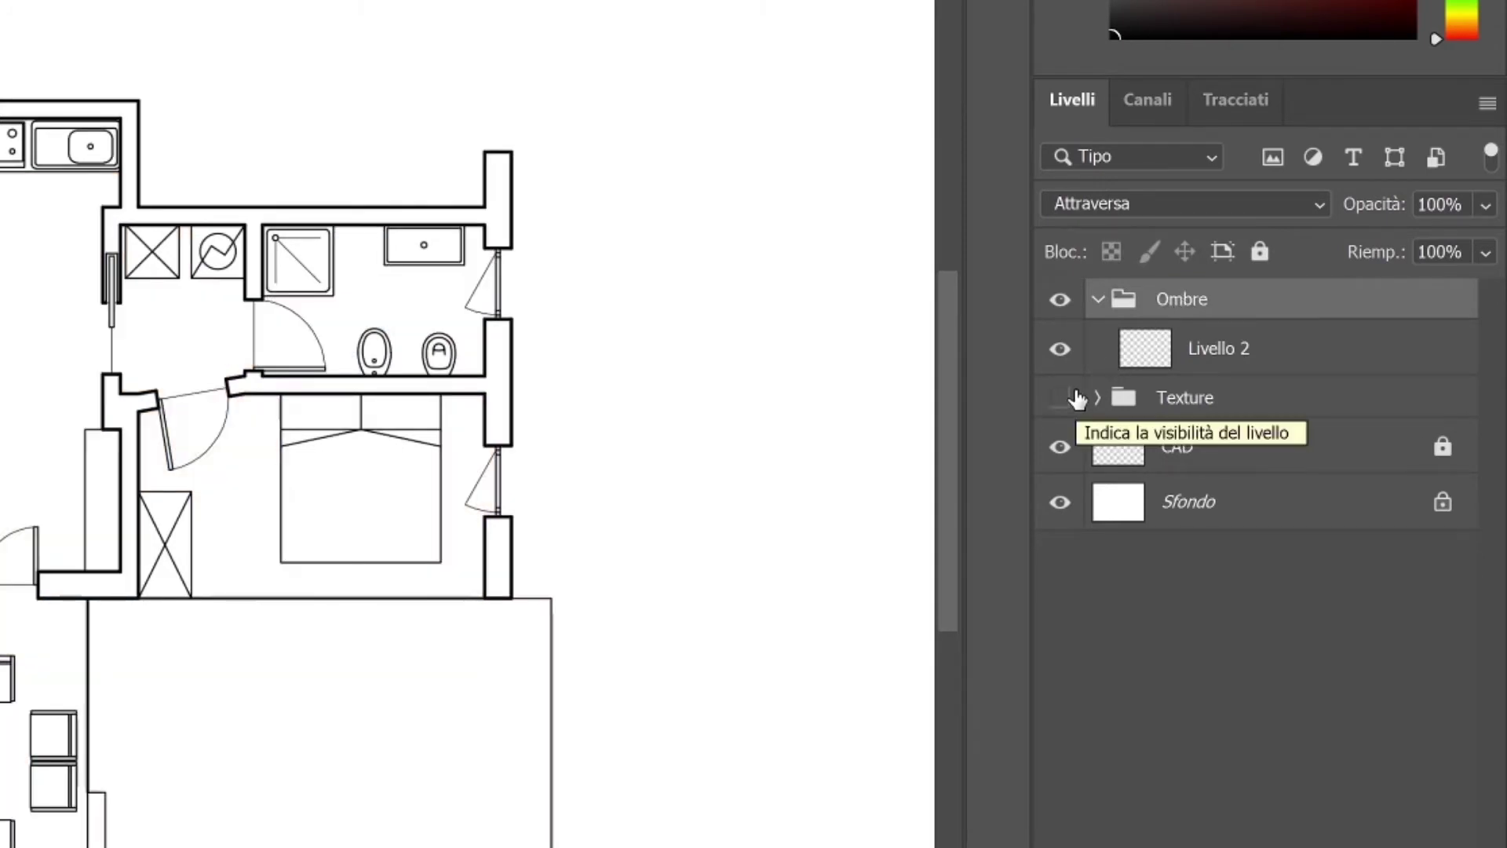
double_click(1220, 350)
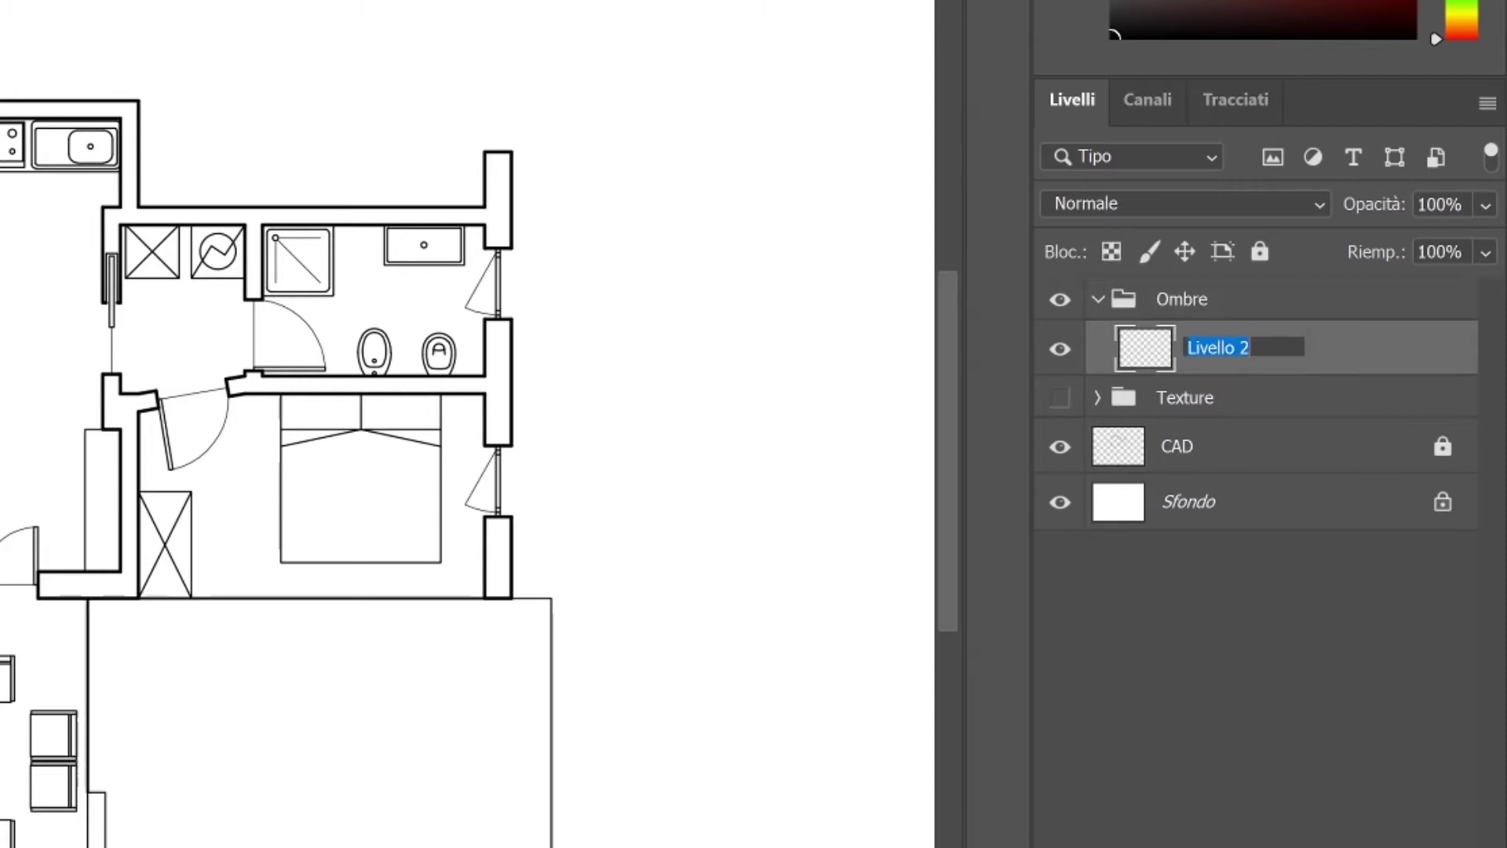
text(Linee guida)
key(Return)
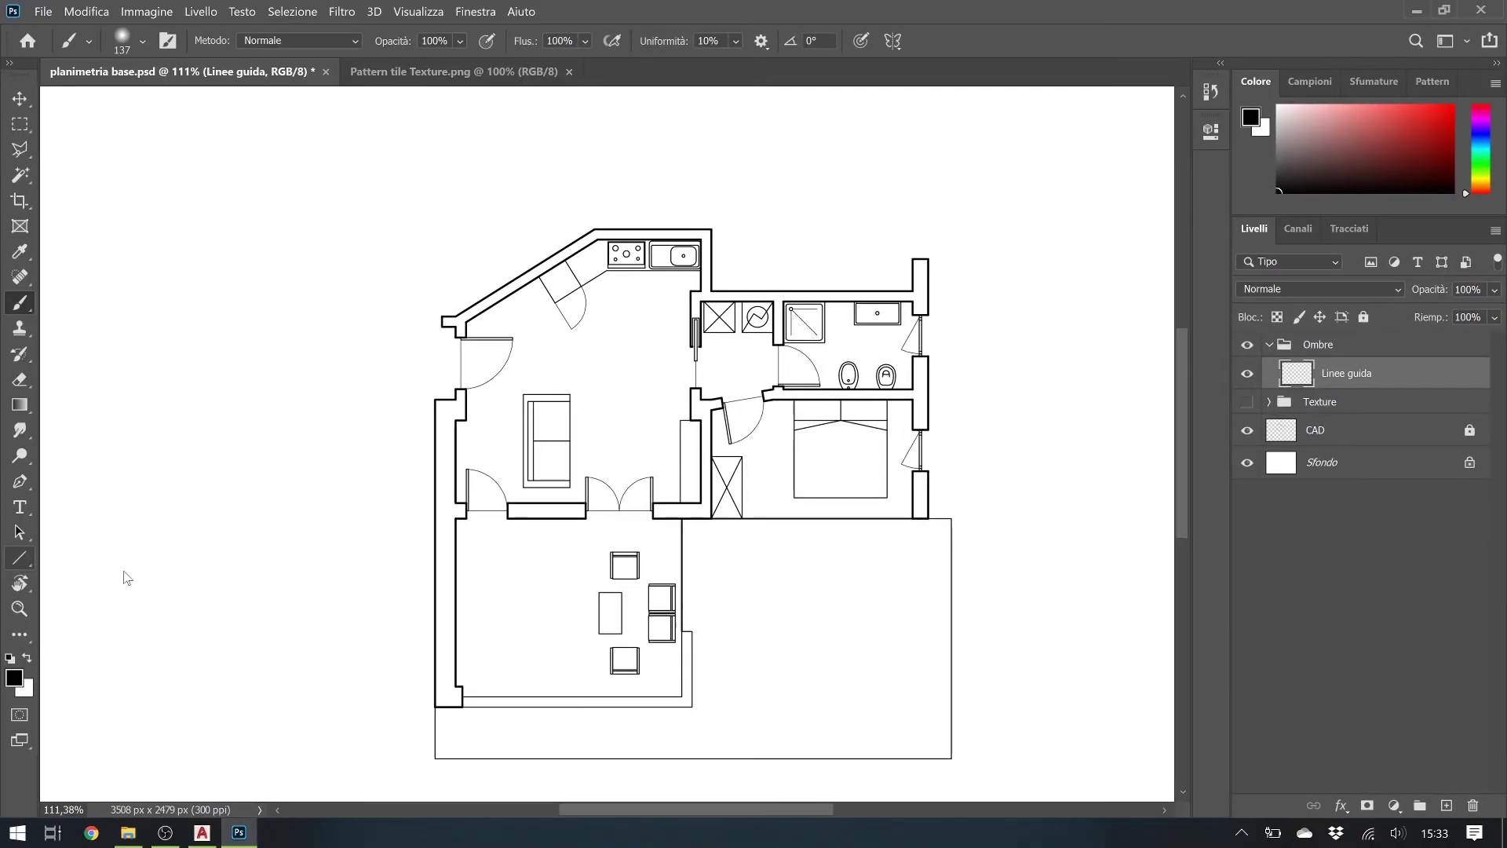
Draw a 3 px diagonal line at 135° across the plan, replacing a thinner first attempt
click(20, 558)
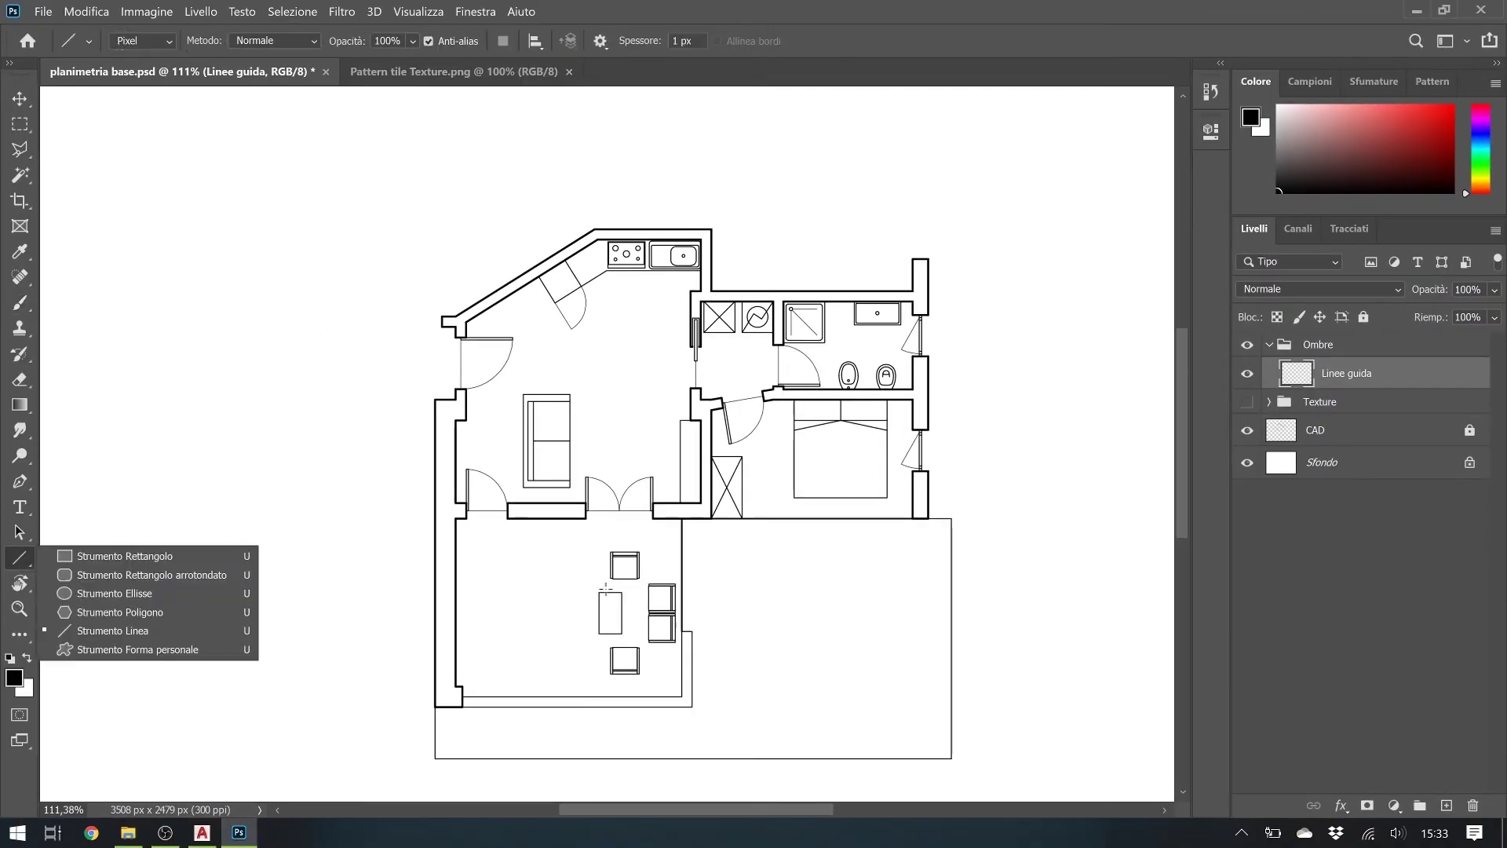
scroll(612, 518, down, 2)
drag(796, 666, 398, 188)
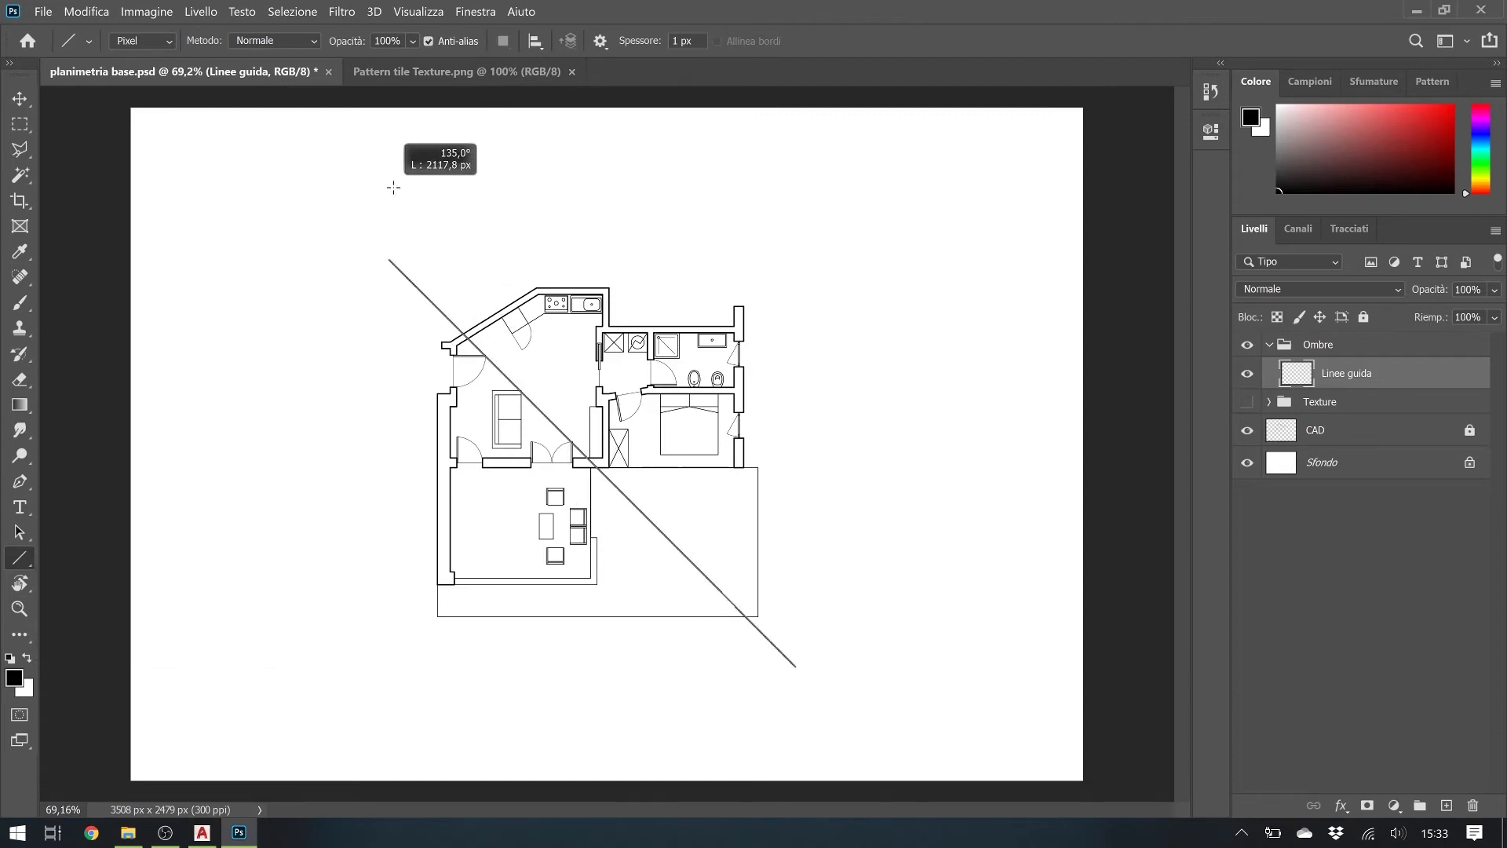
drag(398, 188, 367, 238)
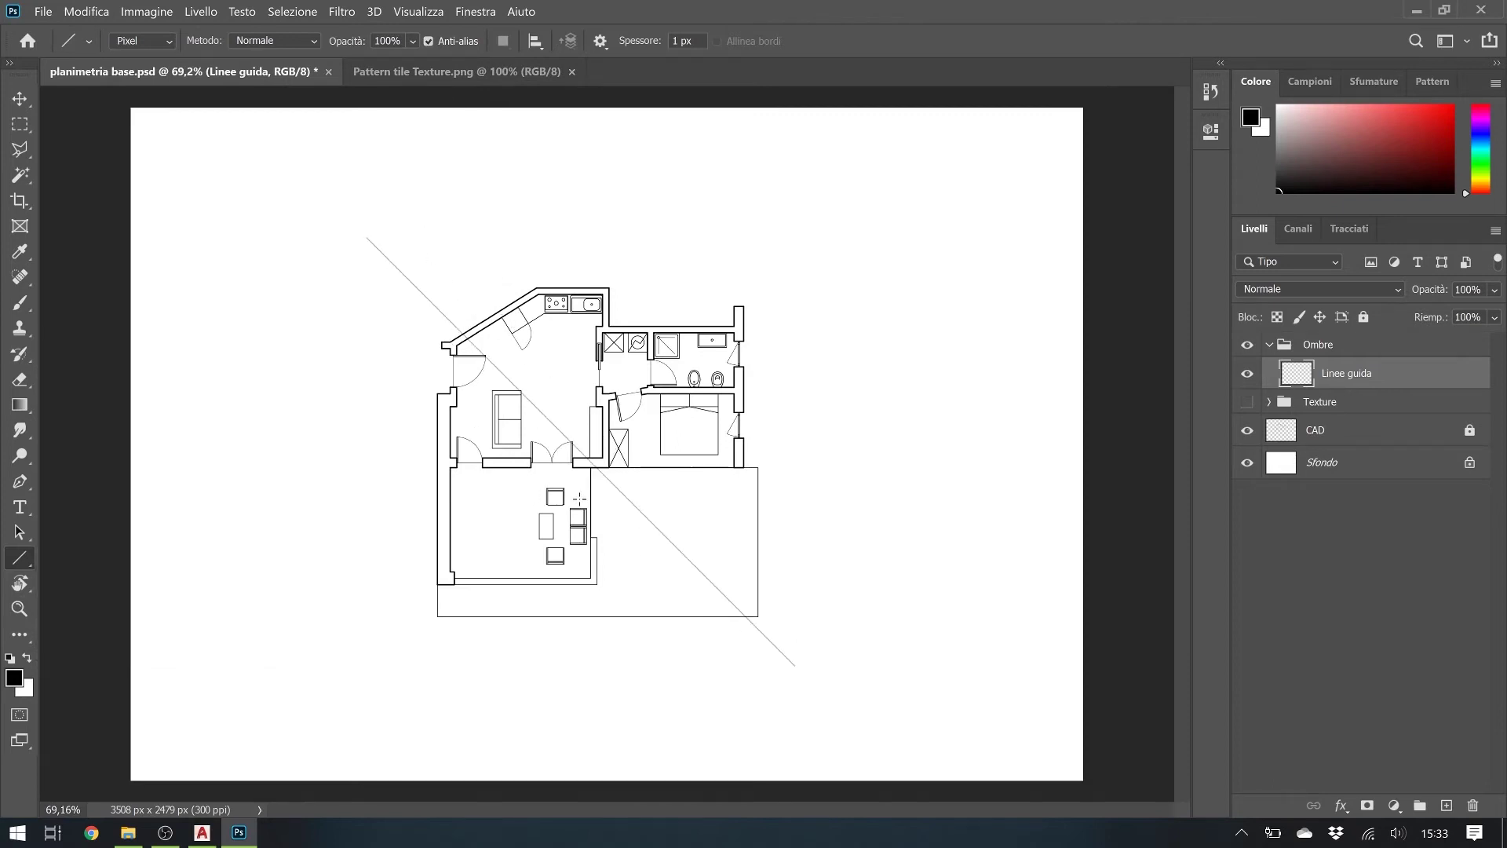
key(ctrl+z)
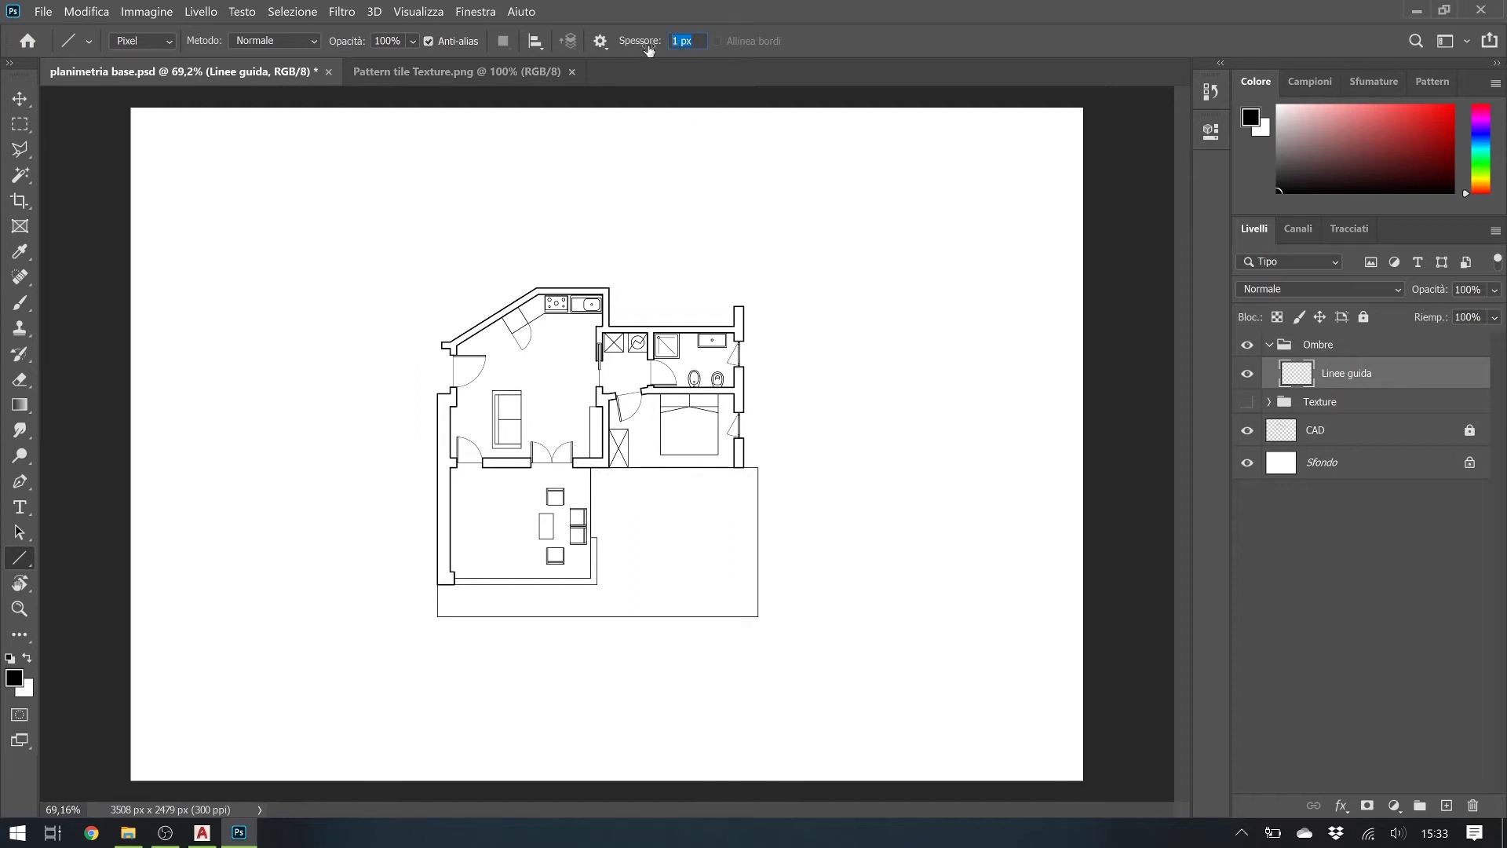
drag(789, 671, 350, 232)
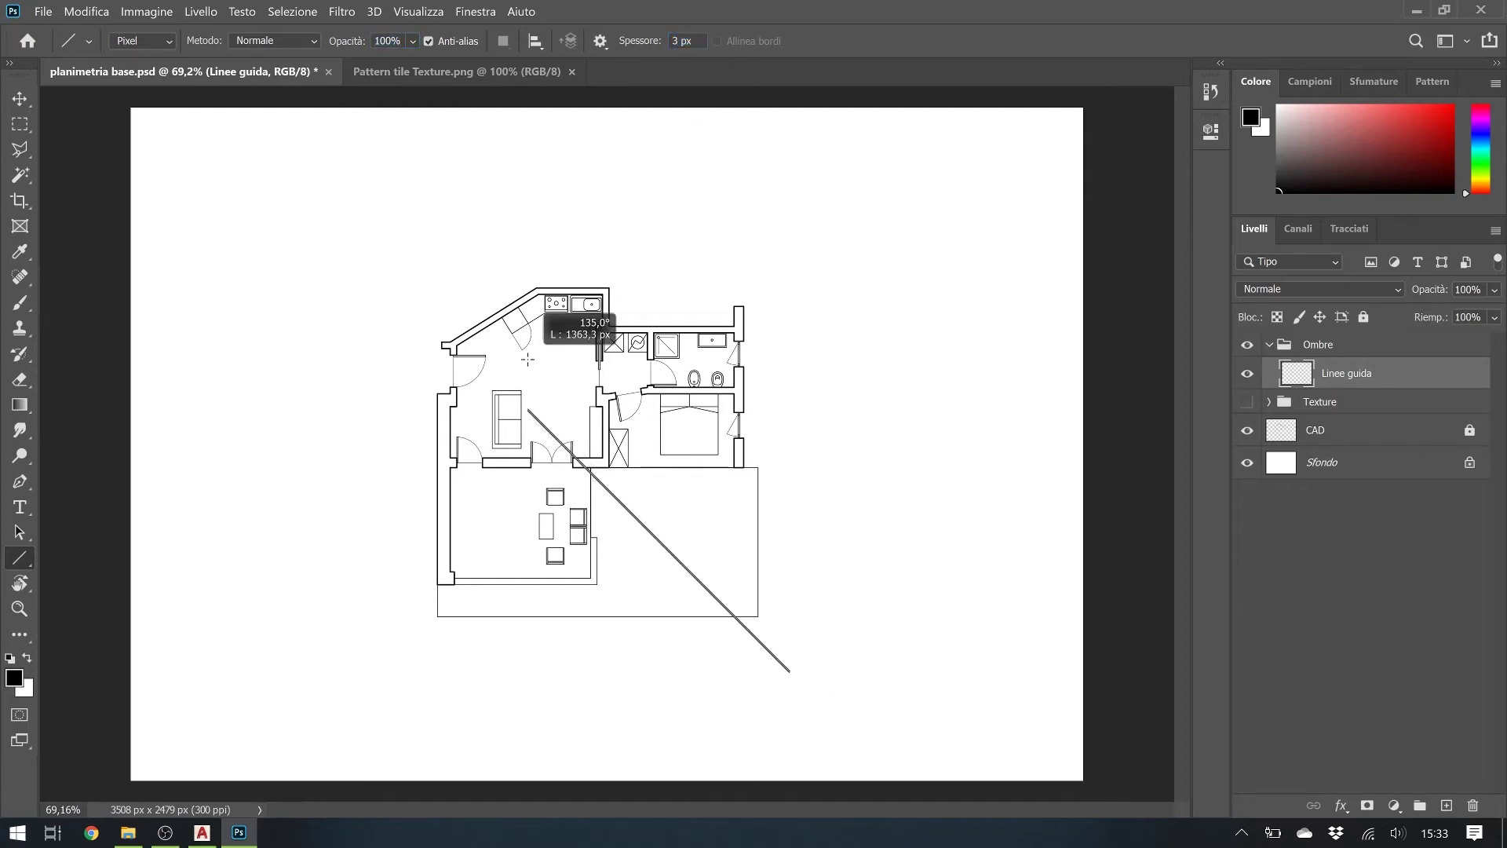
Duplicate the guide line into offset copies and begin outlining the first wall shadow
key(v)
scroll(449, 532, up, 6)
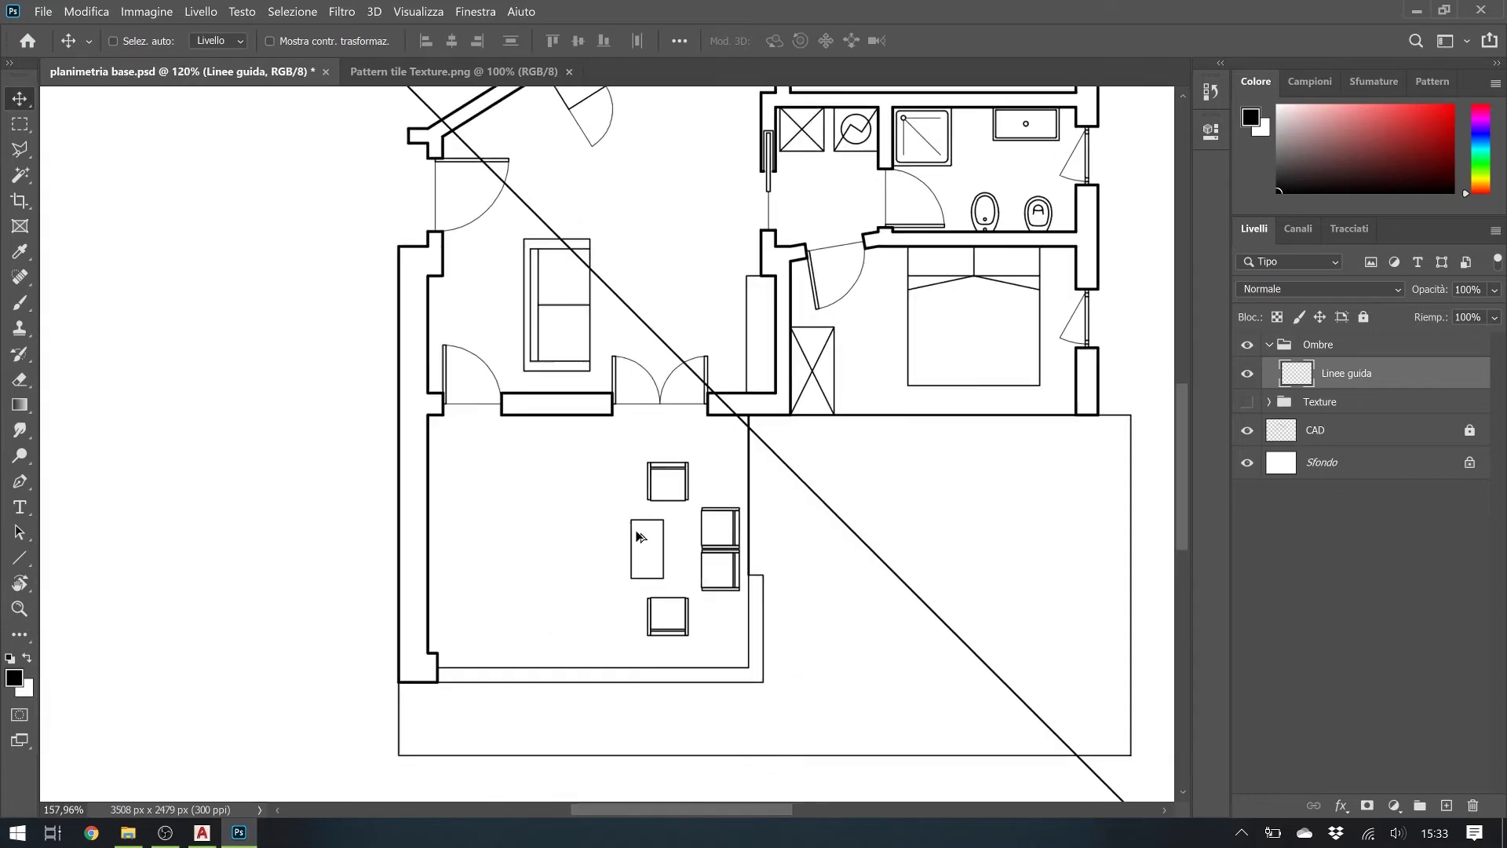
drag(449, 531, 775, 408)
key(ctrl+j)
scroll(399, 350, up, 3)
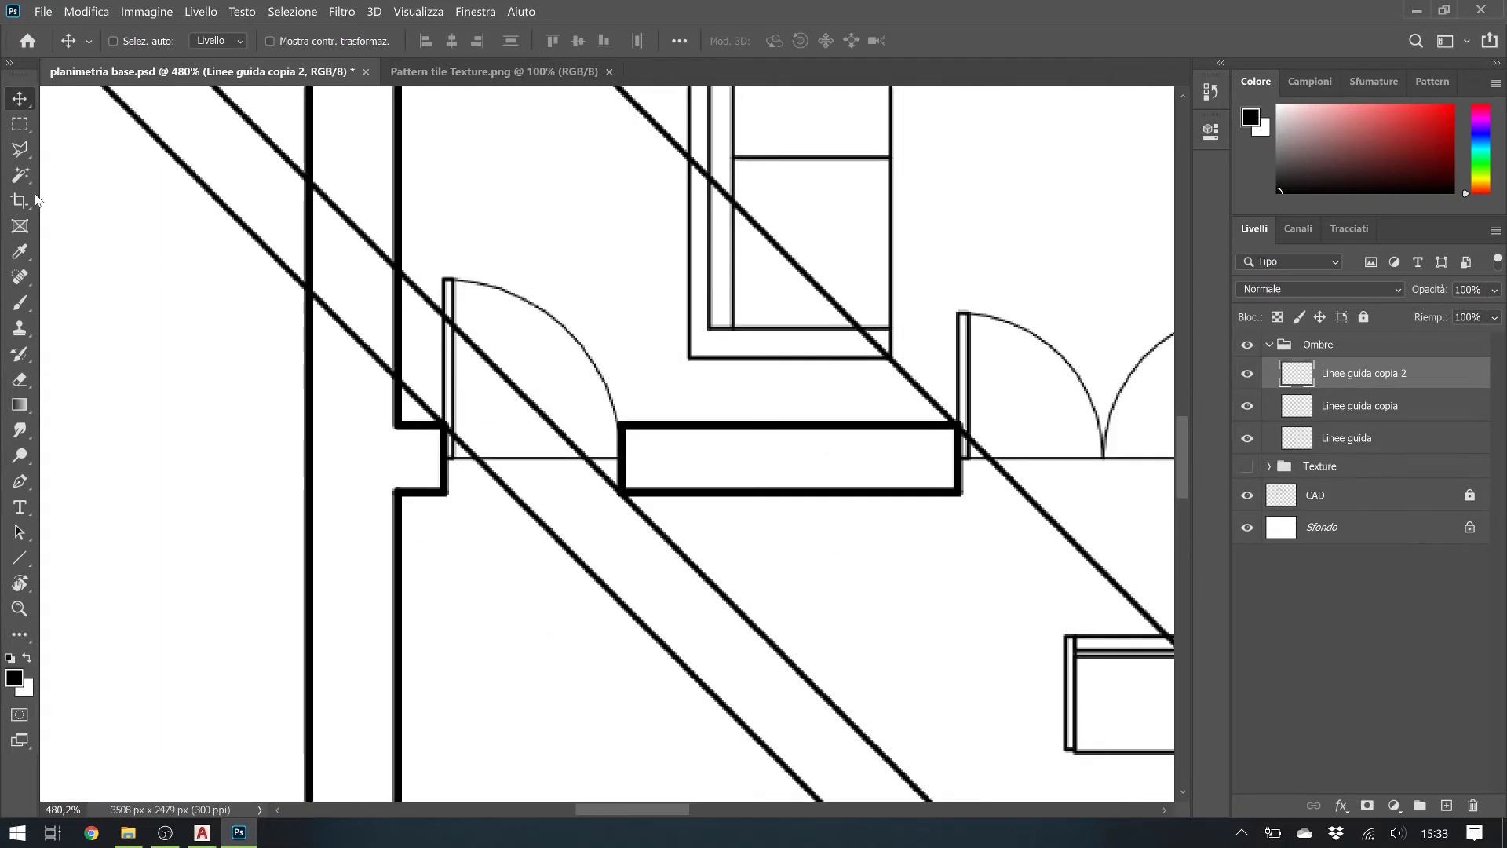
key(l)
click(398, 383)
click(398, 423)
Fill the wall-corner shadow selection on a new shadow layer and delete a guide copy
key(ctrl+shift+alt+n)
scroll(584, 454, down, 3)
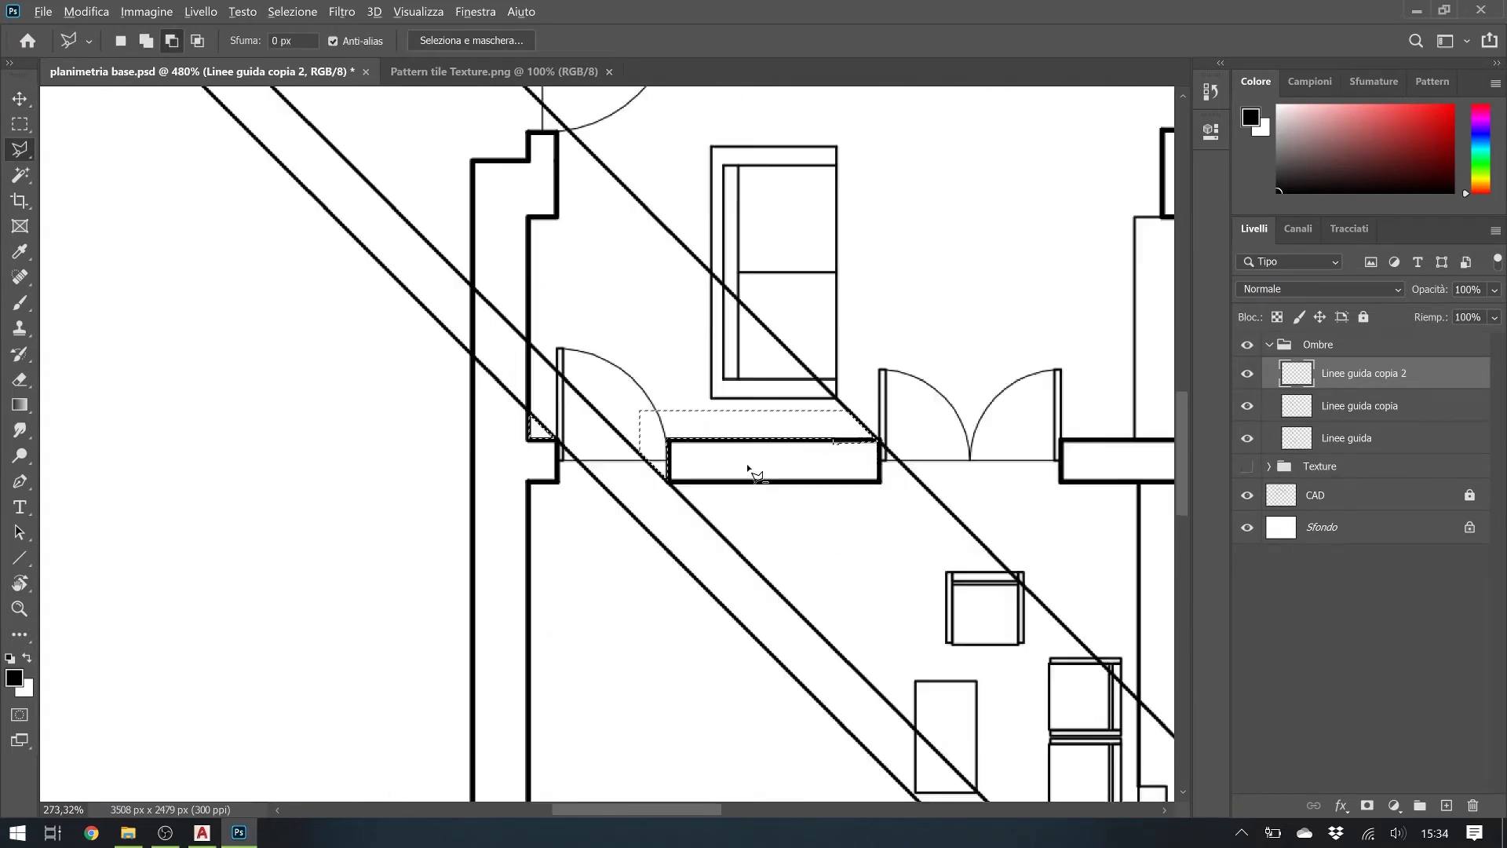
key(alt+BackSpace)
key(ctrl+d)
scroll(777, 471, down, 2)
key(v)
key(Delete)
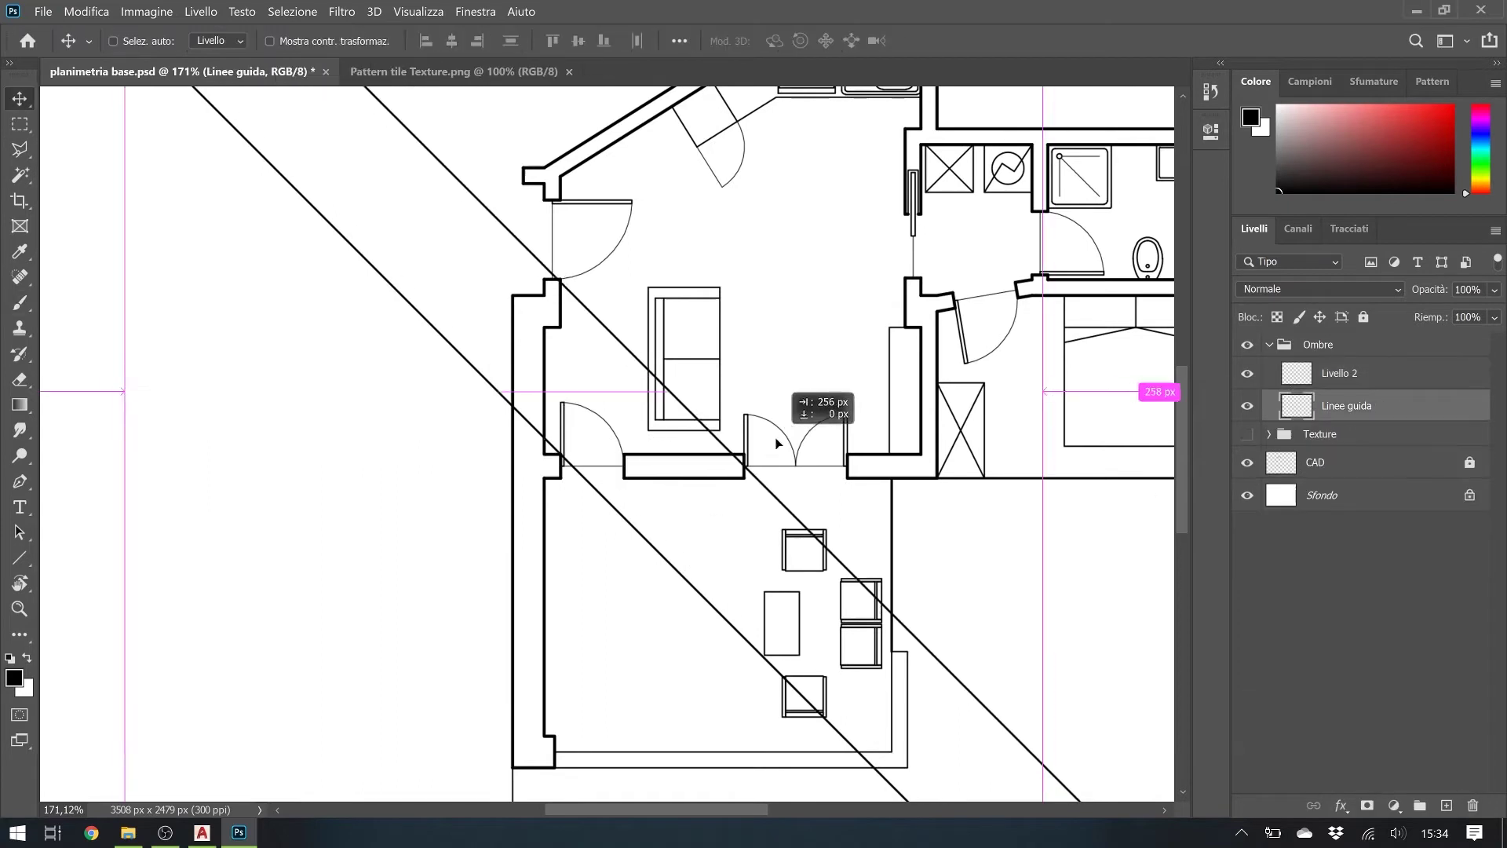
scroll(580, 440, up, 3)
key(l)
click(1211, 92)
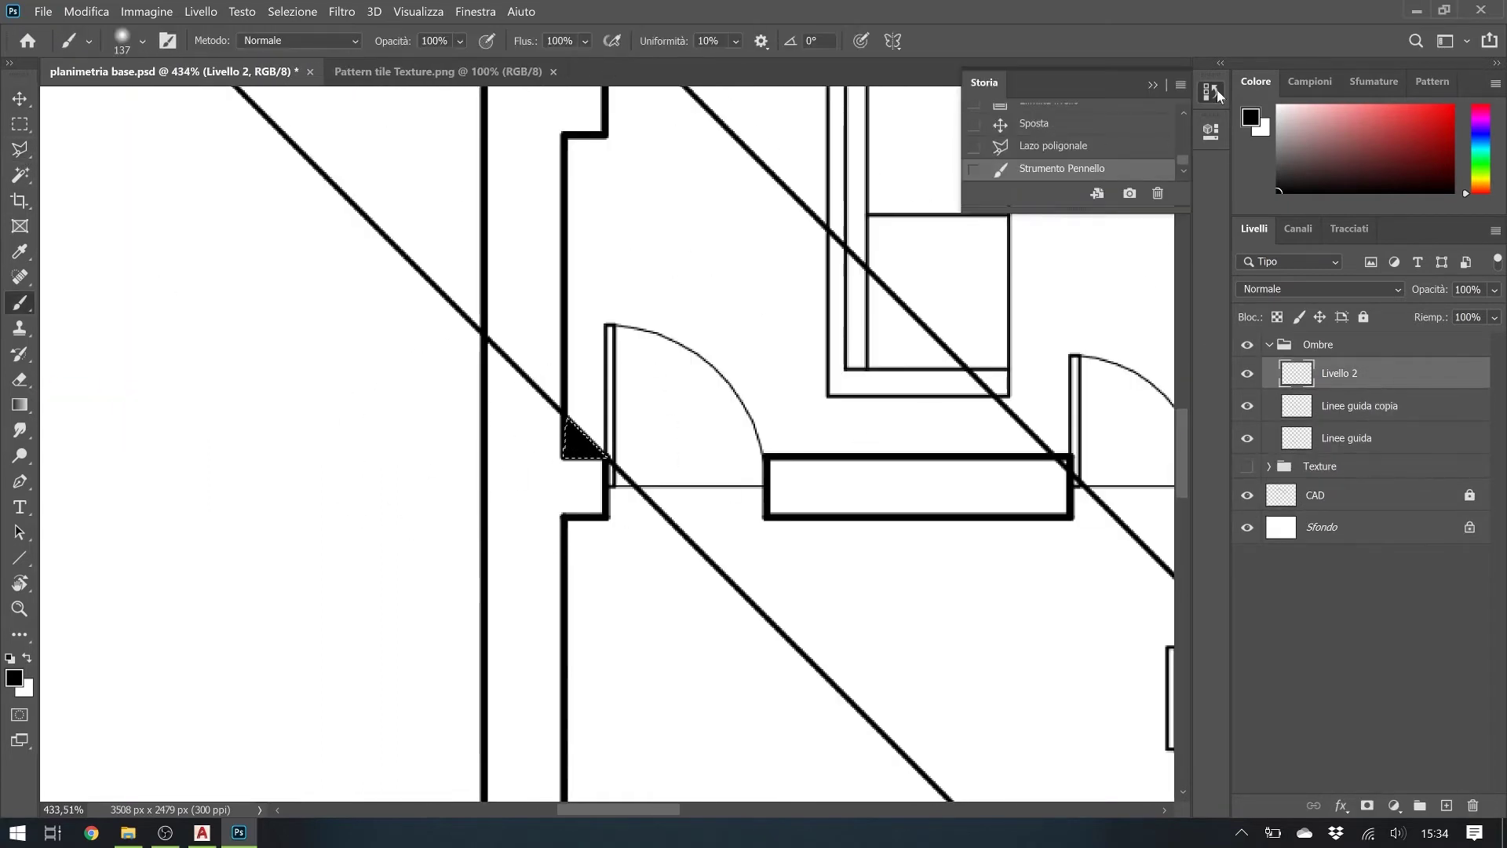
click(1211, 92)
Duplicate the guide line again and fill the window-wall shadow outline
scroll(706, 440, down, 2)
key(v)
key(ctrl+j)
key(l)
click(475, 359)
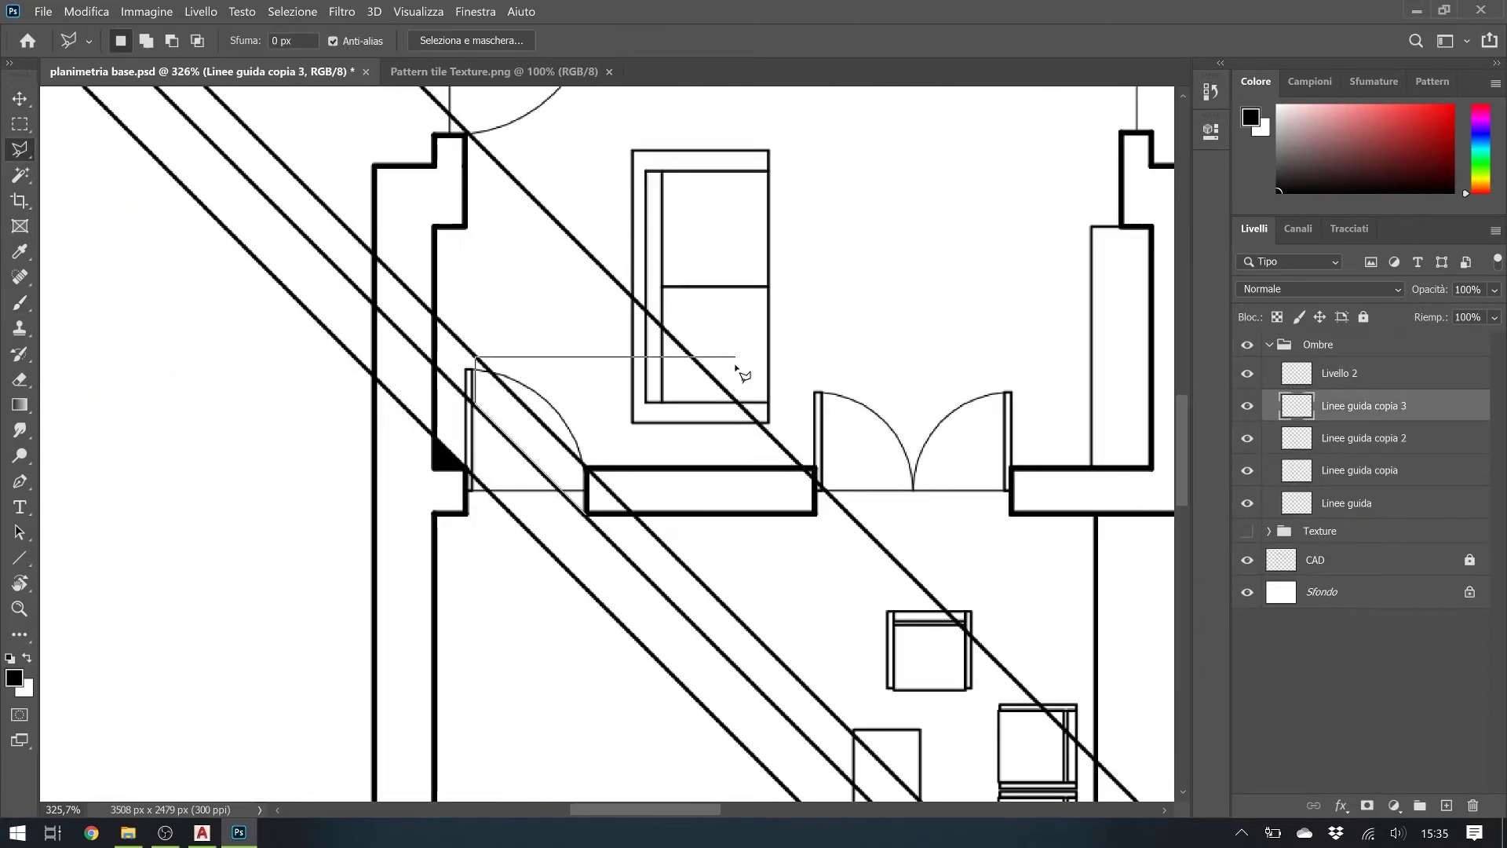
click(812, 357)
double_click(812, 471)
key(alt+BackSpace)
key(ctrl+z)
key(ctrl+z)
key(ctrl+z)
Delete the leftover guide line layer and begin outlining the bathroom wall shadow
scroll(605, 440, down, 2)
key(v)
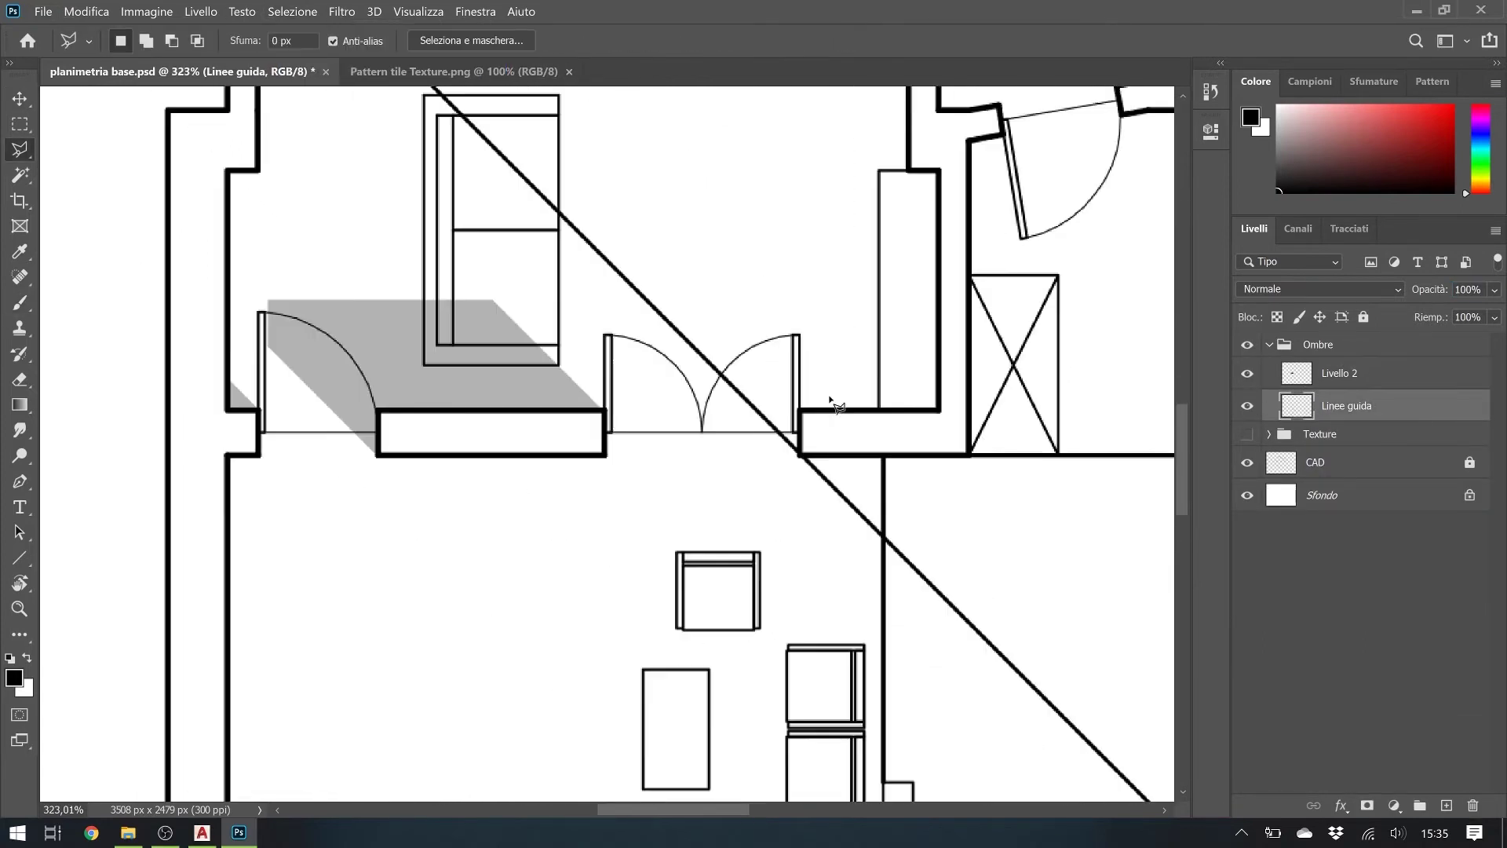
key(Delete)
scroll(652, 334, up, 4)
click(676, 642)
Finish the bathroom-wall shadow outline and fill it with grey
click(785, 643)
click(785, 389)
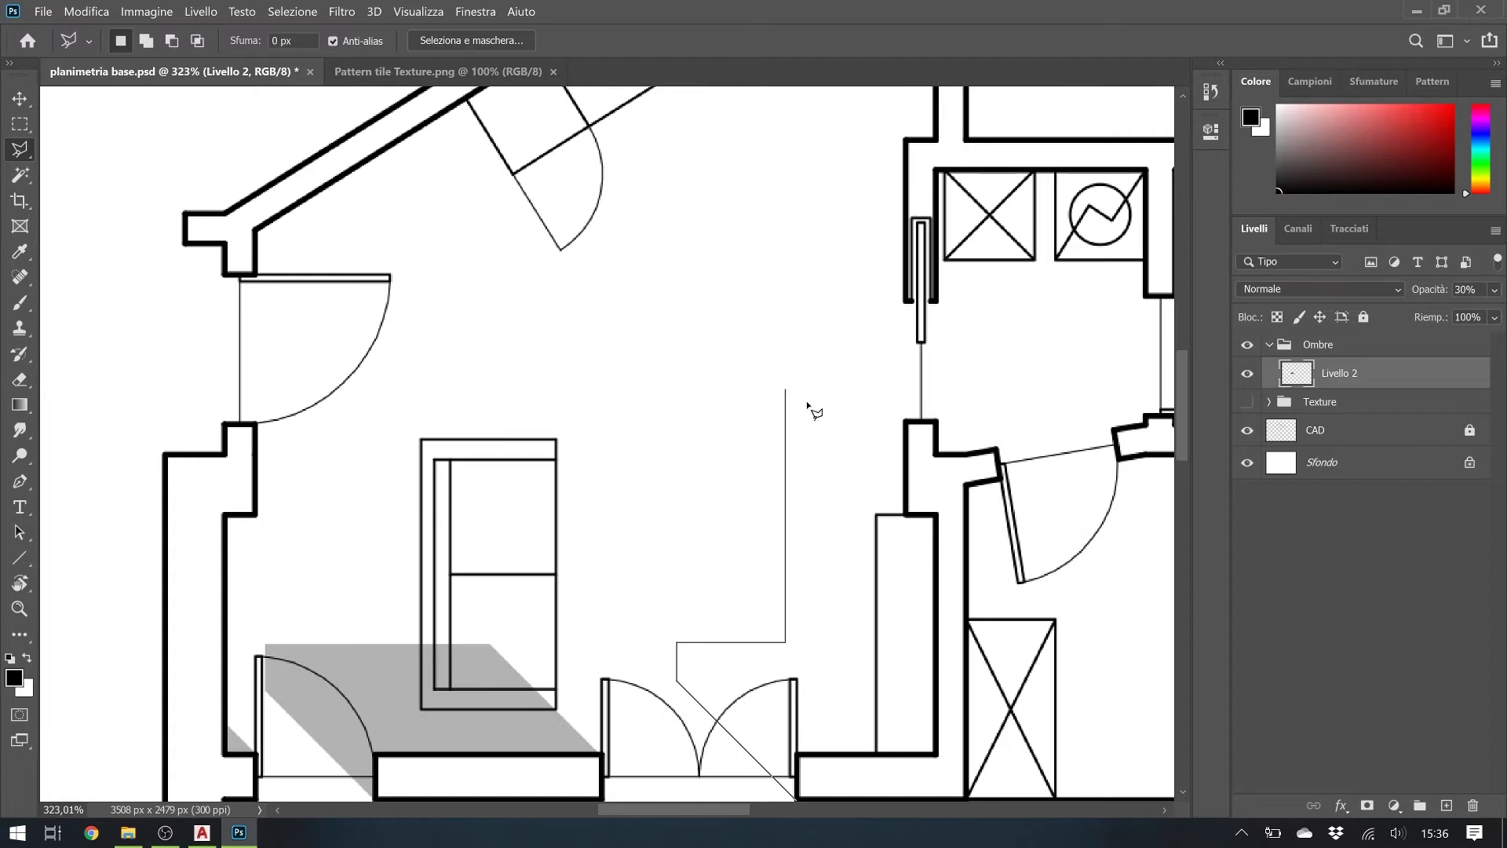
key(BackSpace)
key(BackSpace)
click(816, 642)
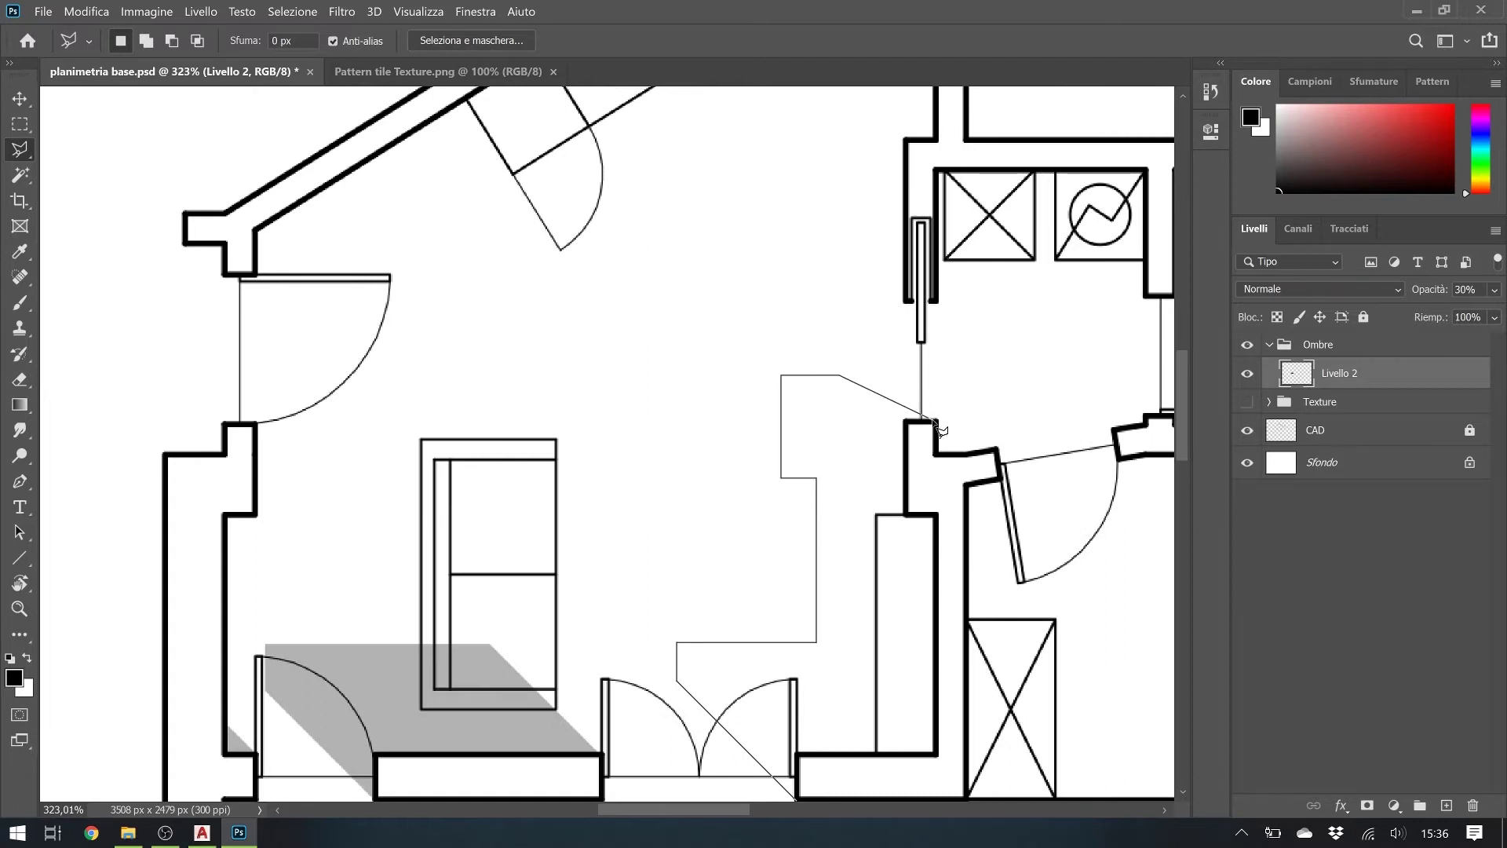
double_click(911, 520)
key(alt+BackSpace)
scroll(864, 510, up, 3)
Outline and fill the grey shadow below the kitchen by the bathroom door
click(950, 581)
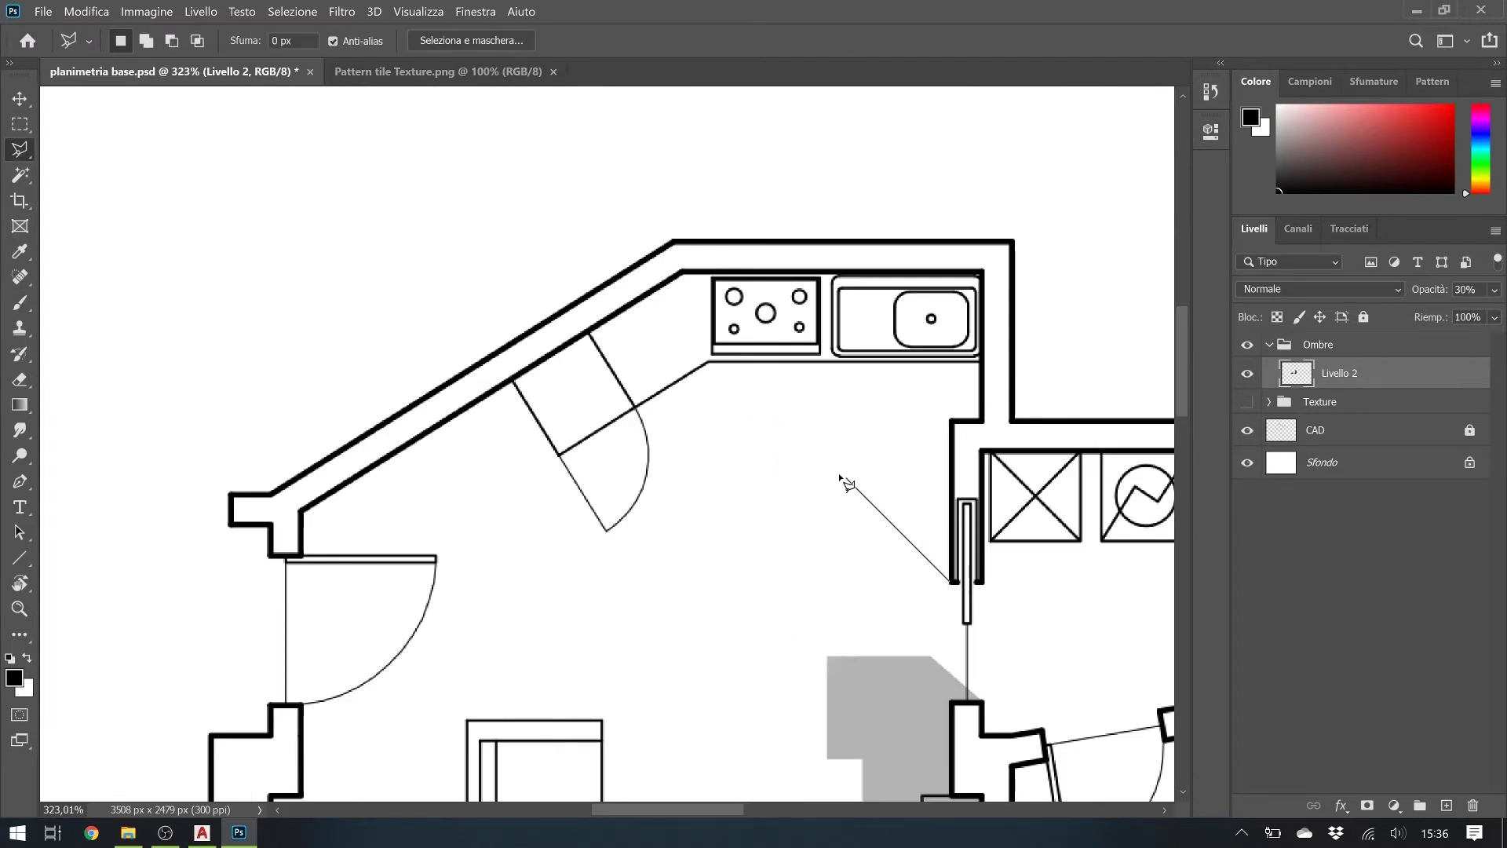
key(BackSpace)
key(BackSpace)
key(BackSpace)
scroll(903, 534, down, 5)
scroll(644, 458, up, 6)
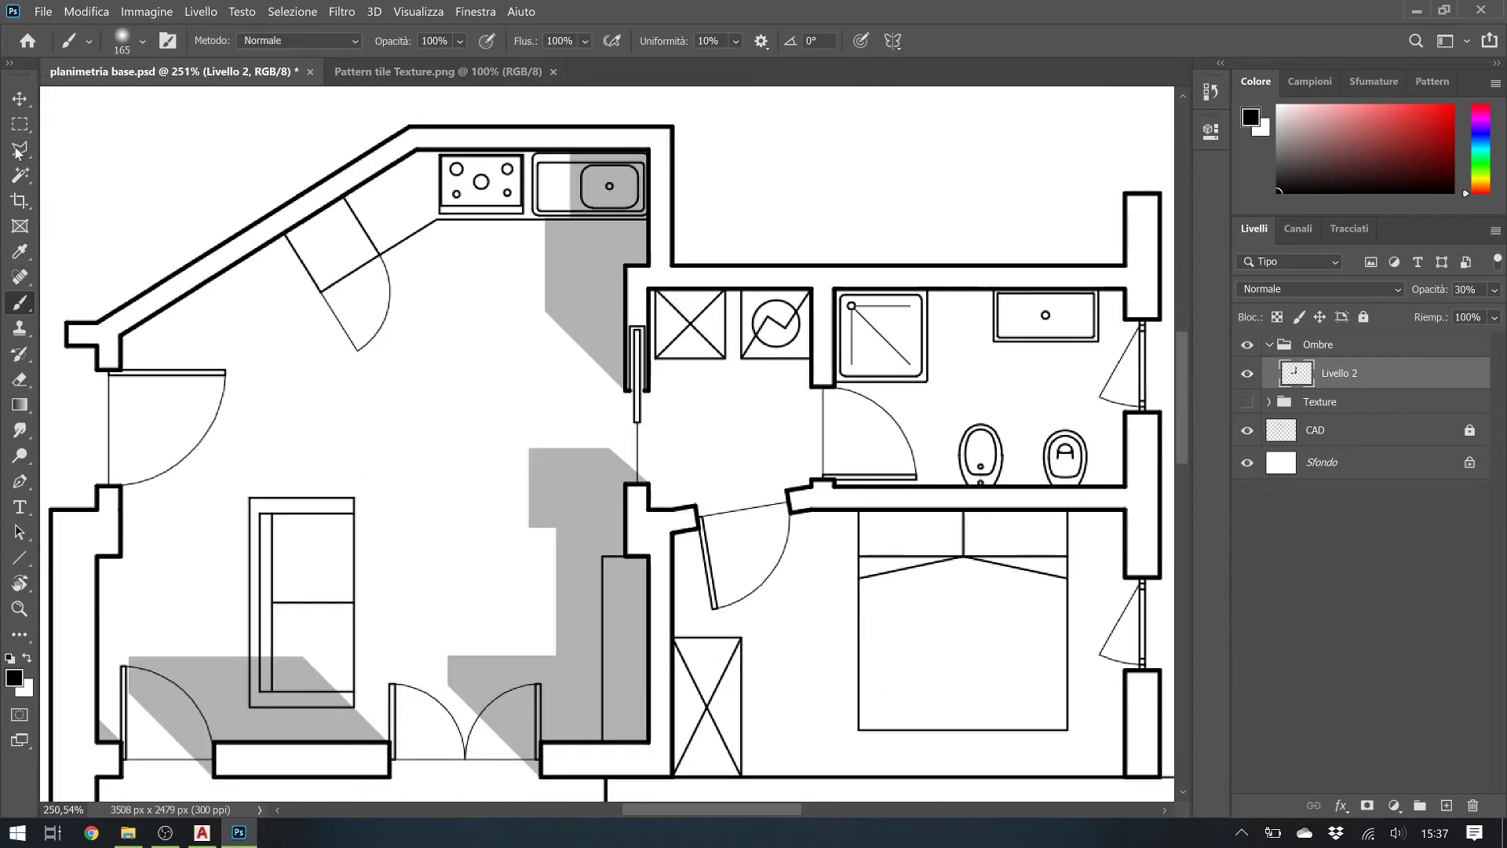
double_click(722, 537)
key(alt+BackSpace)
key(ctrl+d)
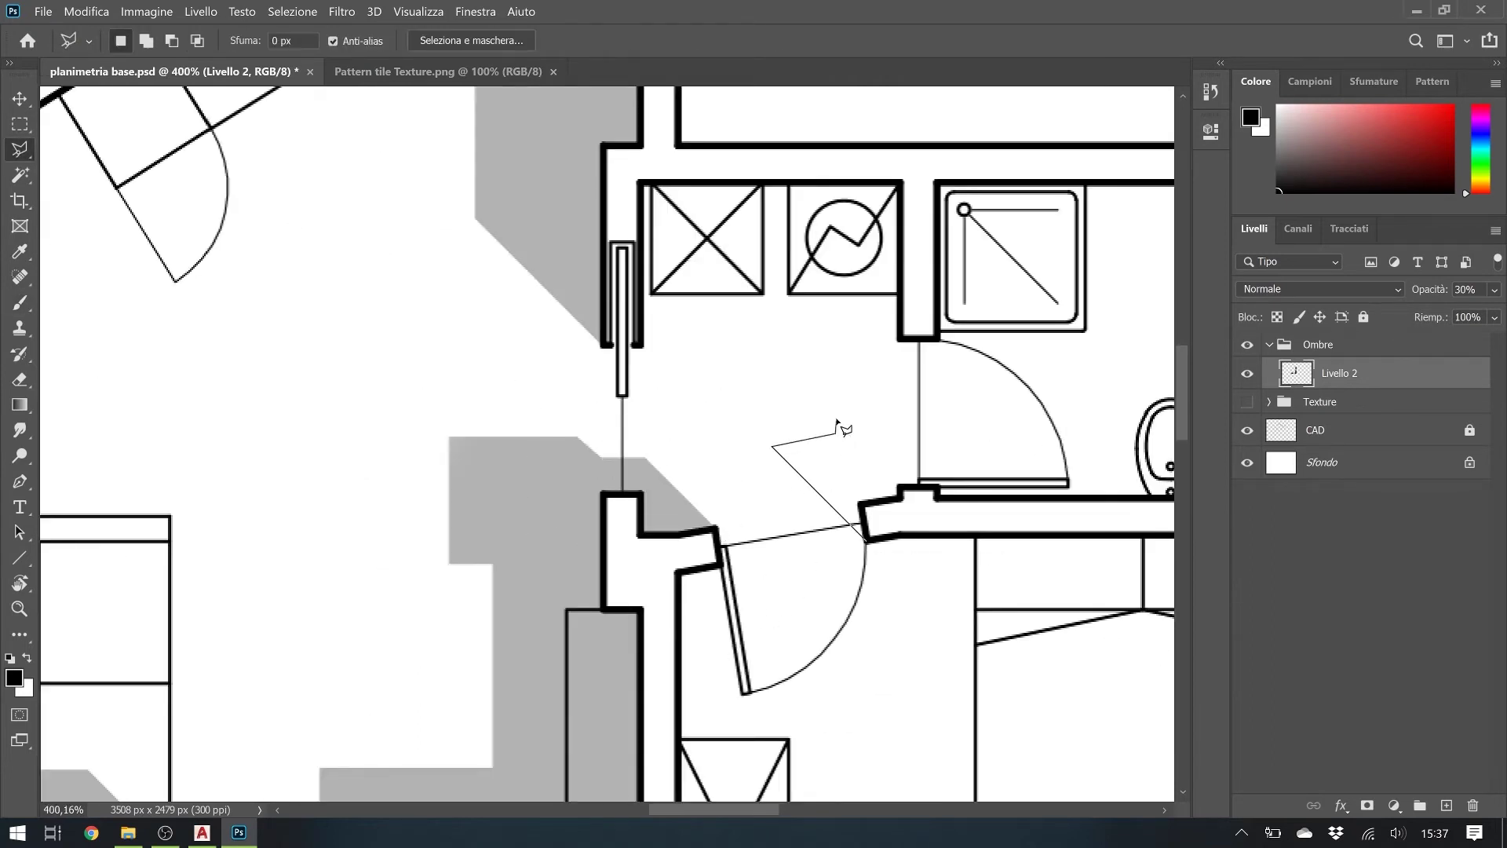
Fill grey shadows beside the bathroom fixtures and along the bathroom's far wall
drag(1050, 440, 730, 428)
click(1002, 420)
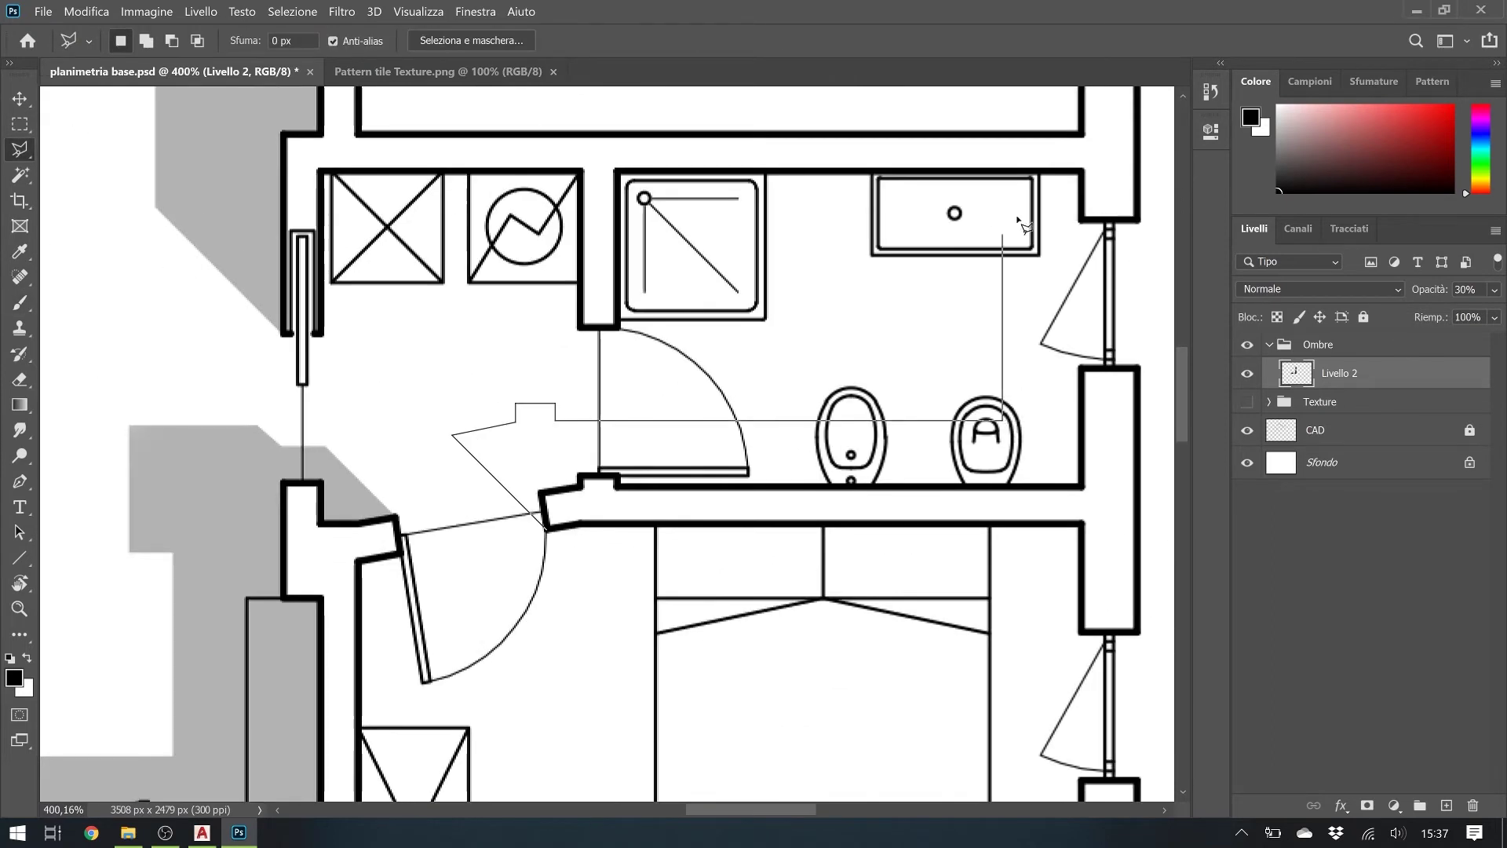
double_click(1112, 359)
key(alt+BackSpace)
key(ctrl+d)
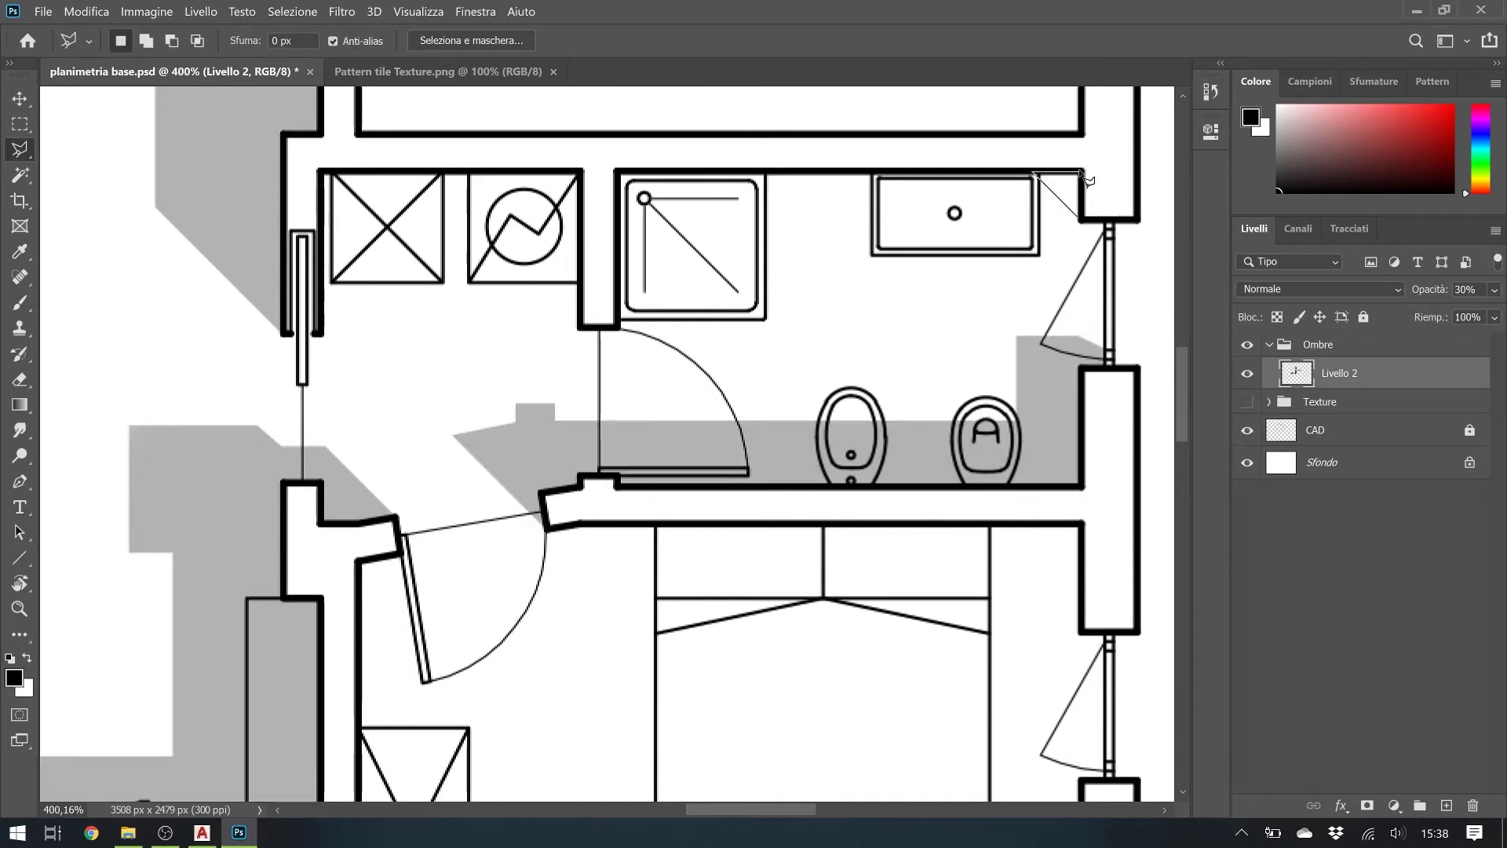
drag(570, 366, 749, 473)
click(648, 281)
key(alt+BackSpace)
key(ctrl+d)
Outline and fill the grey diagonal shadow in the bedroom
scroll(651, 314, down, 10)
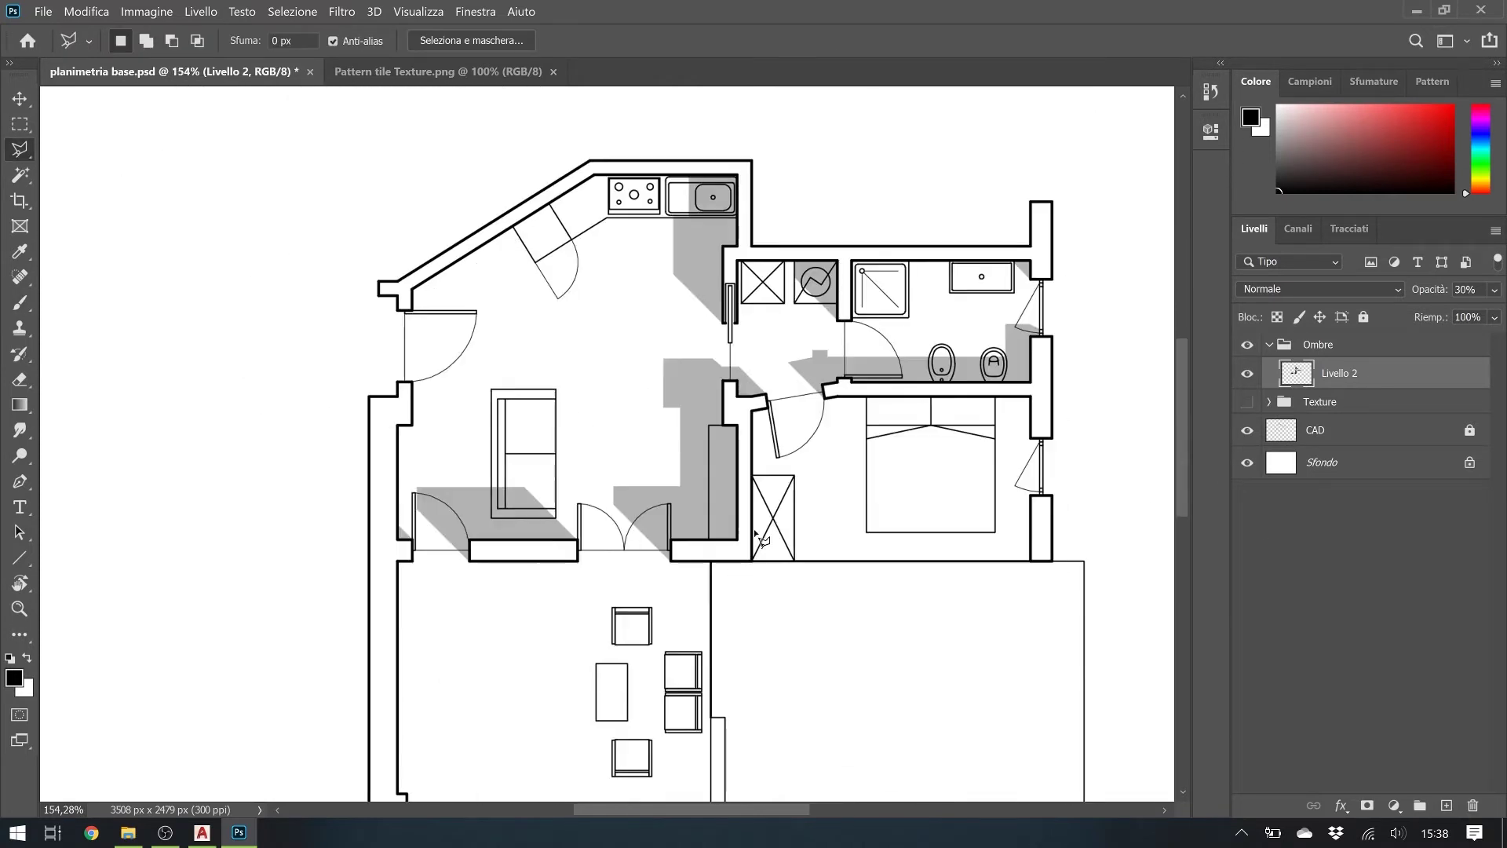
click(994, 539)
scroll(1021, 518, up, 5)
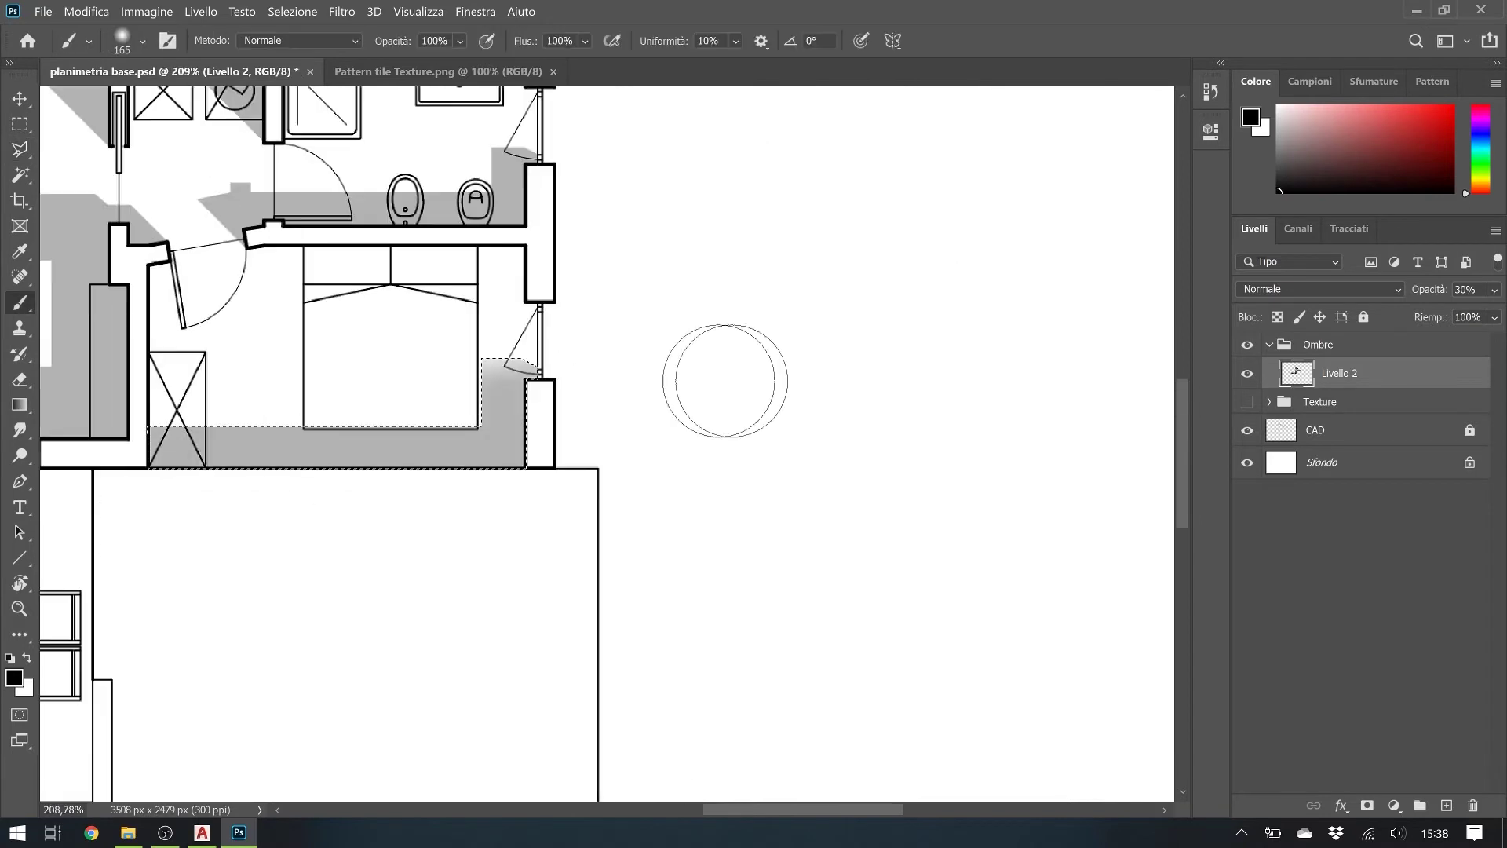
scroll(789, 385, up, 5)
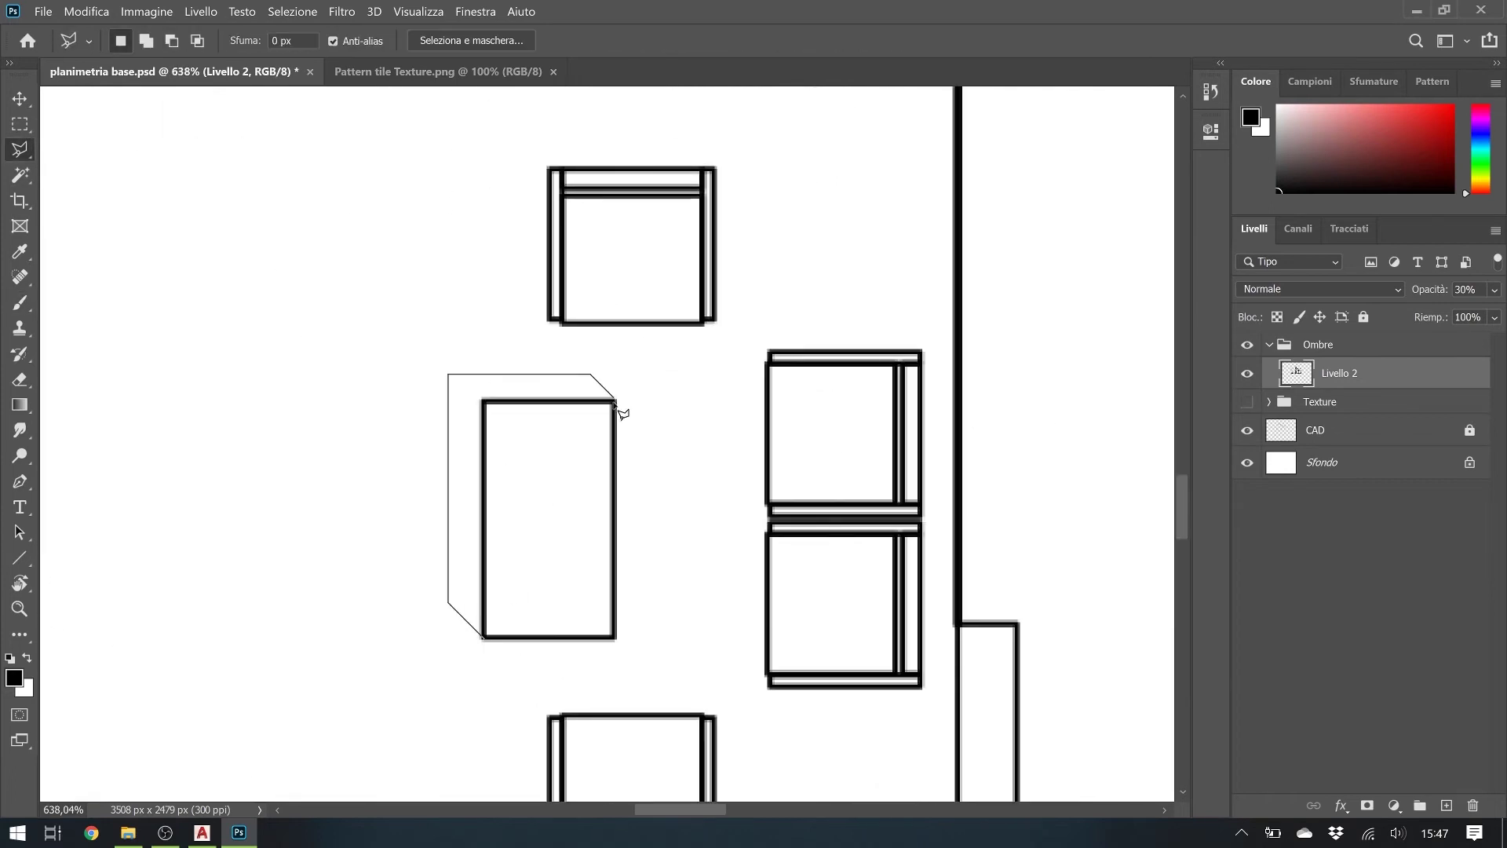
double_click(617, 404)
key(alt+BackSpace)
key(ctrl+d)
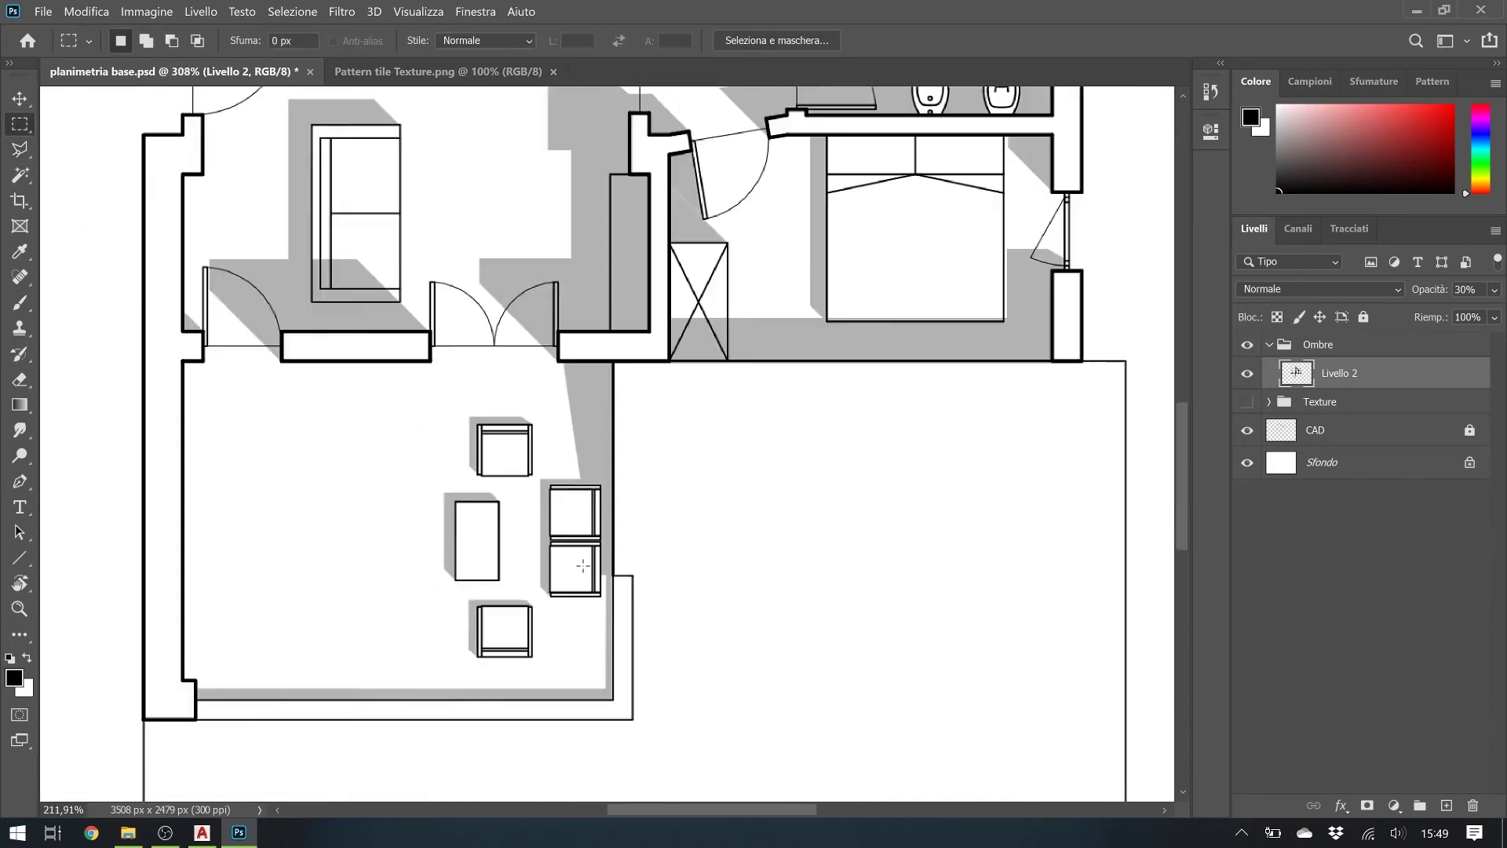
scroll(664, 398, up, 4)
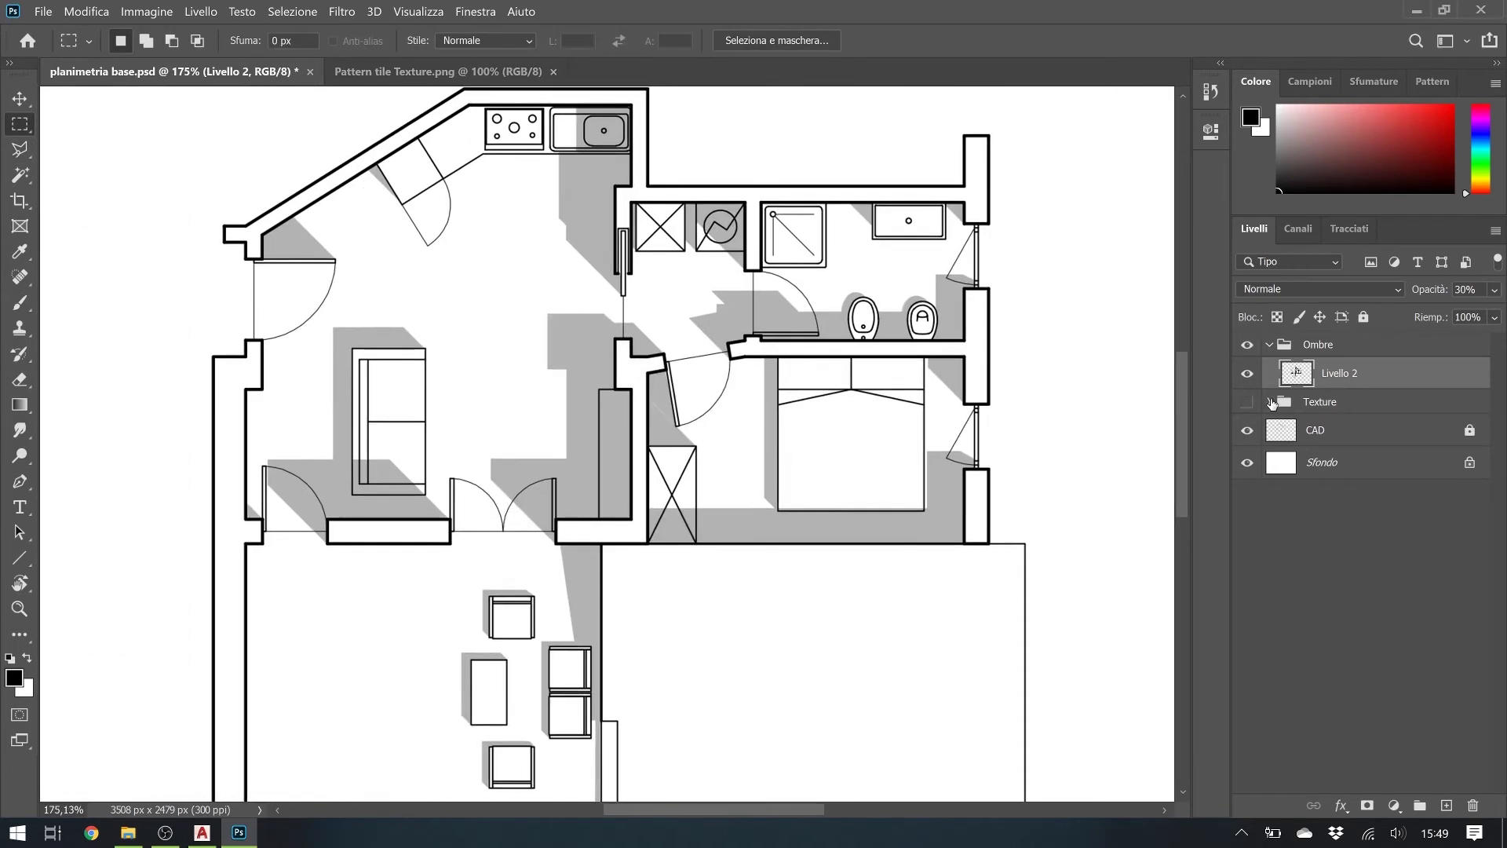
Soften the Livello 2 shadows with a 3,0 pixel Controllo sfocatura (Gaussian blur)
click(1250, 402)
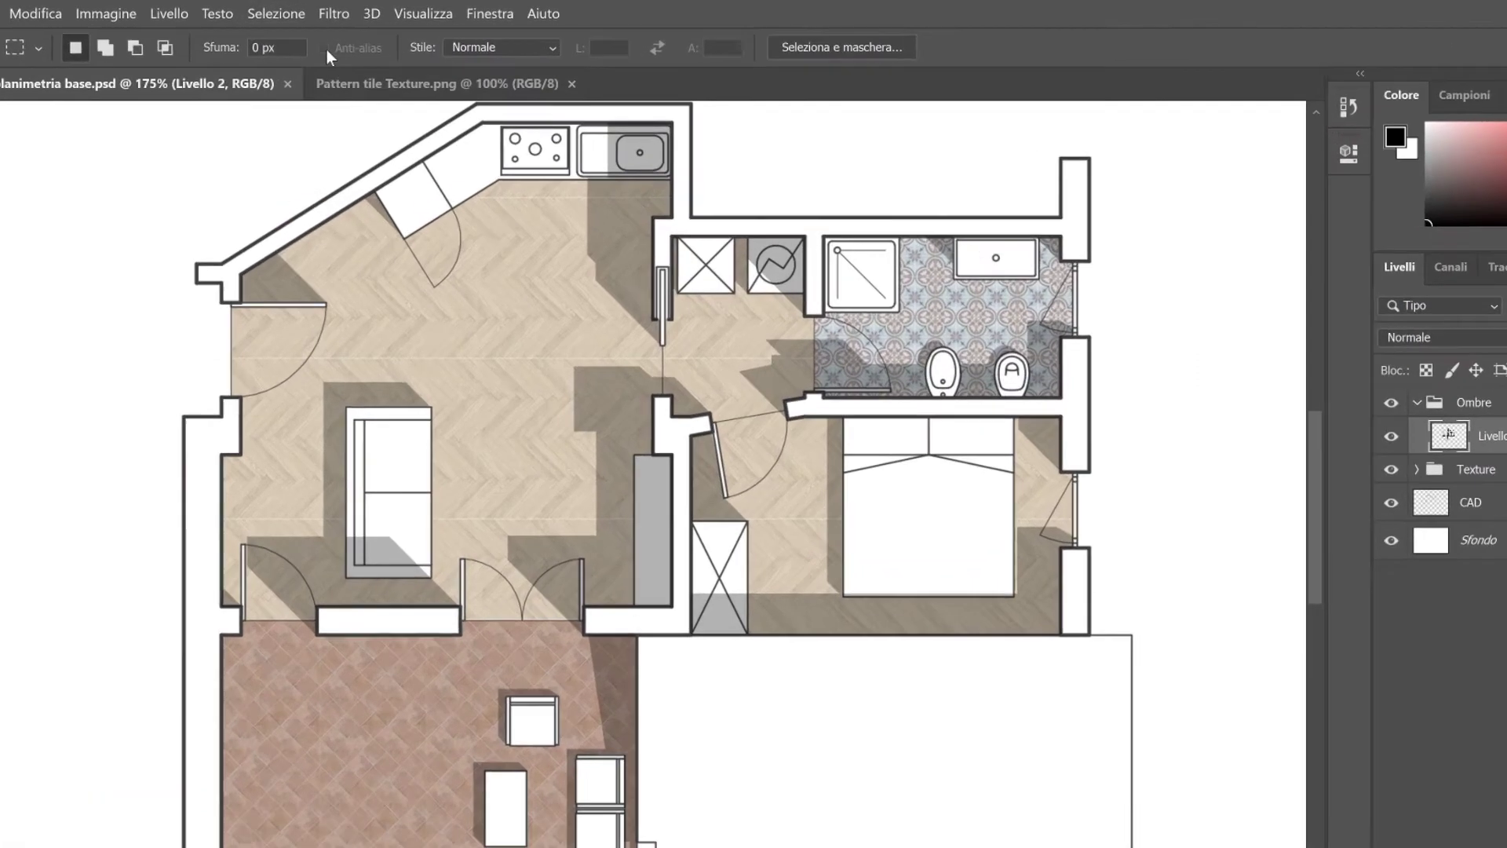
click(342, 11)
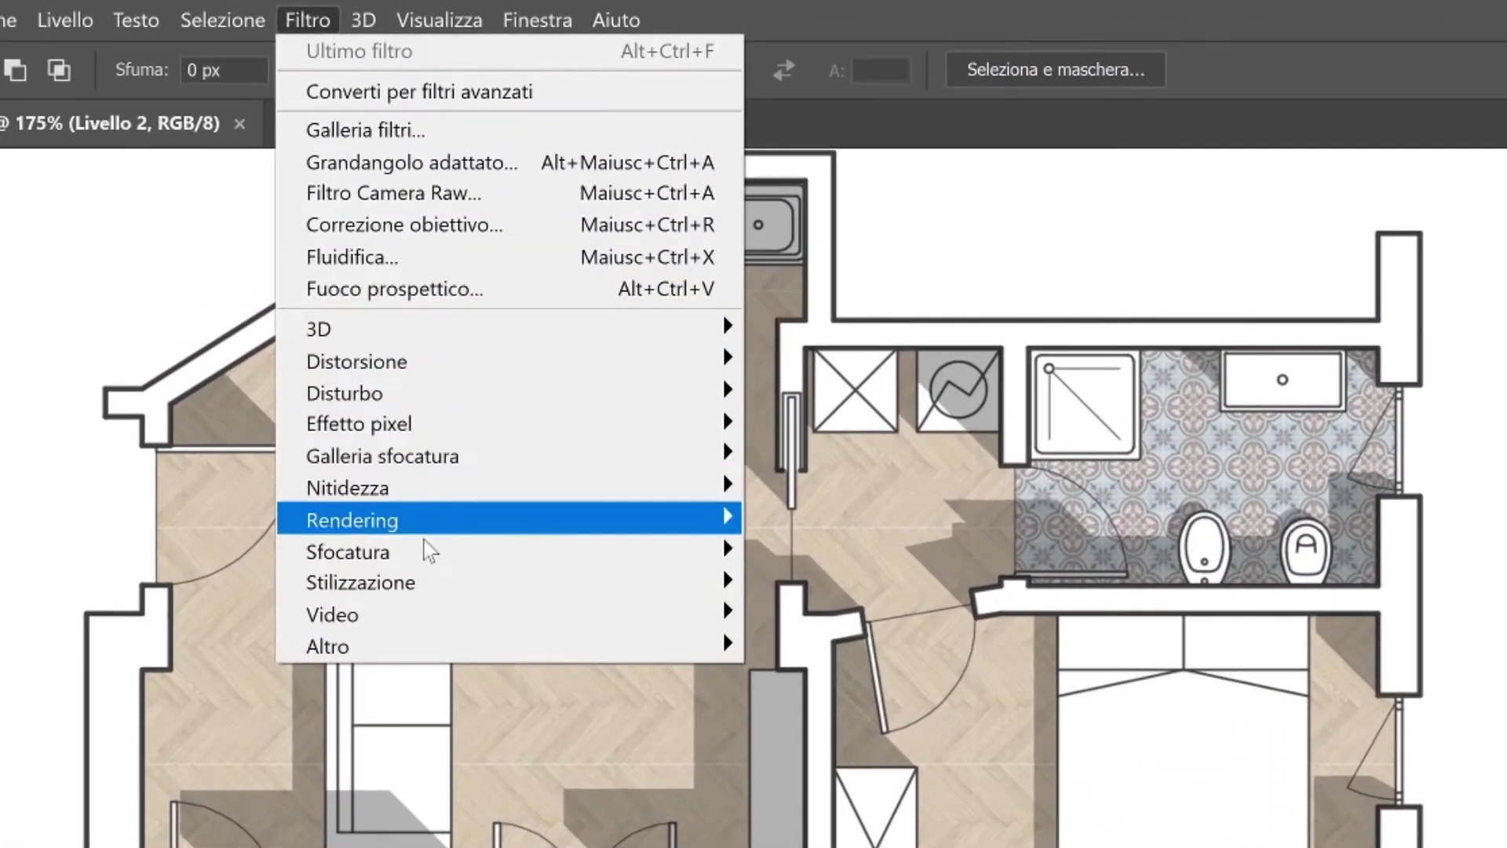
mouse_move(349, 551)
click(785, 550)
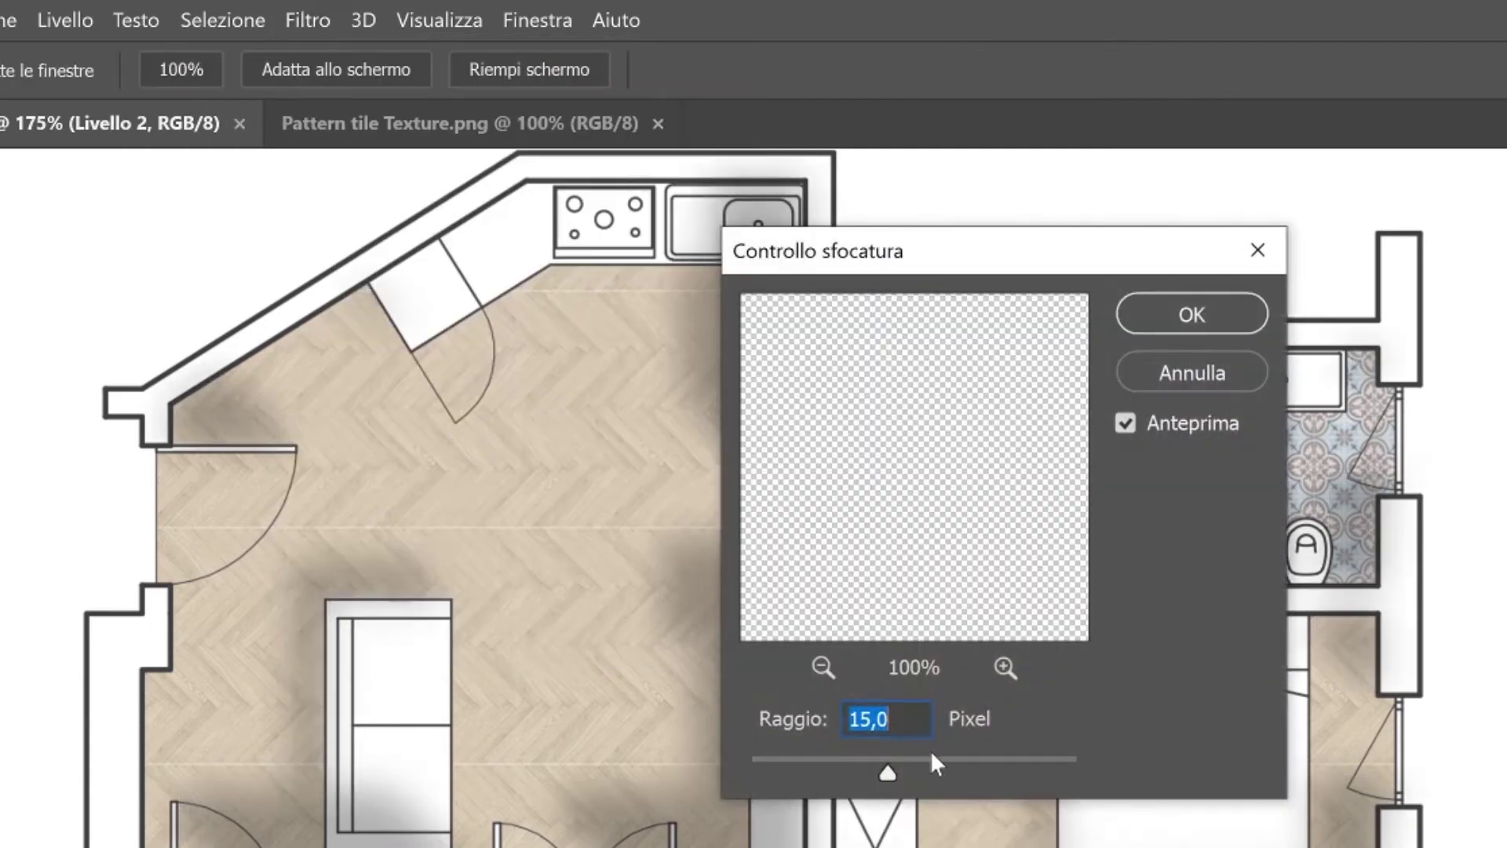
text(5)
key(Tab)
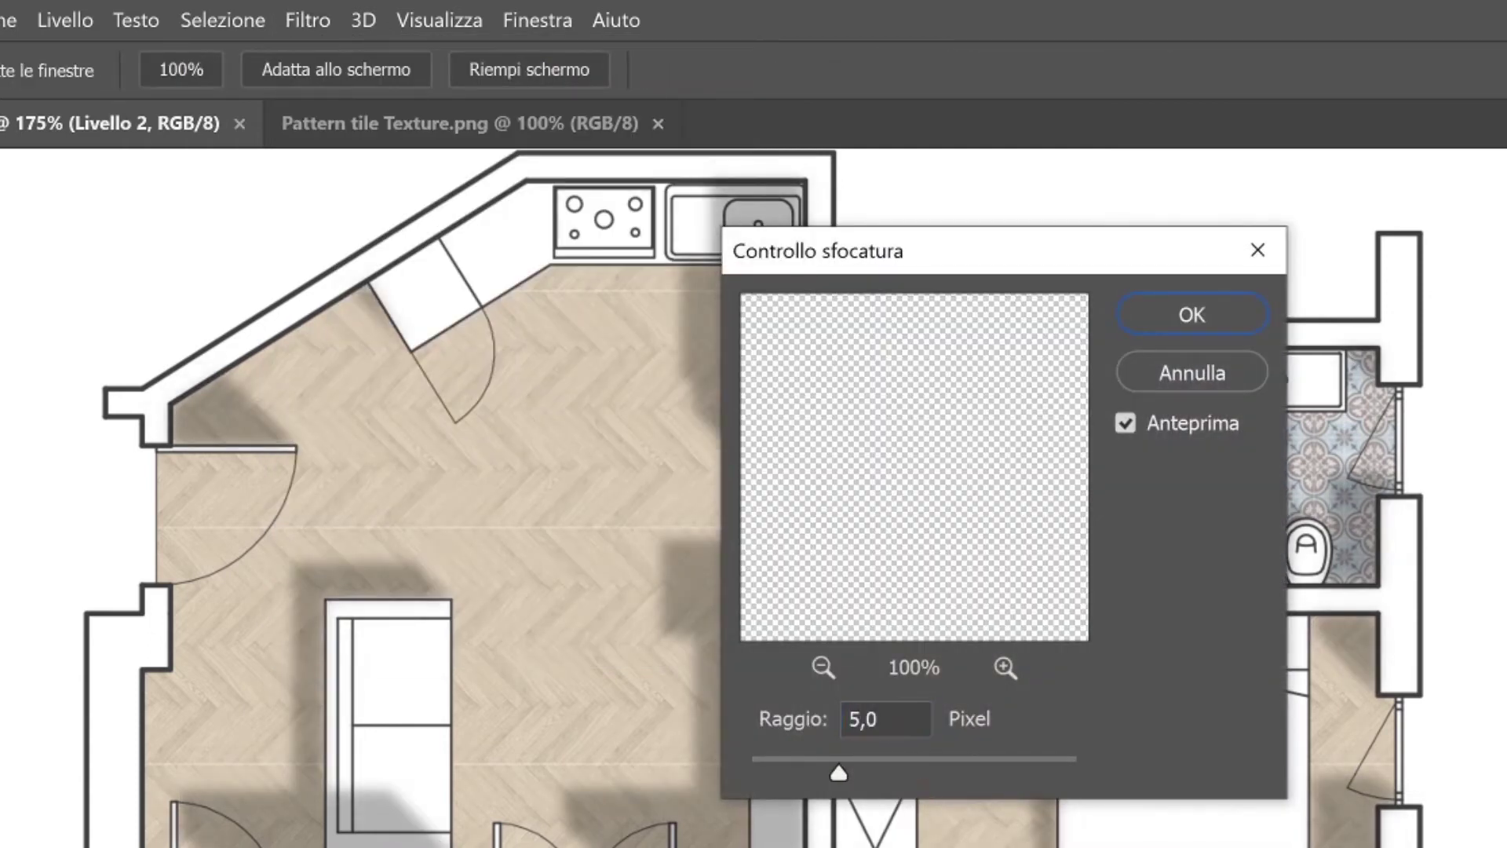
click(818, 730)
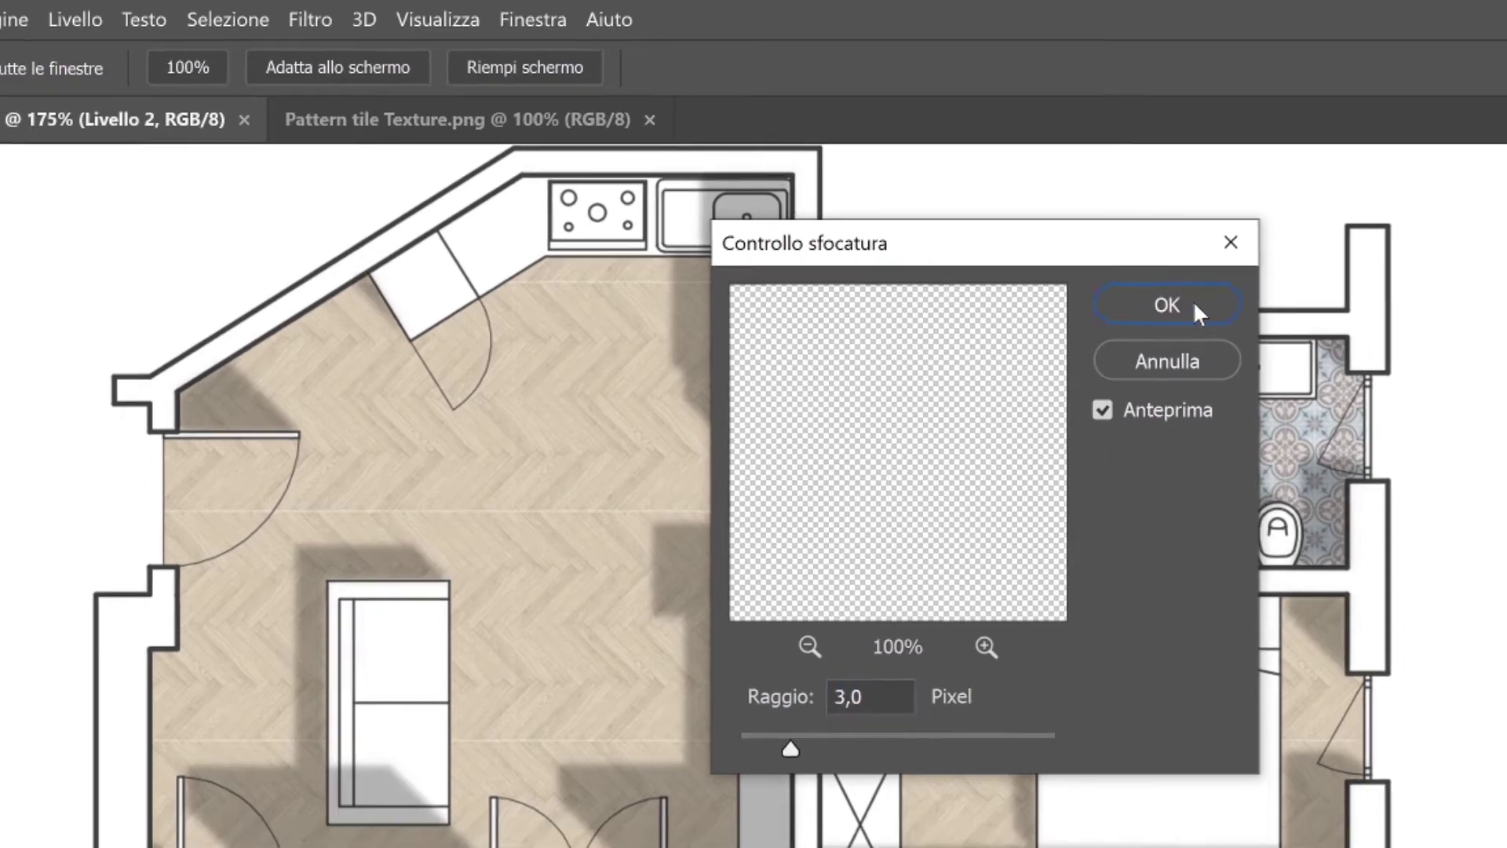
click(1193, 312)
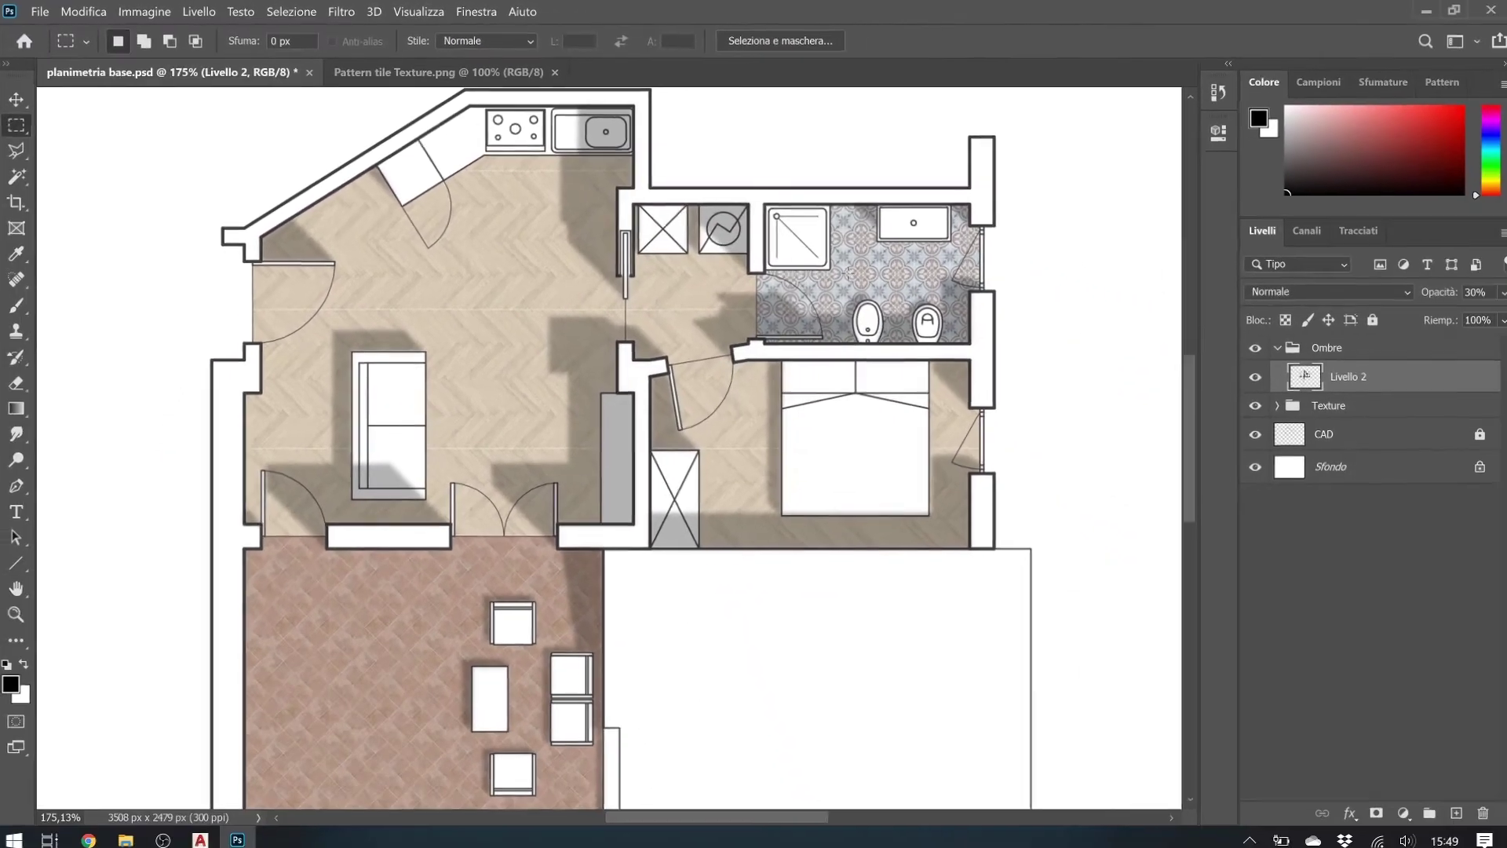
On a new layer, paint soft black brush strokes along the kitchen, closet, bathroom and bedroom walls
drag(696, 587, 659, 606)
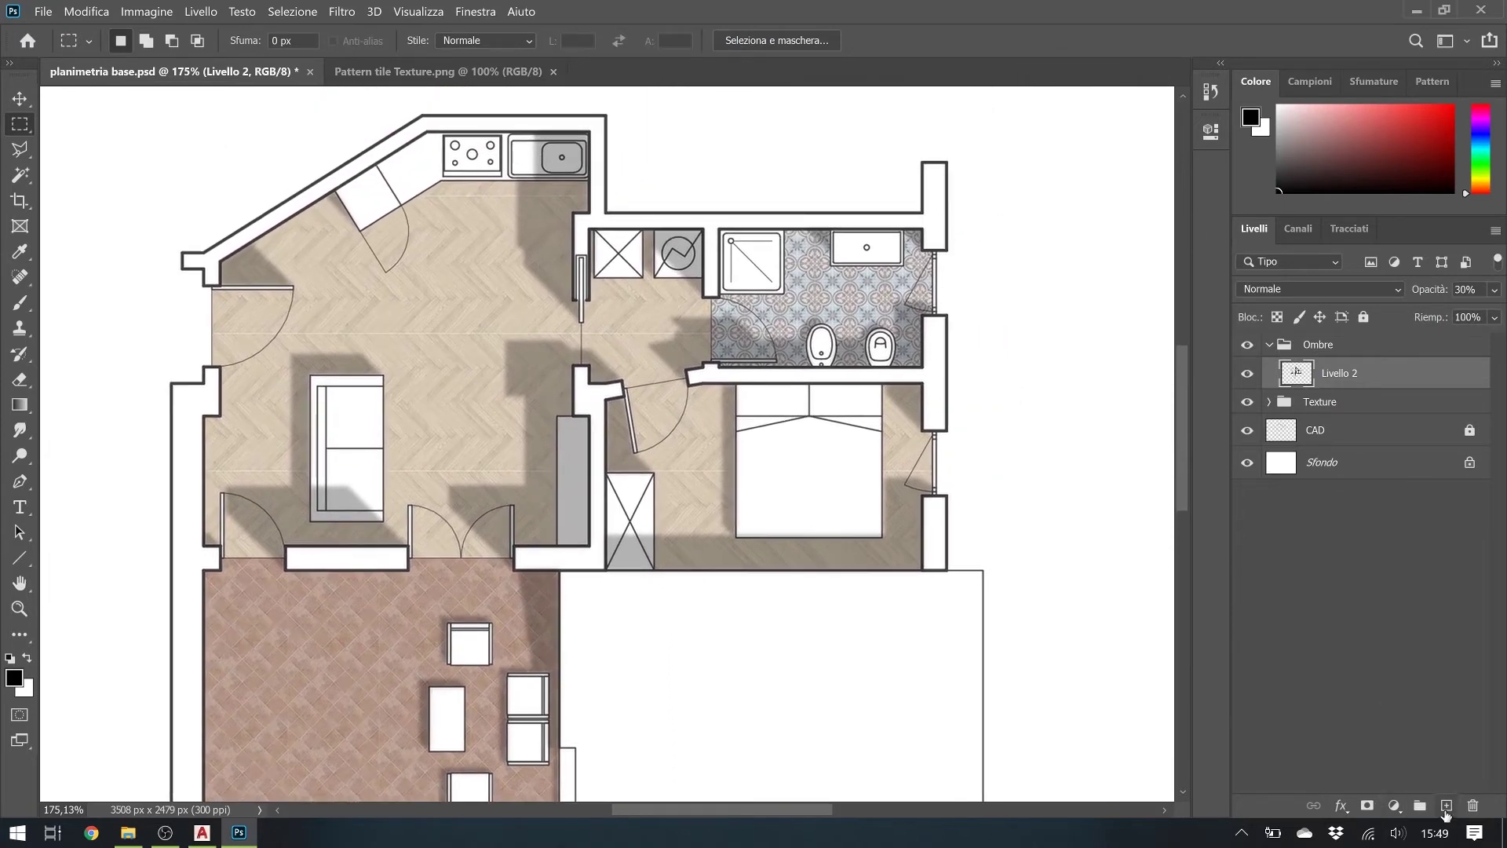
click(1447, 808)
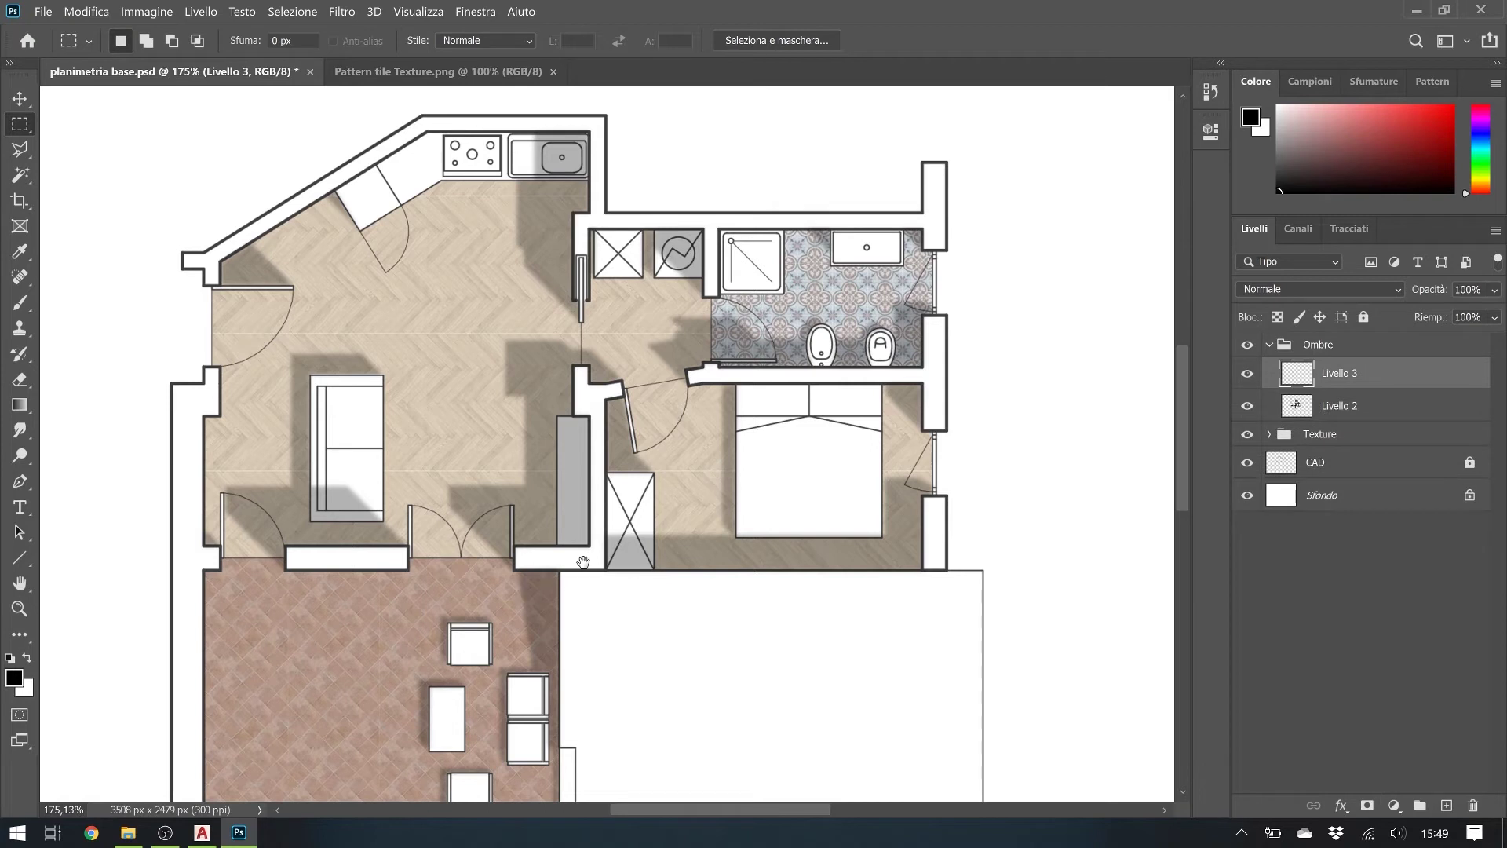
drag(584, 562, 635, 545)
key(b)
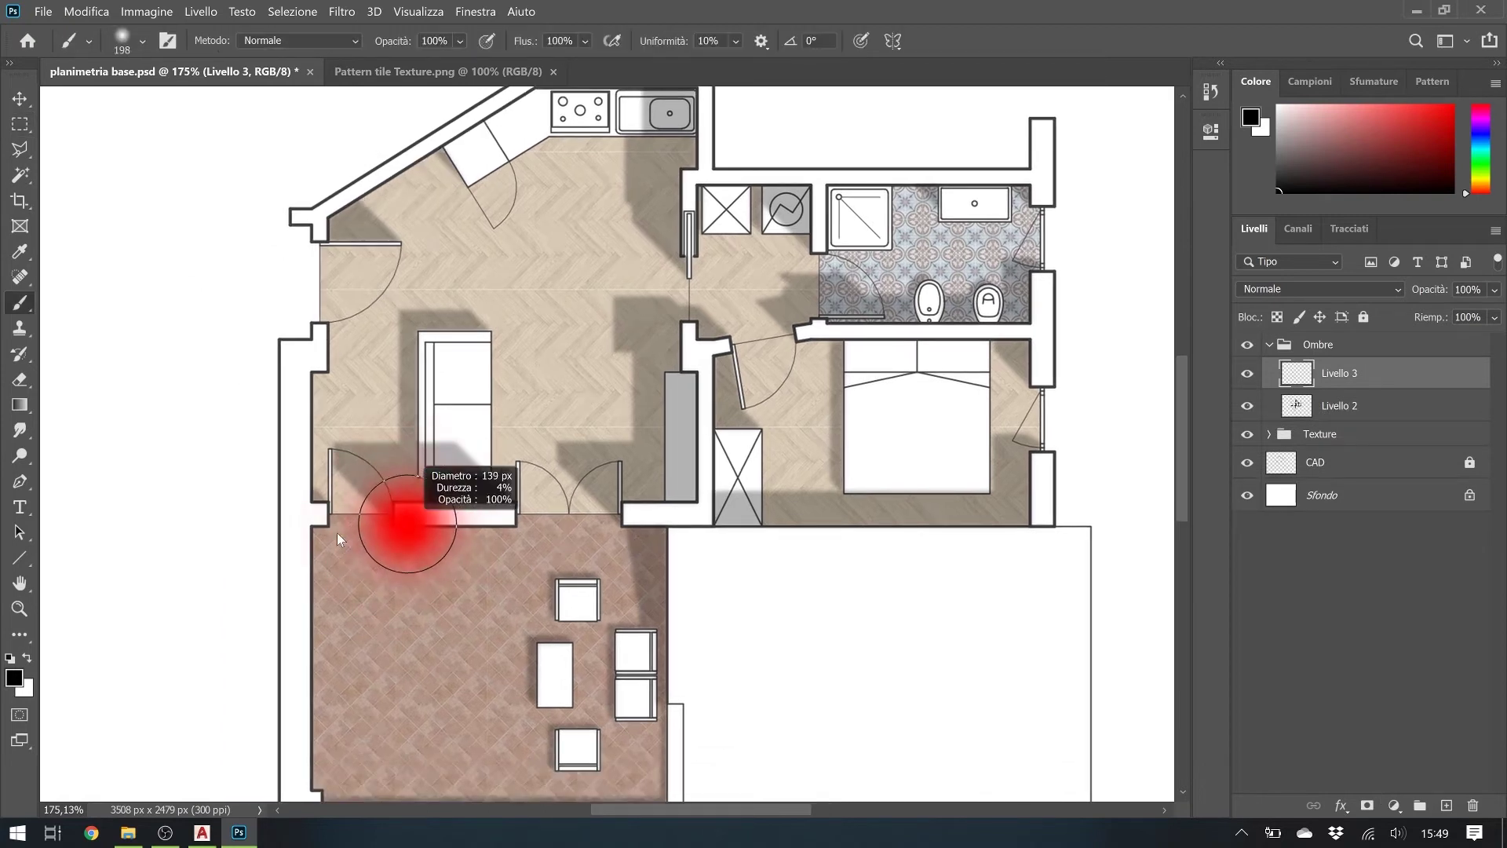
click(314, 506)
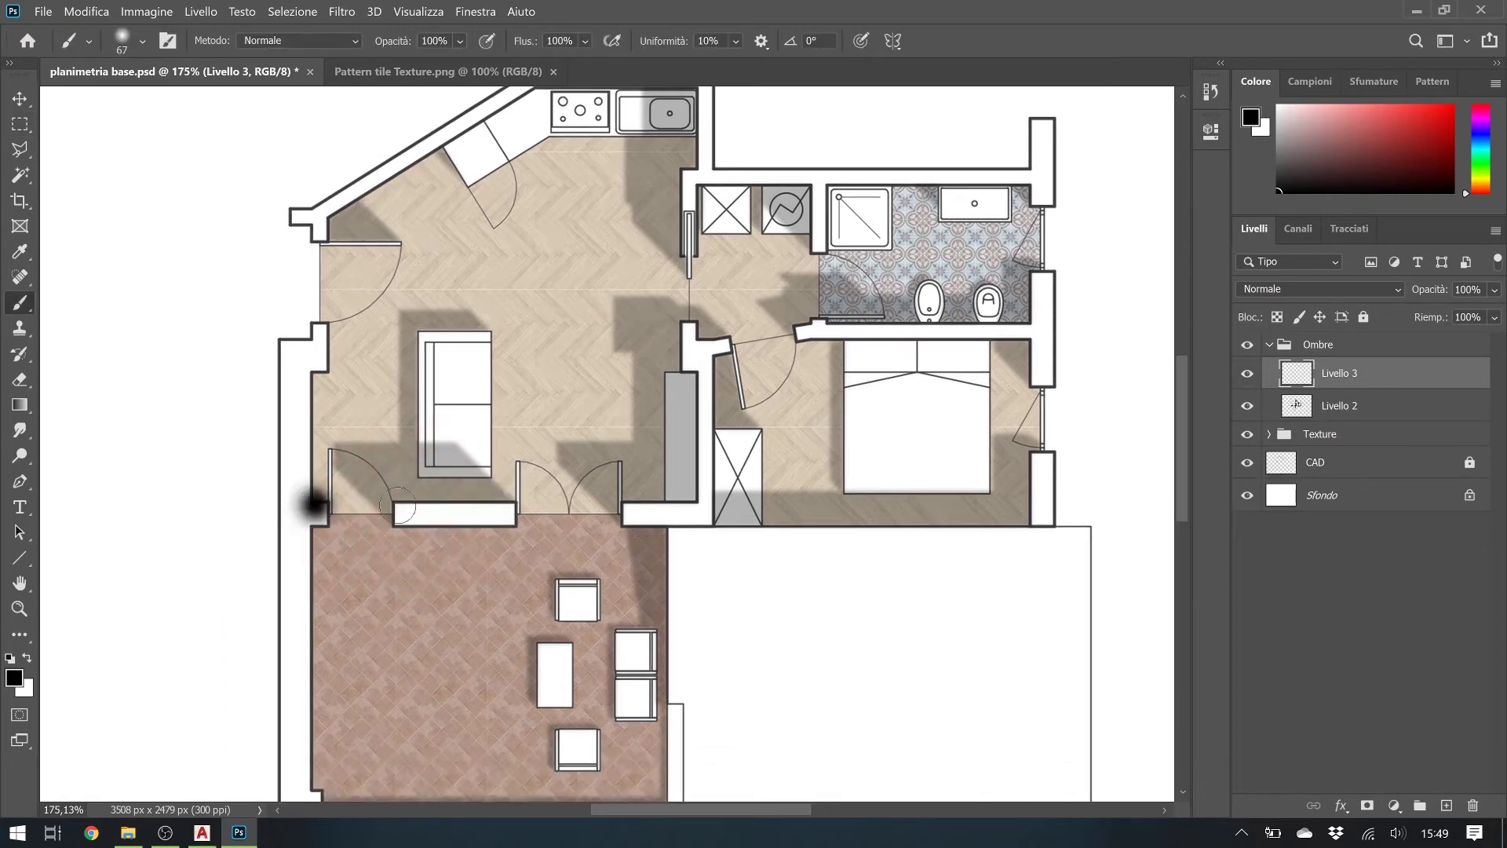
click(396, 505)
shift+click(509, 506)
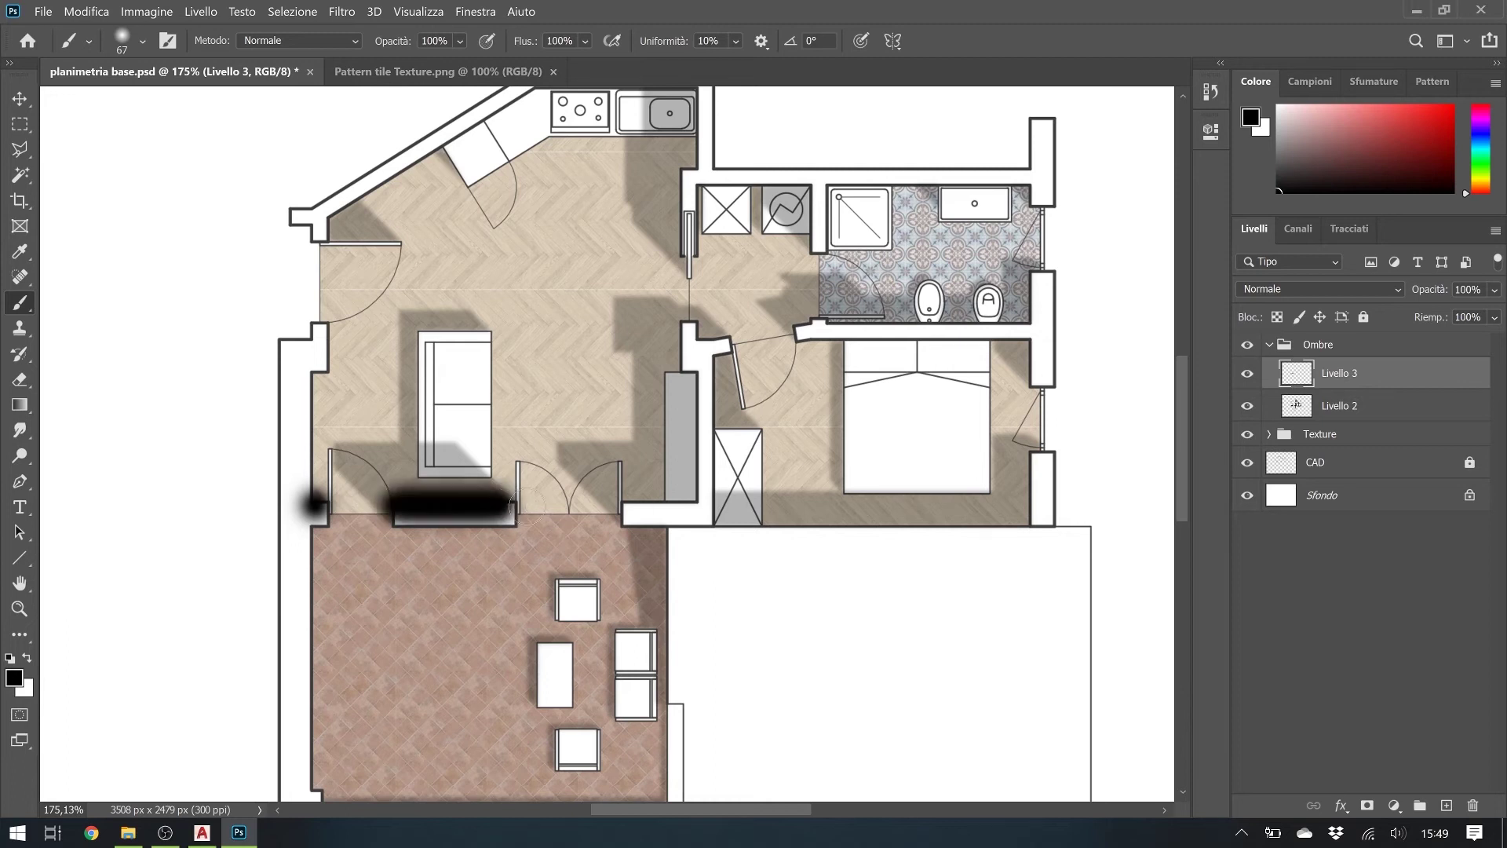
mouse_move(620, 511)
mouse_down()
mouse_move(699, 329)
mouse_move(442, 281)
mouse_up()
scroll(699, 354, up, 3)
drag(730, 298, 1052, 291)
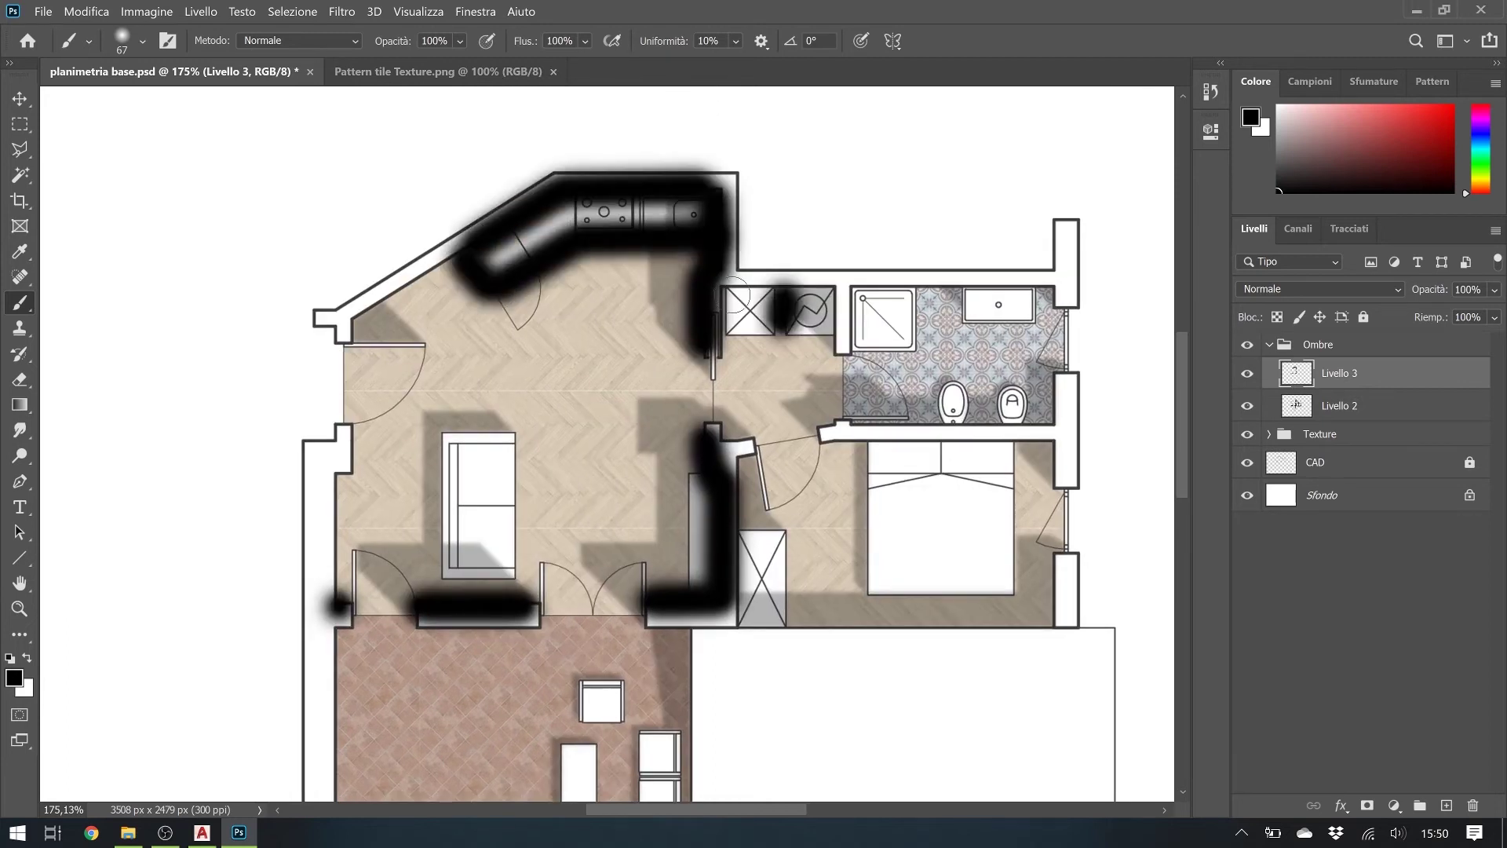
mouse_move(1052, 369)
mouse_down()
mouse_move(832, 408)
mouse_move(1052, 620)
mouse_up()
Set the wall-shadow layer's opacity to 30%
drag(748, 620, 1051, 620)
click(1467, 289)
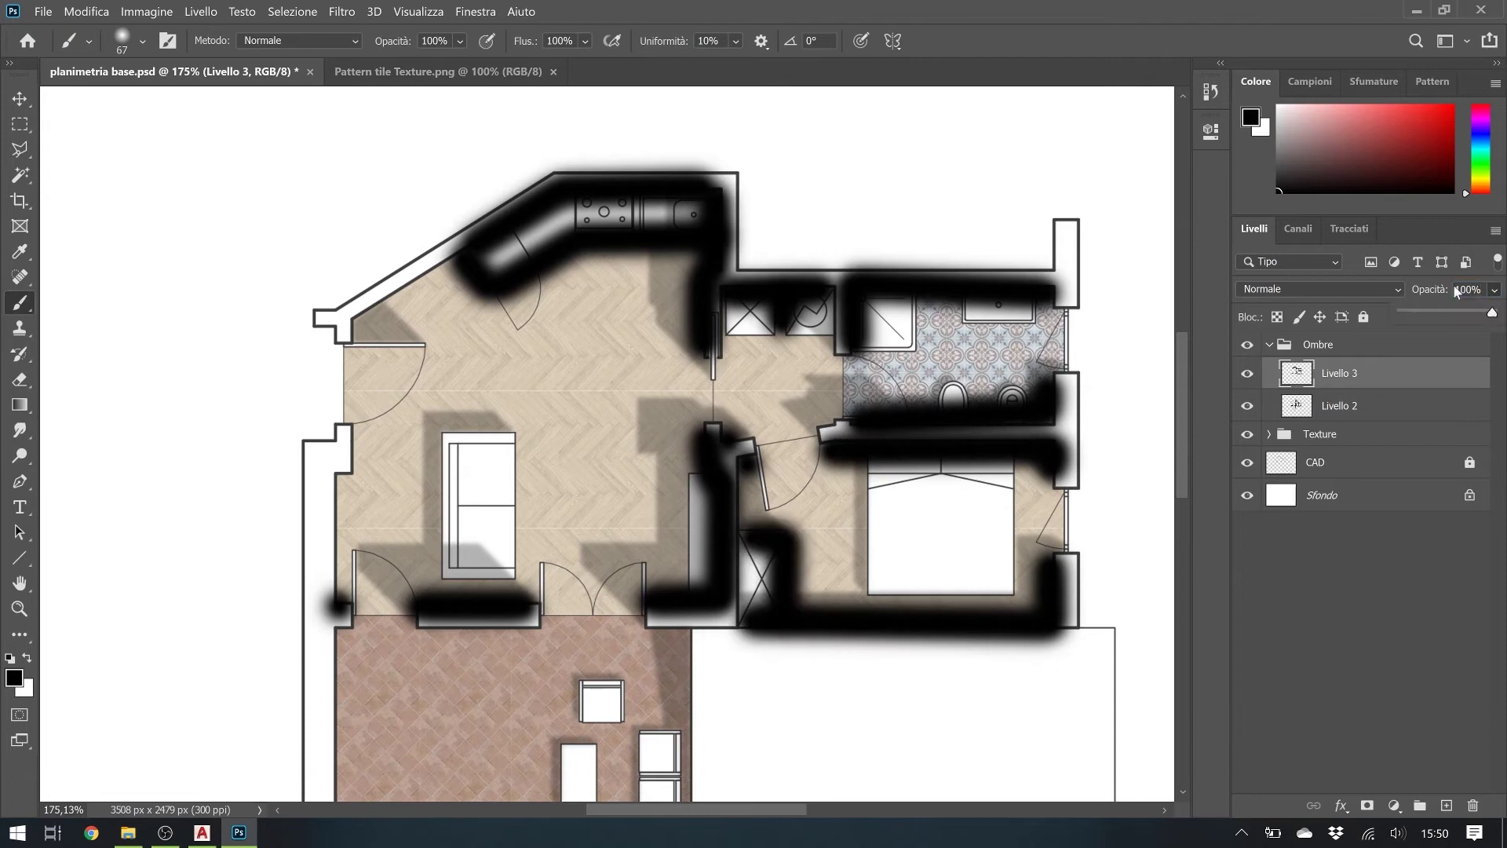
text(20)
key(Tab)
drag(845, 545, 816, 510)
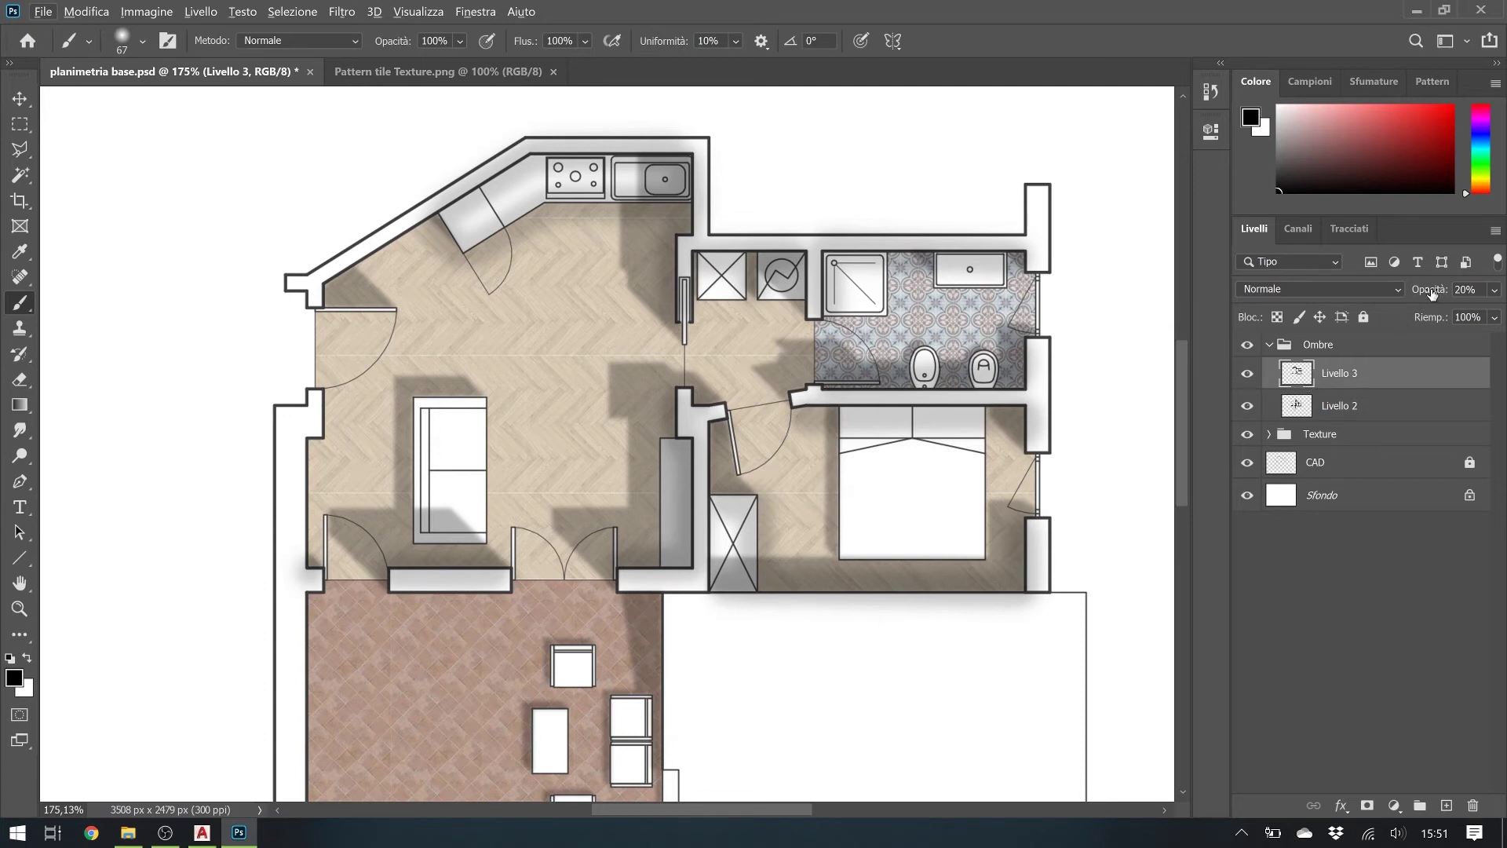
drag(1450, 293, 1431, 294)
text(0)
key(Tab)
Apply Controllo sfocatura with a 9,0 pixel radius to the Livello 3 wall strokes
click(342, 11)
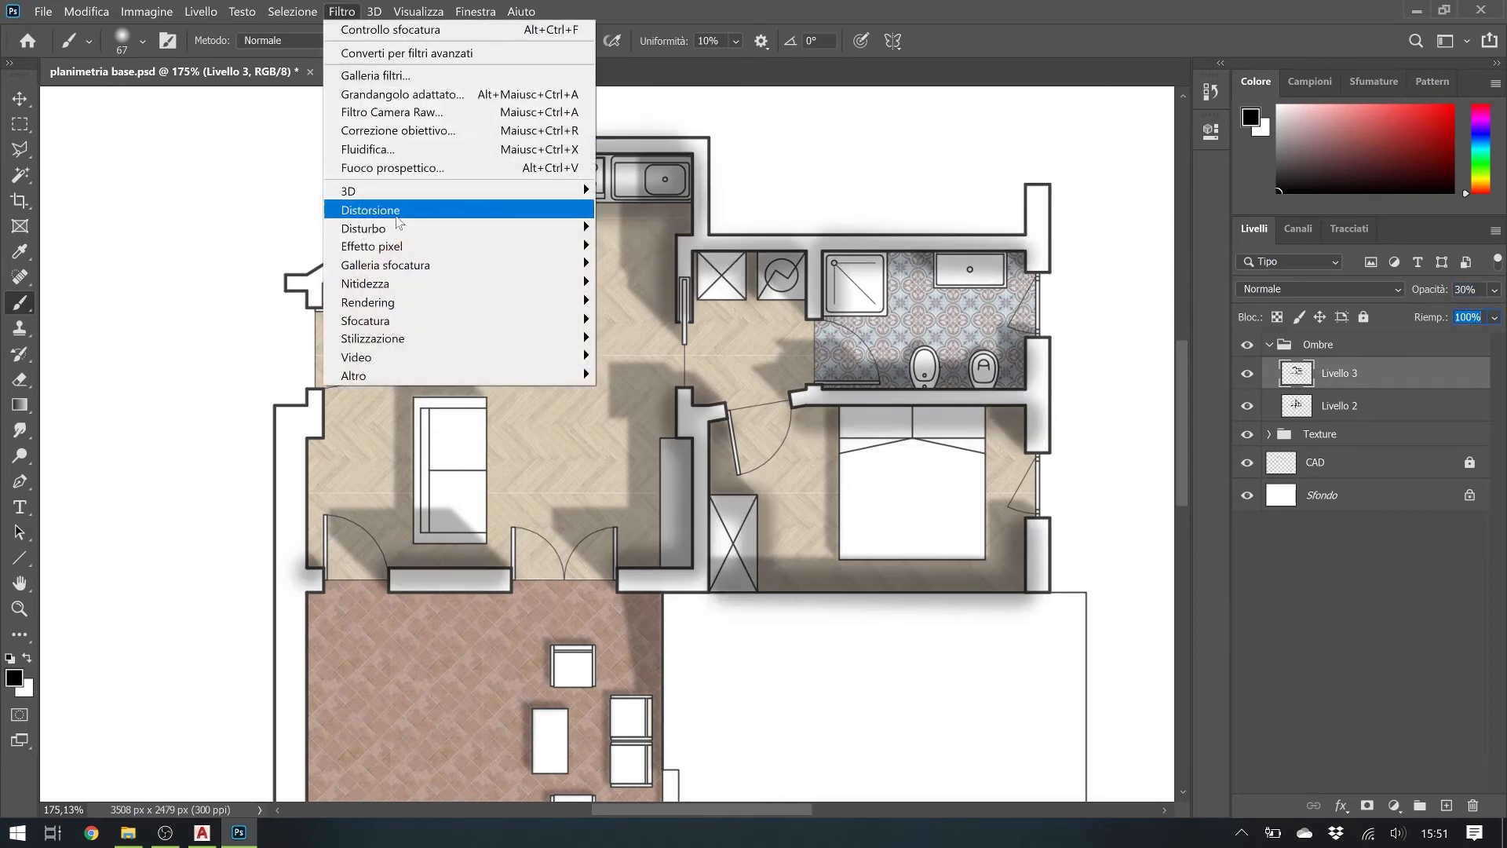
click(667, 318)
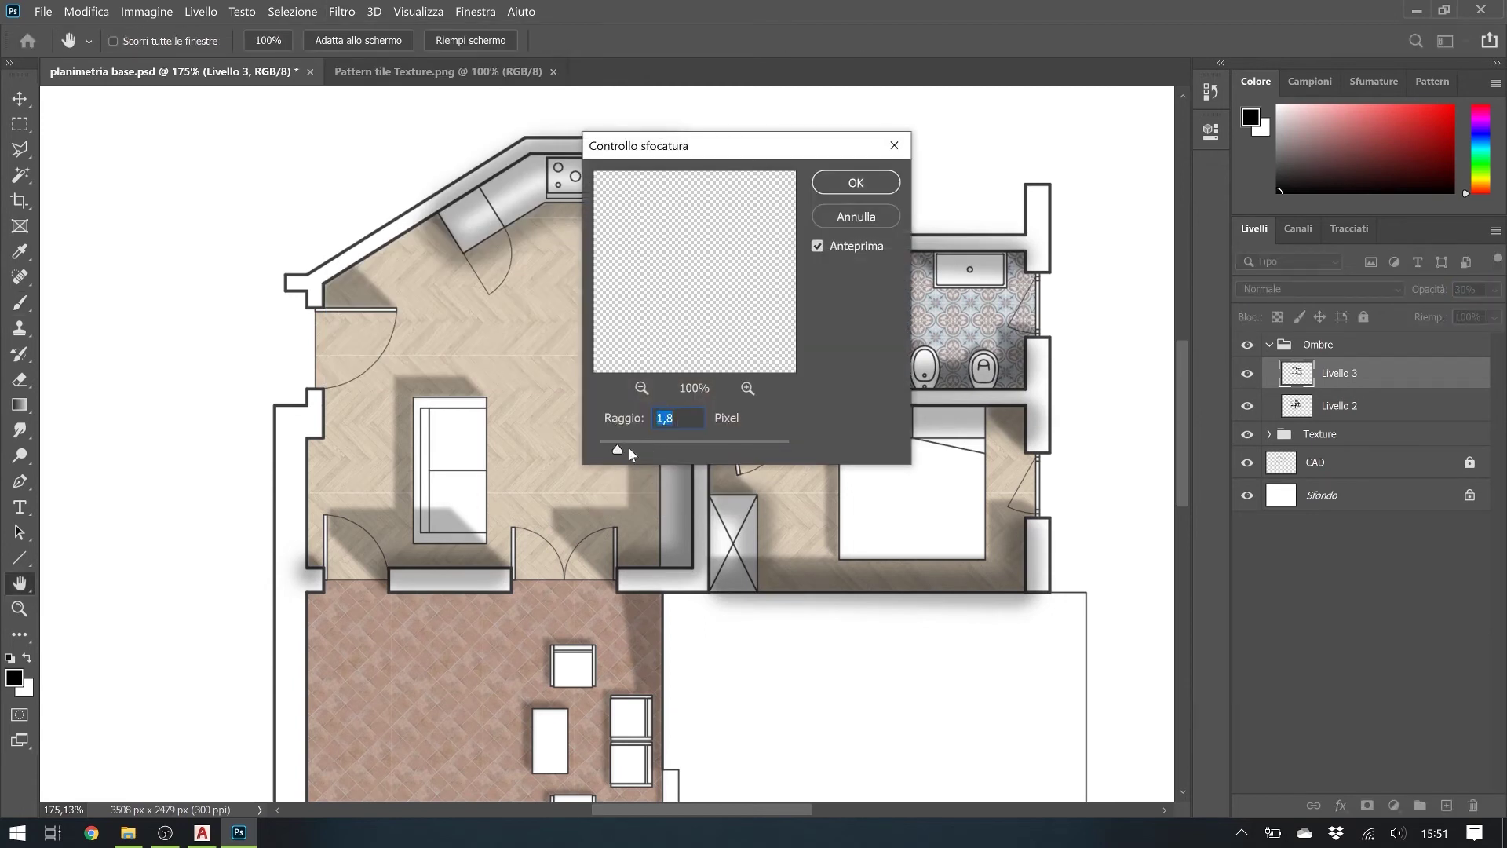
drag(629, 449, 668, 449)
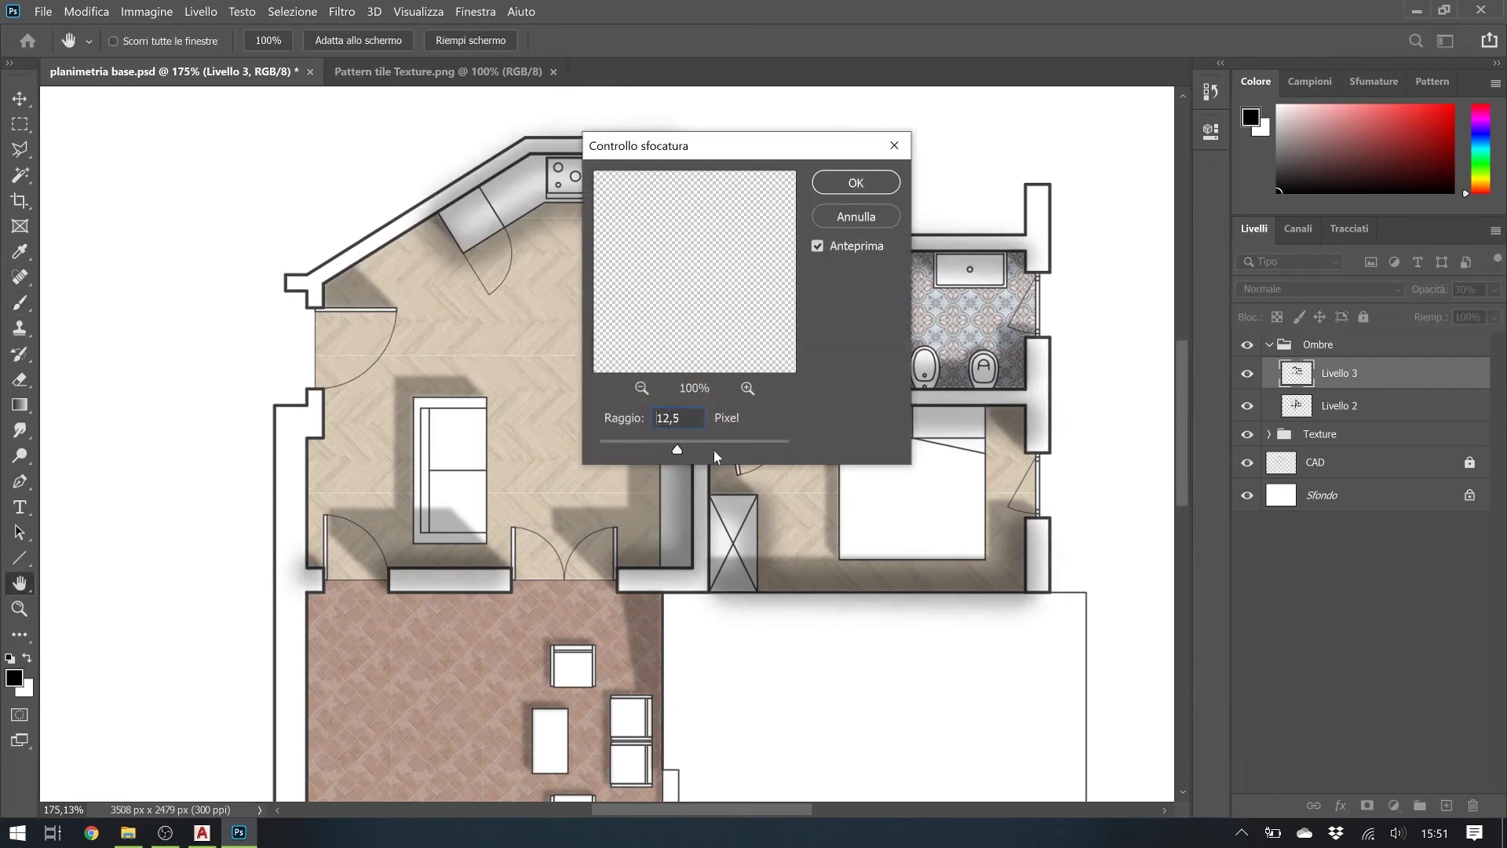
mouse_move(695, 451)
mouse_down()
mouse_move(654, 451)
mouse_move(671, 453)
mouse_up()
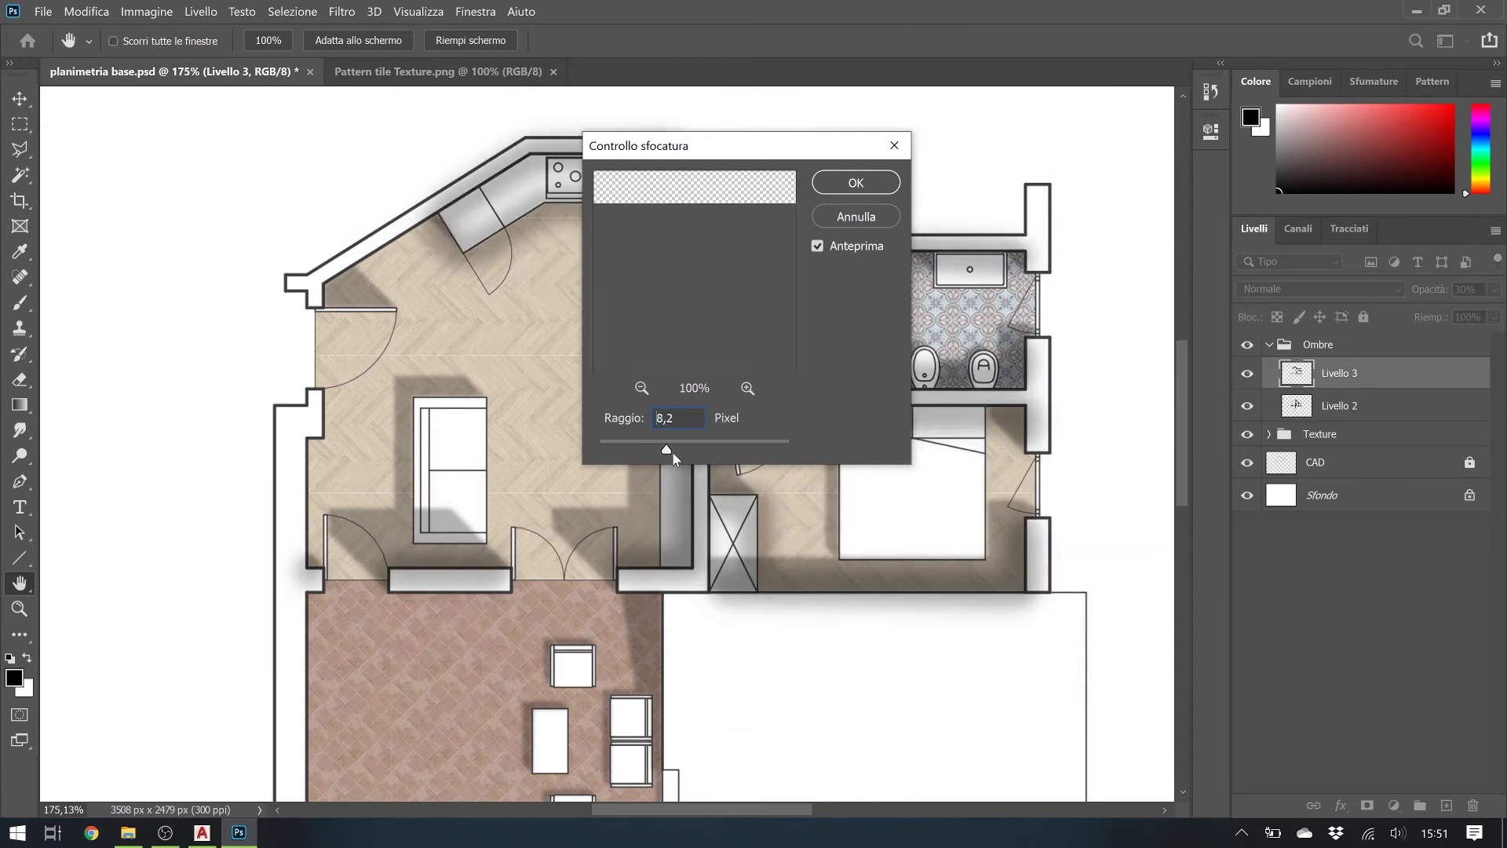
drag(671, 453, 689, 455)
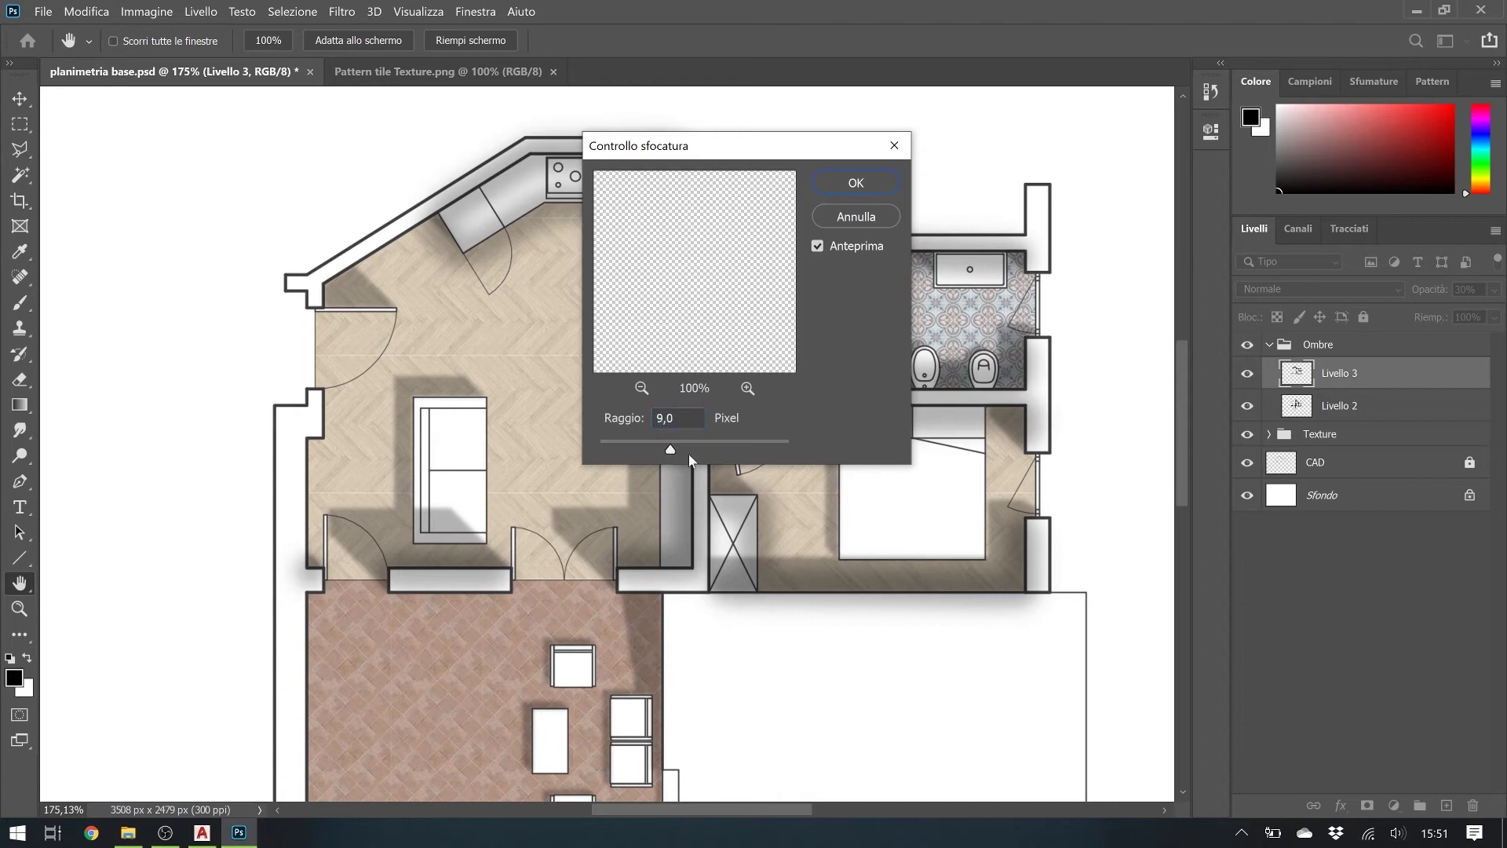
click(831, 185)
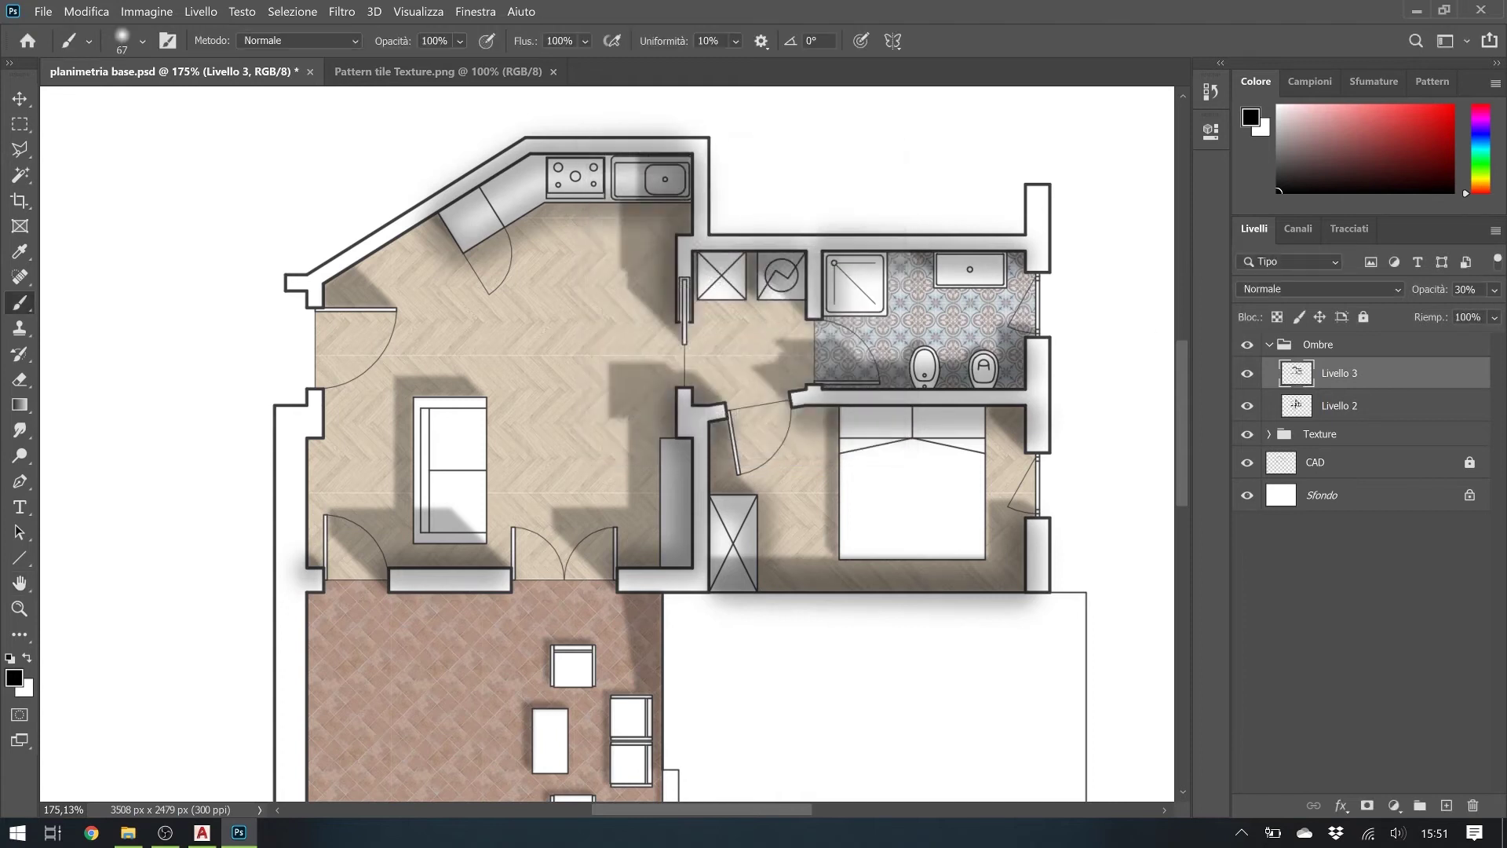
click(1462, 293)
text(20)
Add a layer mask to Livello 3 and paint out the shadow over the kitchen walls
key(Escape)
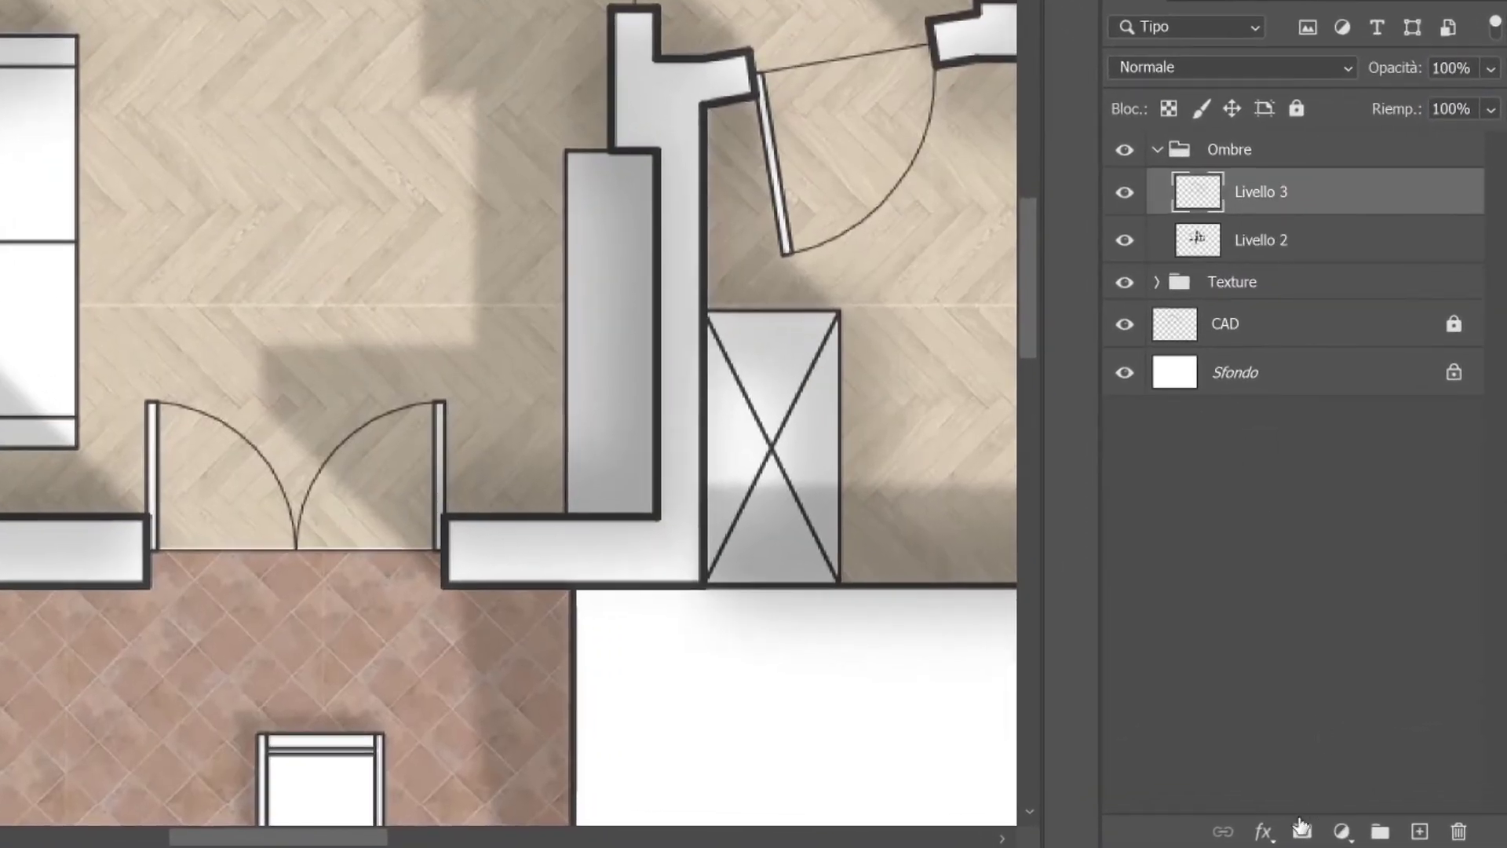
click(1301, 830)
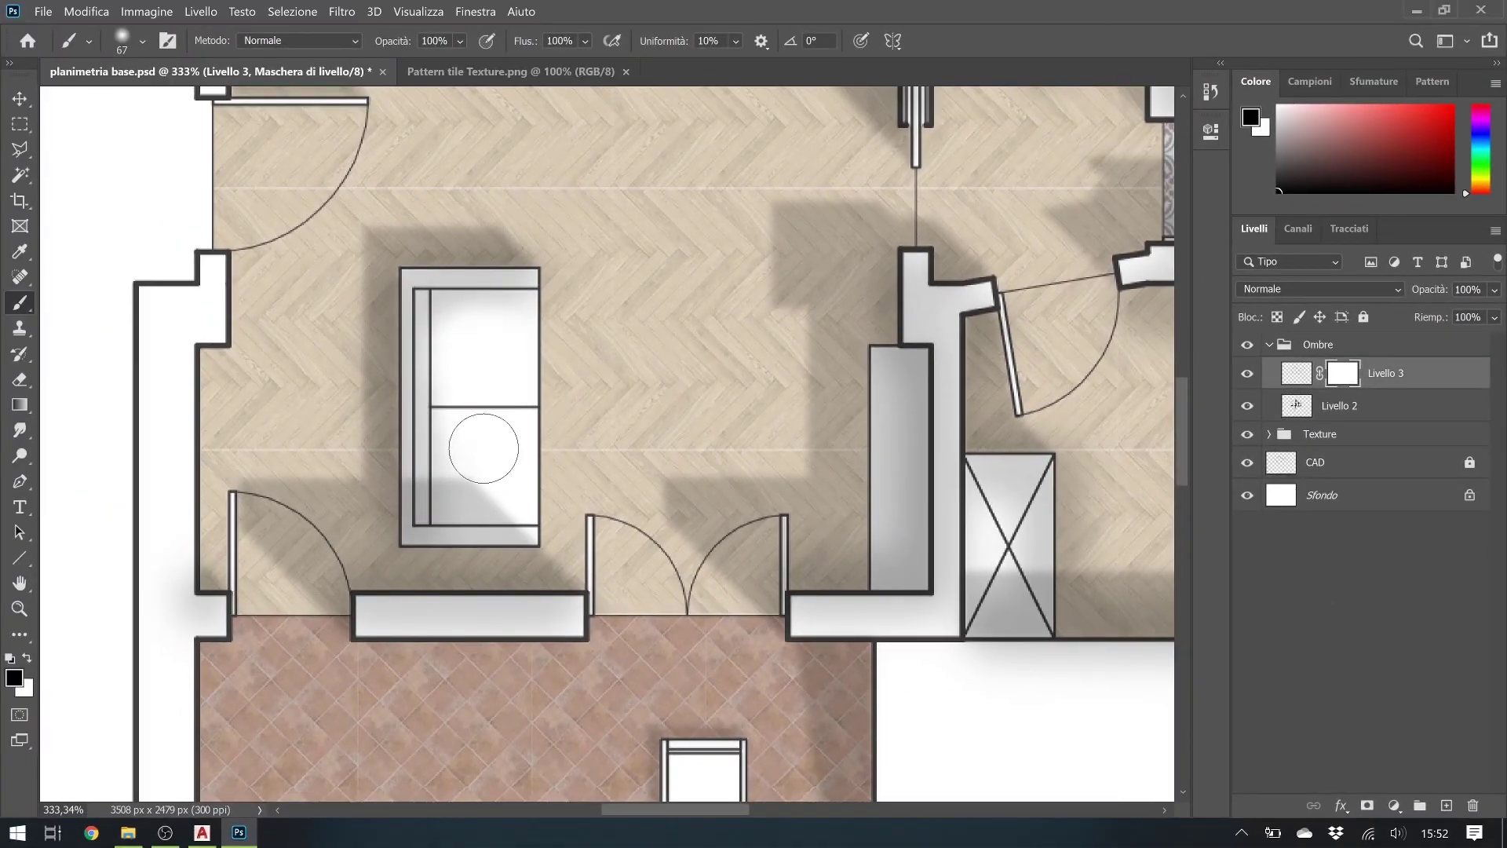
drag(688, 402, 550, 770)
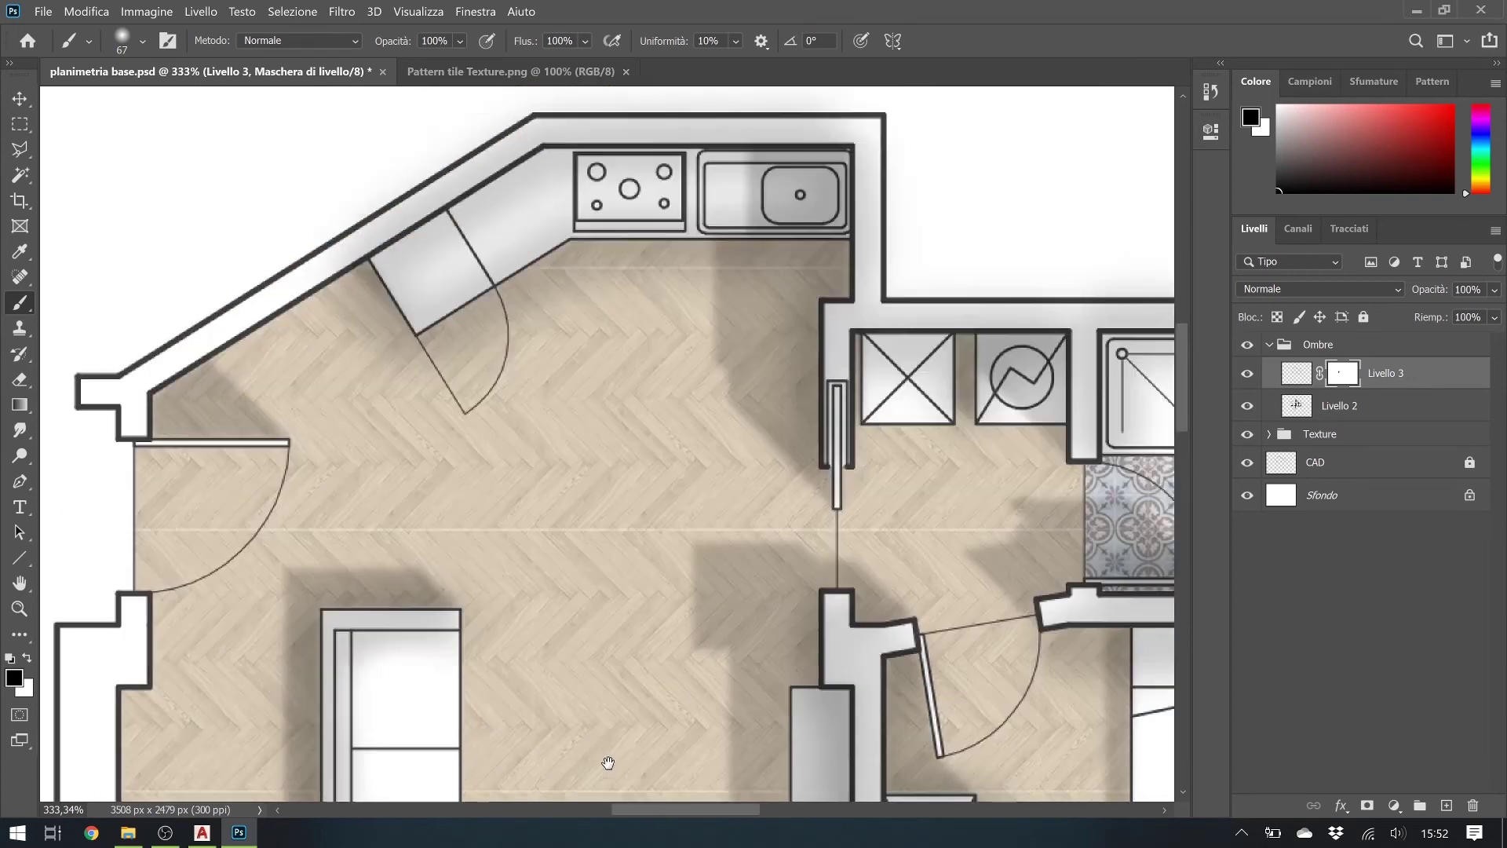
mouse_move(408, 382)
mouse_down()
mouse_move(337, 456)
mouse_move(769, 369)
mouse_move(234, 252)
mouse_up()
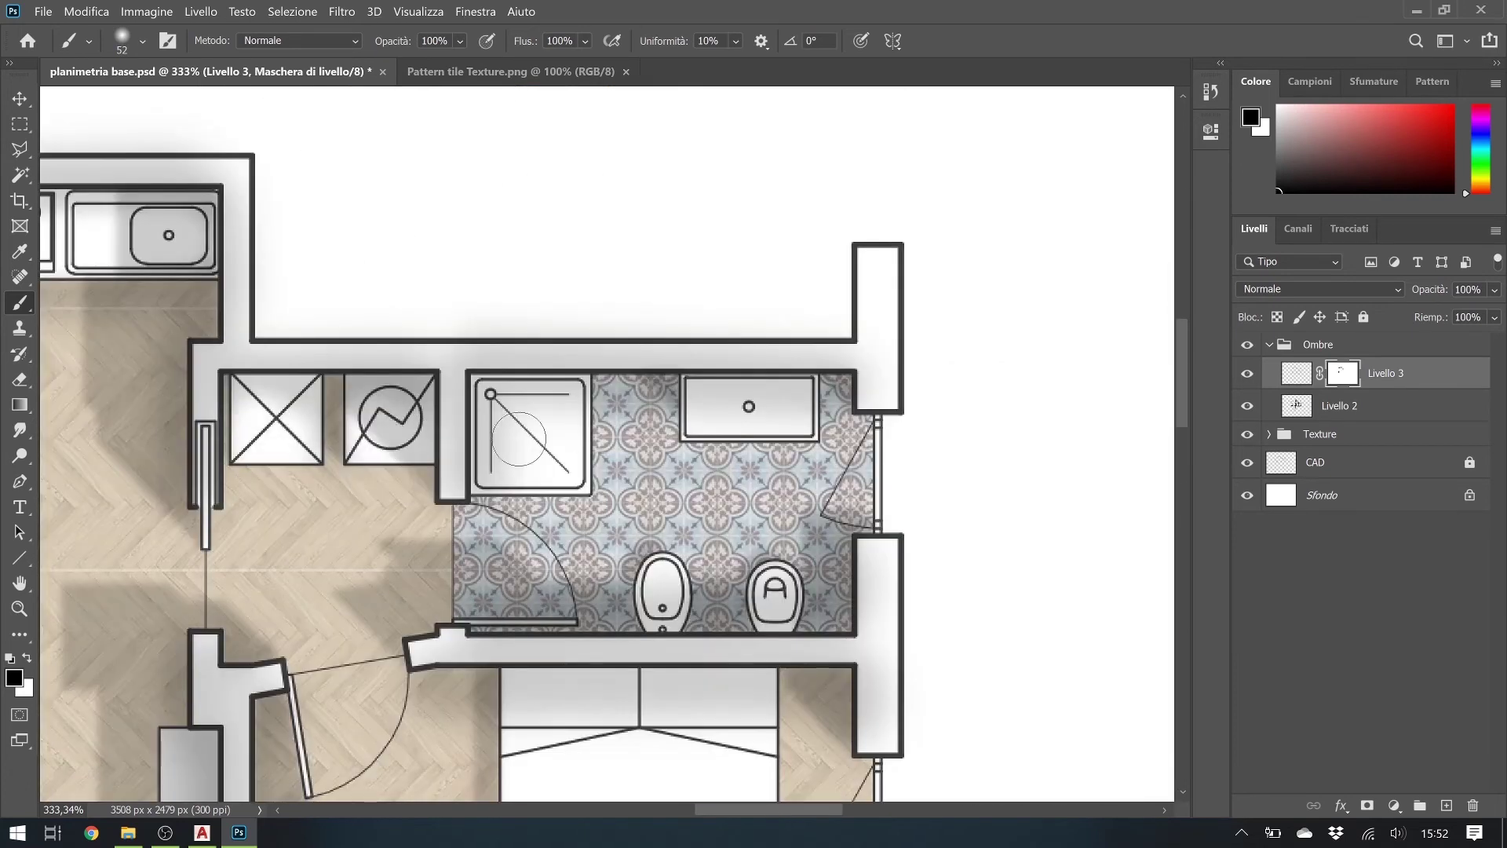
drag(345, 471, 346, 370)
drag(345, 772, 451, 599)
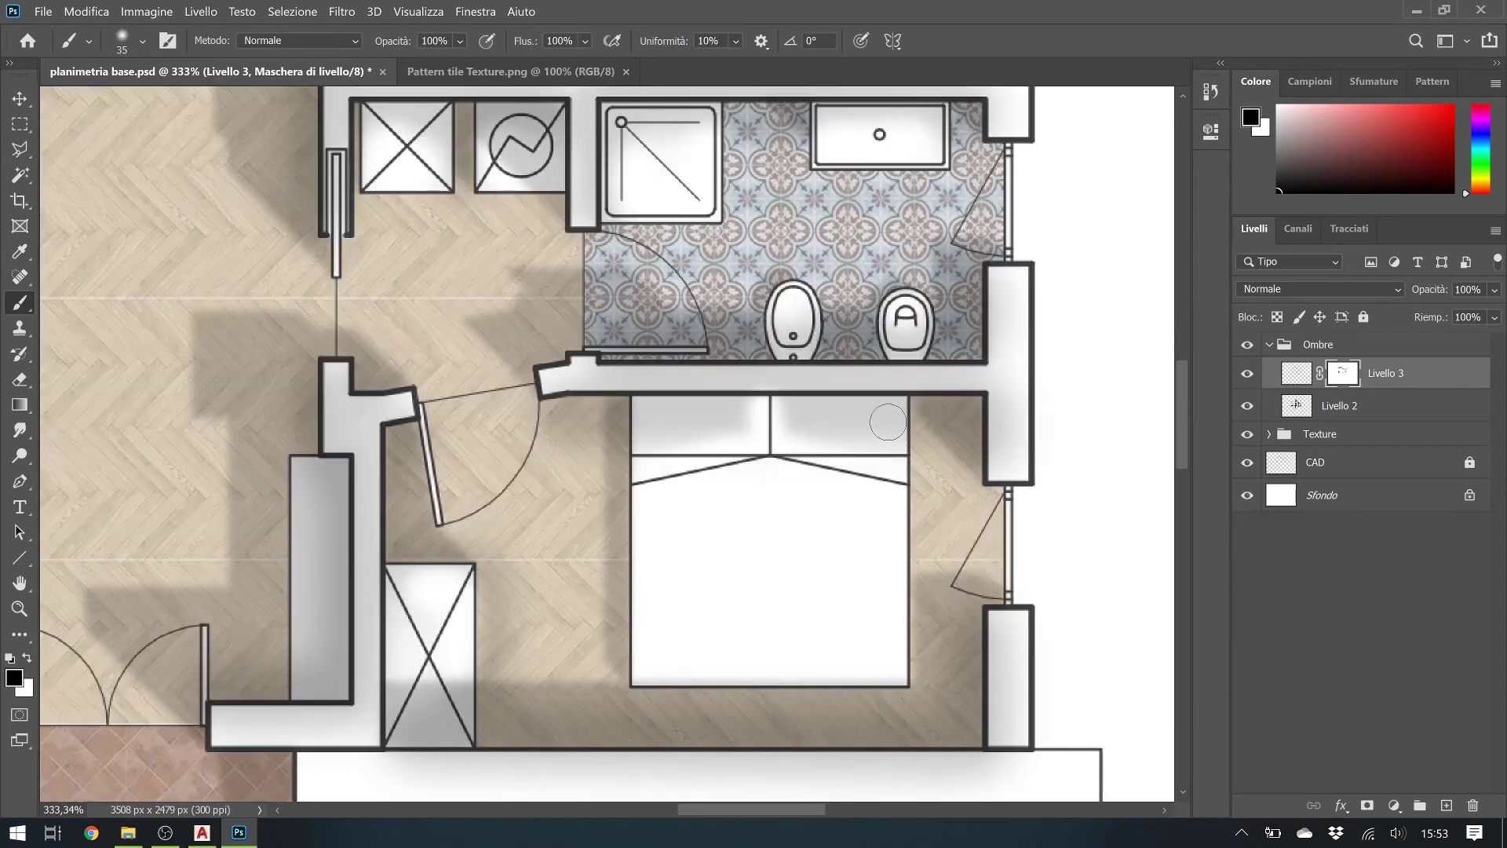
drag(816, 463, 829, 463)
scroll(828, 463, down, 3)
scroll(829, 463, down, 3)
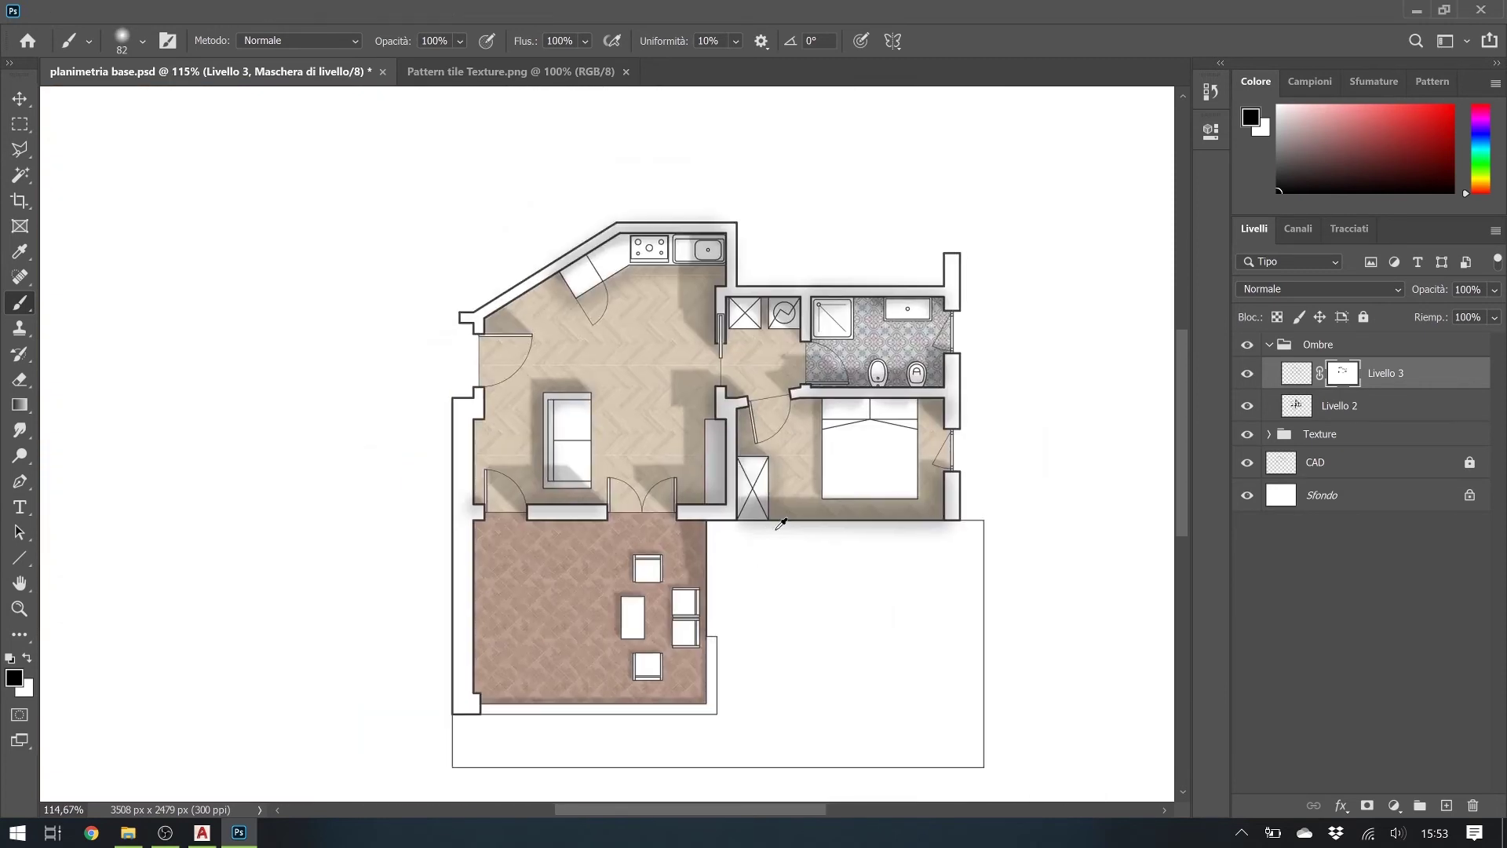
scroll(707, 392, up, 2)
click(1211, 91)
scroll(707, 577, down, 1)
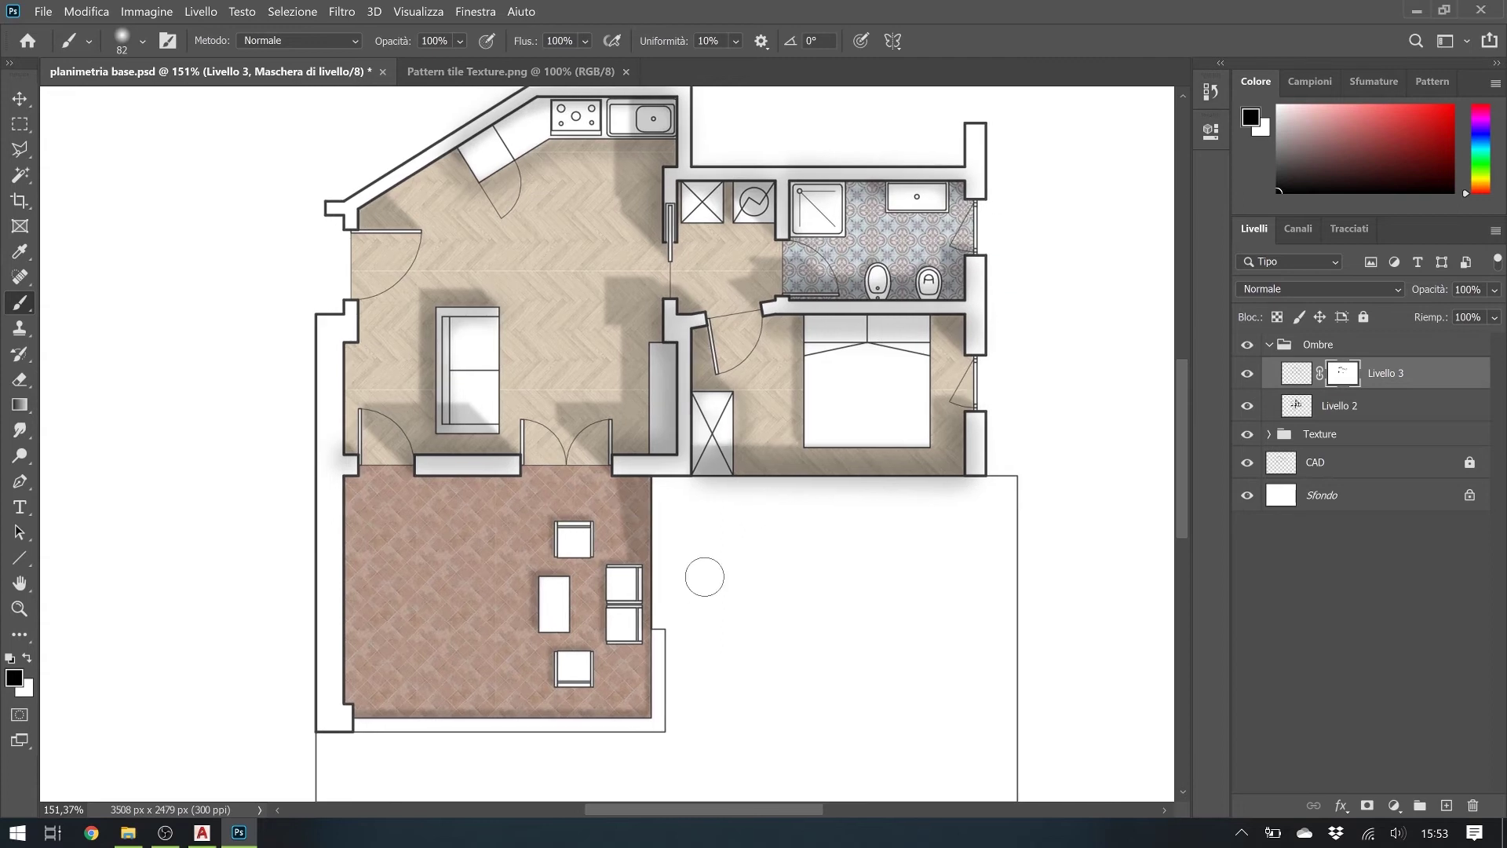
scroll(706, 577, down, 1)
Collapse the Ombre group and expand the Texture group
key(v)
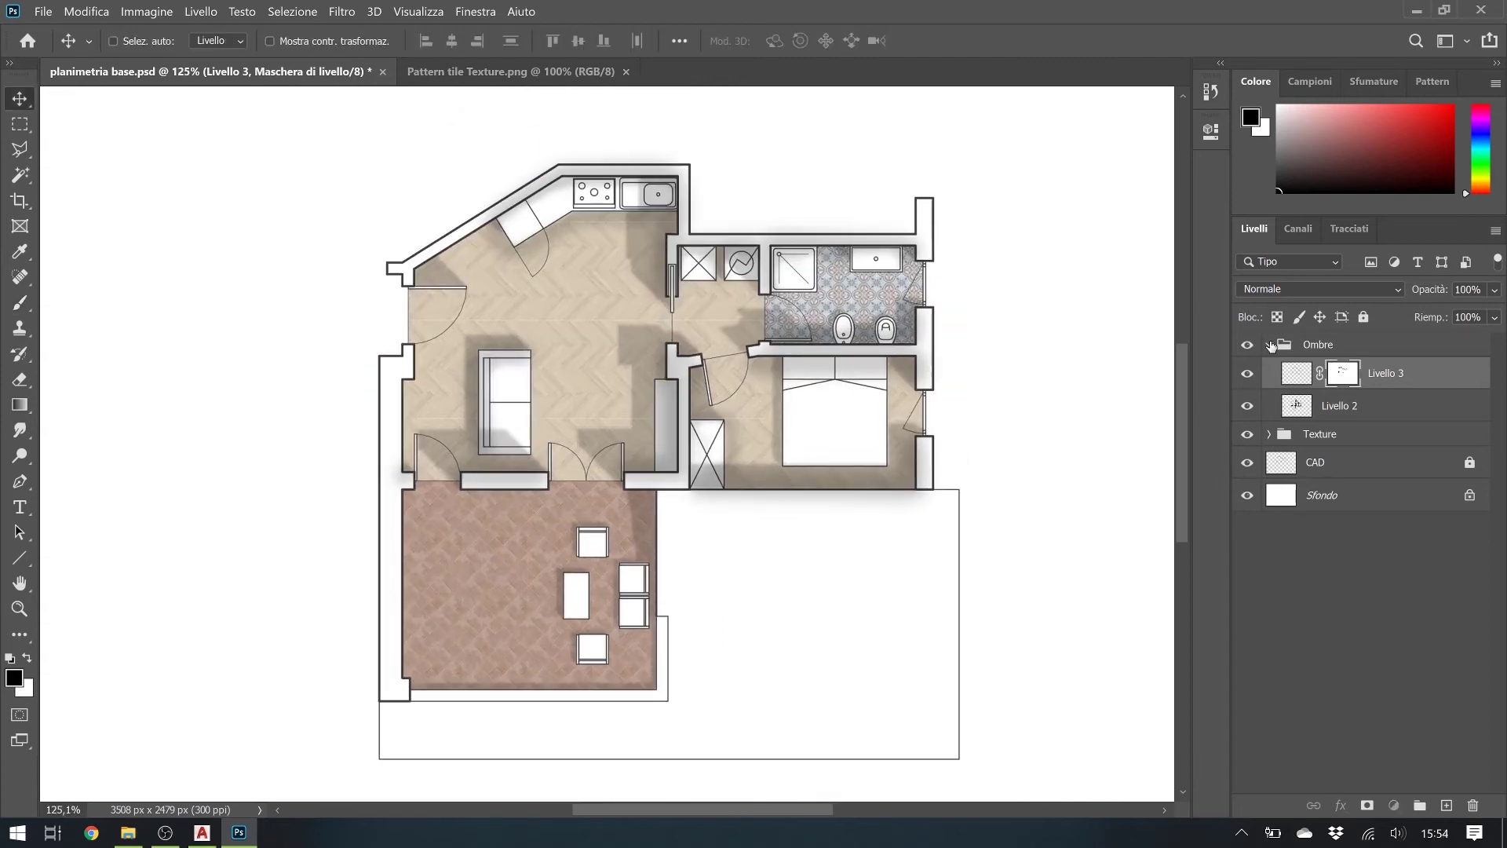
click(1270, 345)
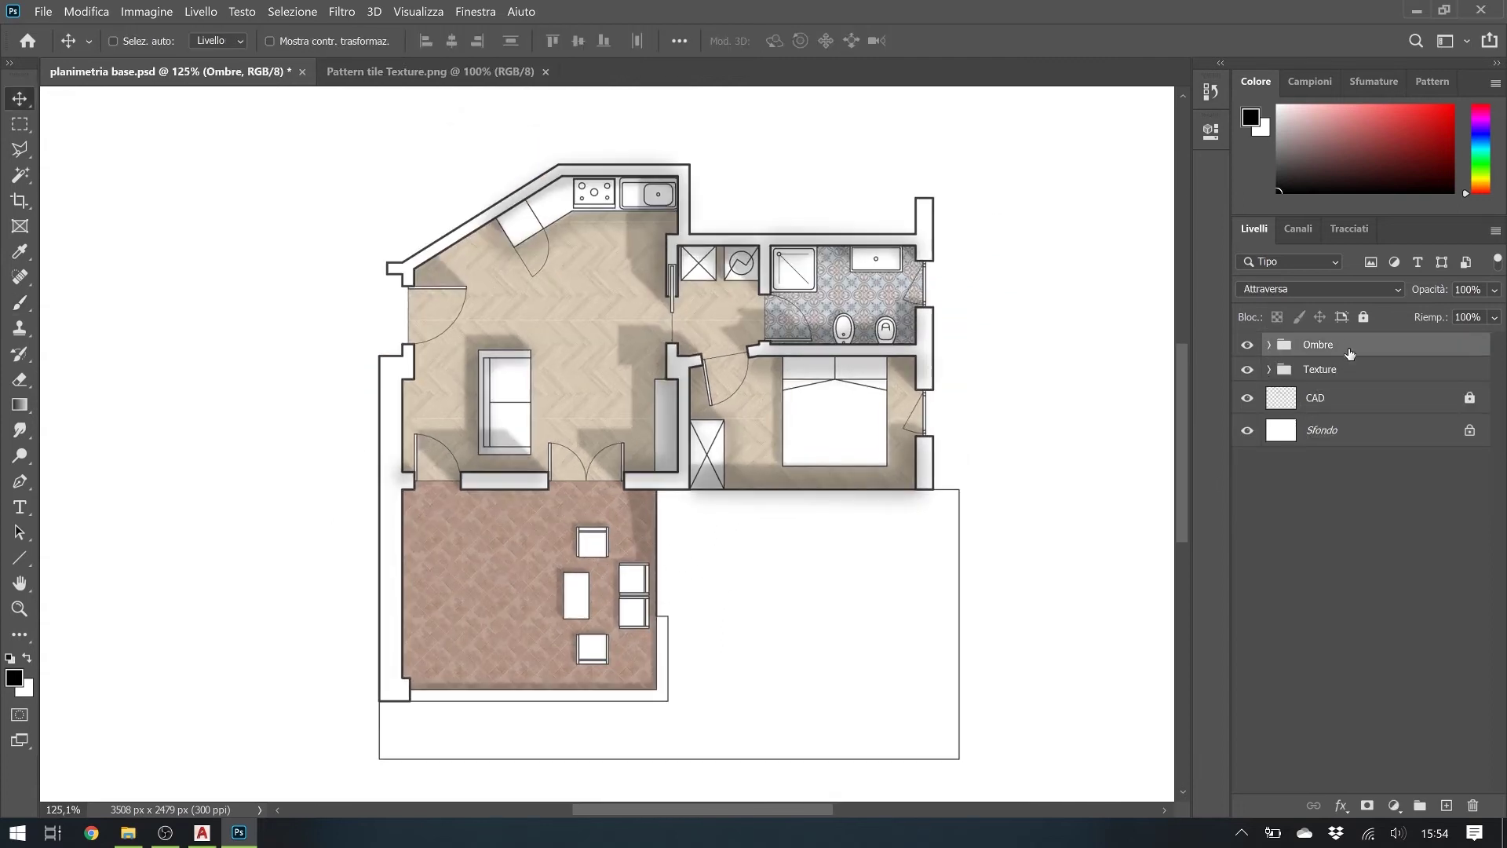
click(1278, 372)
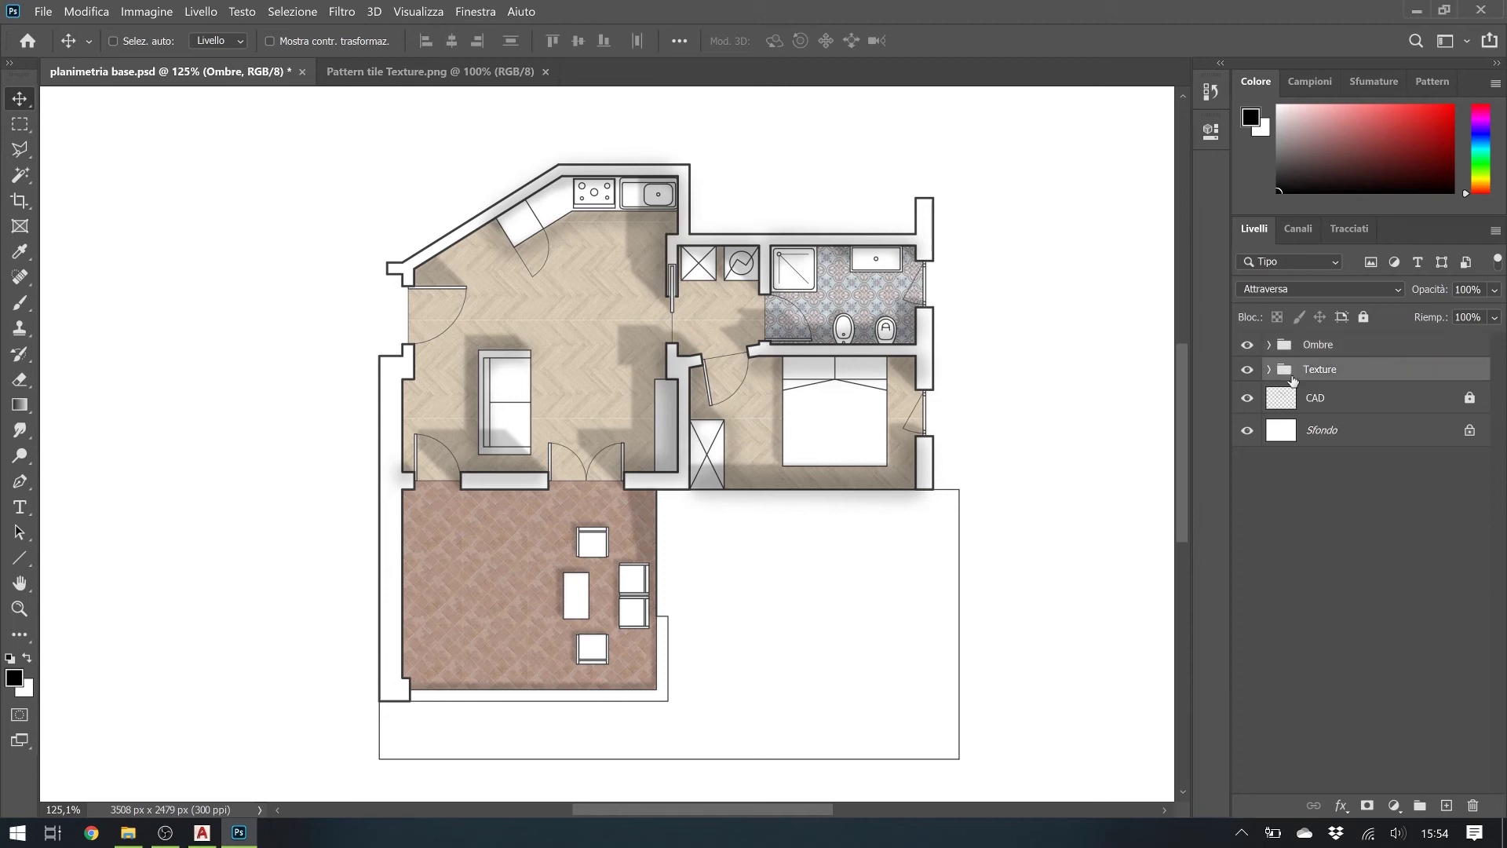
click(1270, 374)
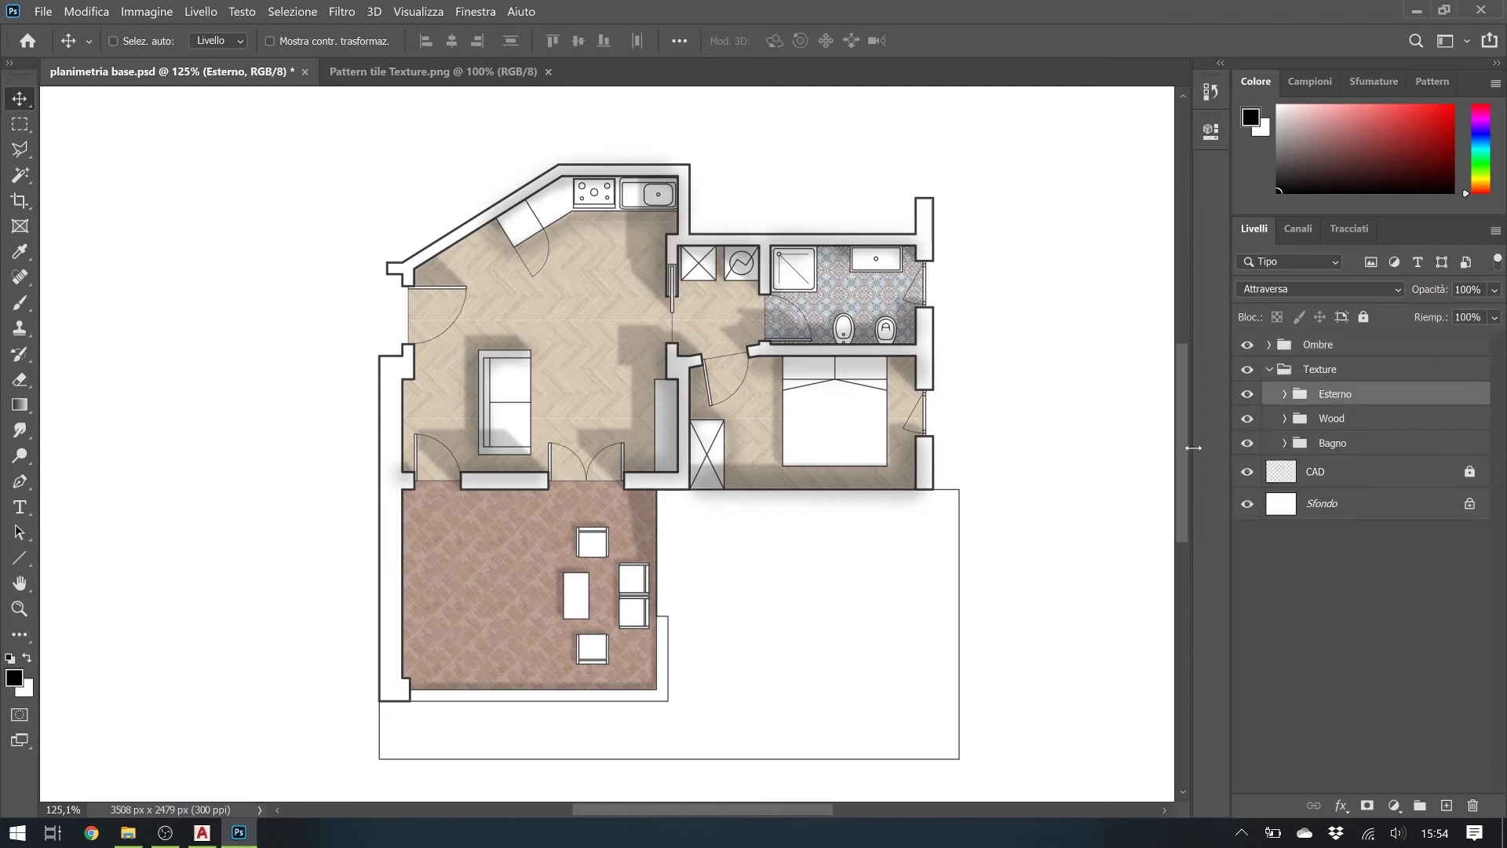
Drag Plants1.jpg from the Explorer texture folder onto Photoshop's tab bar
key(alt+Tab)
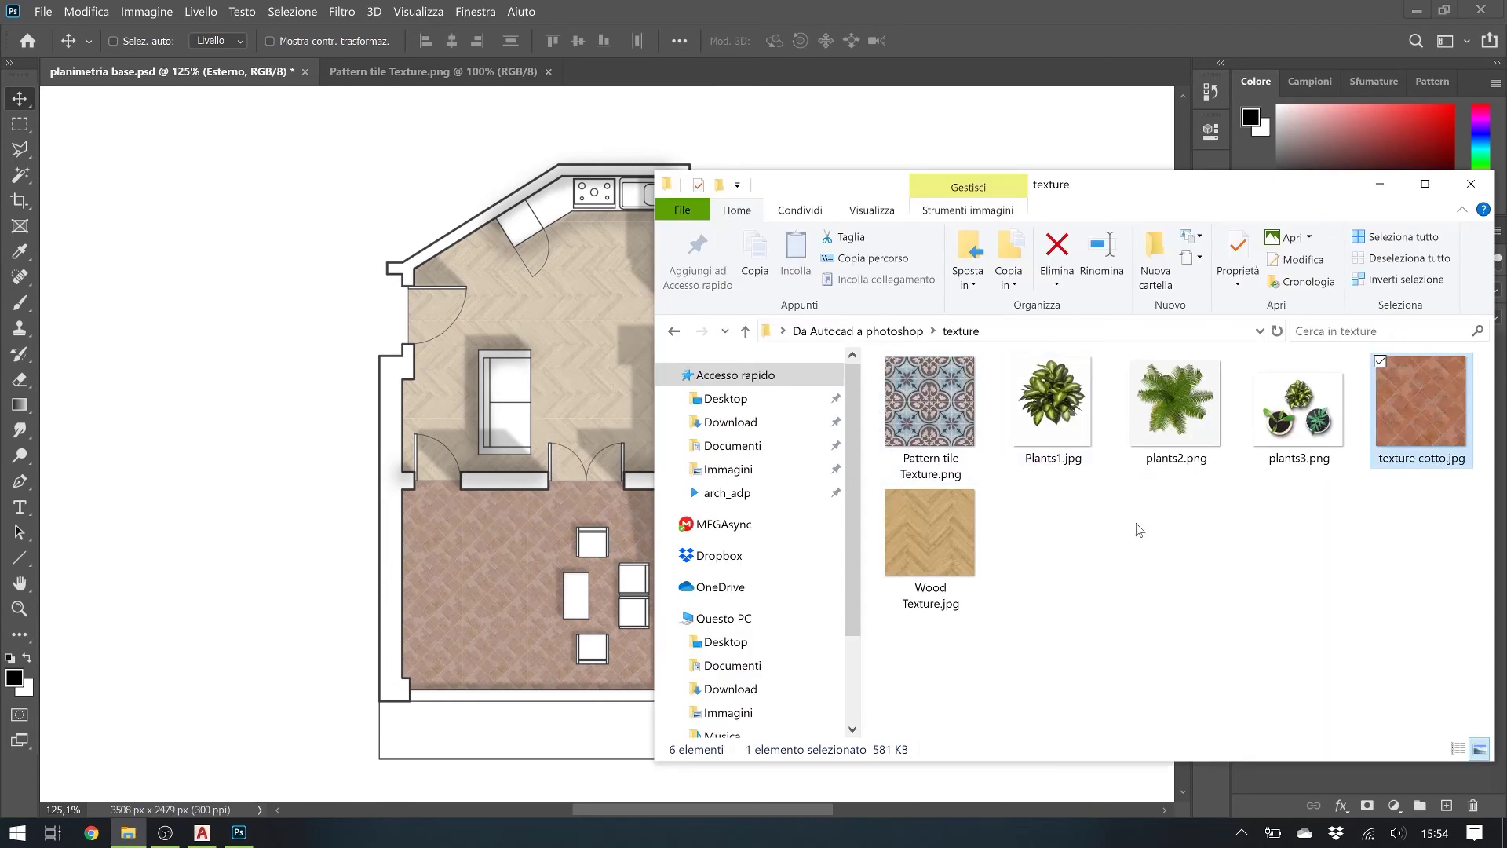
drag(1060, 426, 549, 75)
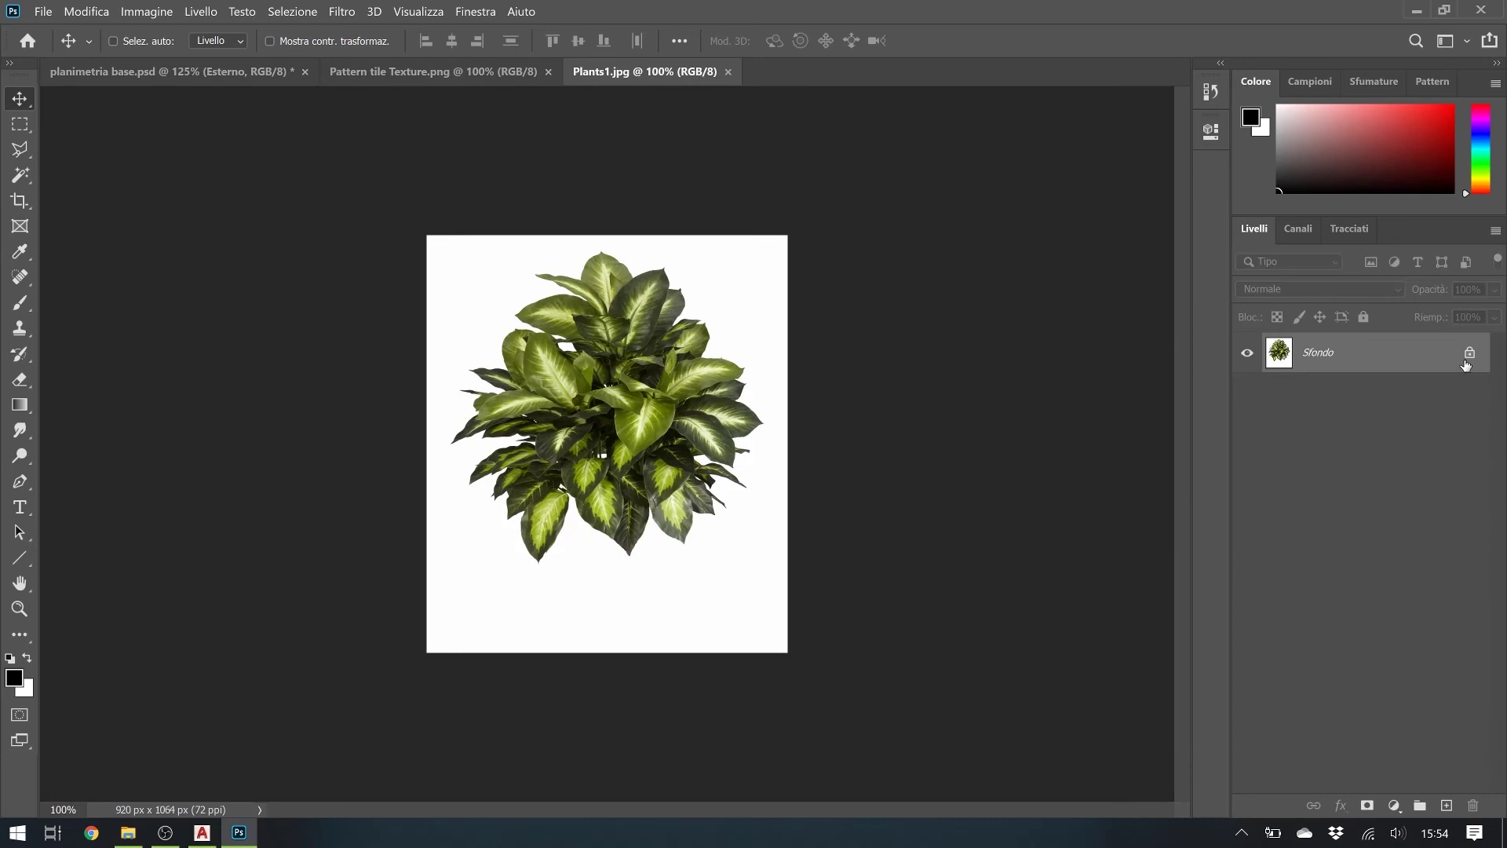
Delete Plants1's white background and drag the plant into the floor plan as Livello 4
click(1467, 357)
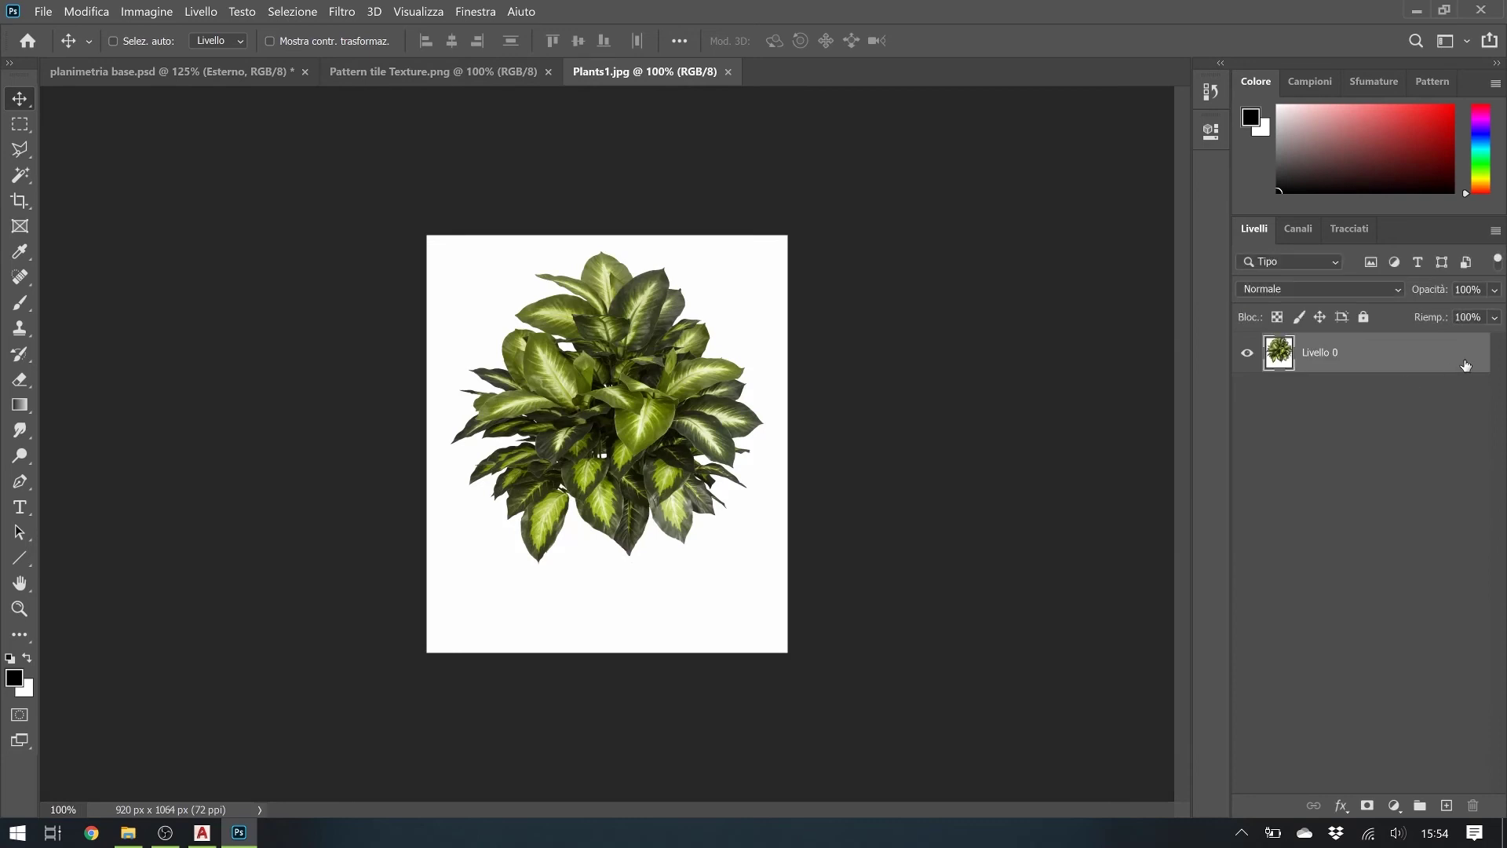
click(22, 169)
click(483, 306)
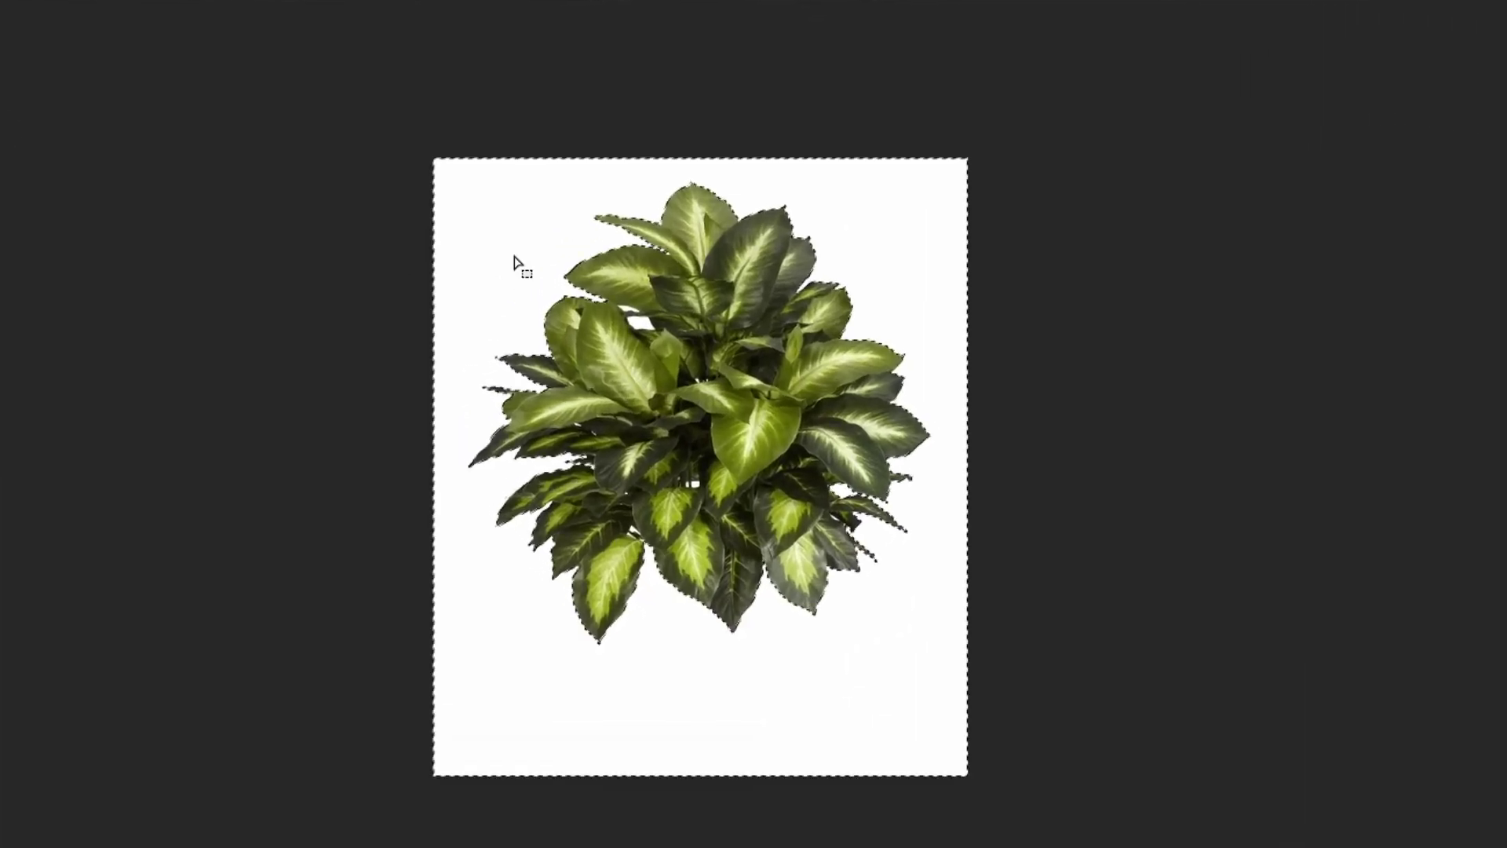
right_click(518, 265)
click(591, 579)
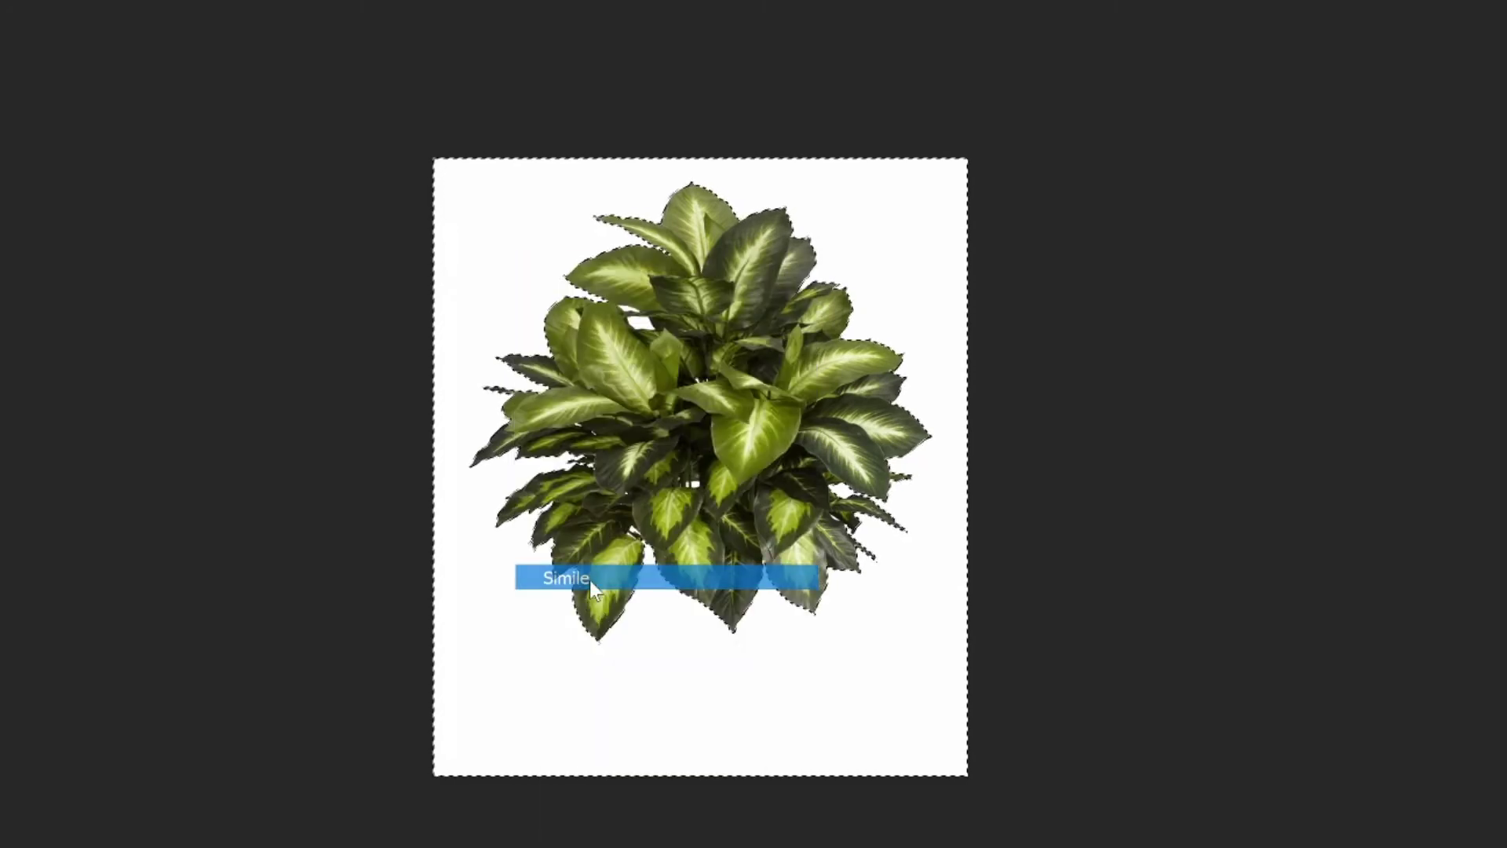
key(Delete)
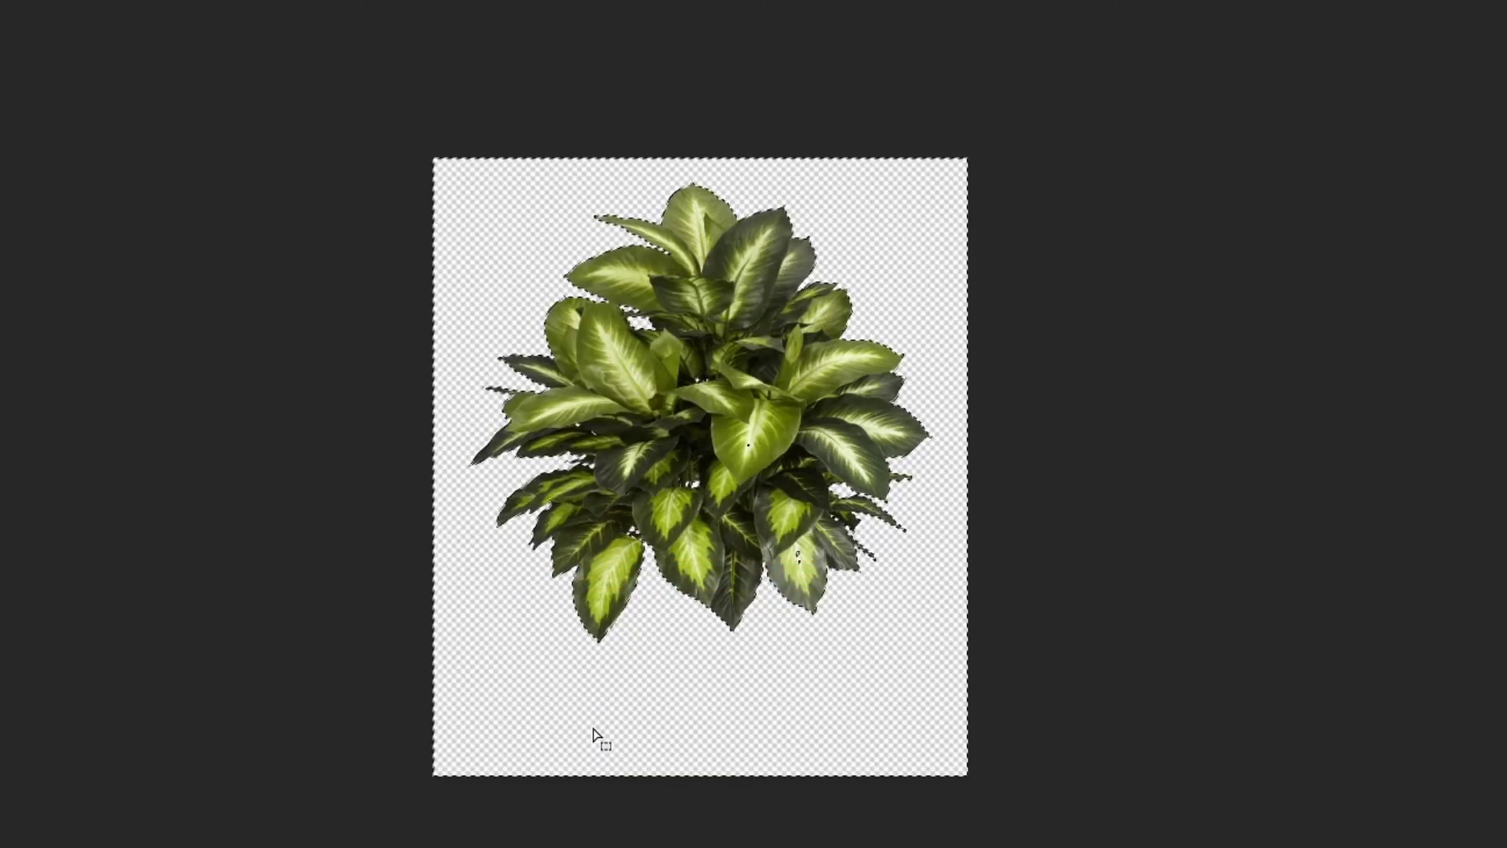
key(ctrl+d)
mouse_move(741, 422)
mouse_down()
mouse_move(245, 76)
mouse_move(636, 290)
mouse_up()
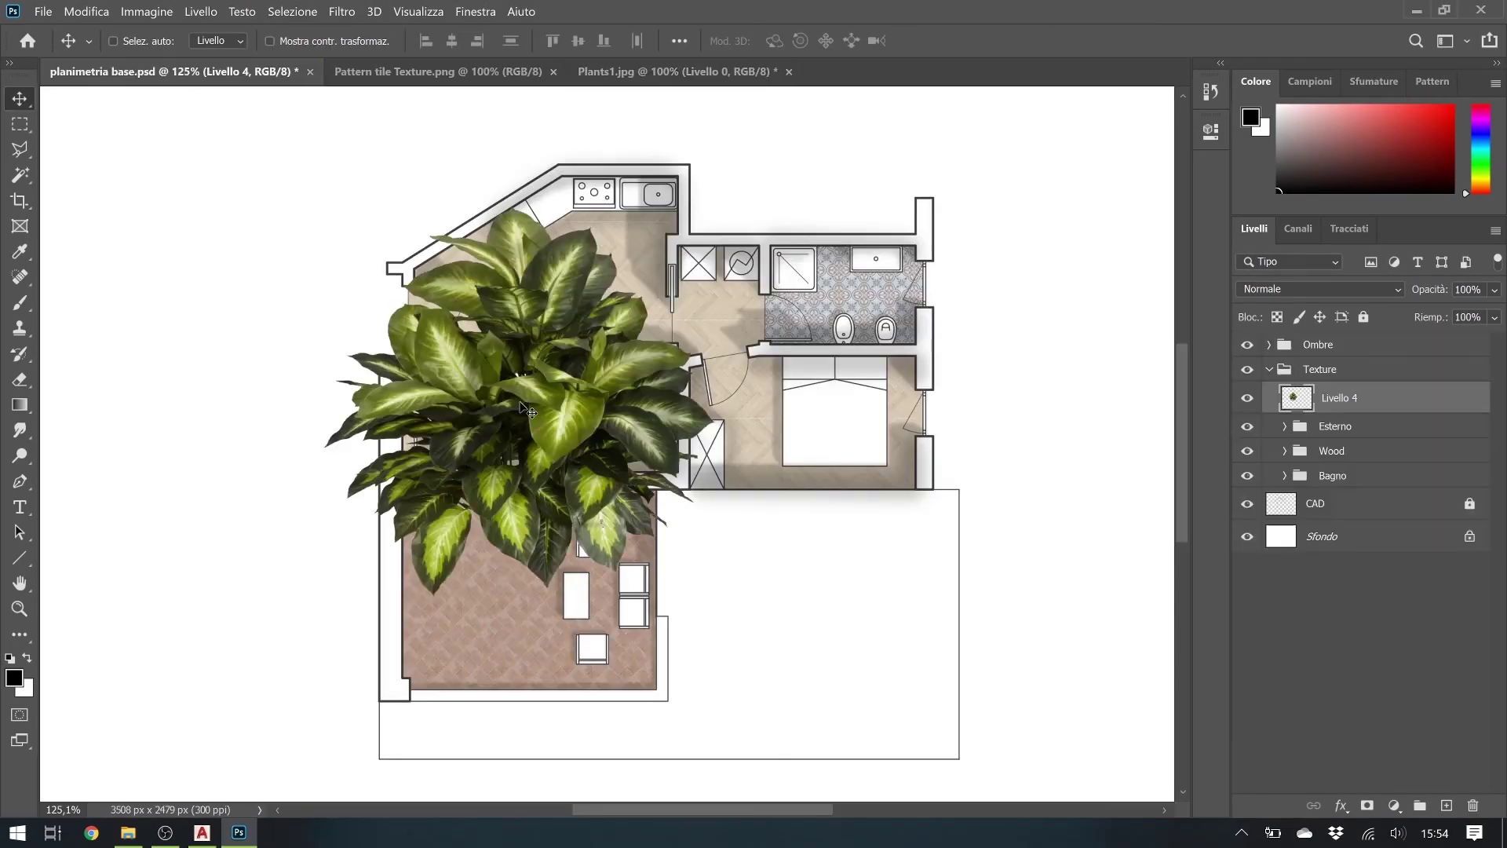
Scale the plant to about a third of its size and move it into the kitchen corner
key(ctrl+t)
drag(714, 207, 389, 474)
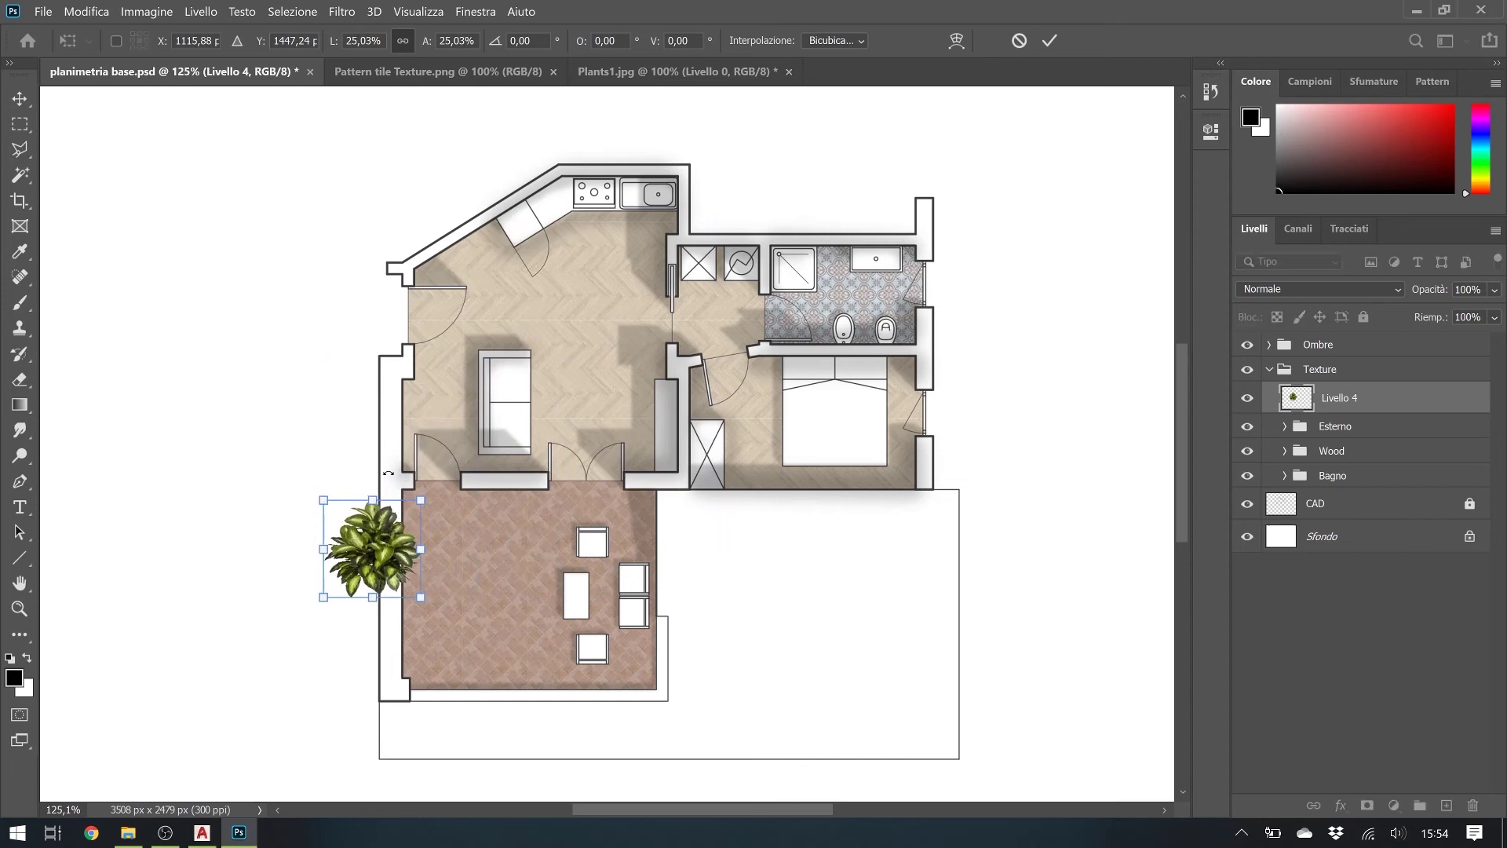
key(Return)
mouse_move(377, 542)
mouse_down()
mouse_move(537, 276)
mouse_move(502, 262)
mouse_up()
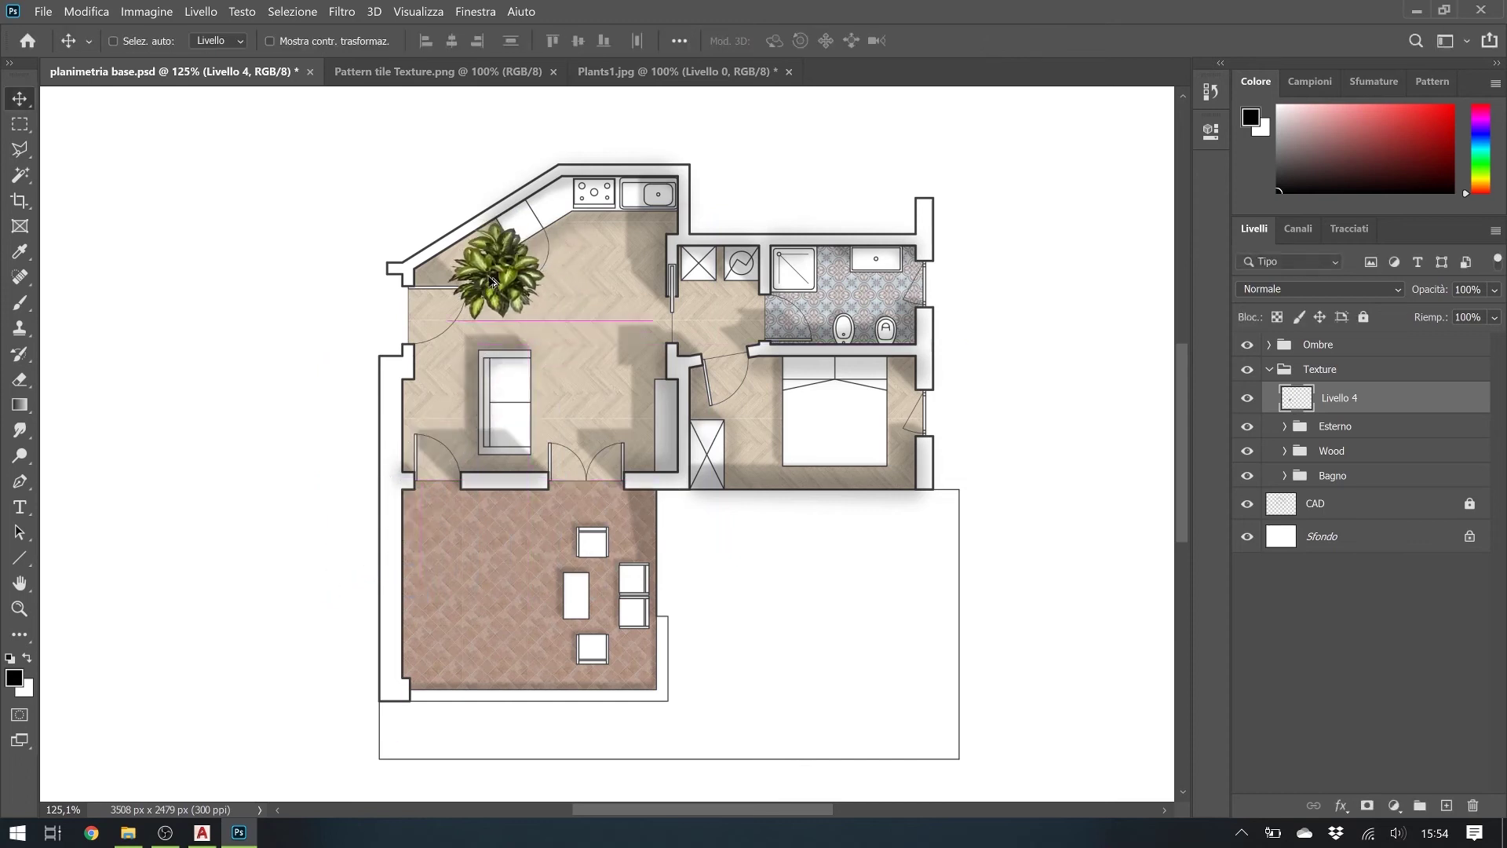
scroll(483, 208, up, 5)
scroll(483, 208, up, 3)
Rescale the plant to about 61%, fit it in the kitchen corner, and place a duplicate elsewhere
key(ctrl+t)
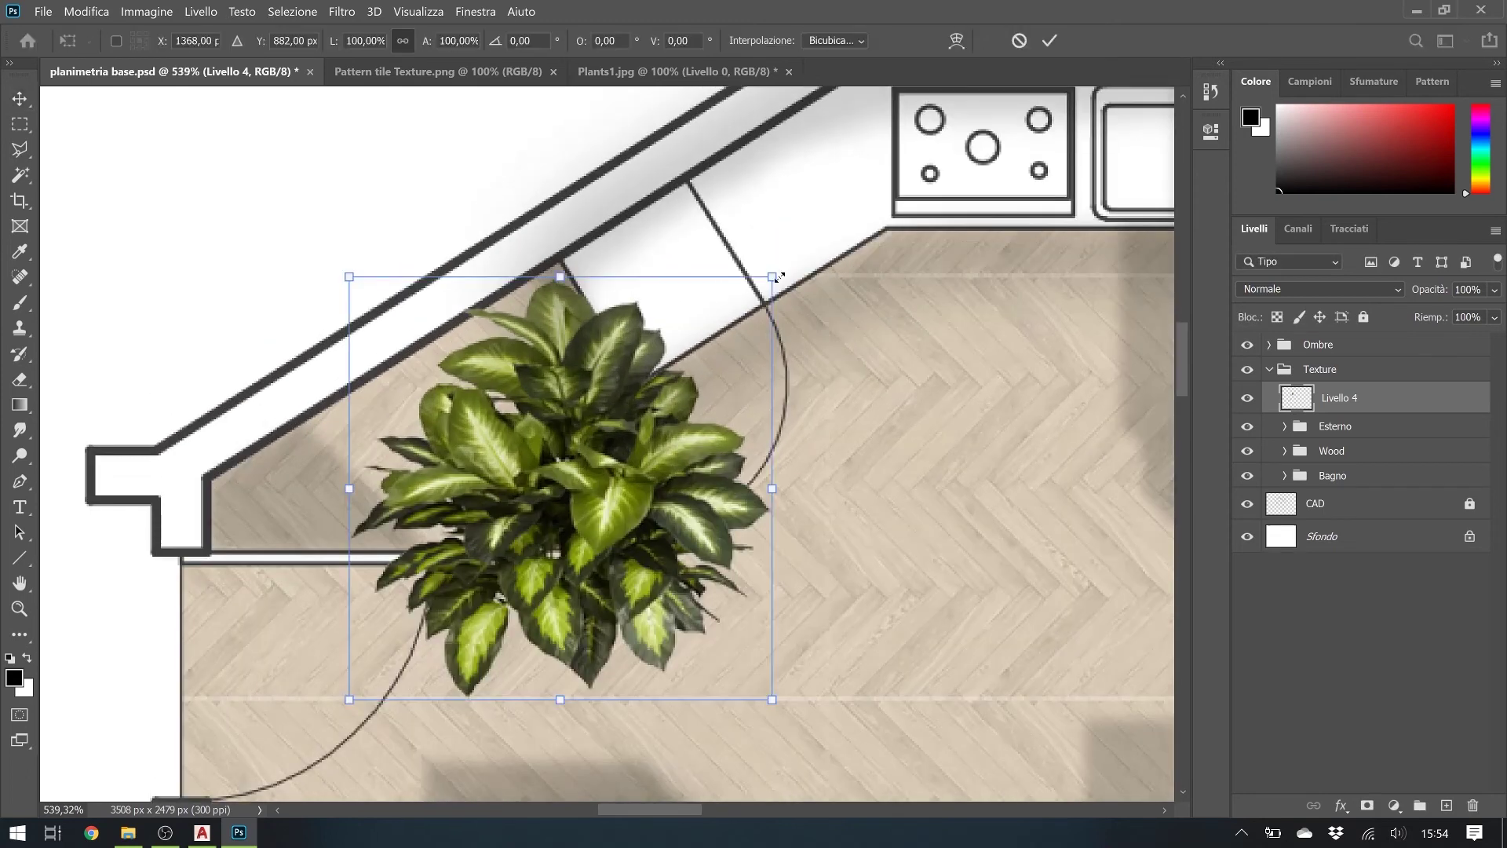
drag(779, 277, 615, 440)
drag(548, 534, 569, 432)
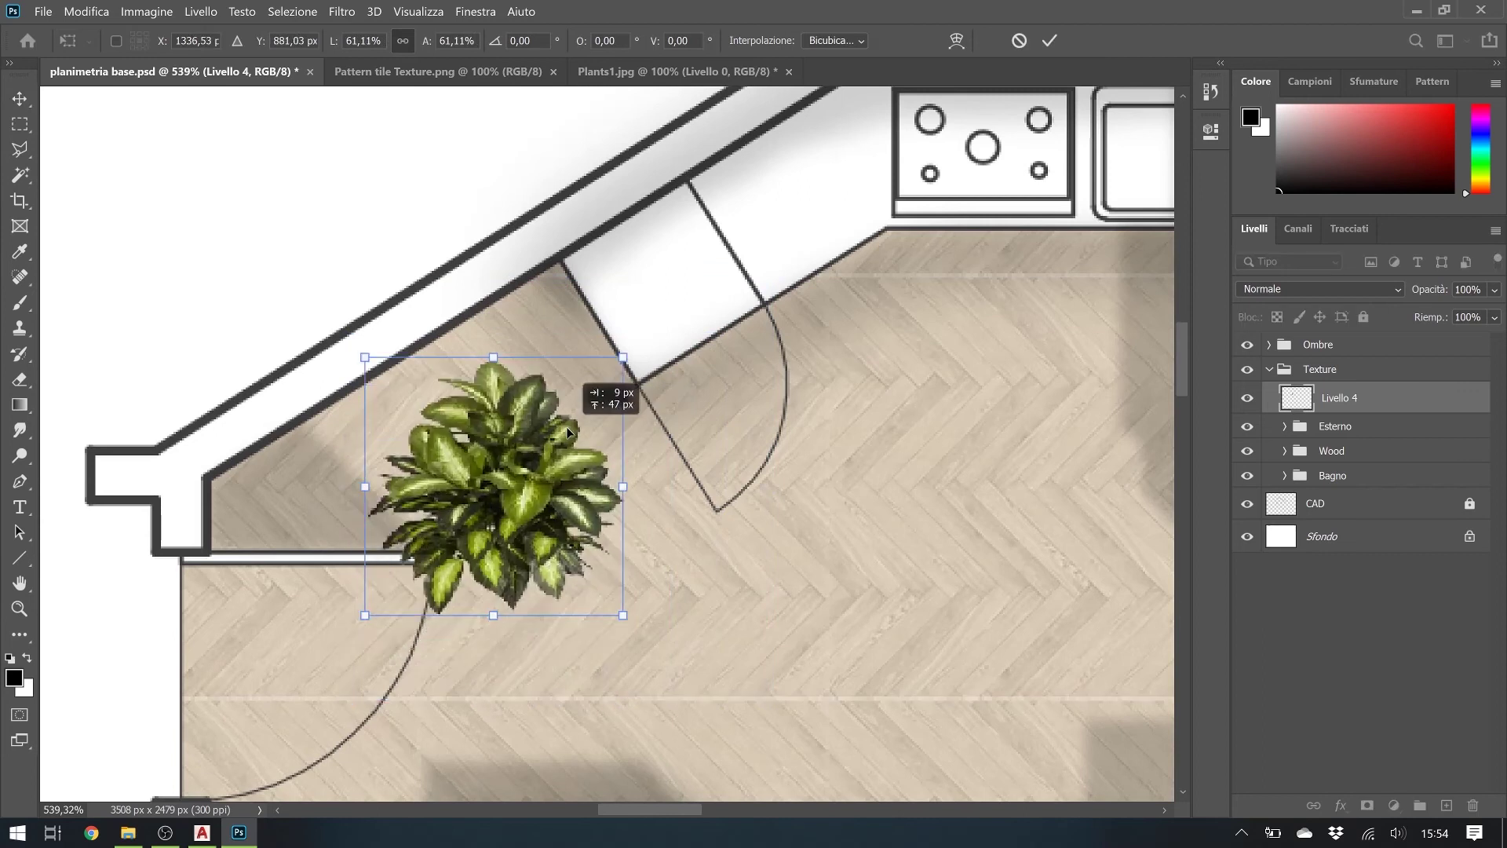
key(Return)
scroll(377, 220, down, 6)
alt+drag(398, 279, 616, 565)
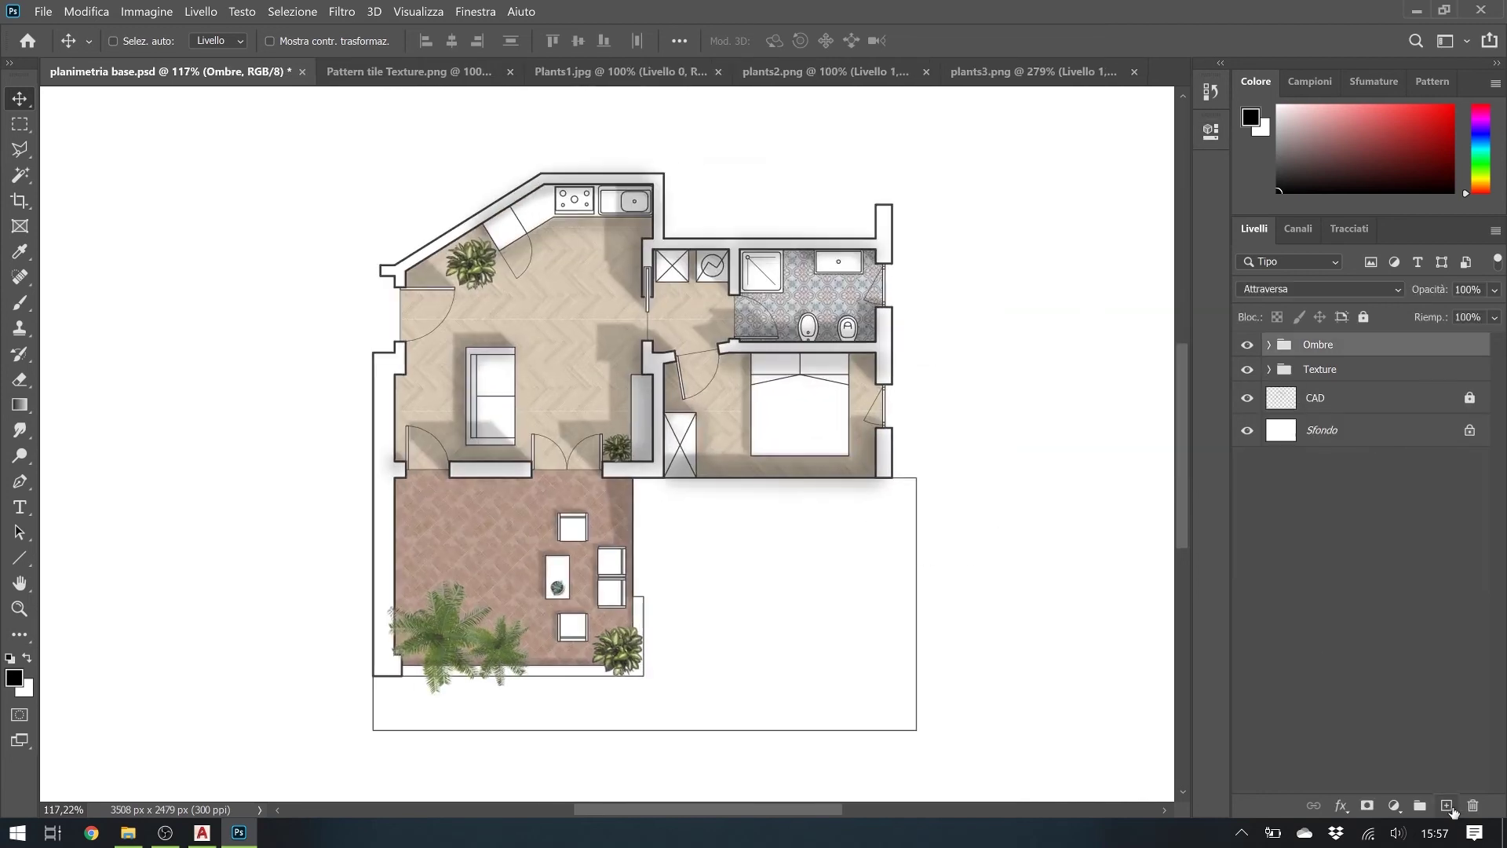
Create an Area sottotetto layer and select the empty area on the CAD layer with the Magic Wand
click(1448, 807)
text(Area sottotetto)
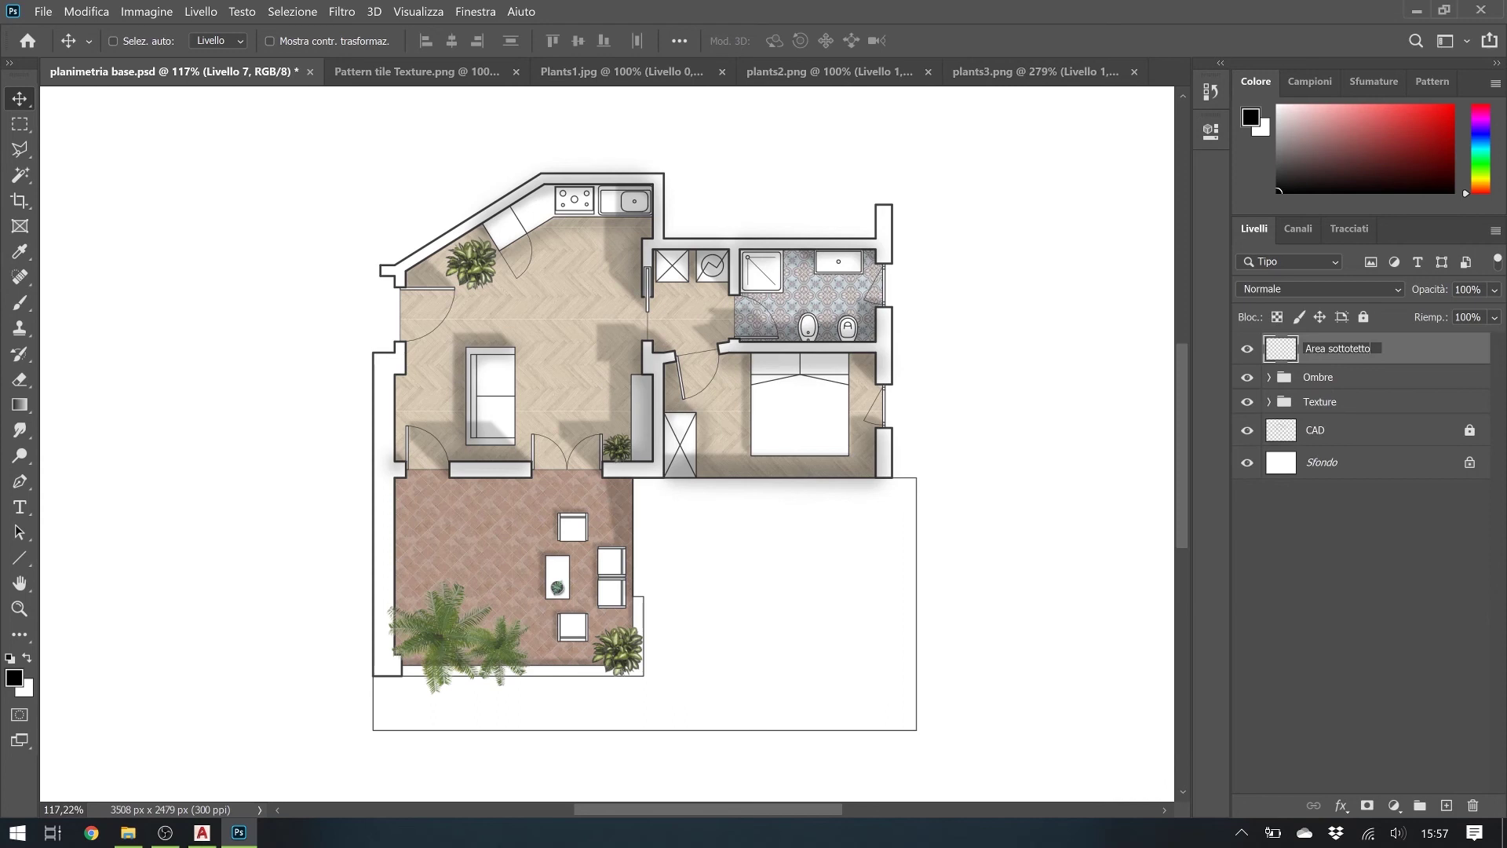
key(Return)
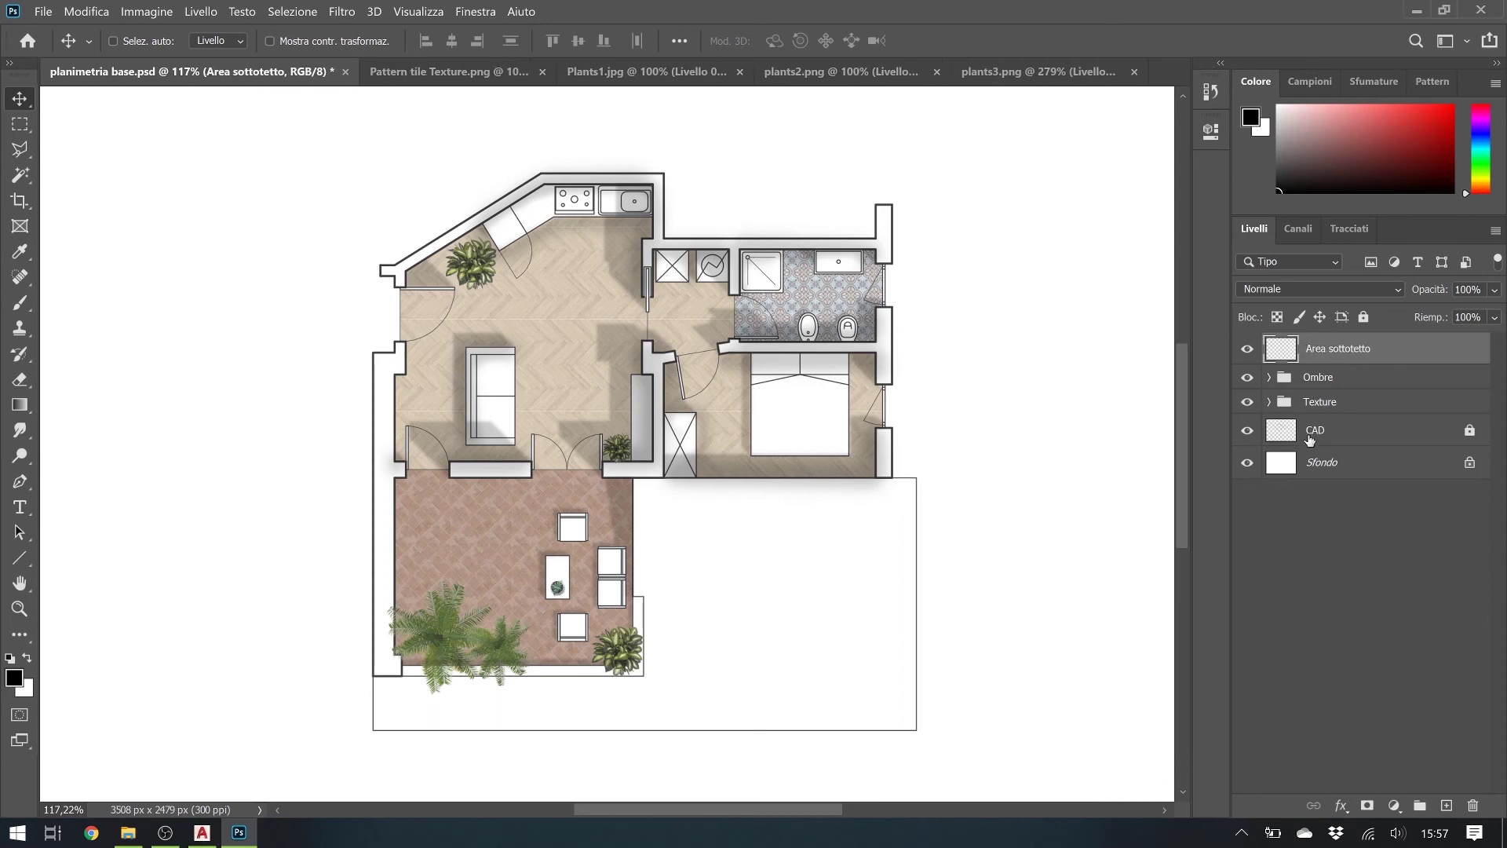
click(1309, 437)
click(31, 179)
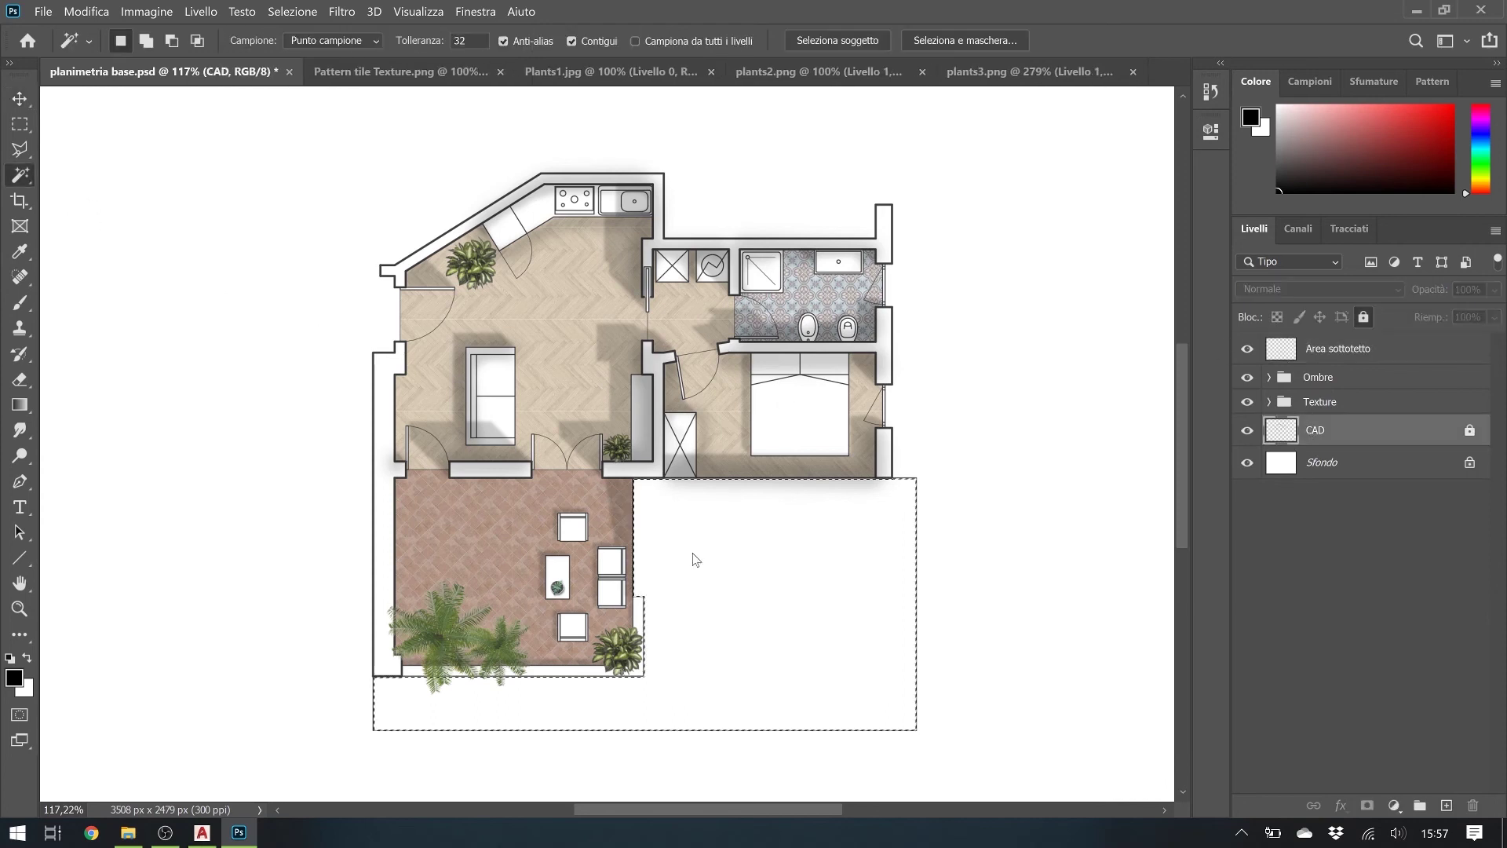
Fill the selection on Area sottotetto with dark grey sampled from a wall, at 39% opacity
click(1381, 348)
key(b)
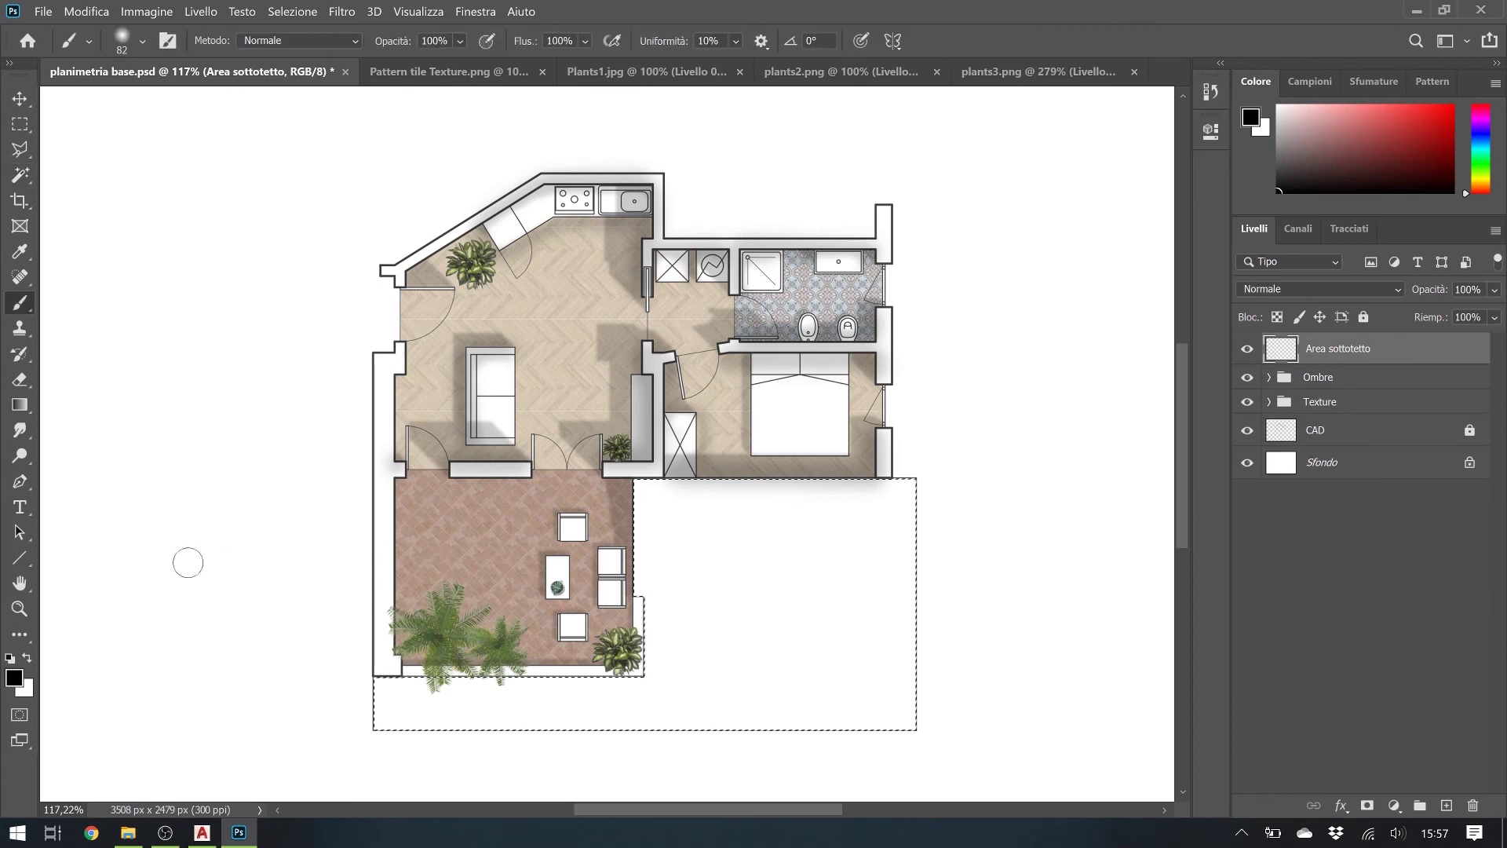
click(13, 678)
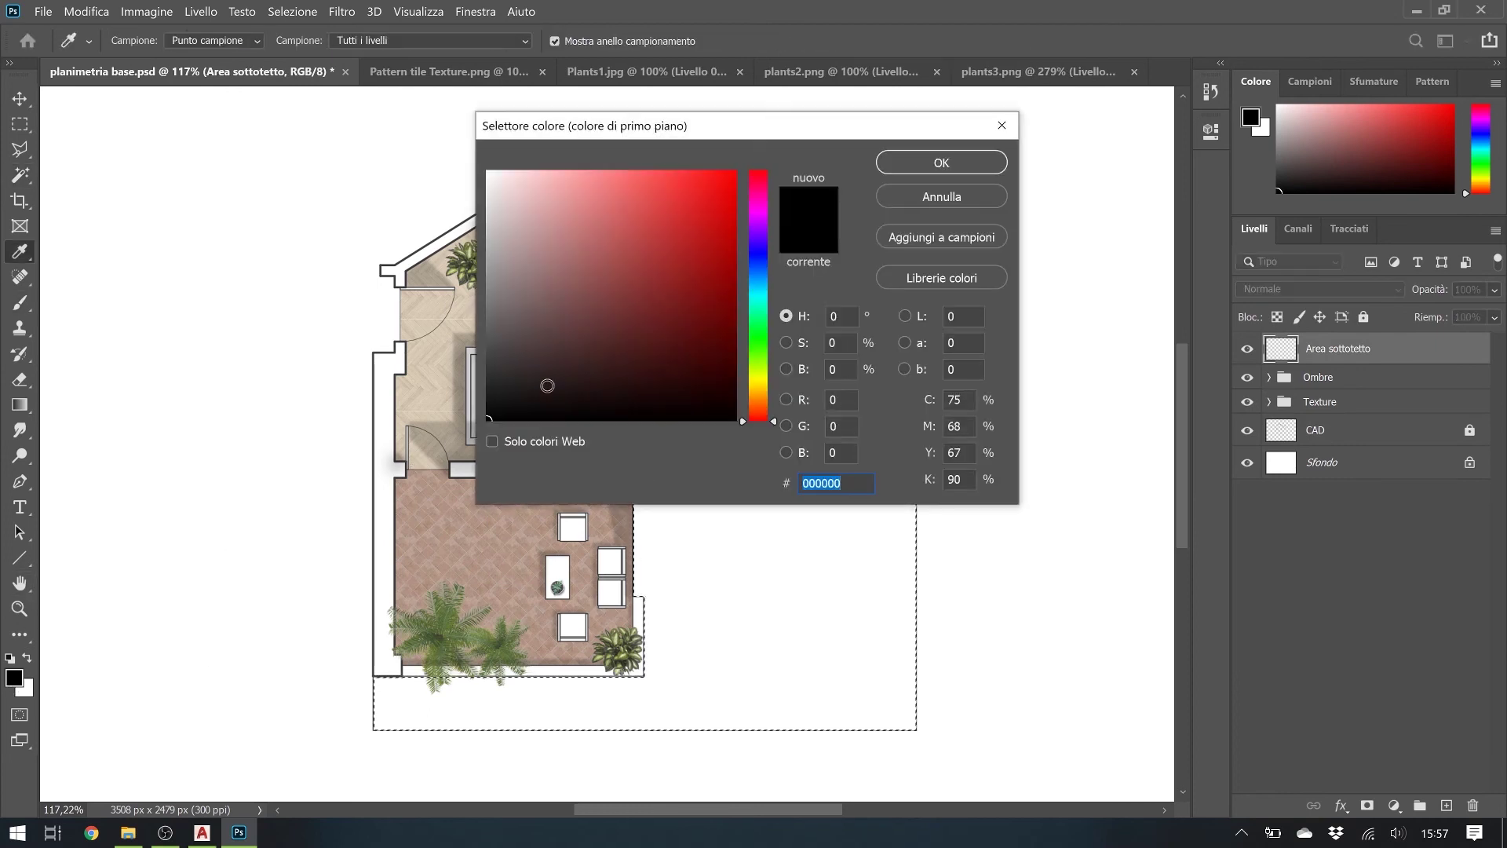
click(473, 358)
click(941, 162)
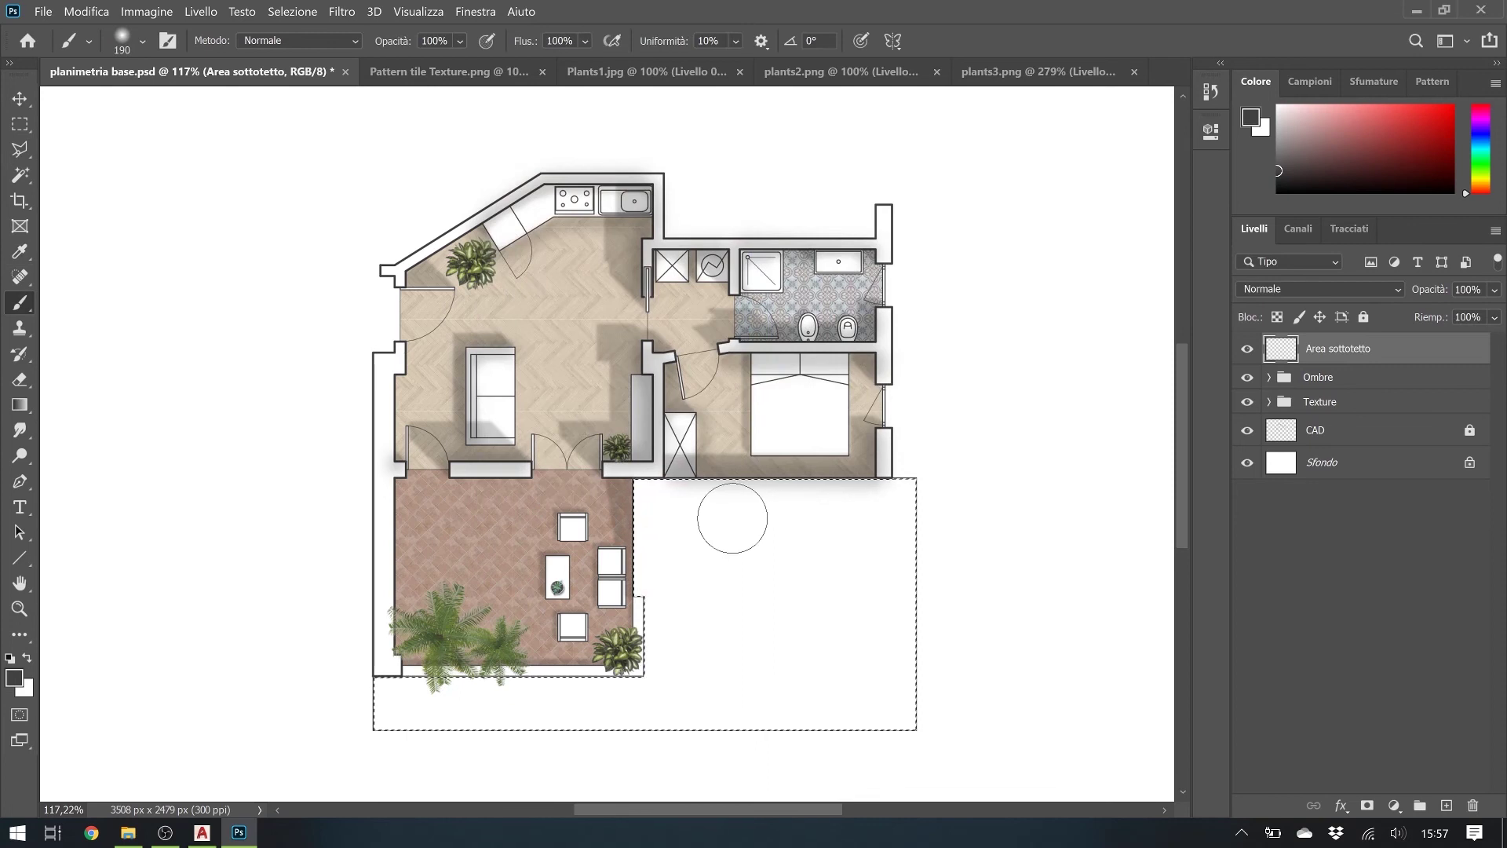
key(shift+BackSpace)
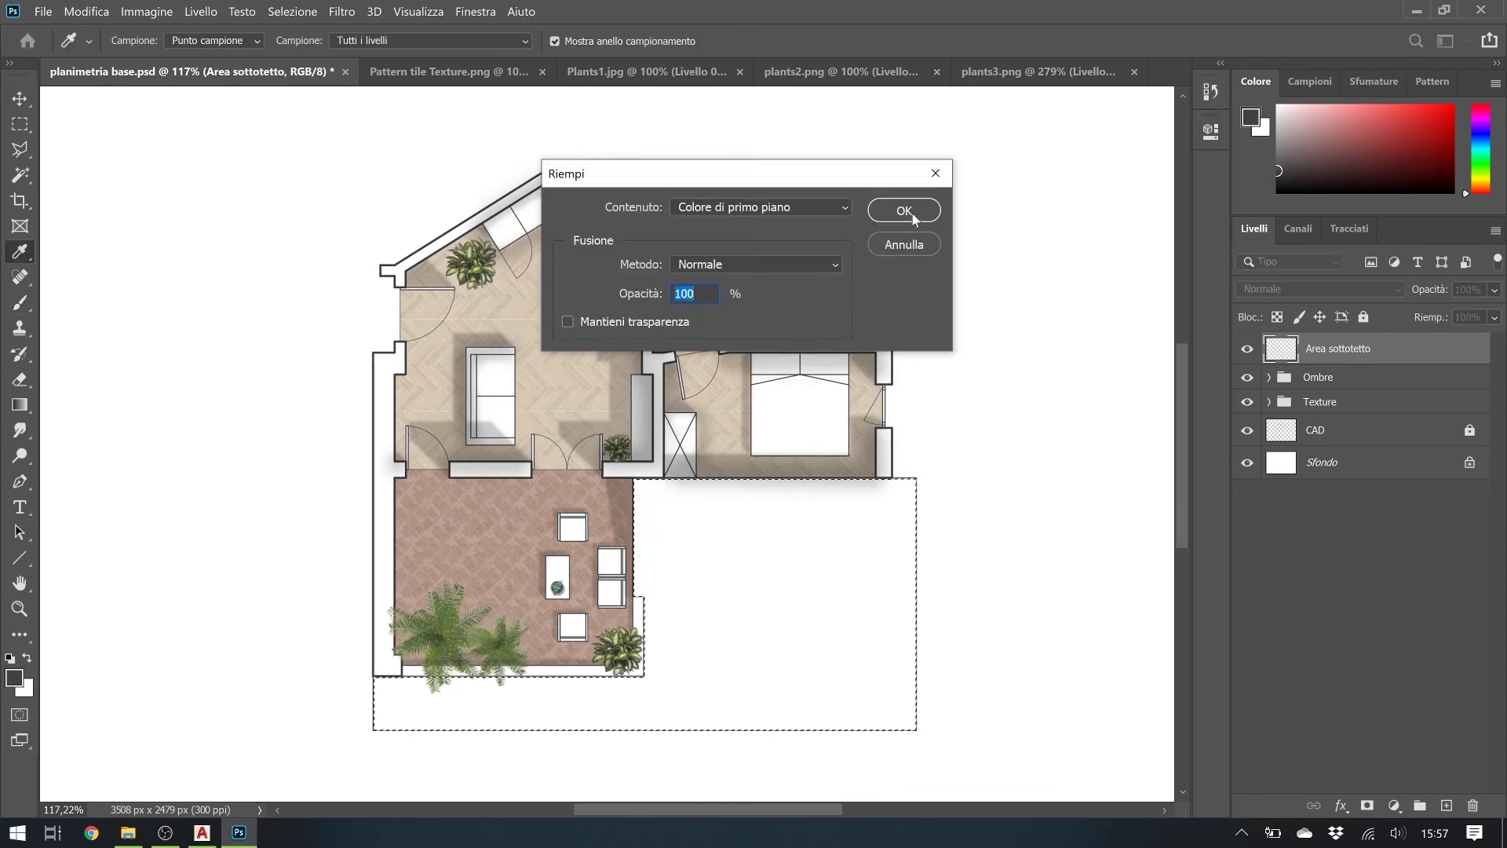
click(909, 212)
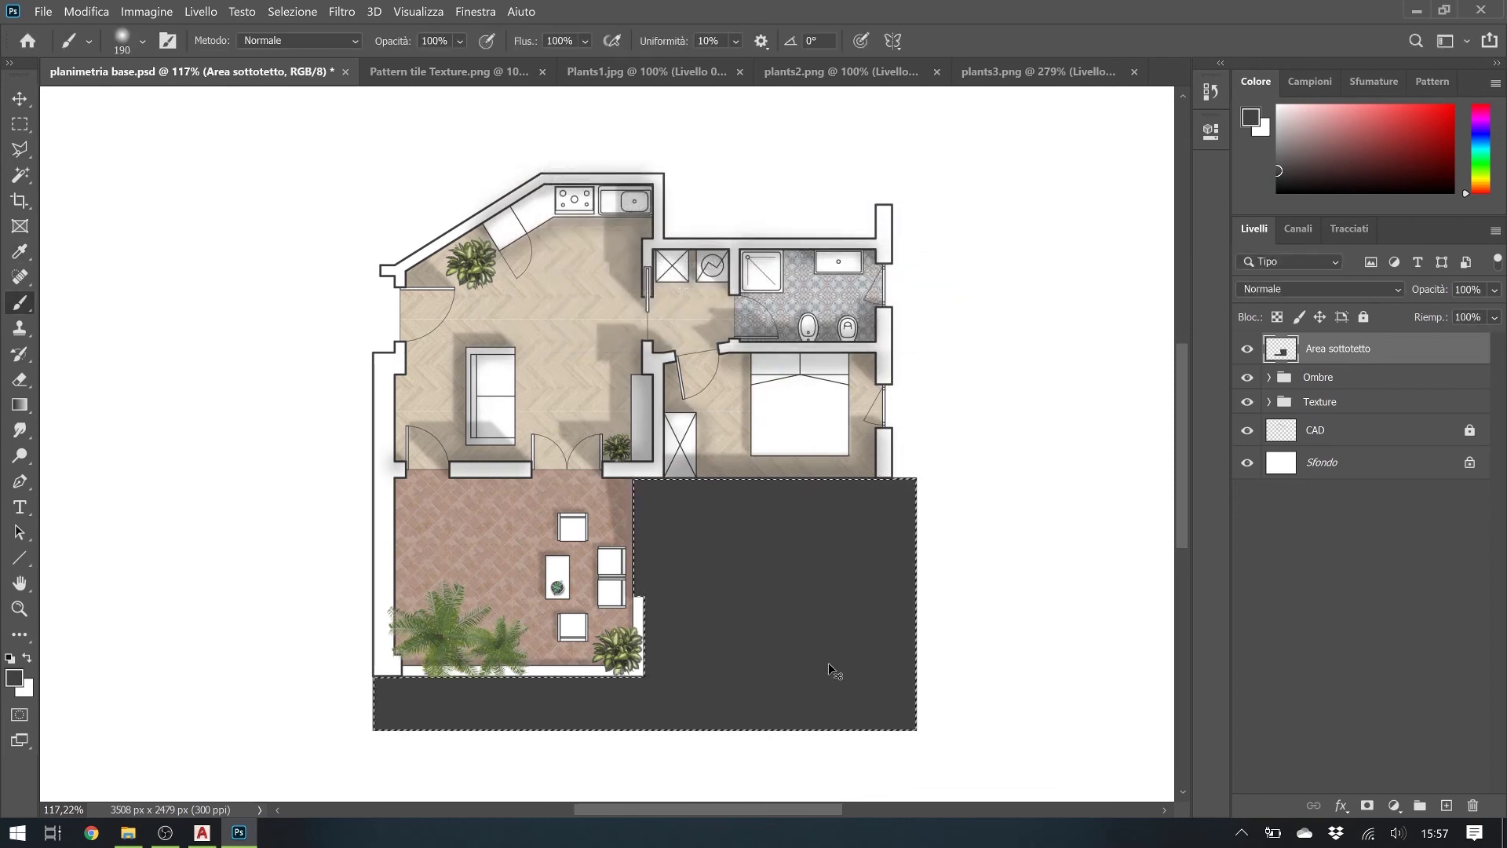
key(ctrl+d)
drag(769, 719, 974, 656)
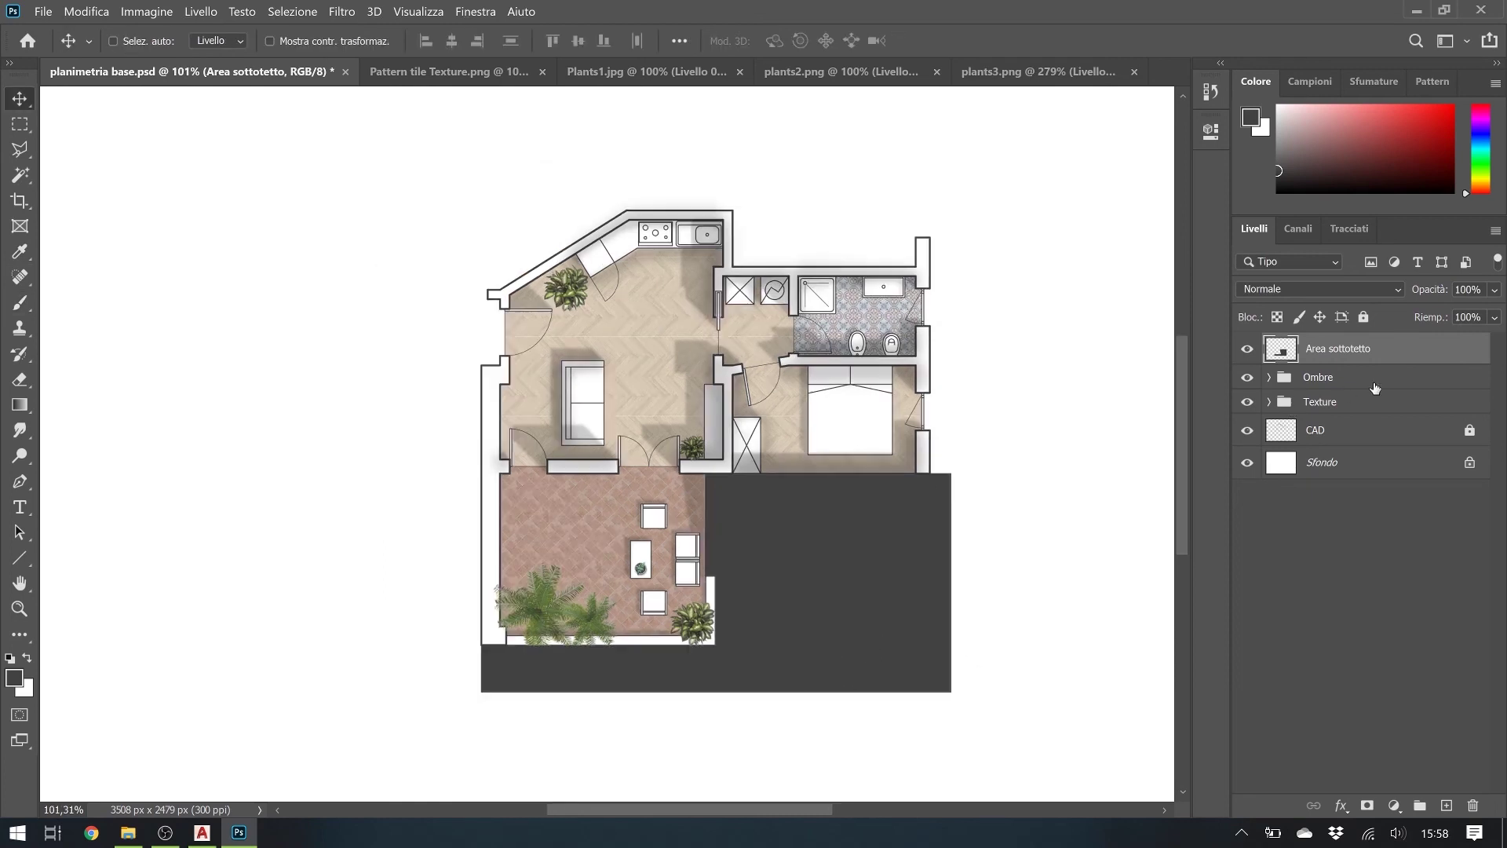
drag(1470, 314, 1455, 315)
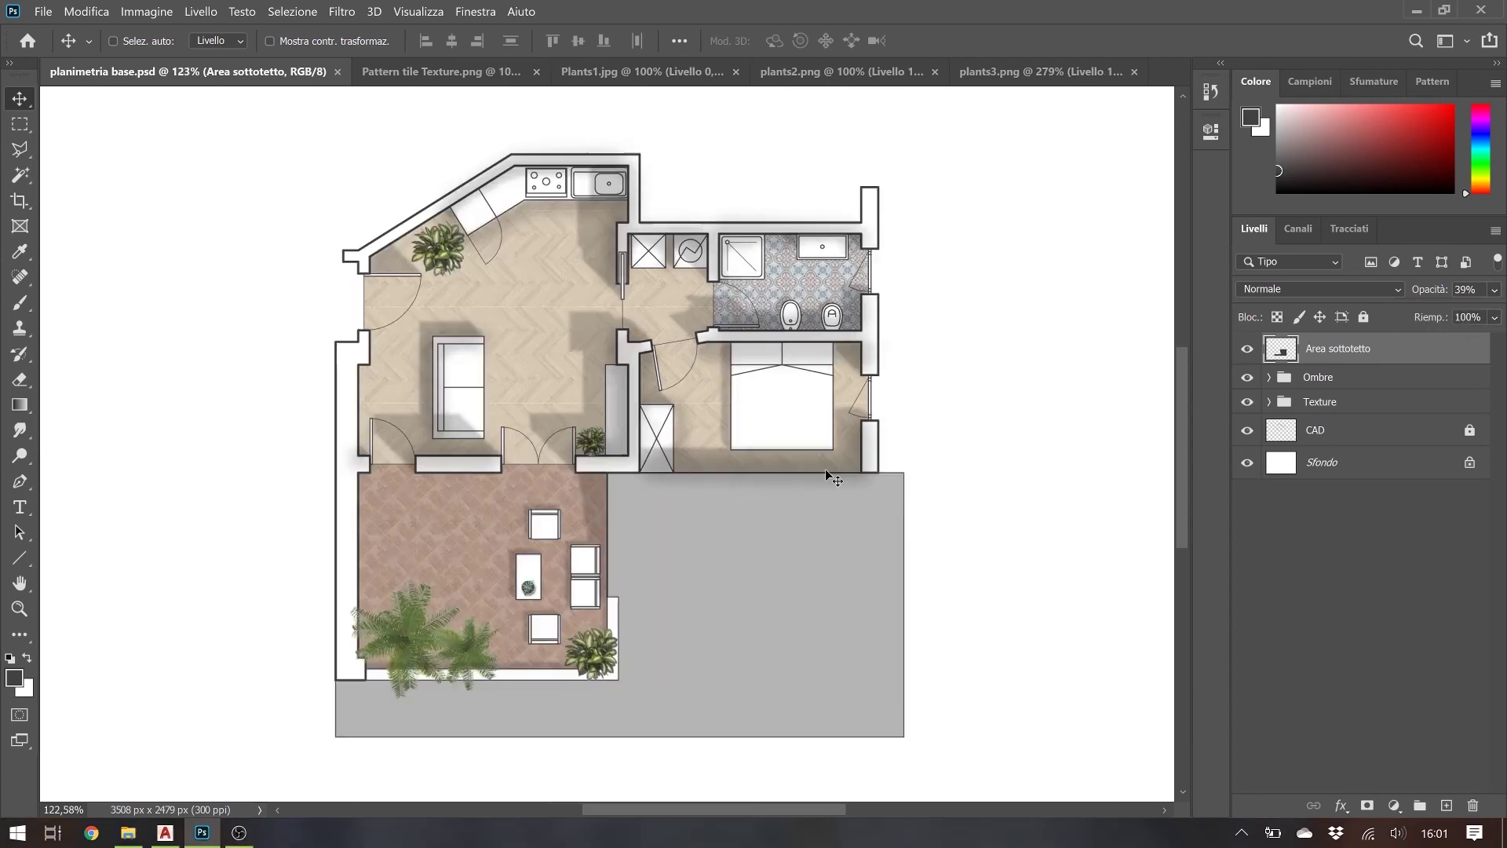
Magic Wand the bathroom, bedroom and right walls plus the grey area on CAD, then select Ombre
click(1355, 438)
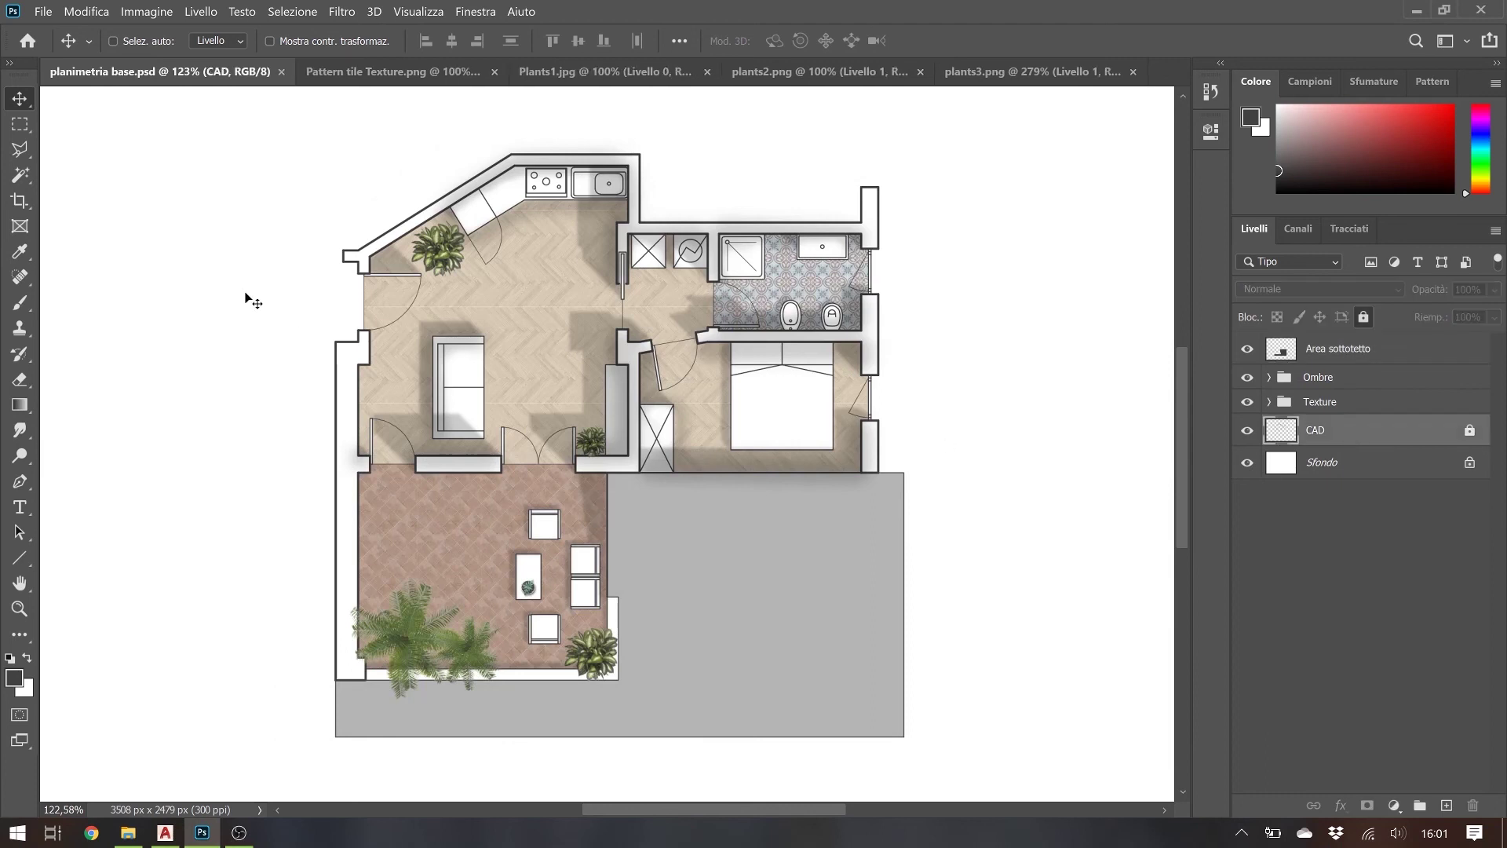
click(24, 180)
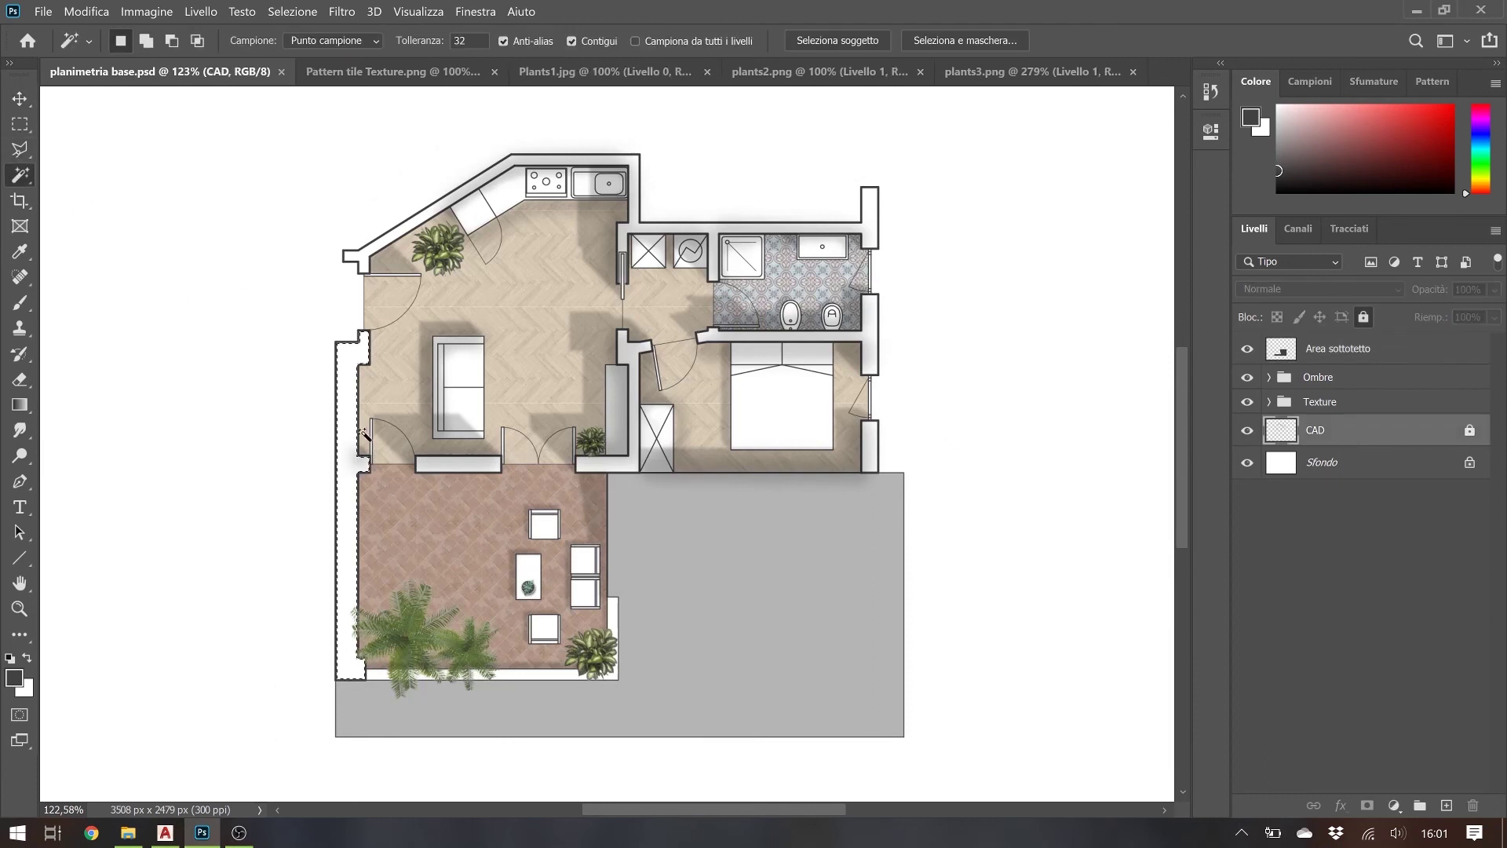
key(shift)
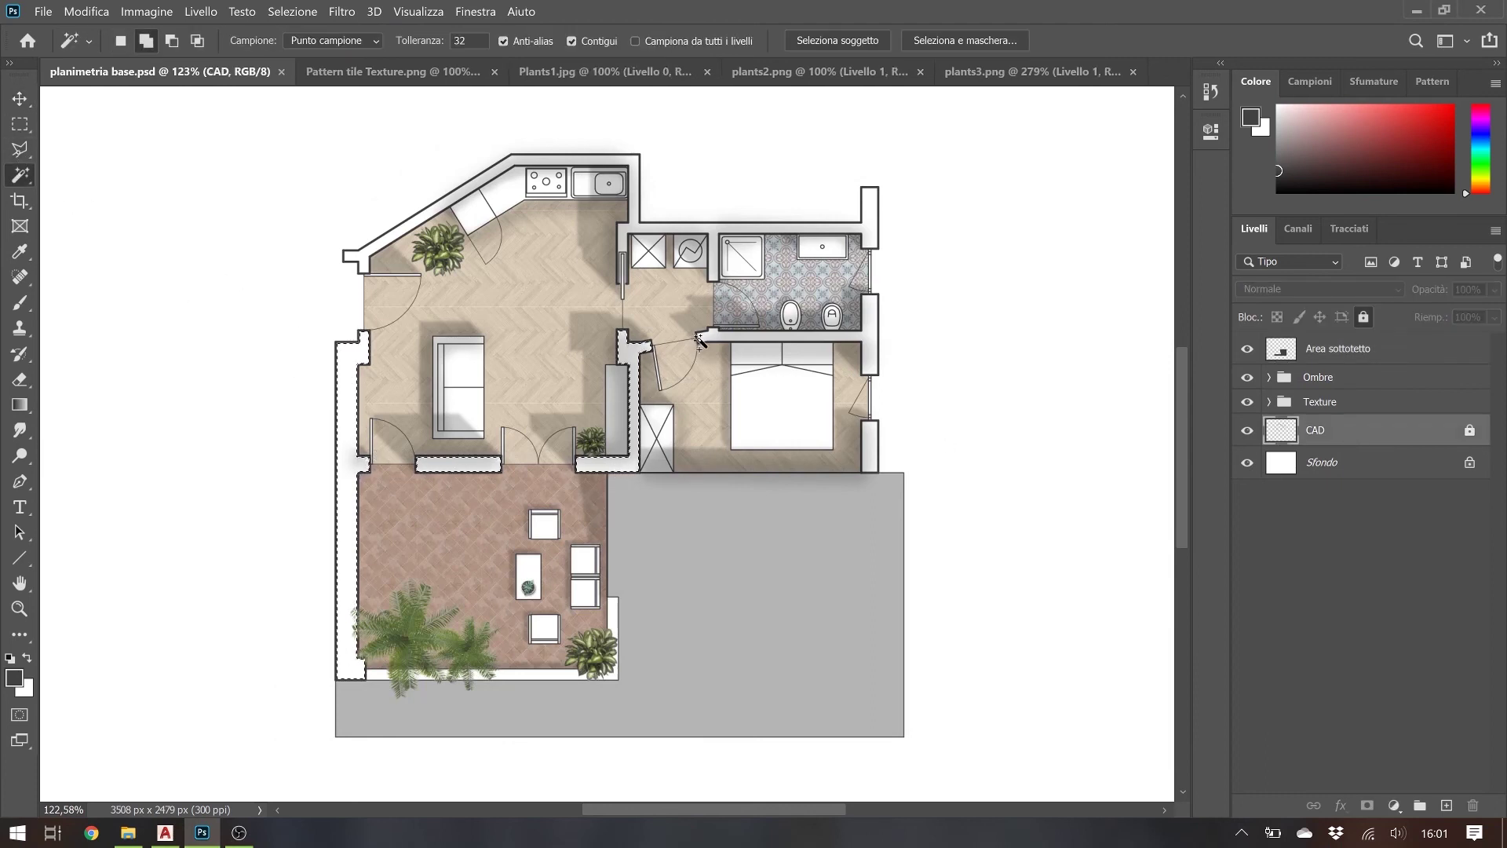
shift+click(723, 339)
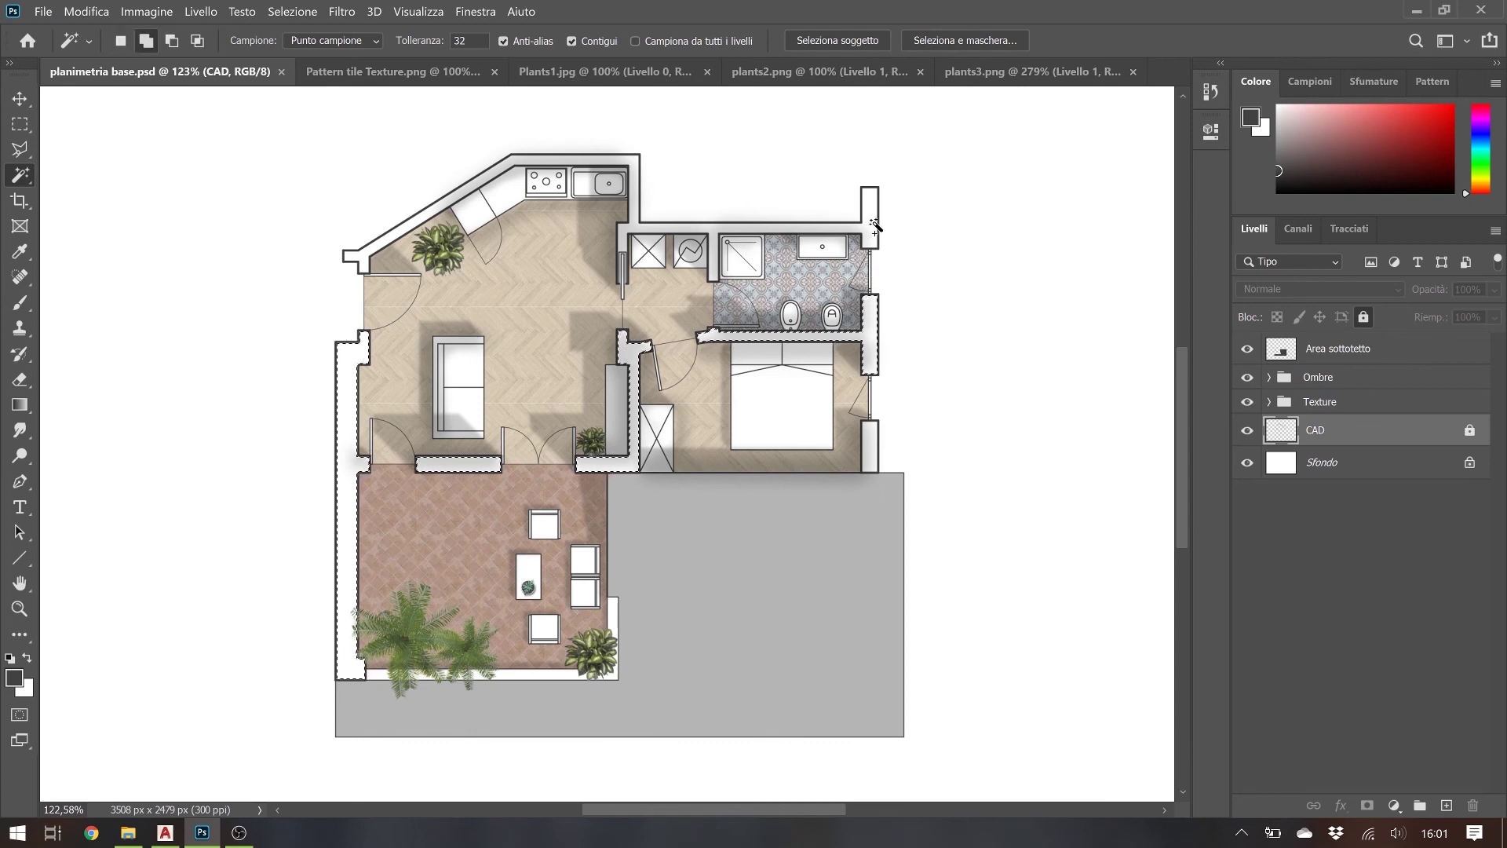
shift+click(874, 451)
shift+click(707, 570)
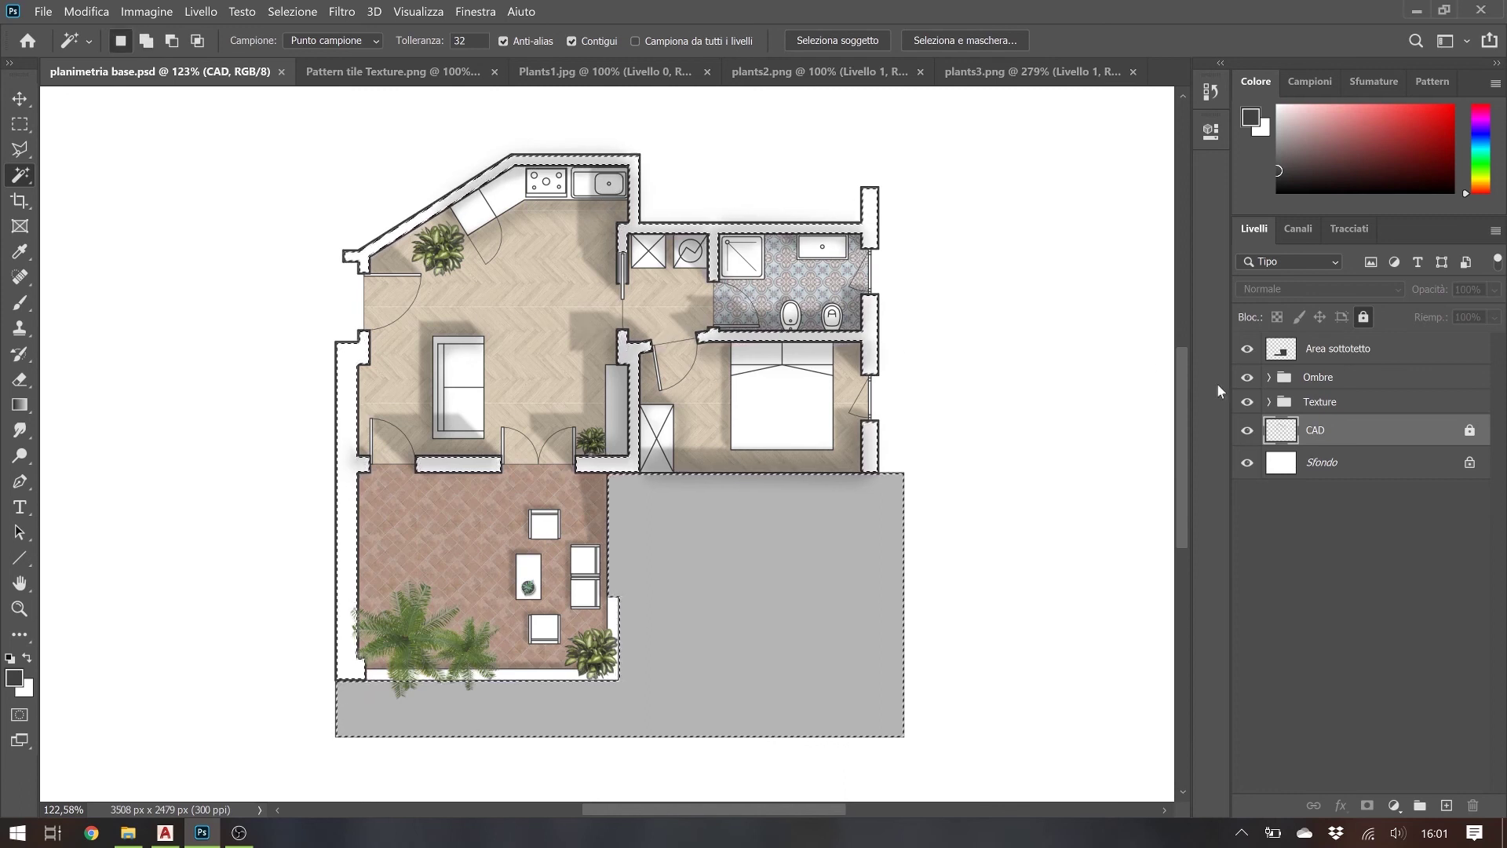
click(1270, 379)
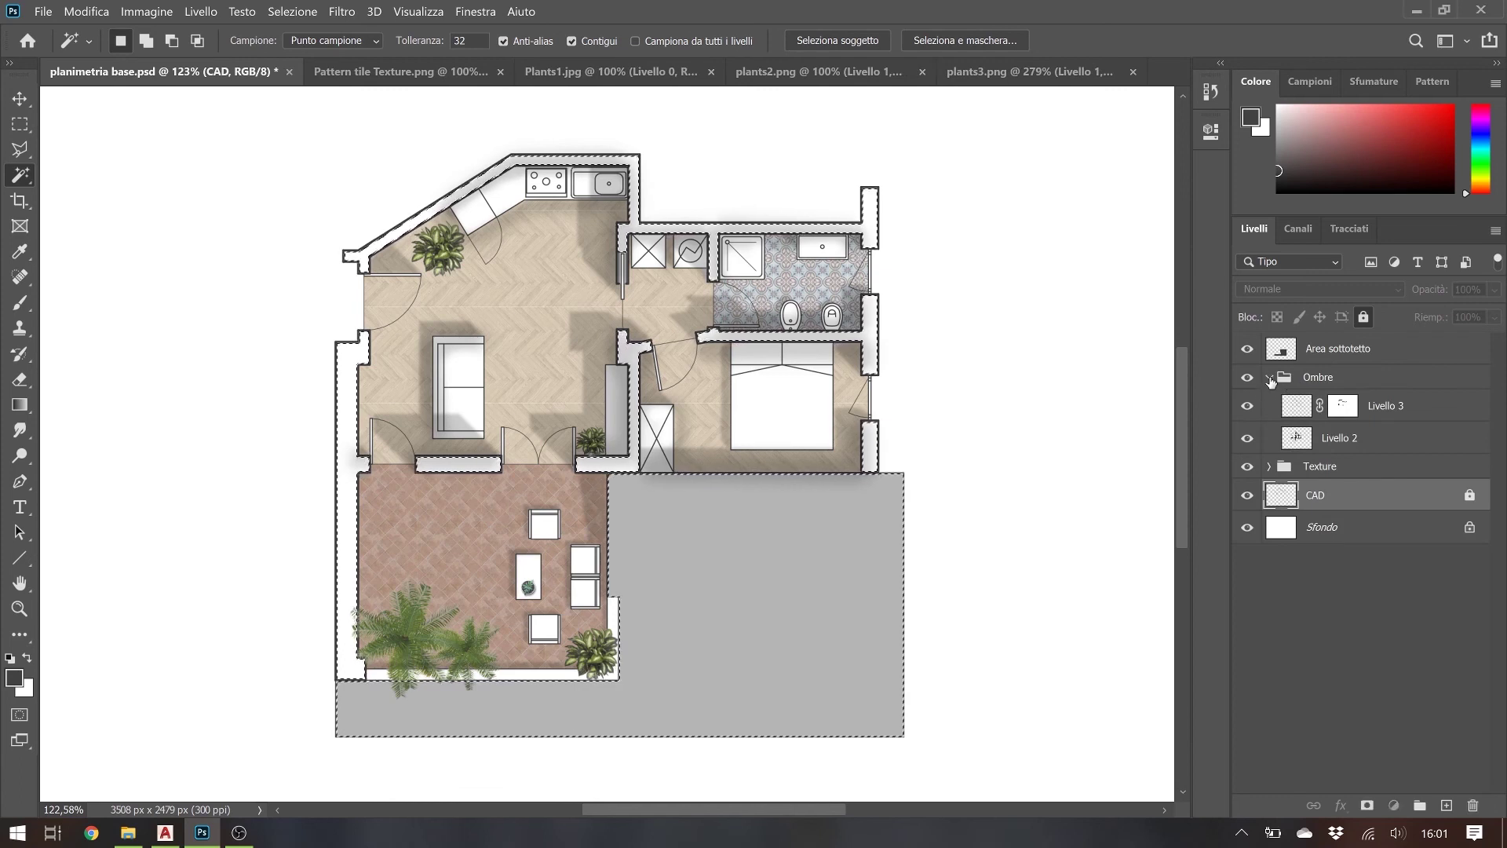
click(1270, 379)
click(1326, 380)
Create a mask on the Ombre group from the selection and invert it in Properties
click(1367, 806)
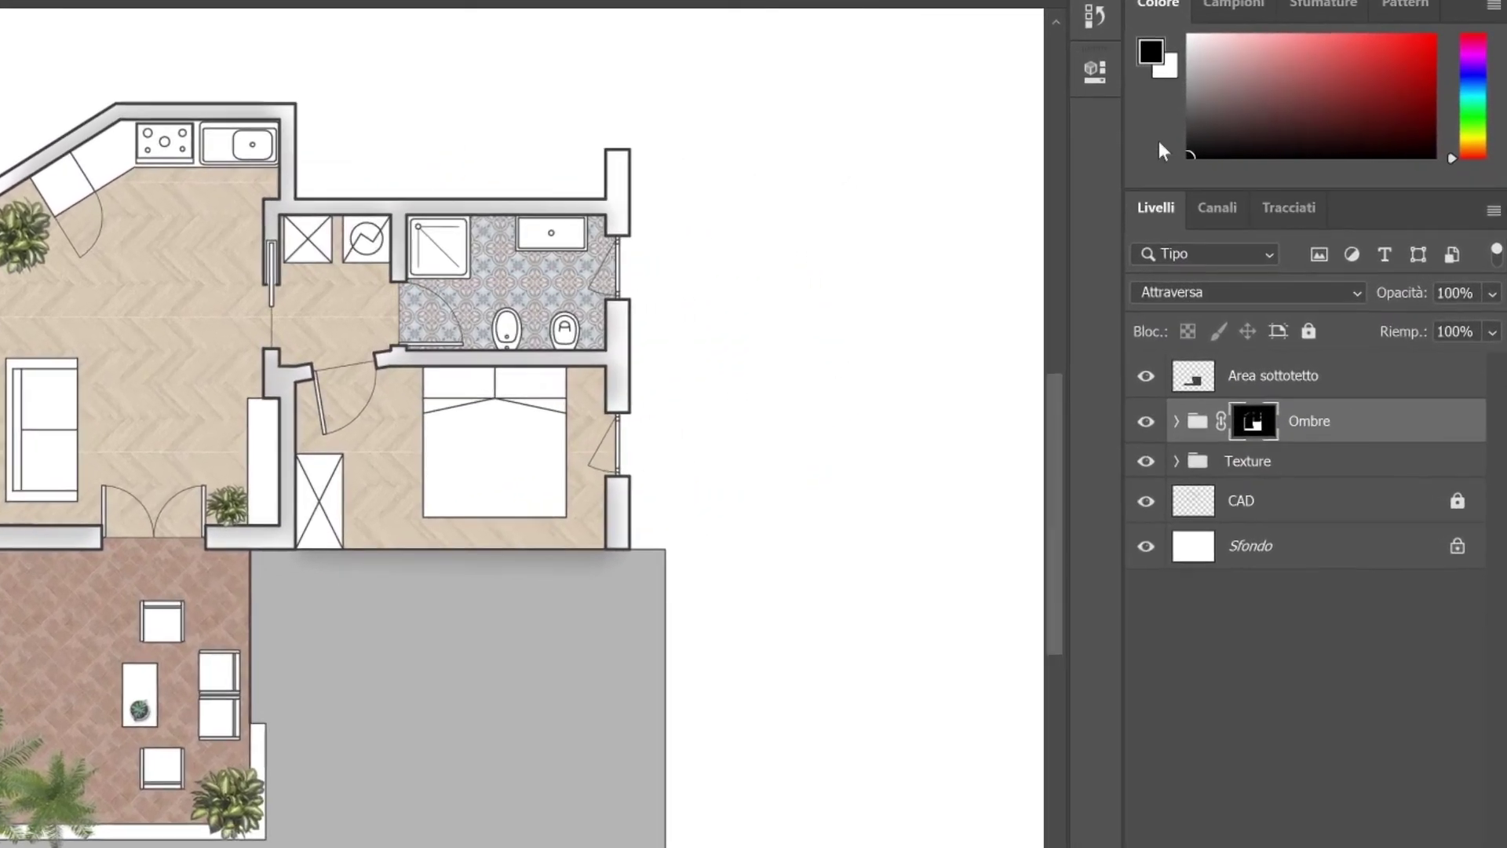
click(1095, 71)
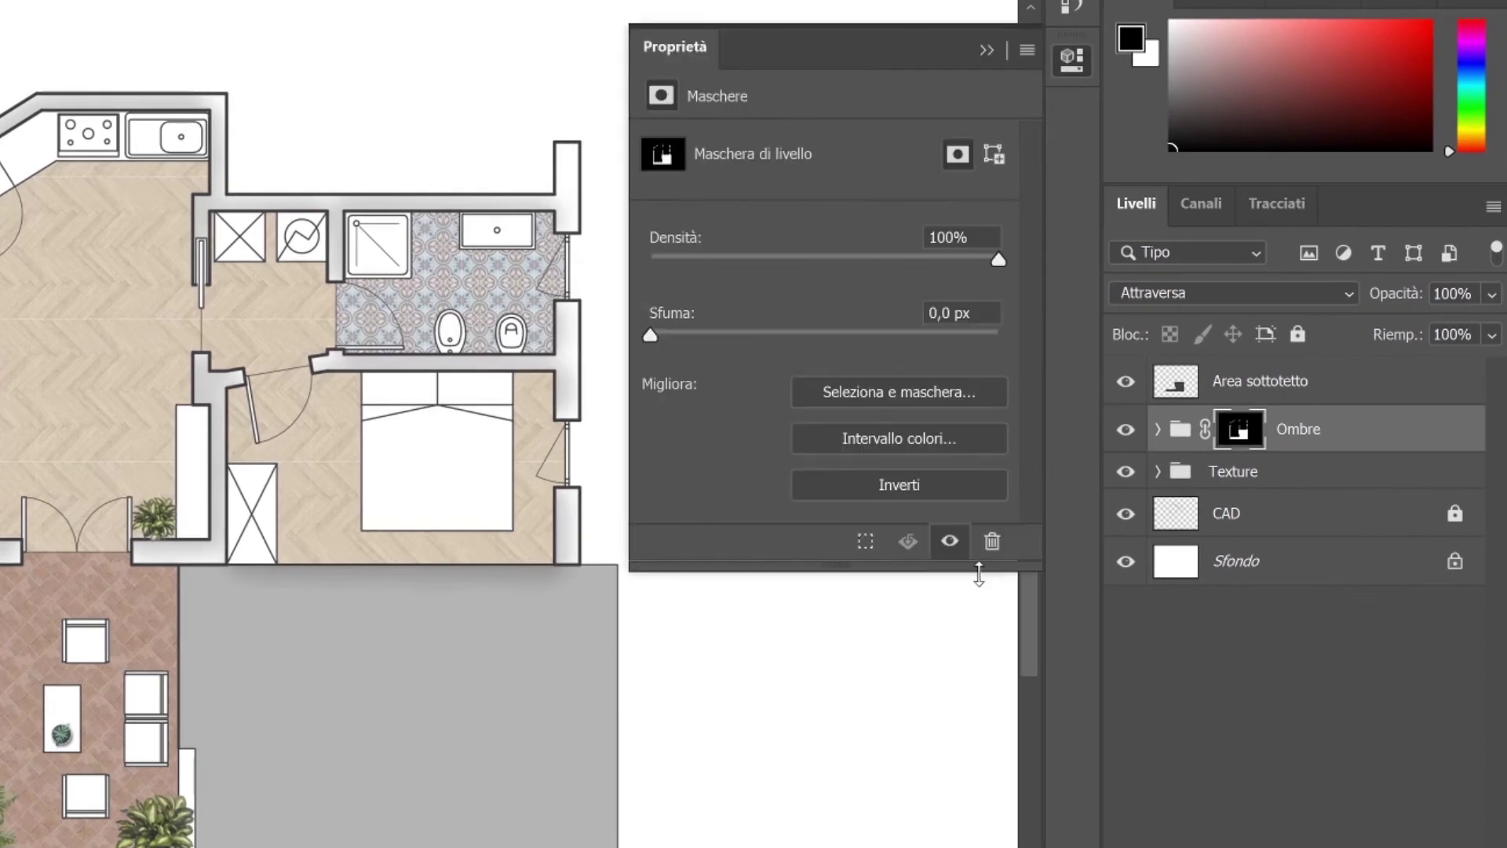
click(917, 484)
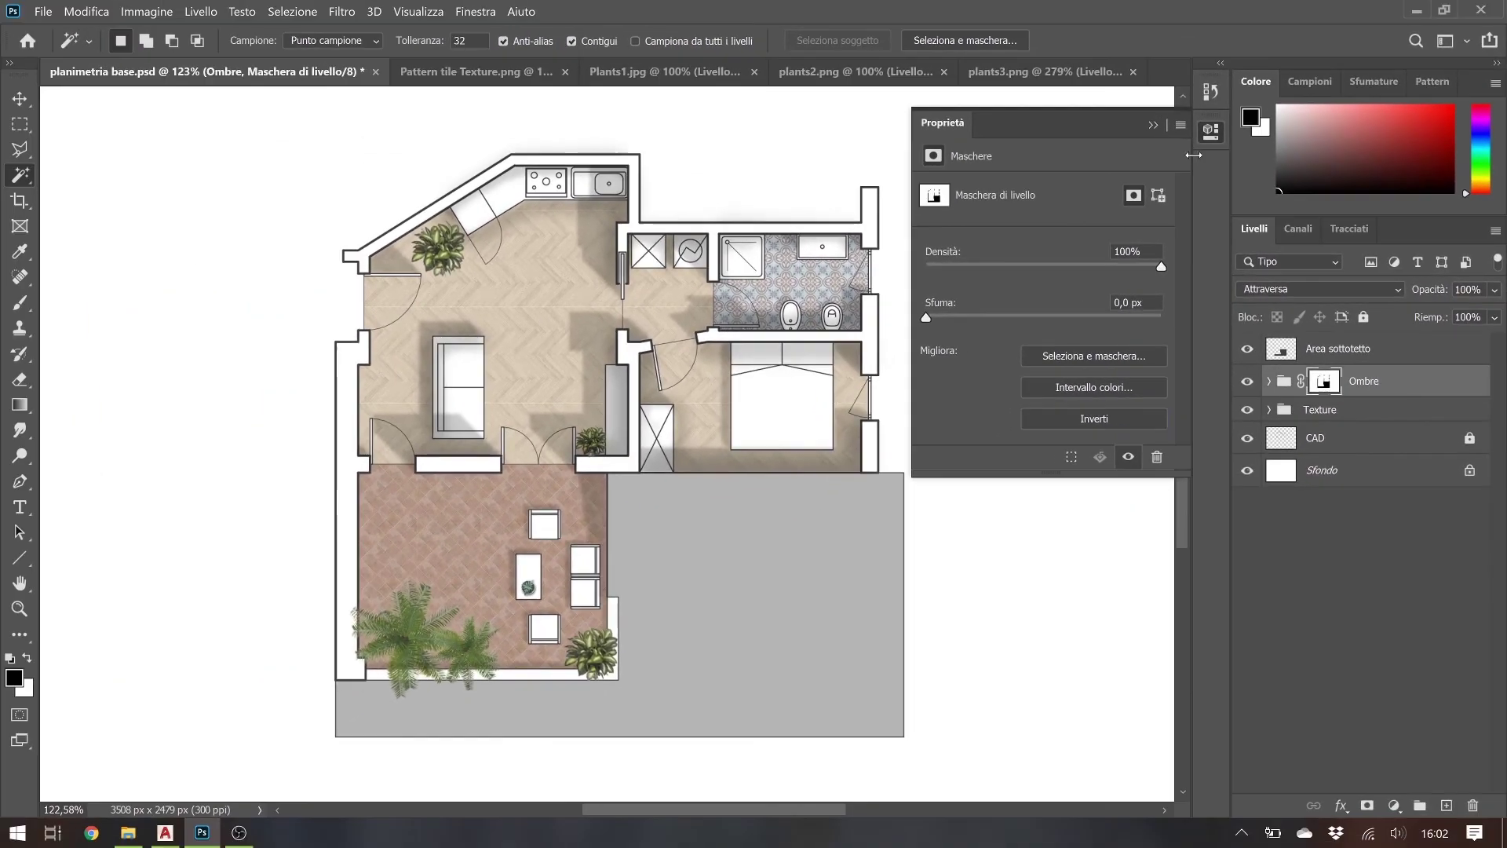
click(1210, 135)
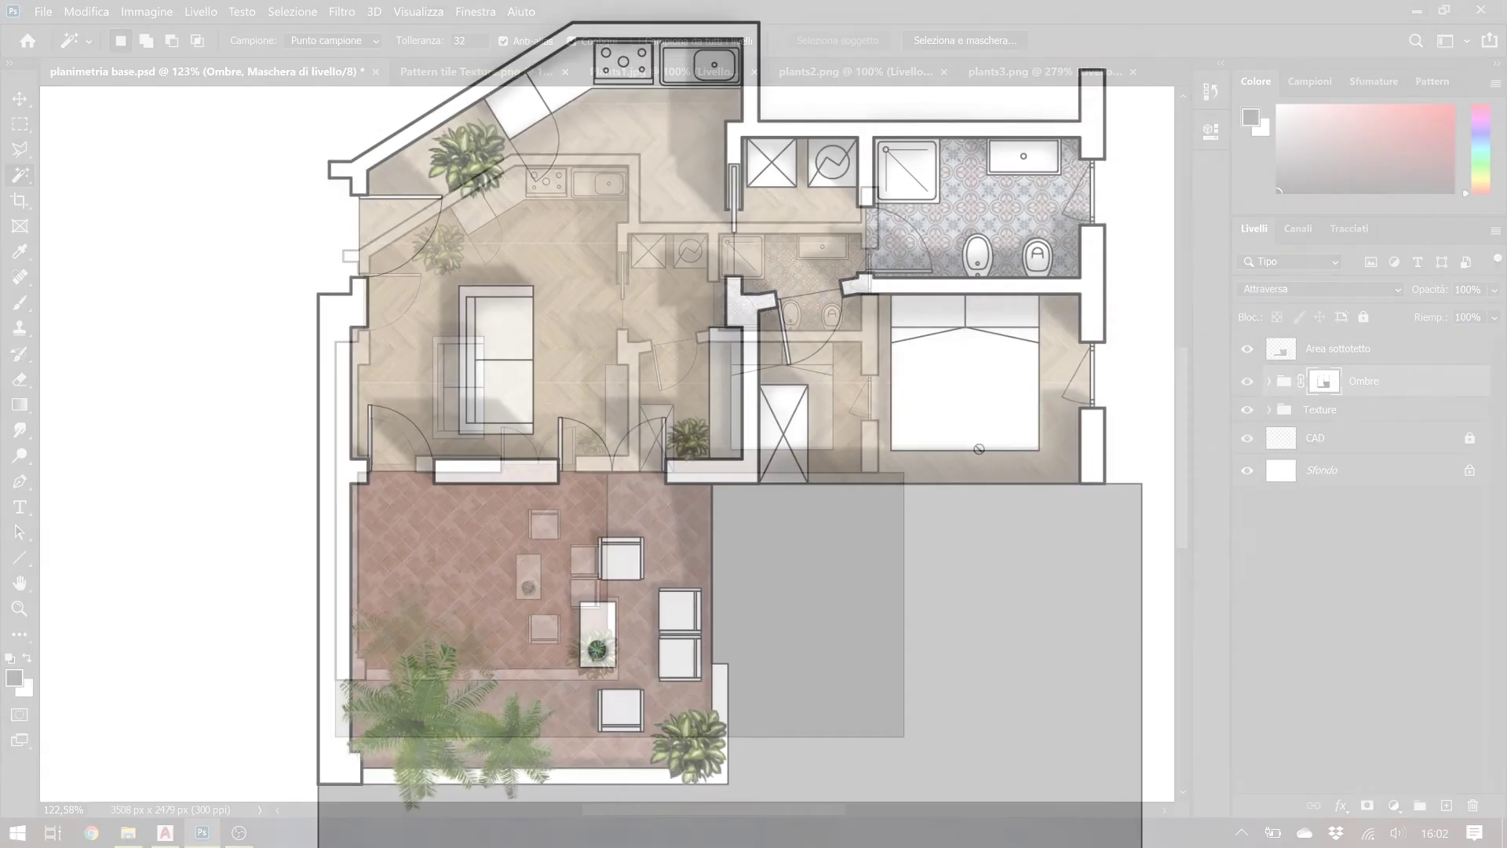